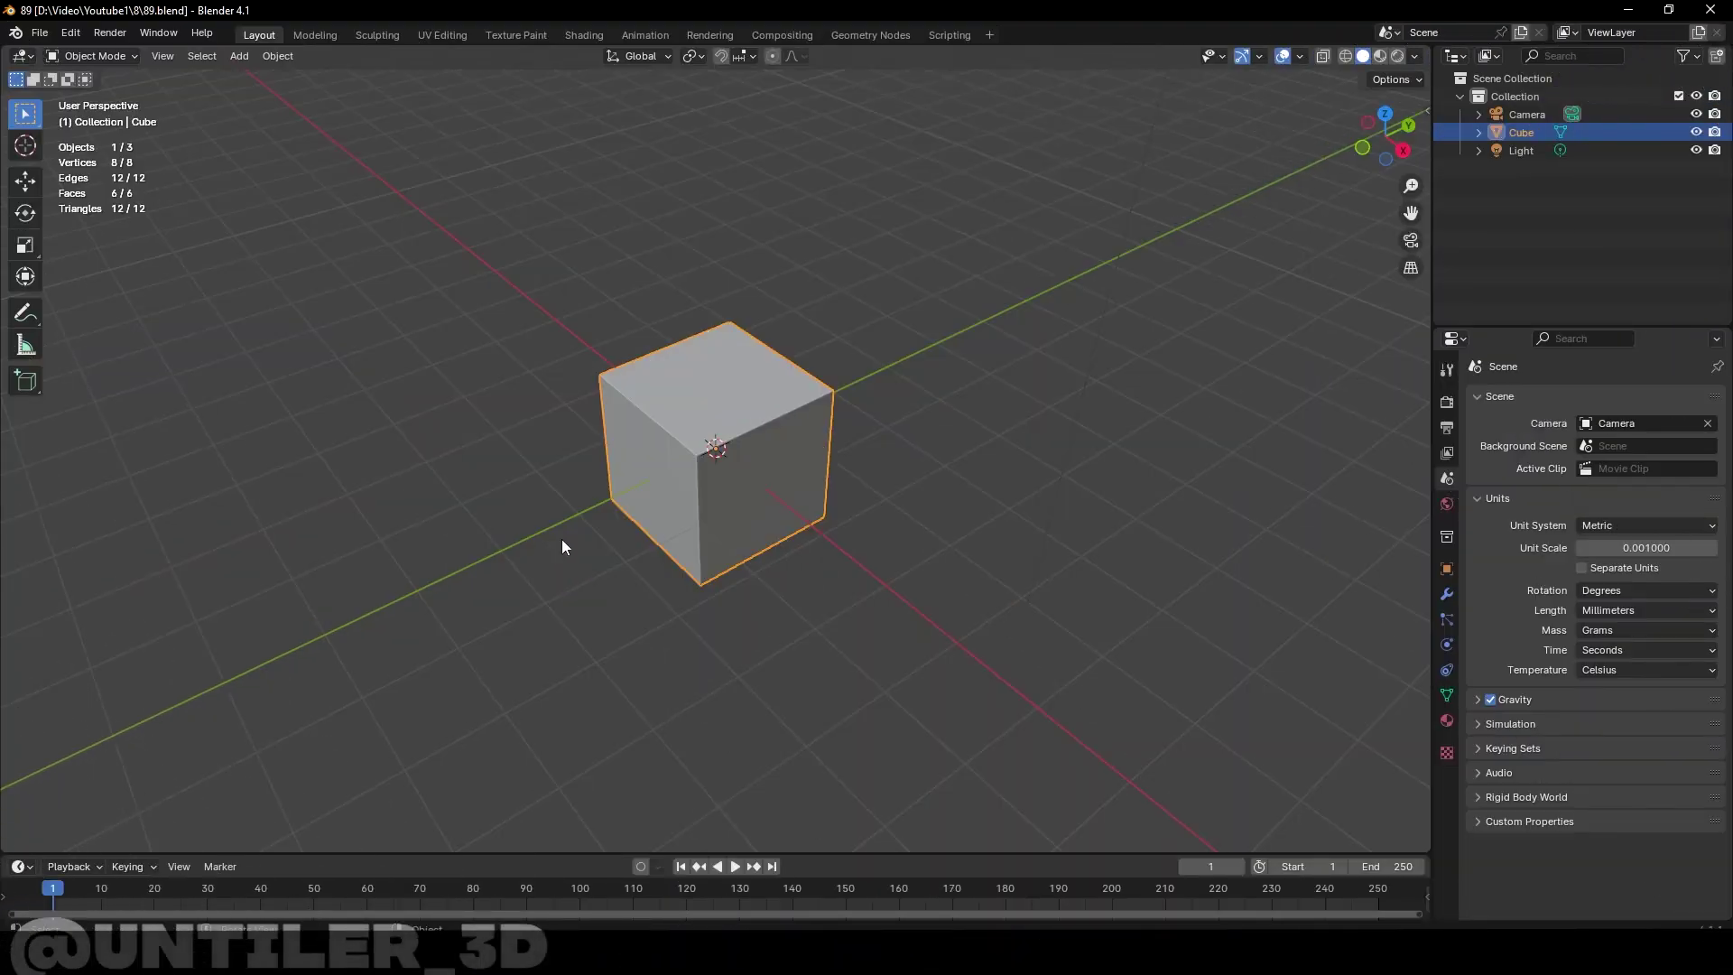
Delete the default camera, cube and light, and add a text object at the origin
{"action": "key", "text": "Delete"}
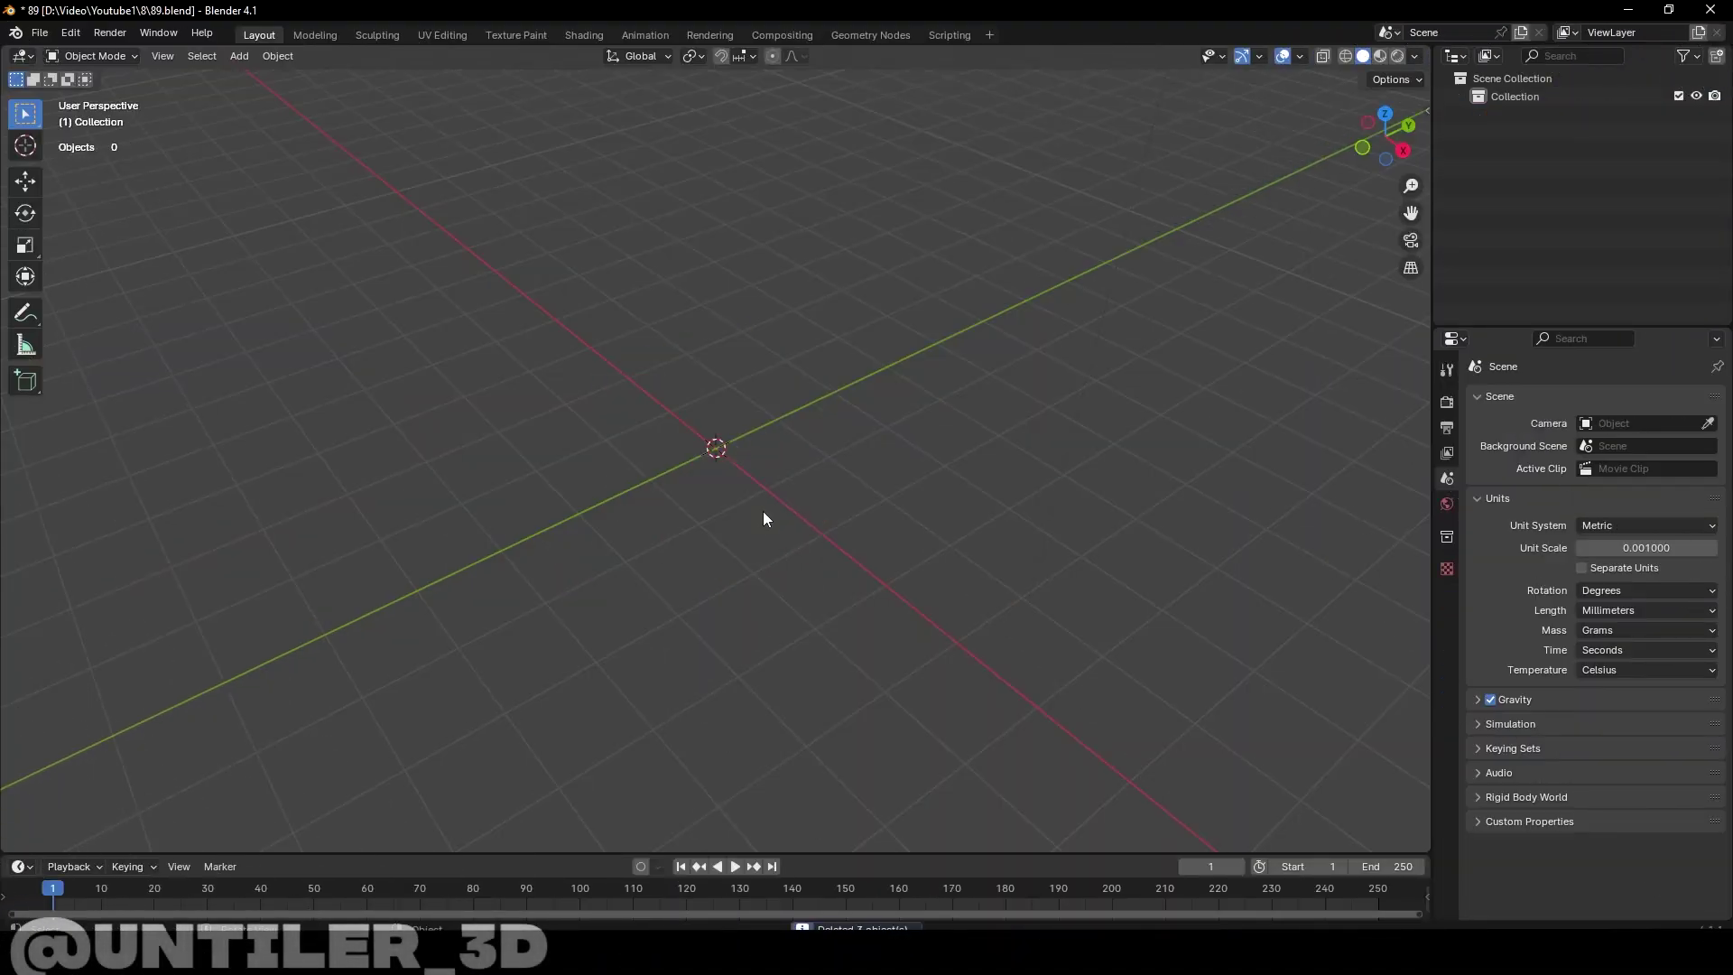
{"action": "middle_click_drag", "start_coordinate": [673, 398], "coordinate": [748, 485], "text": "shift"}
{"action": "key", "text": "shift+a"}
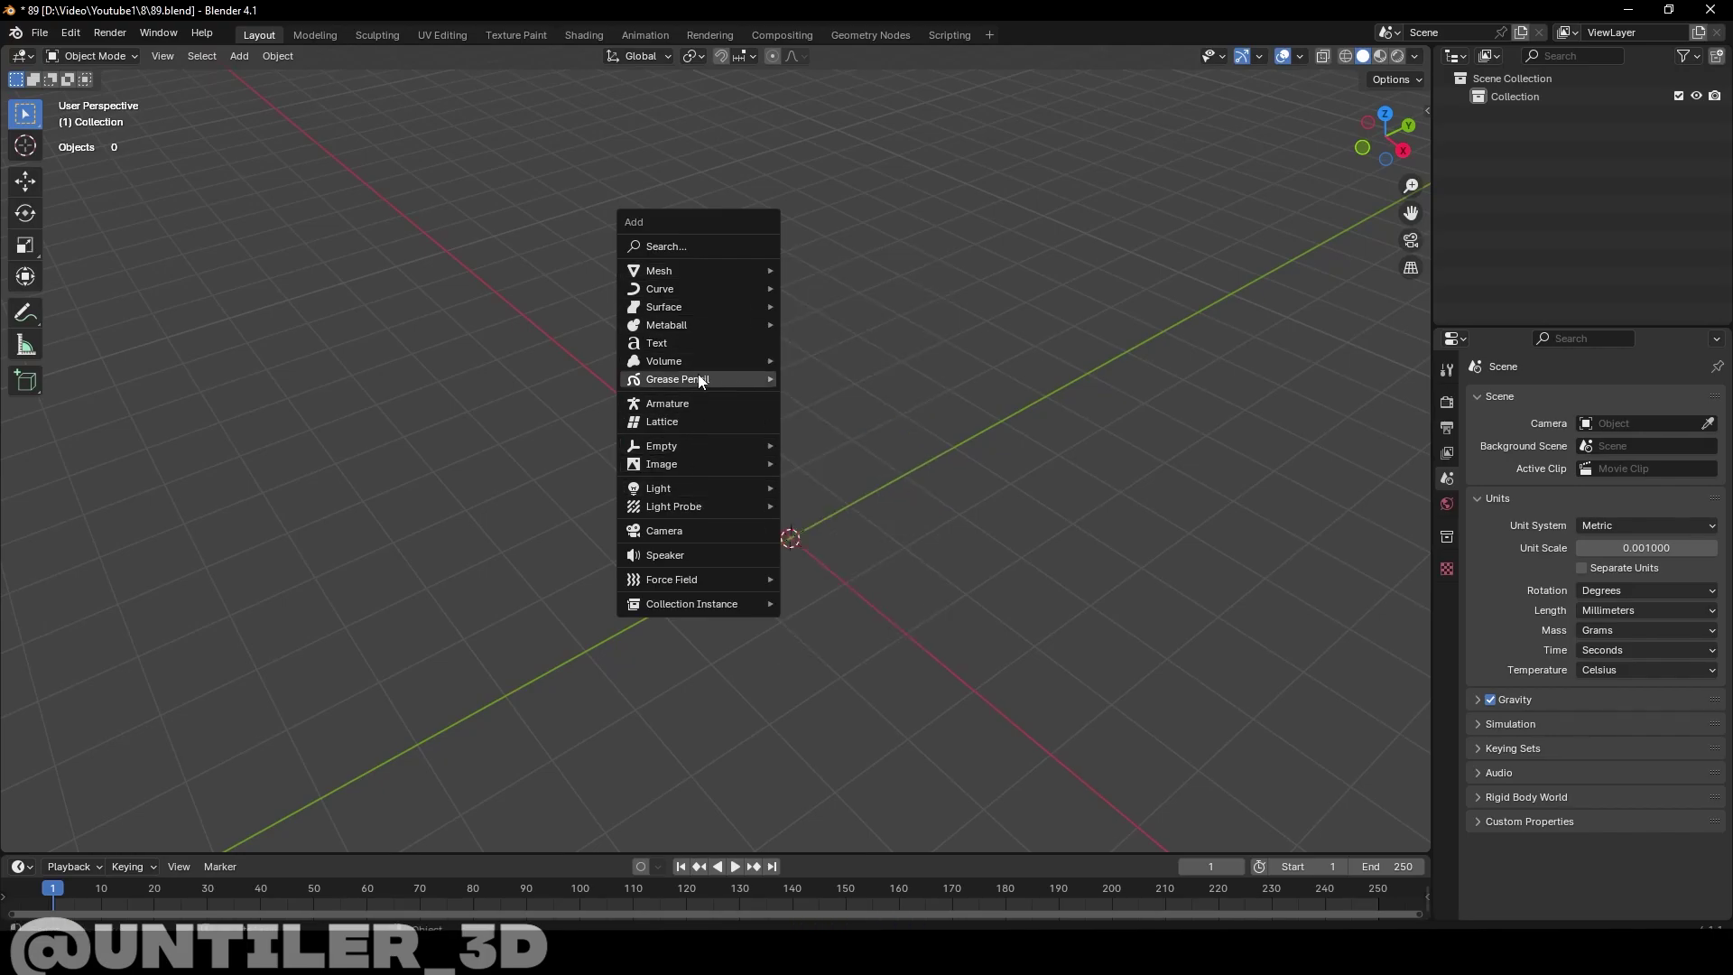
{"action": "left_click", "coordinate": [697, 343]}
{"action": "mouse_move", "coordinate": [709, 381]}
{"action": "middle_mouse_down"}
{"action": "mouse_move", "coordinate": [945, 610]}
{"action": "mouse_move", "coordinate": [1017, 558]}
{"action": "mouse_move", "coordinate": [1065, 570]}
{"action": "middle_mouse_up"}
Replace the default text so the object reads 'Young'
{"action": "key", "text": "Tab"}
{"action": "key", "text": "BackSpace"}
{"action": "key", "text": "BackSpace"}
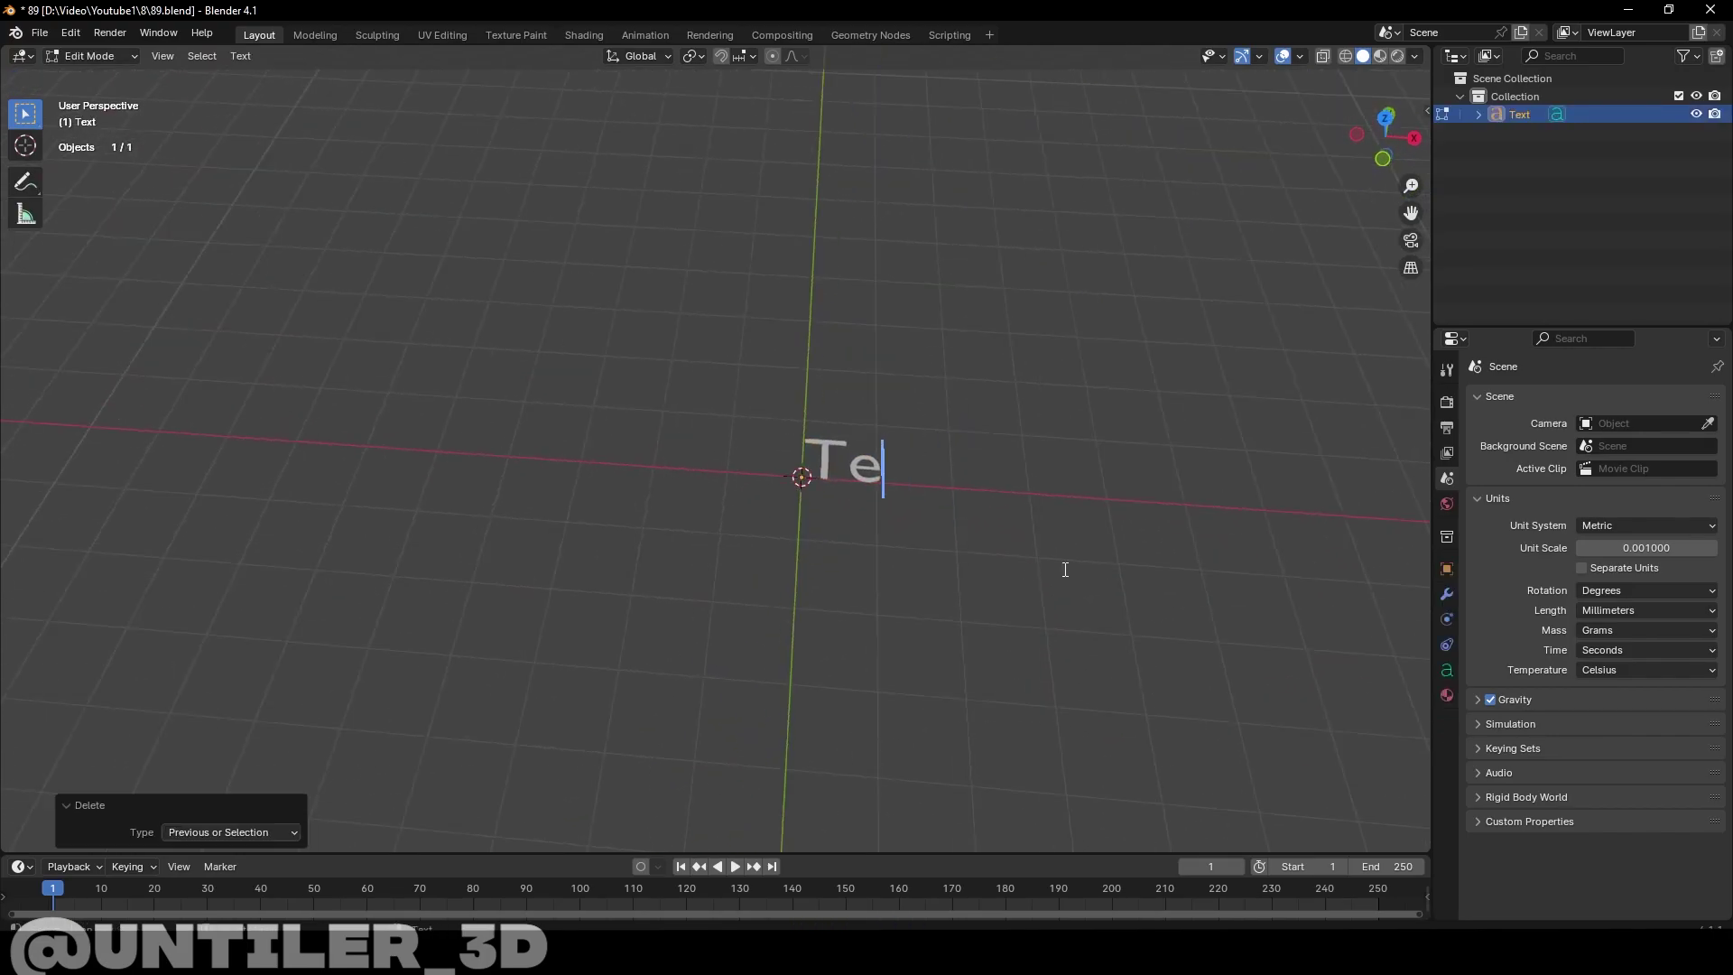
{"action": "type", "text": "Young"}
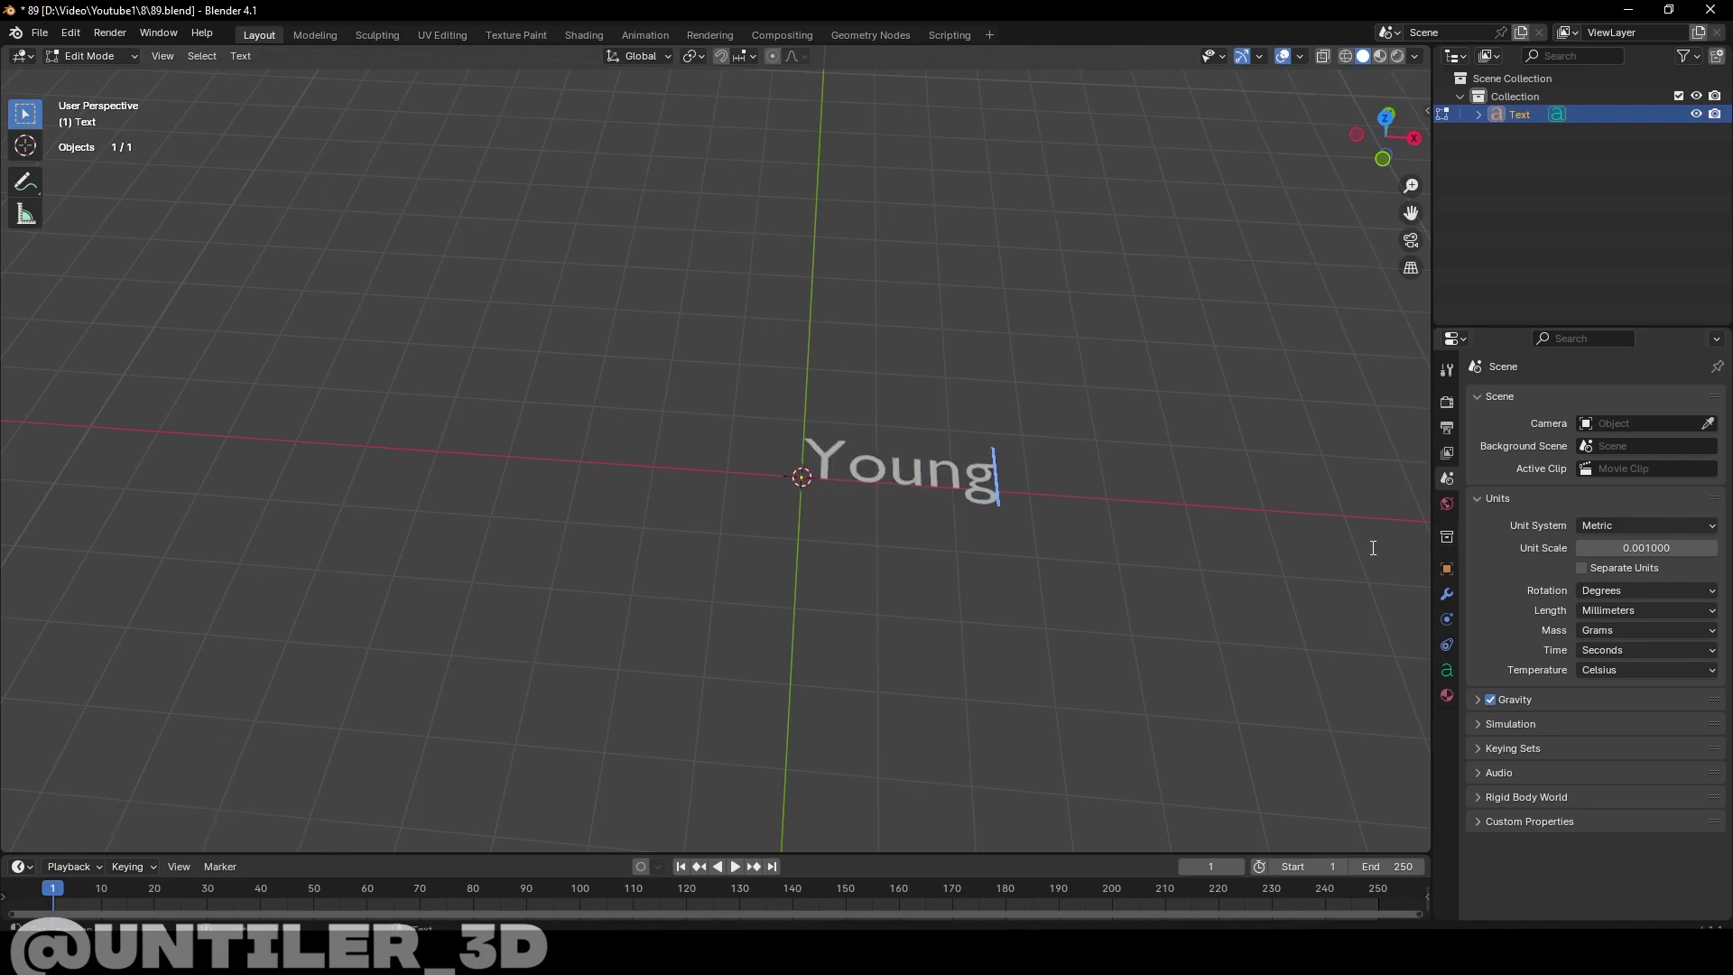
{"action": "key", "text": "Tab"}
Set the text's horizontal paragraph alignment to Center
{"action": "left_click", "coordinate": [1446, 669]}
{"action": "left_click", "coordinate": [1611, 685]}
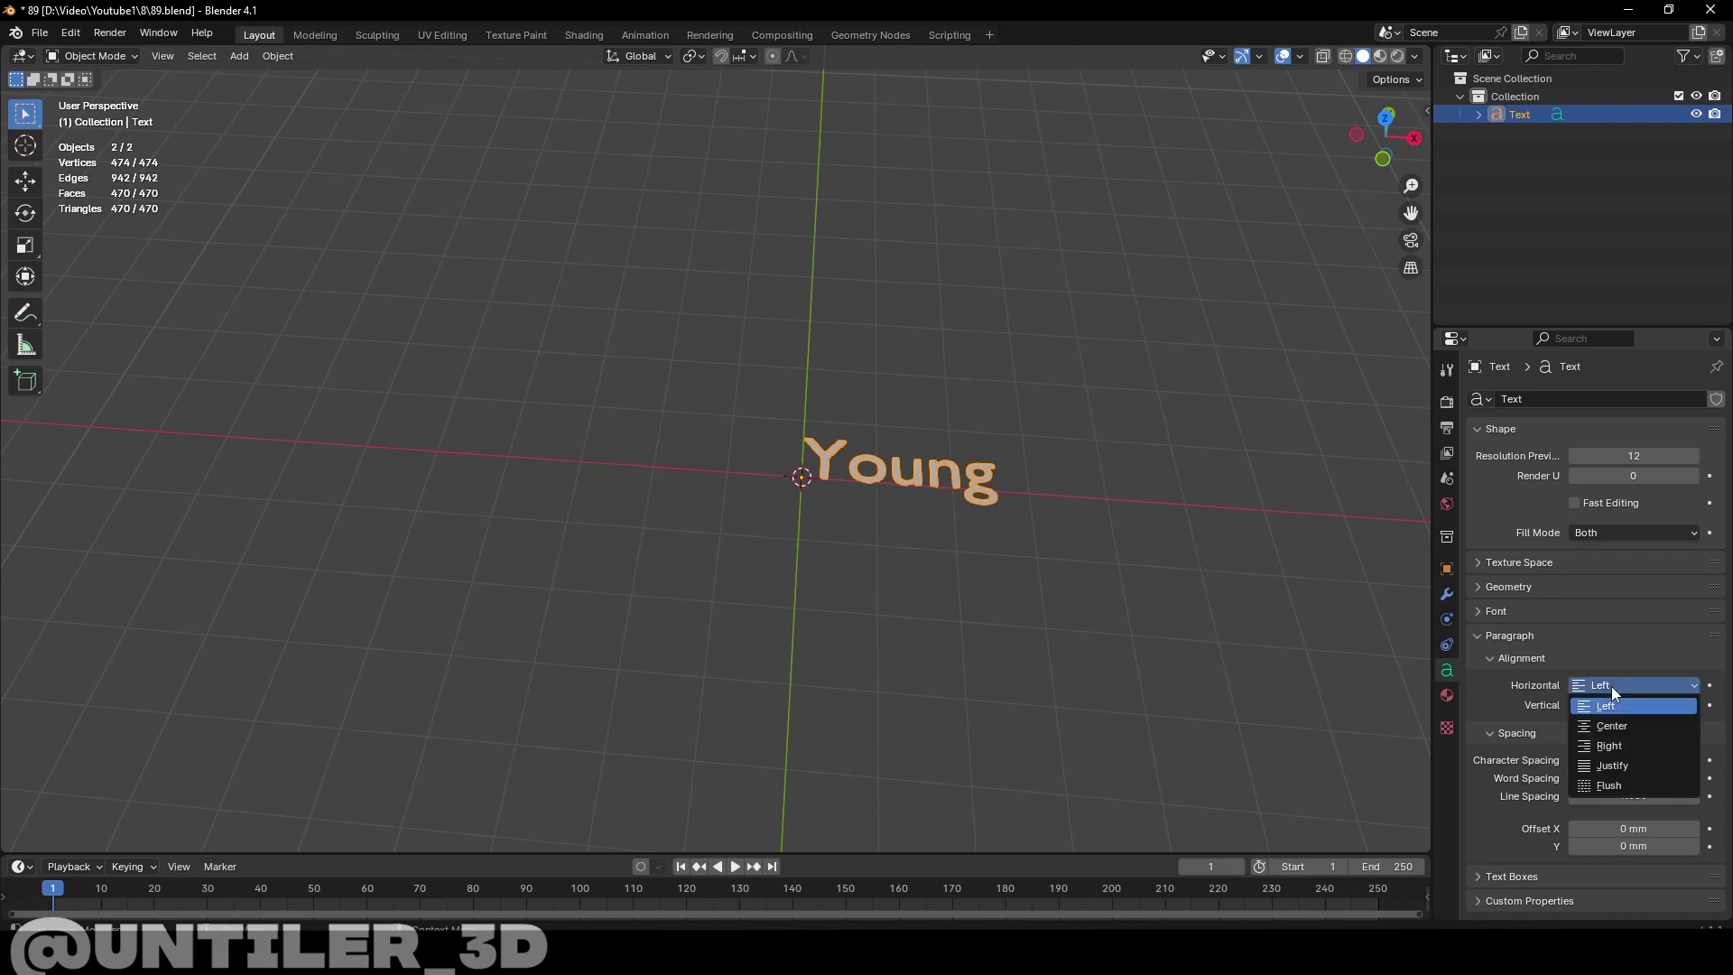
{"action": "left_click", "coordinate": [1617, 725]}
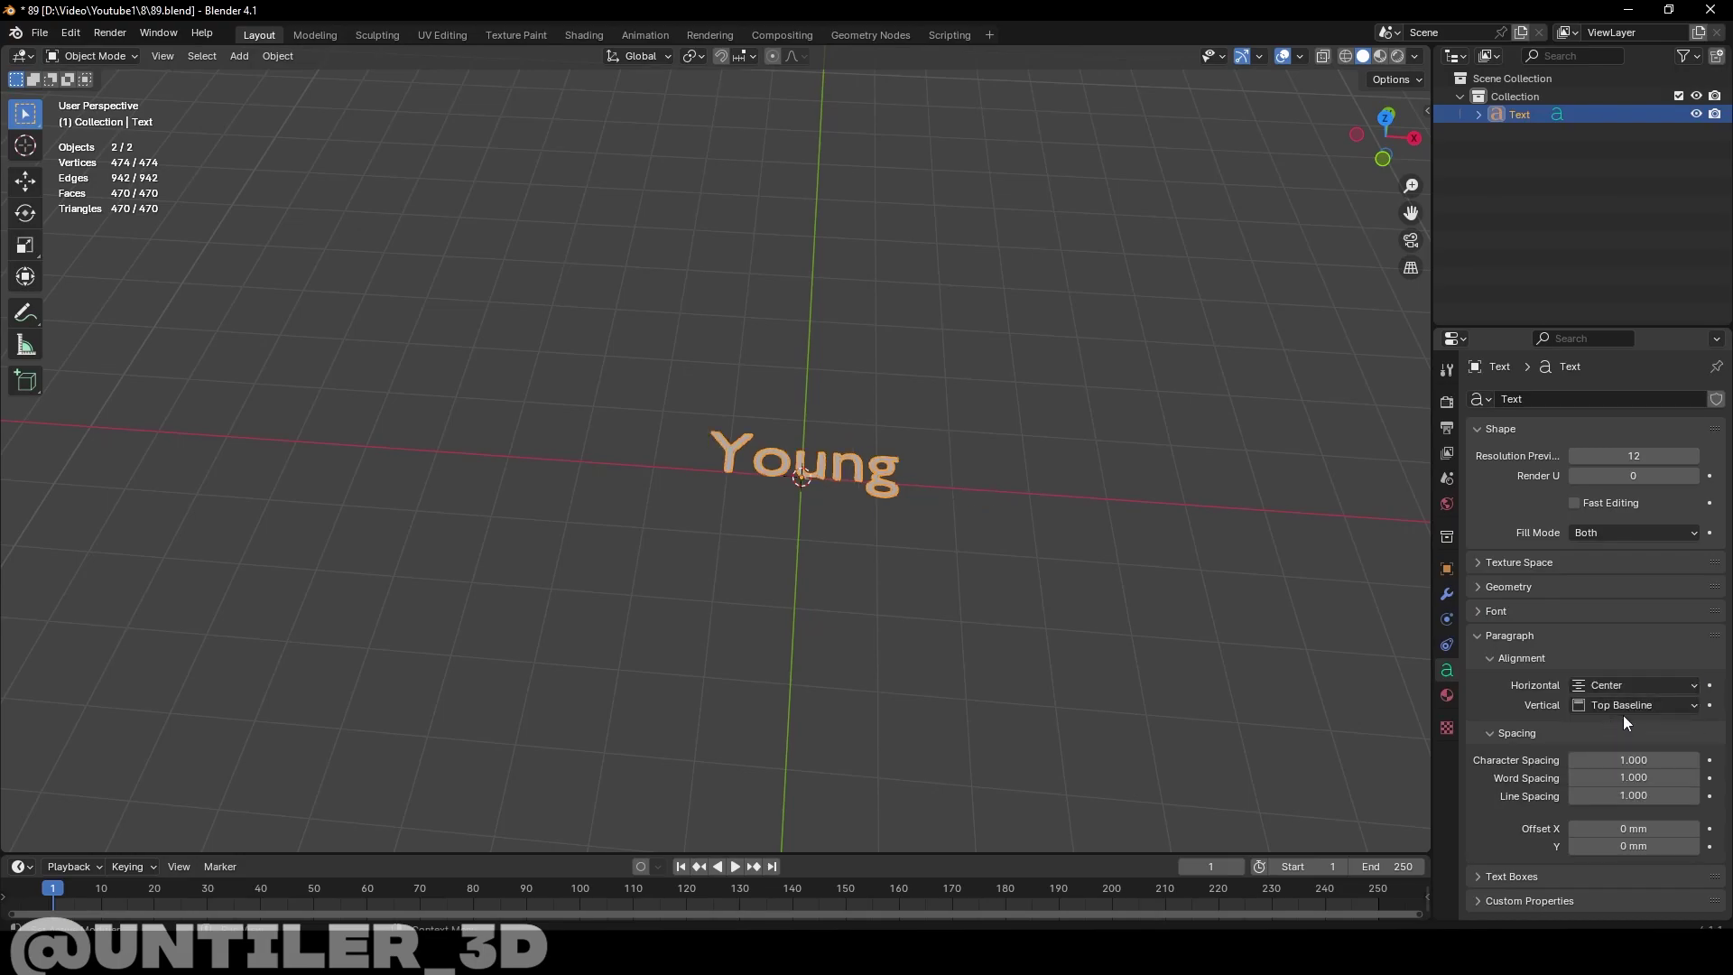
Load BebasNeue-Regular.ttf from D:\fonts\Bebas Neue as the text's Regular font
{"action": "left_click", "coordinate": [1480, 611]}
{"action": "left_click", "coordinate": [1692, 639]}
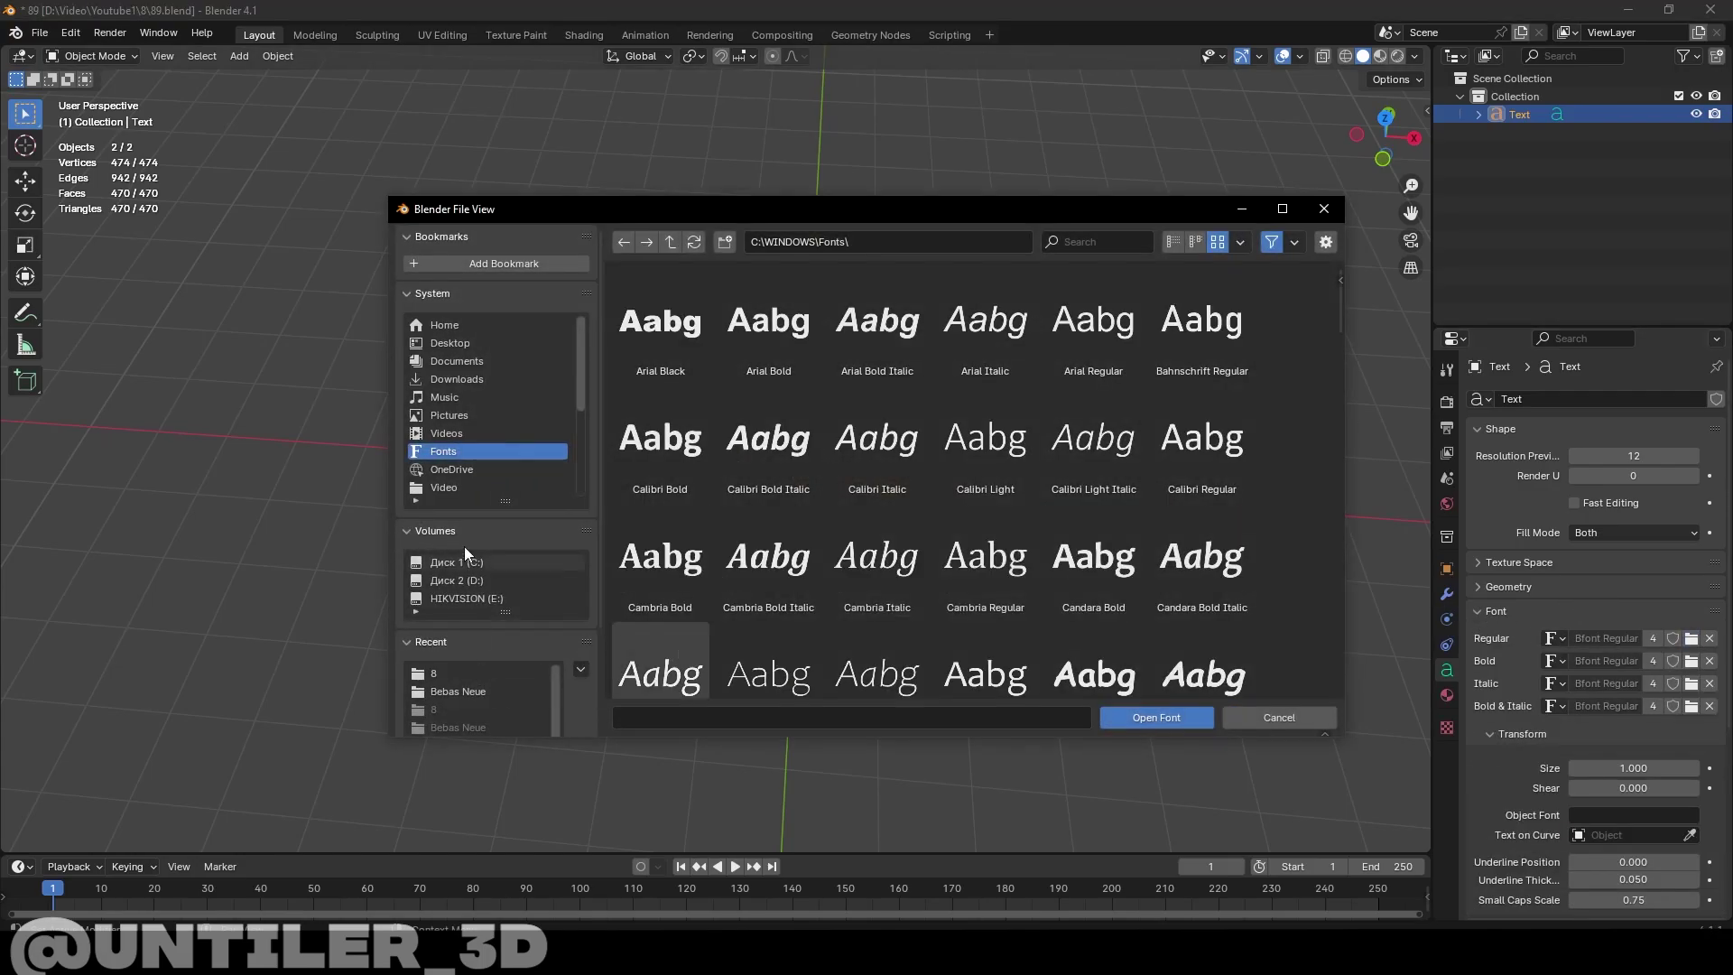
{"action": "left_click", "coordinate": [456, 580]}
{"action": "scroll", "coordinate": [896, 399], "scroll_direction": "down", "scroll_amount": 10}
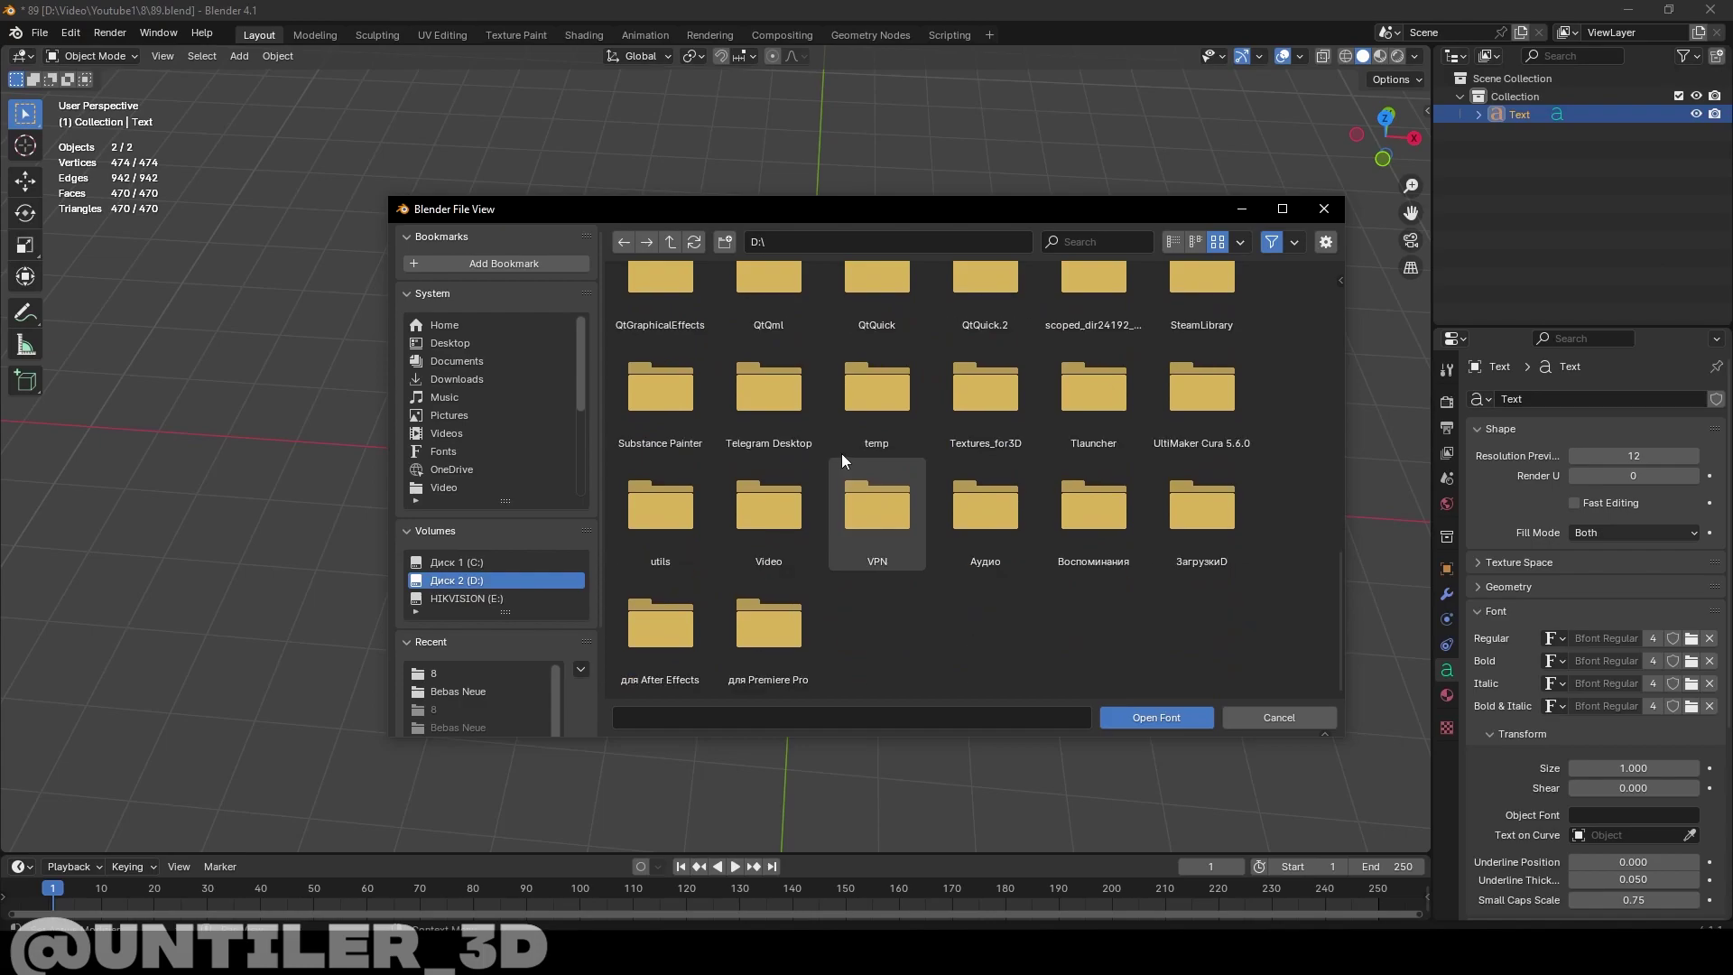
{"action": "key", "text": "BackSpace"}
{"action": "key", "text": "BackSpace"}
{"action": "key", "text": "BackSpace"}
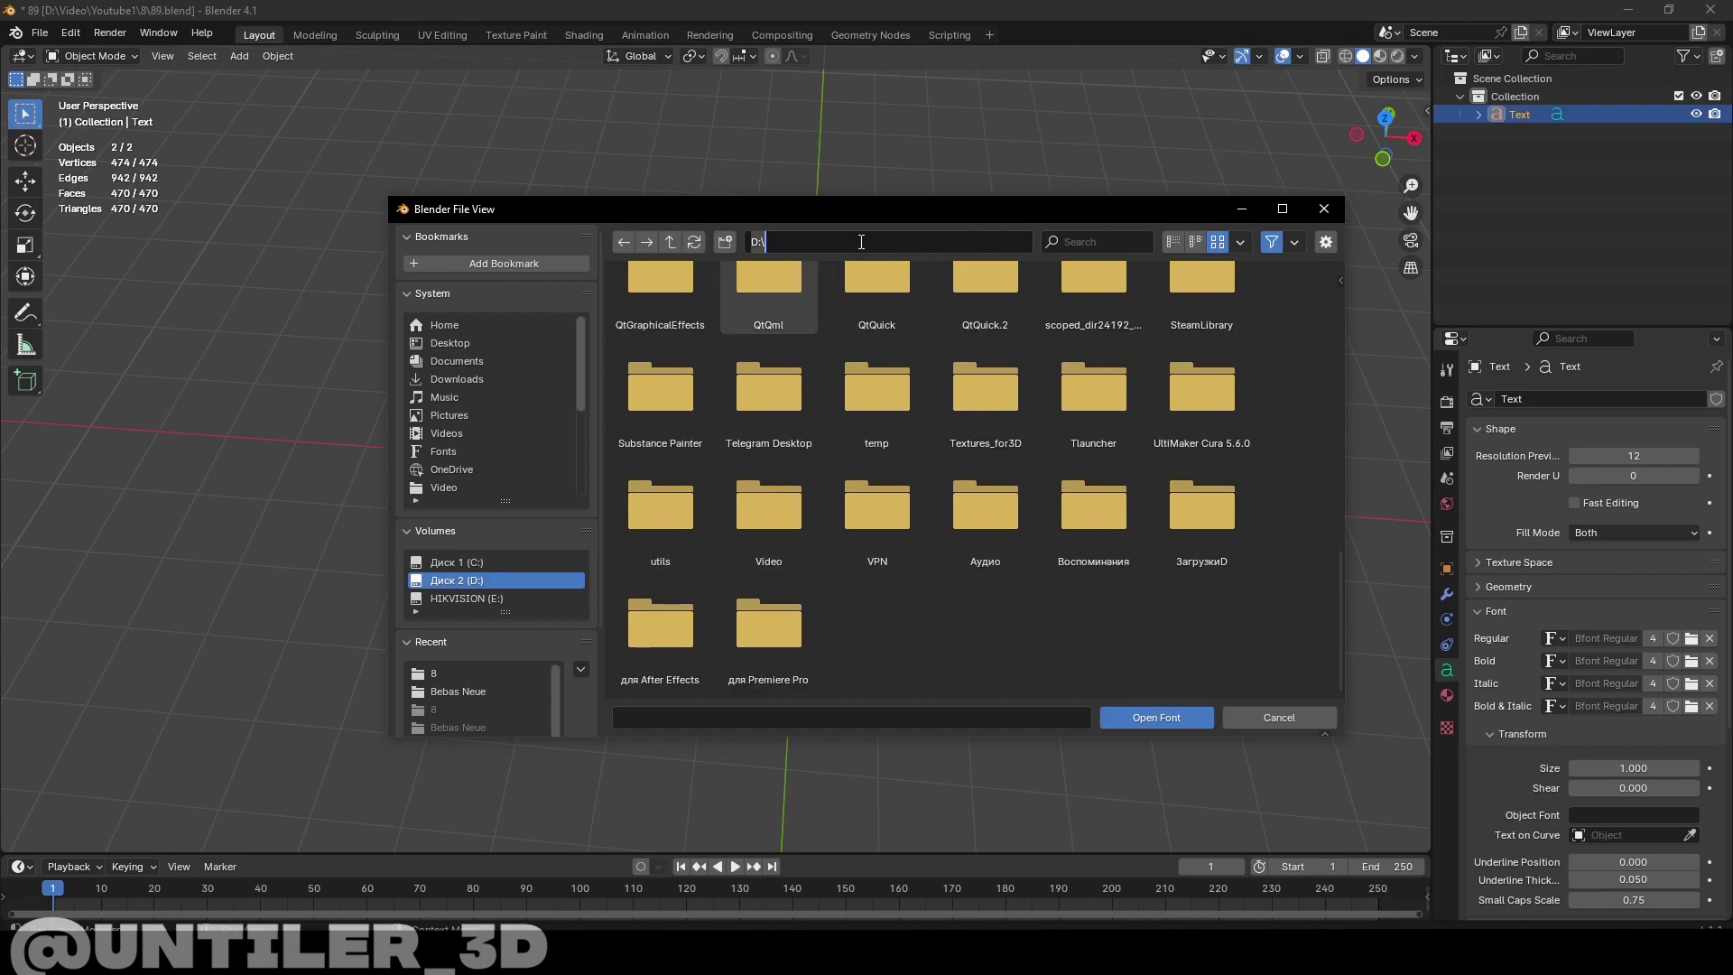
{"action": "type", "text": "fonts"}
{"action": "key", "text": "Return"}
{"action": "double_click", "coordinate": [659, 307]}
{"action": "left_click", "coordinate": [768, 307]}
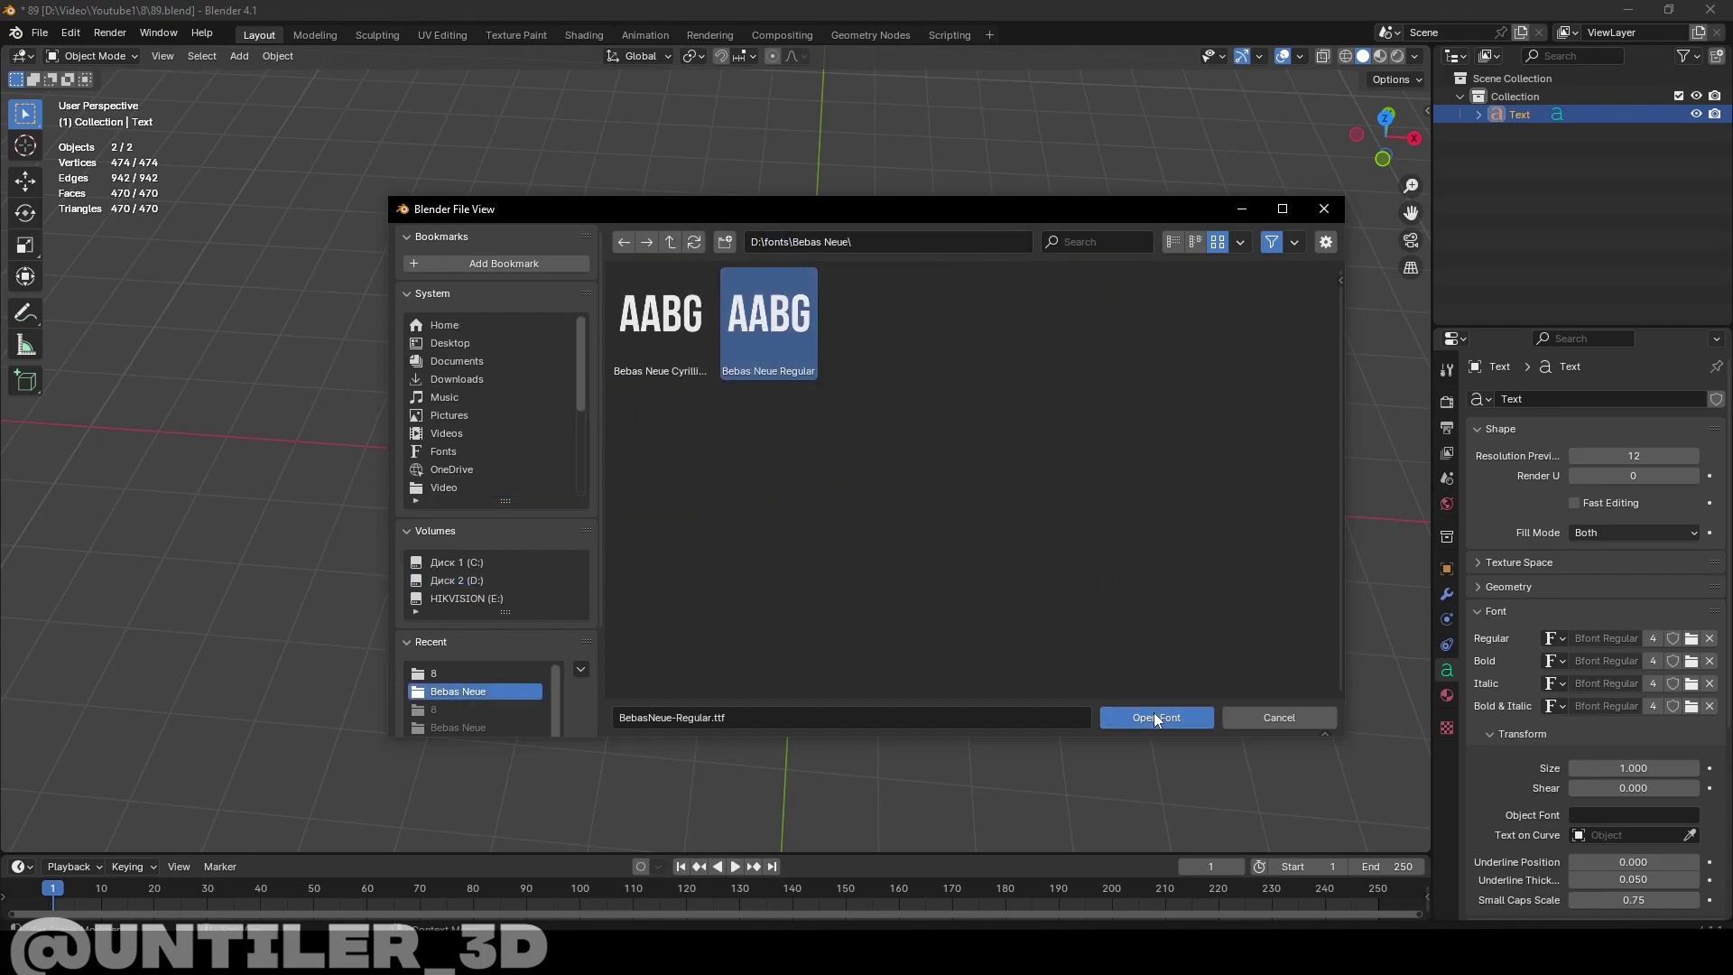
{"action": "left_click", "coordinate": [1156, 717]}
{"action": "middle_click_drag", "start_coordinate": [989, 452], "coordinate": [1144, 404]}
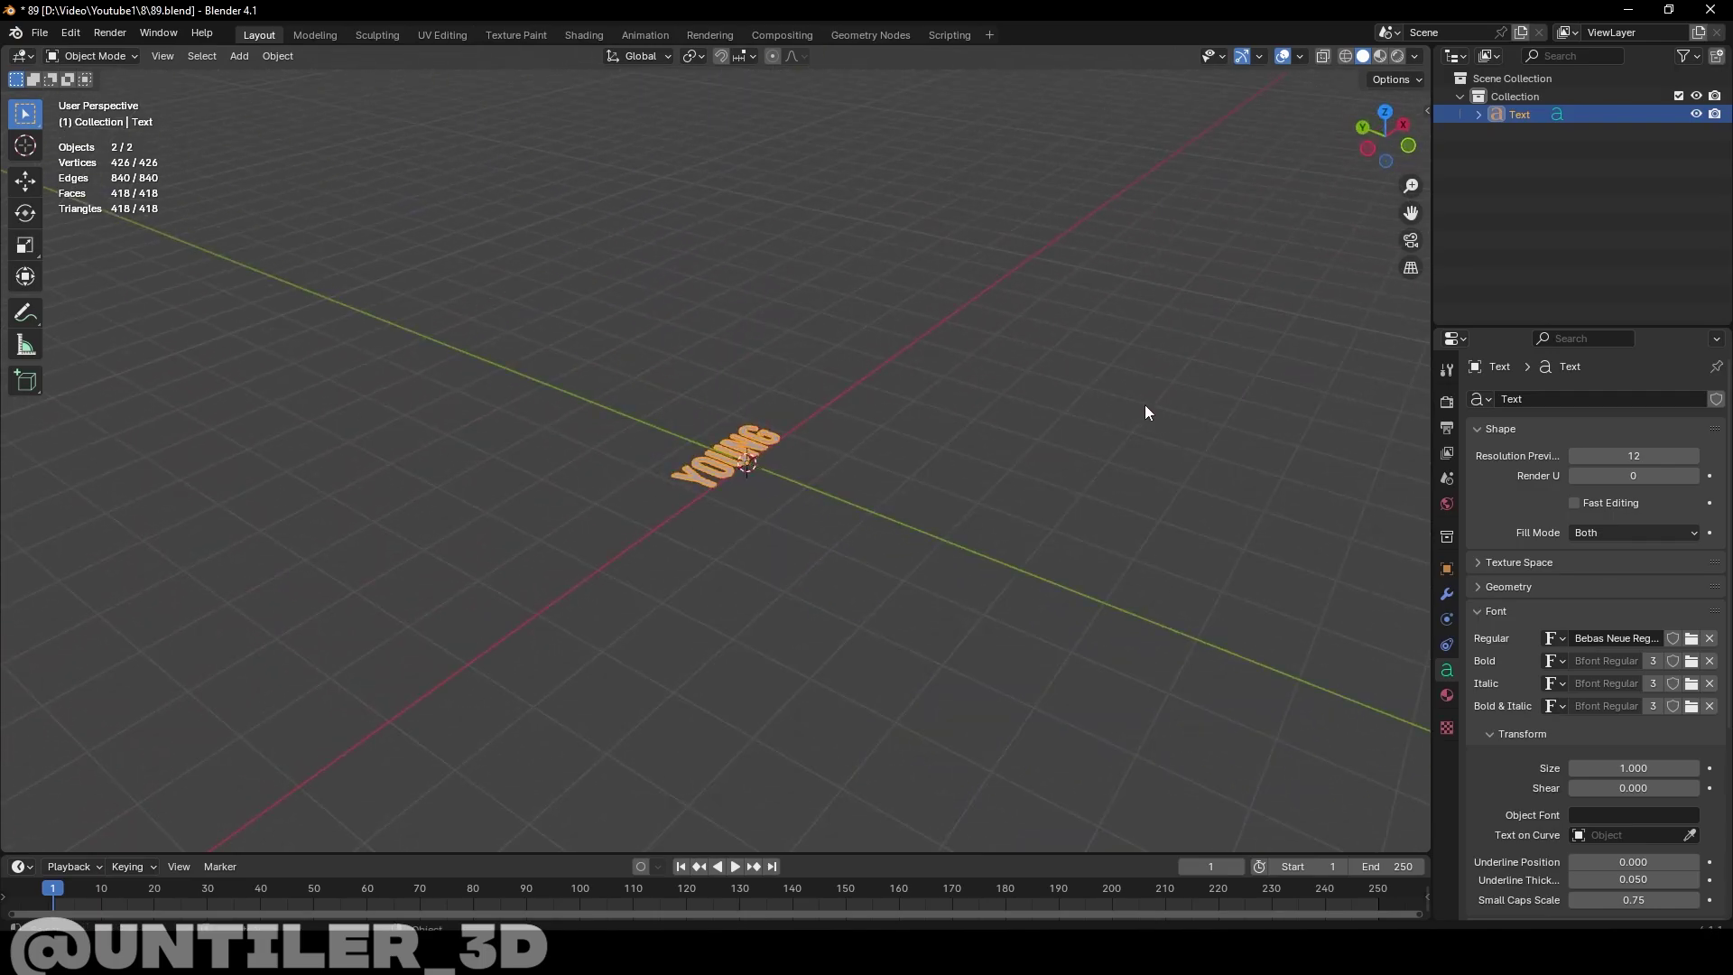
Rotate the text 90° around X so YOUNG stands upright
{"action": "key", "text": "r"}
{"action": "key", "text": "x"}
{"action": "key", "text": "Return"}
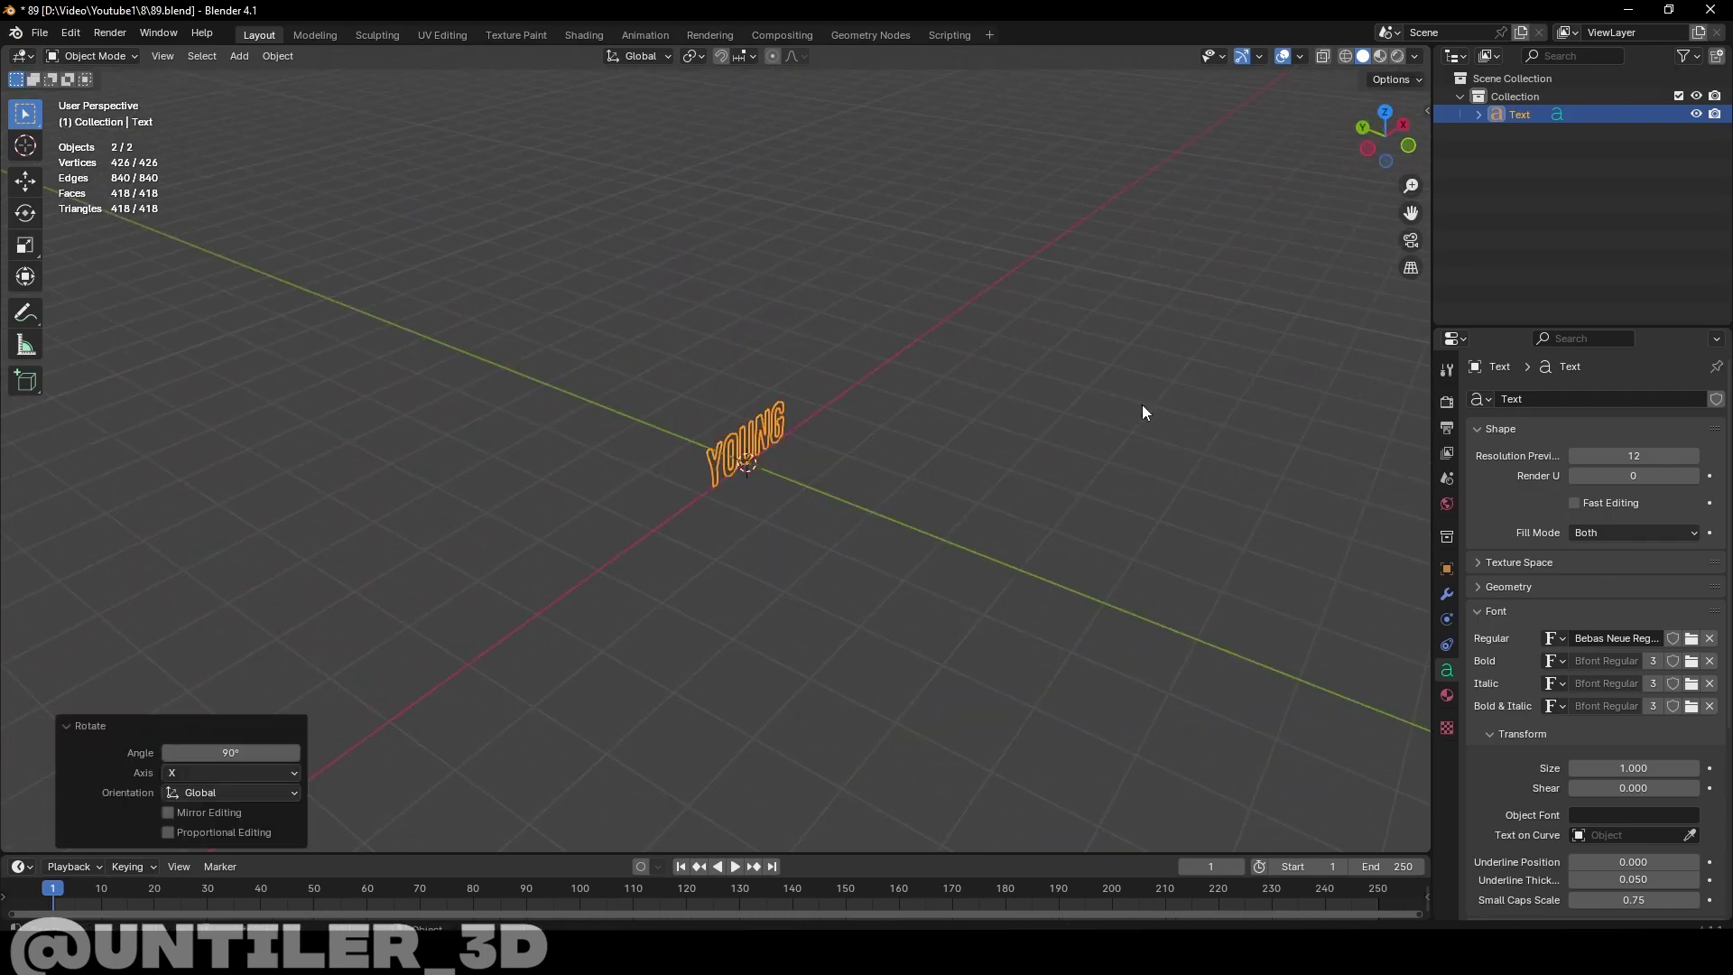
{"action": "scroll", "coordinate": [1031, 462], "scroll_direction": "up", "scroll_amount": 3}
{"action": "mouse_move", "coordinate": [1031, 462]}
{"action": "middle_mouse_down"}
{"action": "mouse_move", "coordinate": [999, 475]}
{"action": "mouse_move", "coordinate": [1233, 514]}
{"action": "middle_mouse_up"}
Add a Planar Decimate modifier and convert the text to a mesh
{"action": "left_click", "coordinate": [1449, 591]}
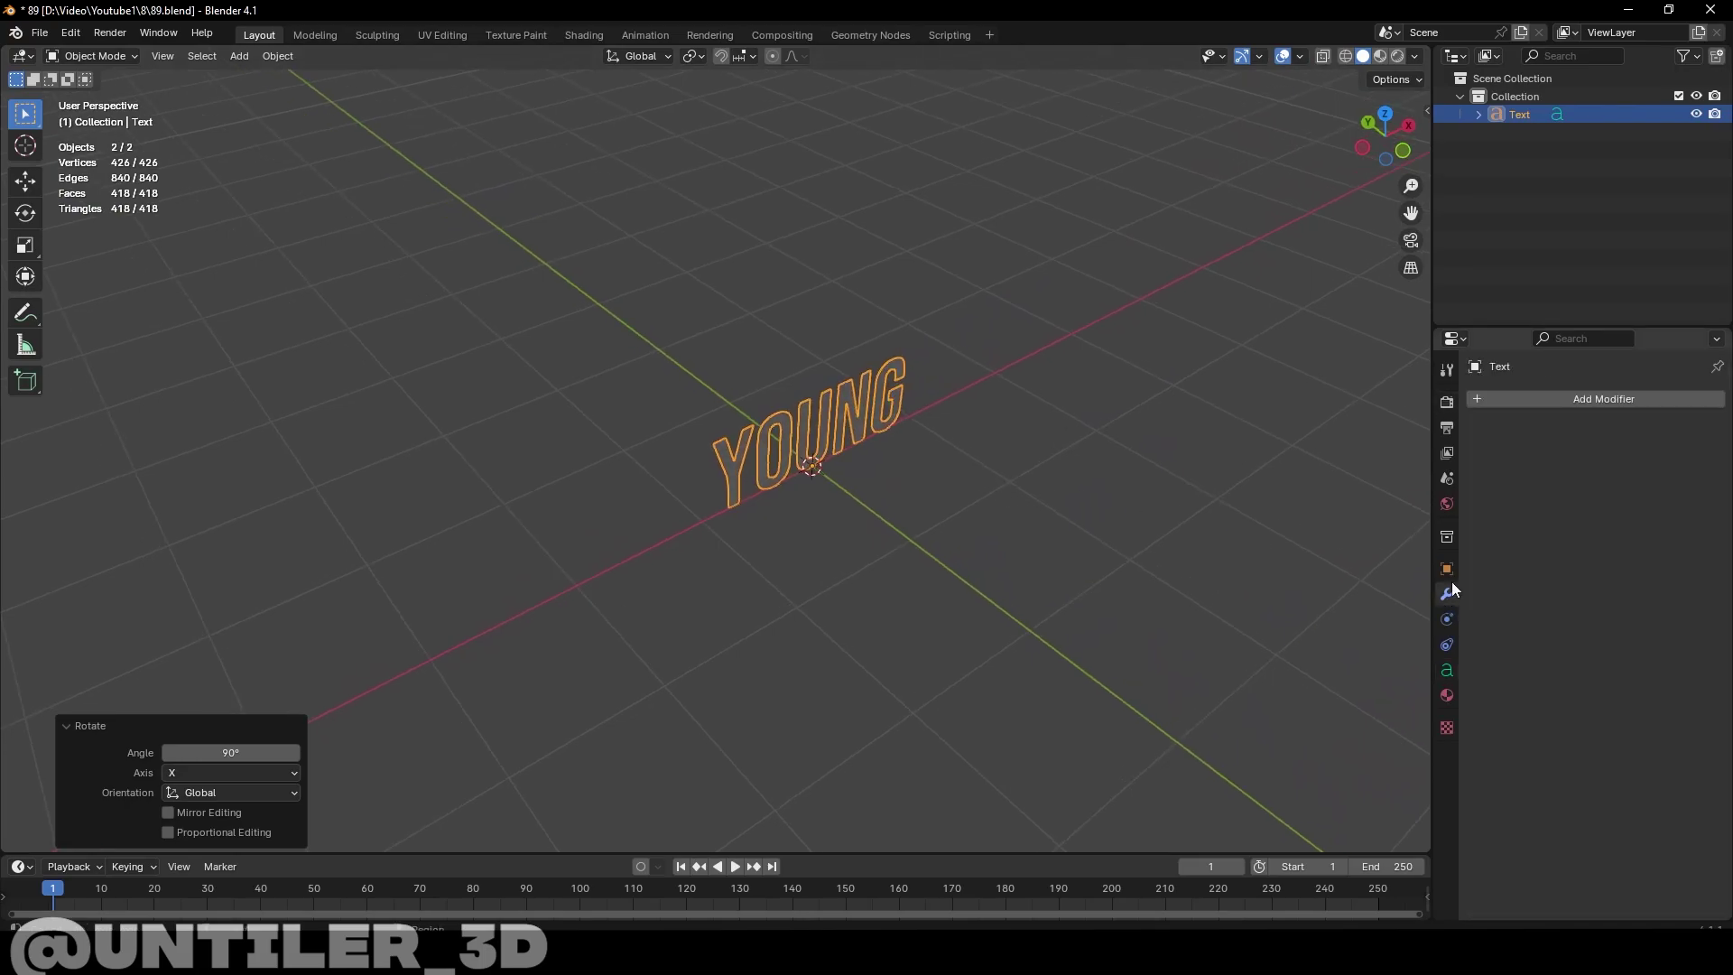
{"action": "left_click", "coordinate": [1518, 403]}
{"action": "type", "text": "de"}
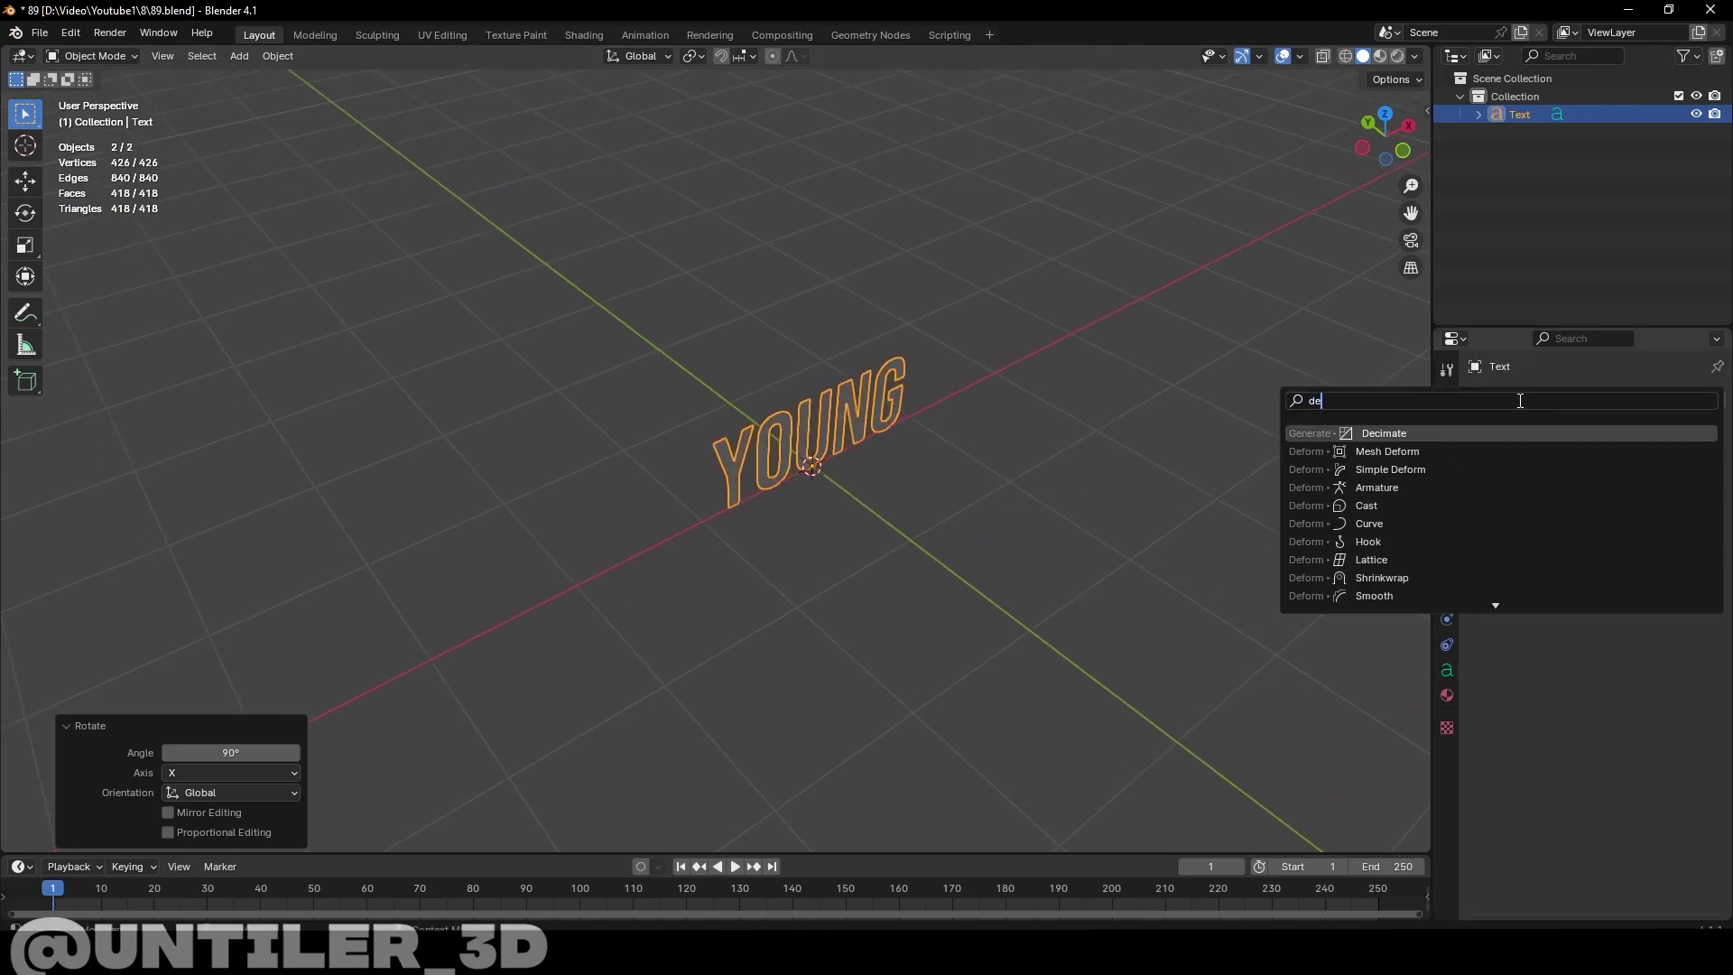
{"action": "left_click", "coordinate": [1578, 435]}
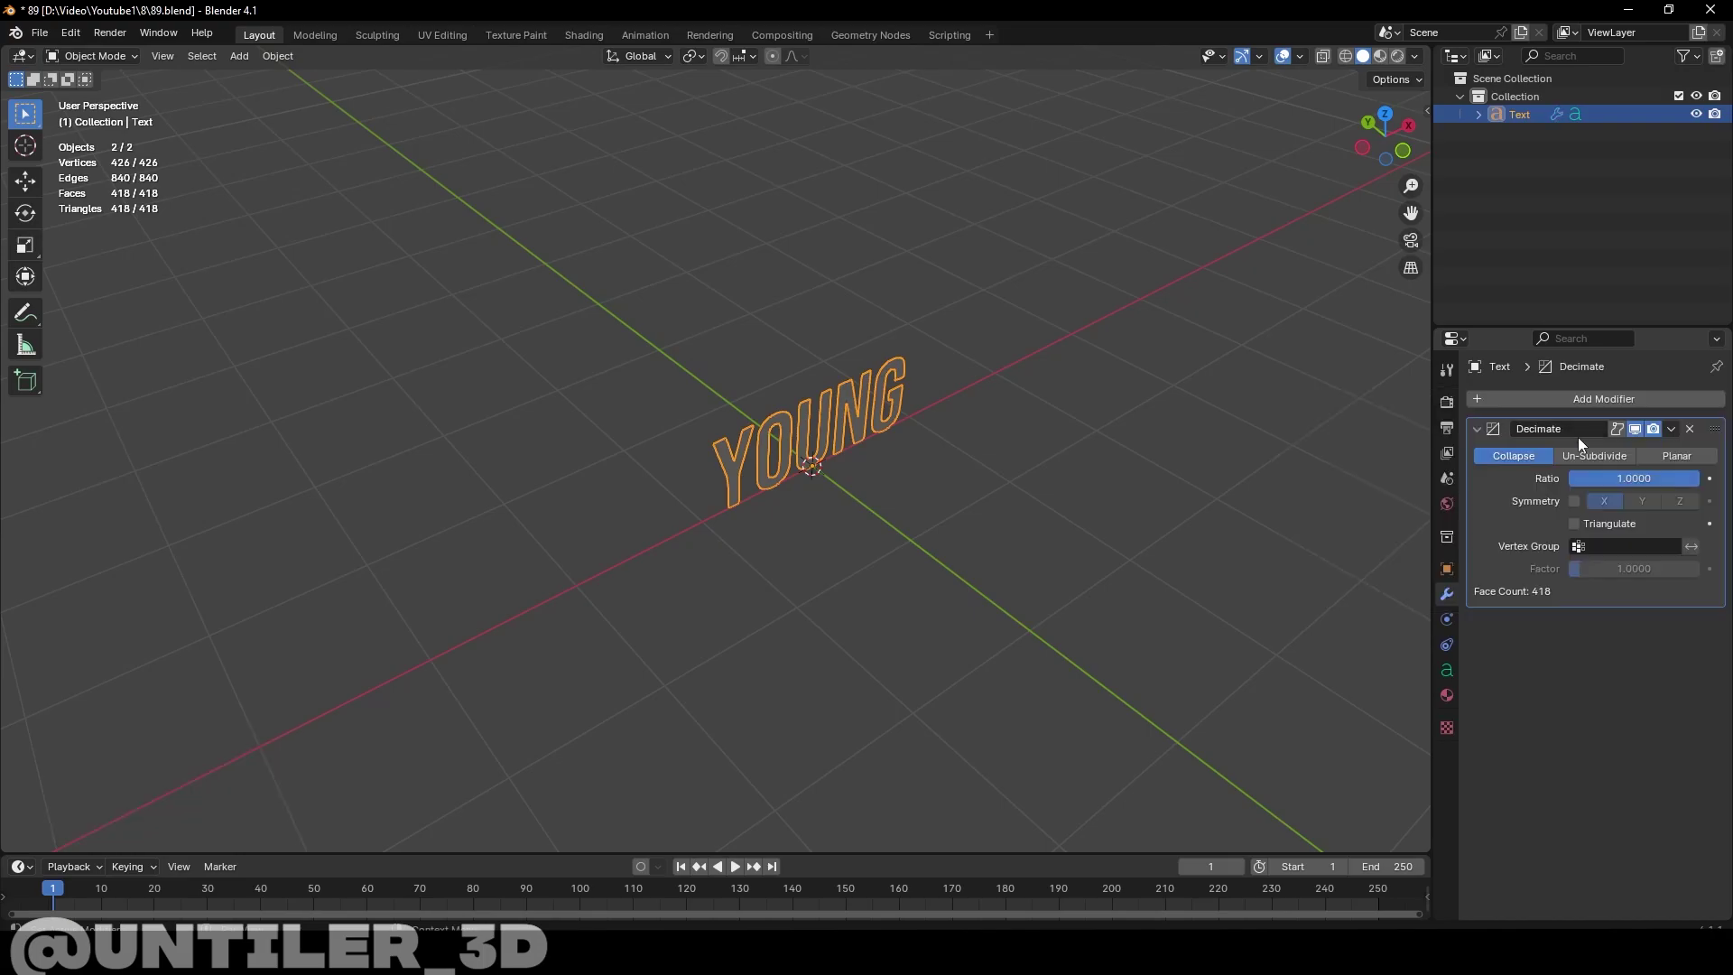
{"action": "left_click", "coordinate": [1678, 457]}
{"action": "right_click", "coordinate": [772, 433]}
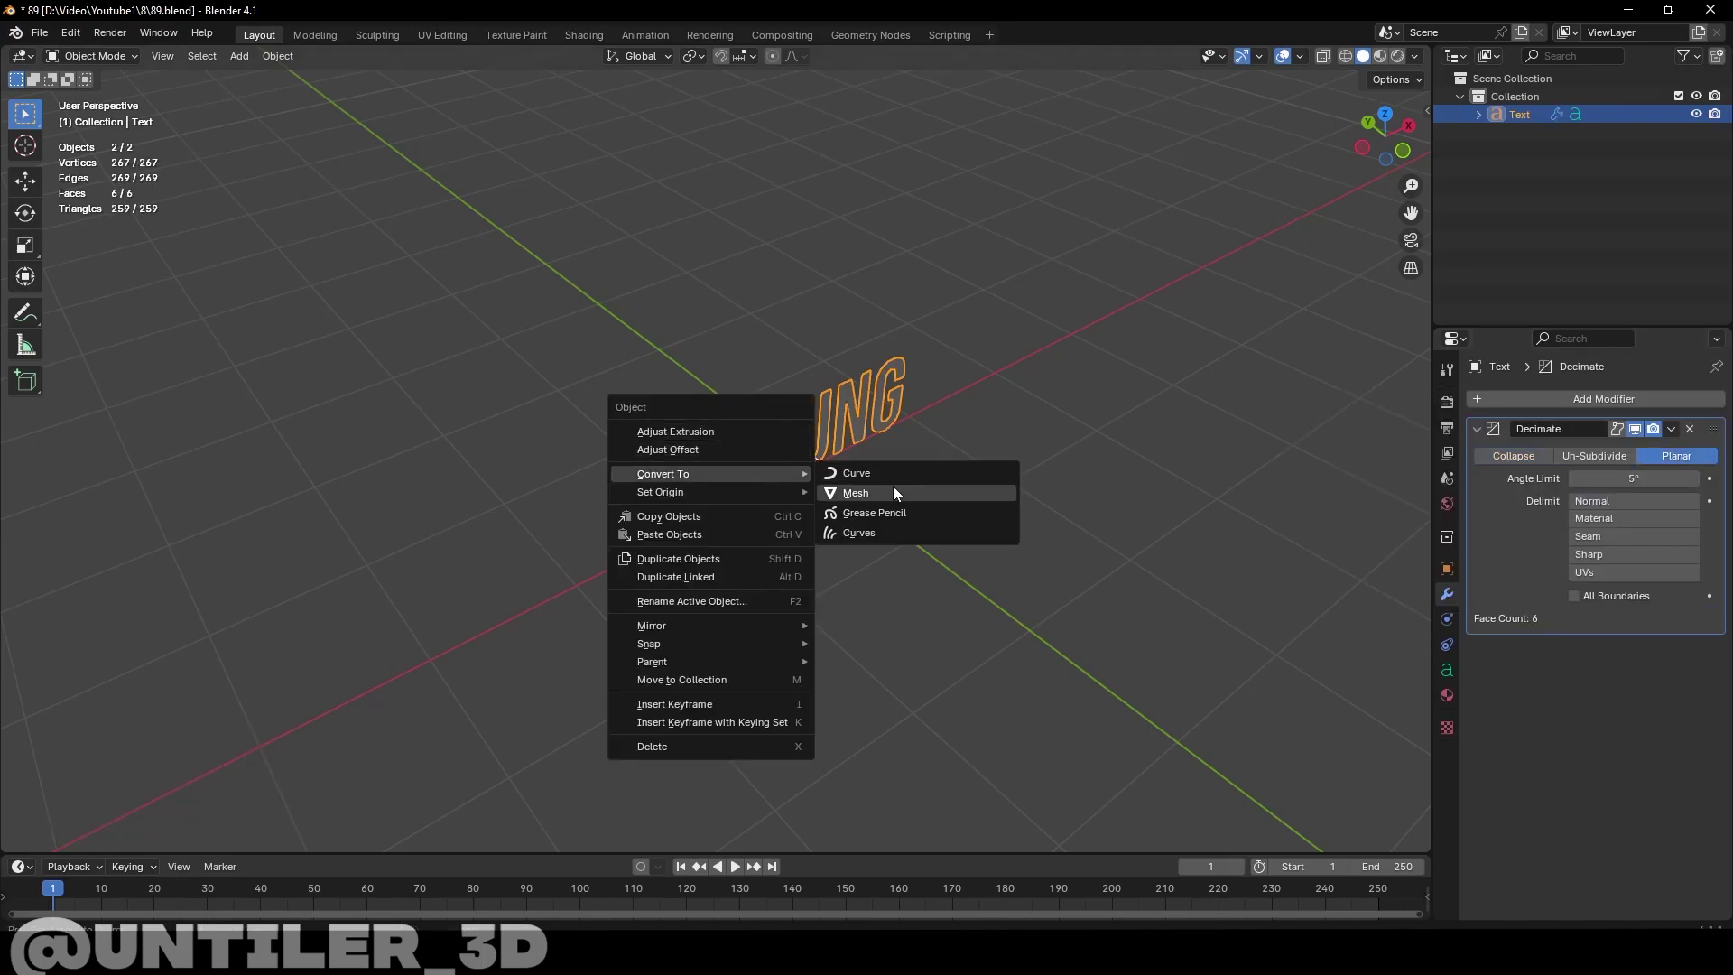
{"action": "left_click", "coordinate": [893, 492]}
{"action": "mouse_move", "coordinate": [936, 479]}
{"action": "middle_mouse_down"}
{"action": "mouse_move", "coordinate": [972, 473]}
{"action": "mouse_move", "coordinate": [955, 464]}
{"action": "mouse_move", "coordinate": [1033, 495]}
{"action": "mouse_move", "coordinate": [986, 449]}
{"action": "middle_mouse_up"}
Extrude the letter faces in Edit Mode to give YOUNG solid thickness
{"action": "key", "text": "Tab"}
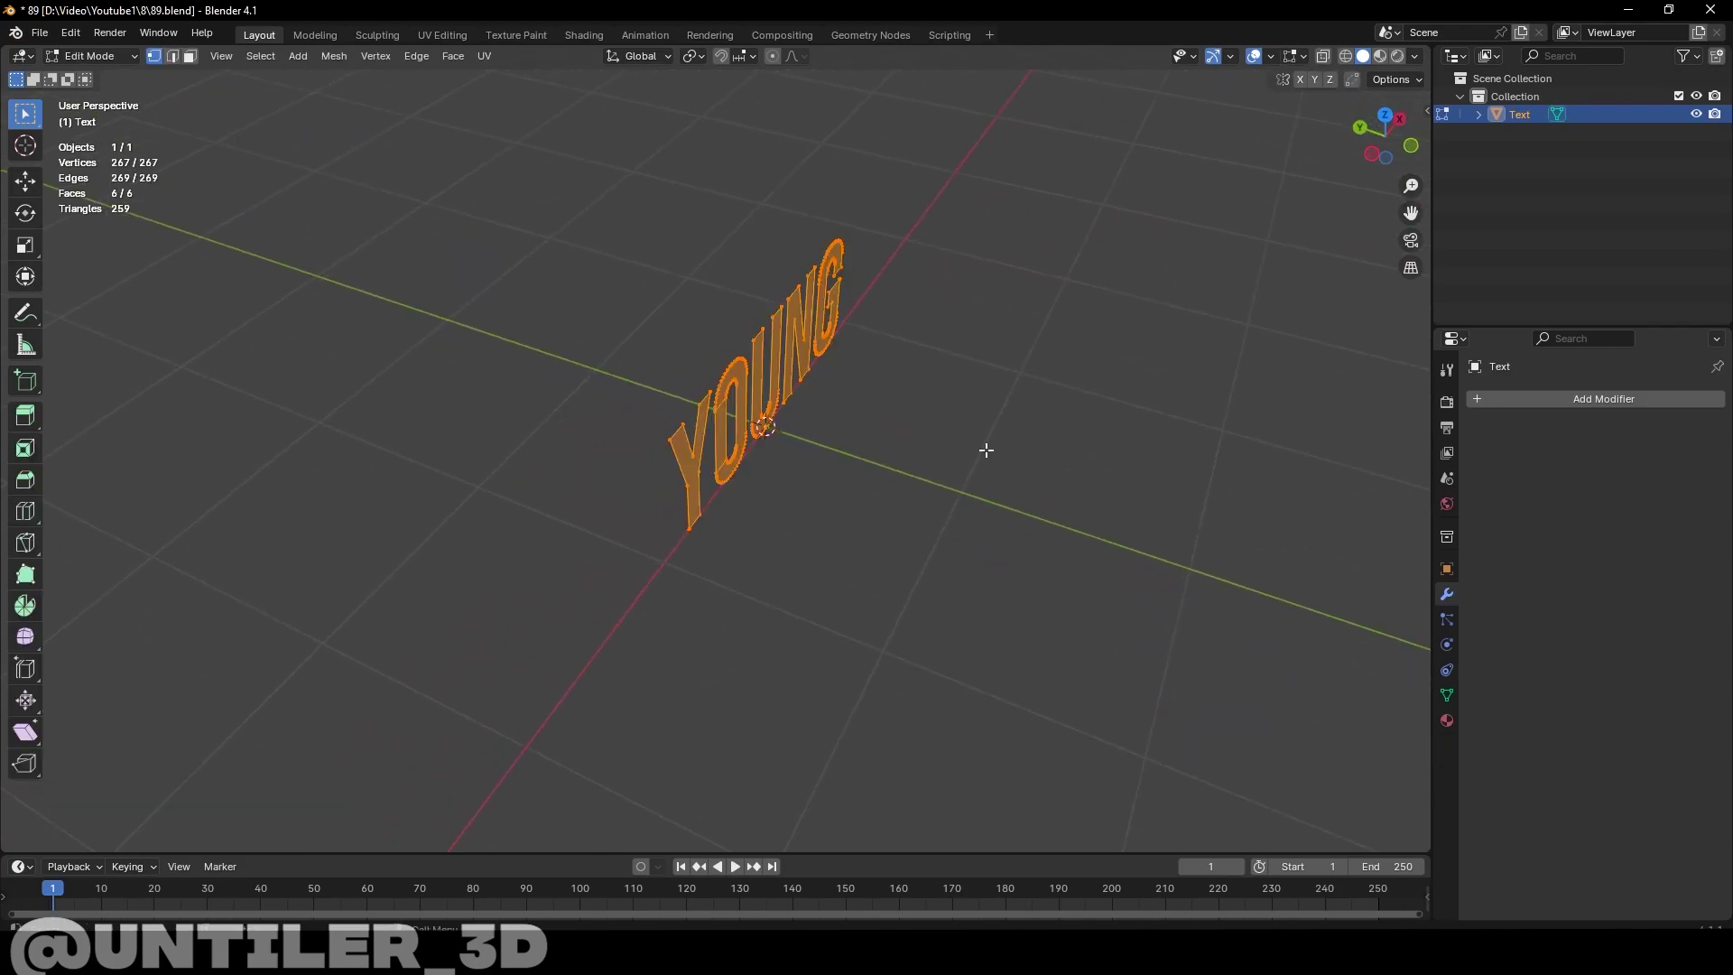
{"action": "key", "text": "e"}
{"action": "left_click", "coordinate": [1013, 484]}
{"action": "key", "text": "KP_7"}
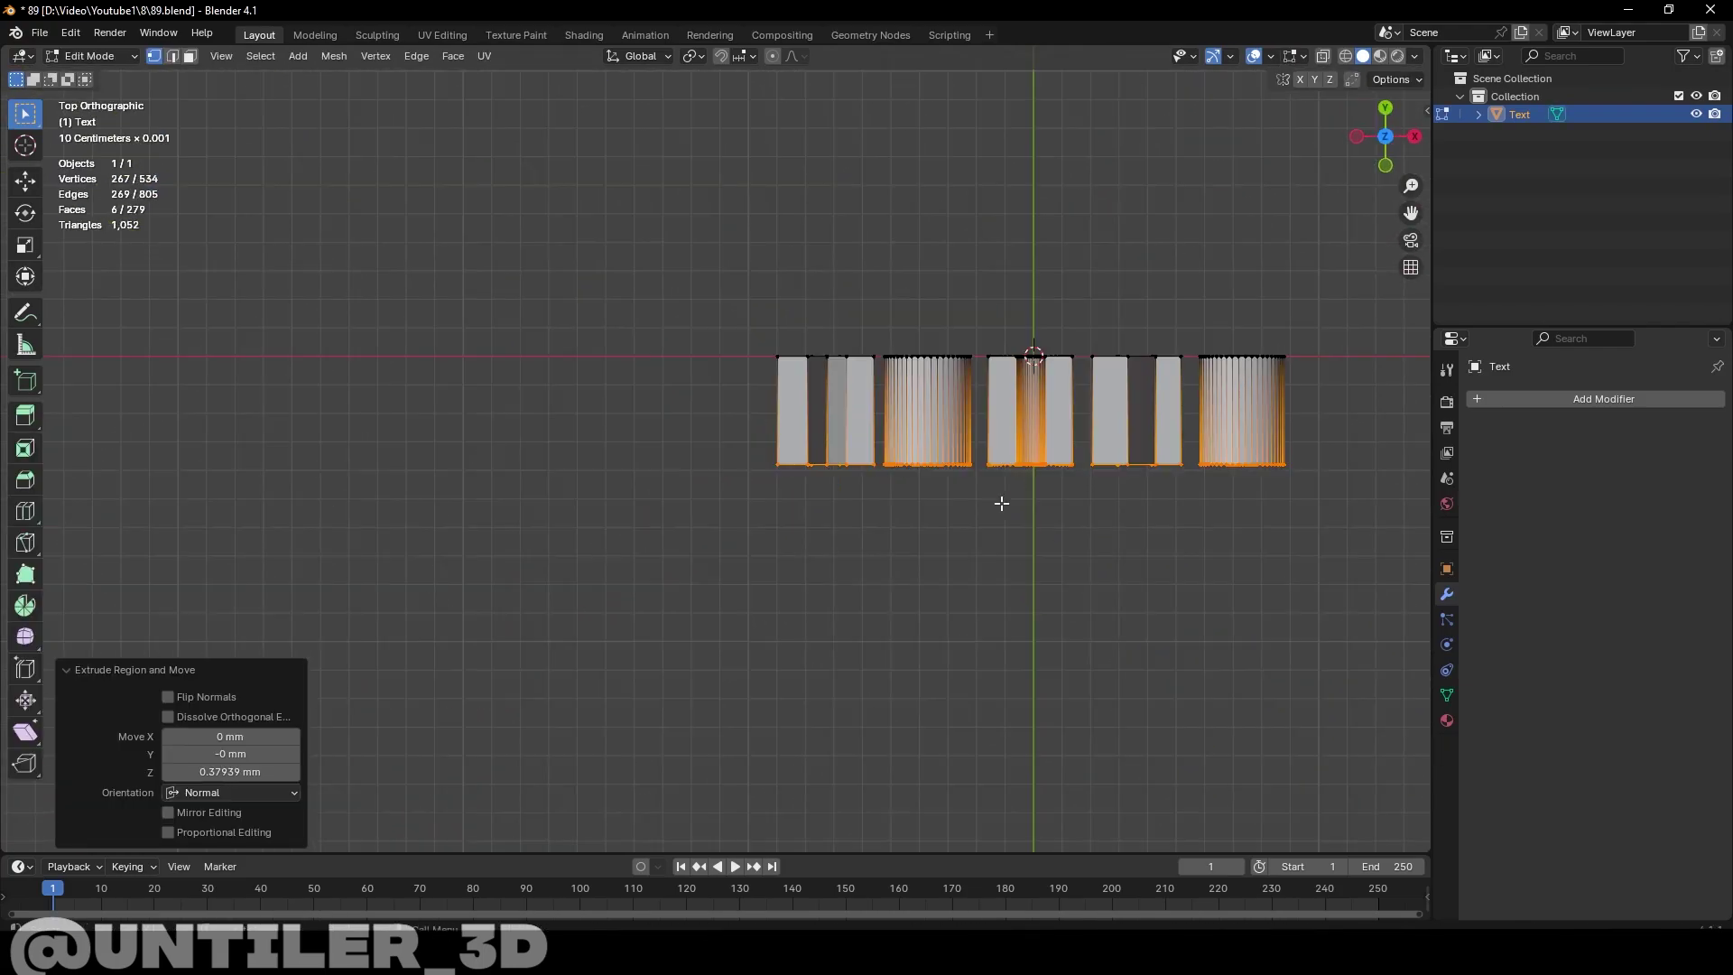
{"action": "key", "text": "shift+z"}
{"action": "left_click_drag", "start_coordinate": [680, 318], "coordinate": [1429, 366]}
{"action": "mouse_move", "coordinate": [1297, 379]}
{"action": "middle_mouse_down", "text": "shift"}
{"action": "mouse_move", "coordinate": [1152, 441]}
{"action": "mouse_move", "coordinate": [1311, 352]}
{"action": "middle_mouse_up", "text": "shift"}
{"action": "key", "text": "alt+a"}
{"action": "key", "text": "shift+z"}
{"action": "middle_click_drag", "start_coordinate": [858, 487], "coordinate": [956, 468]}
{"action": "key", "text": "Tab"}
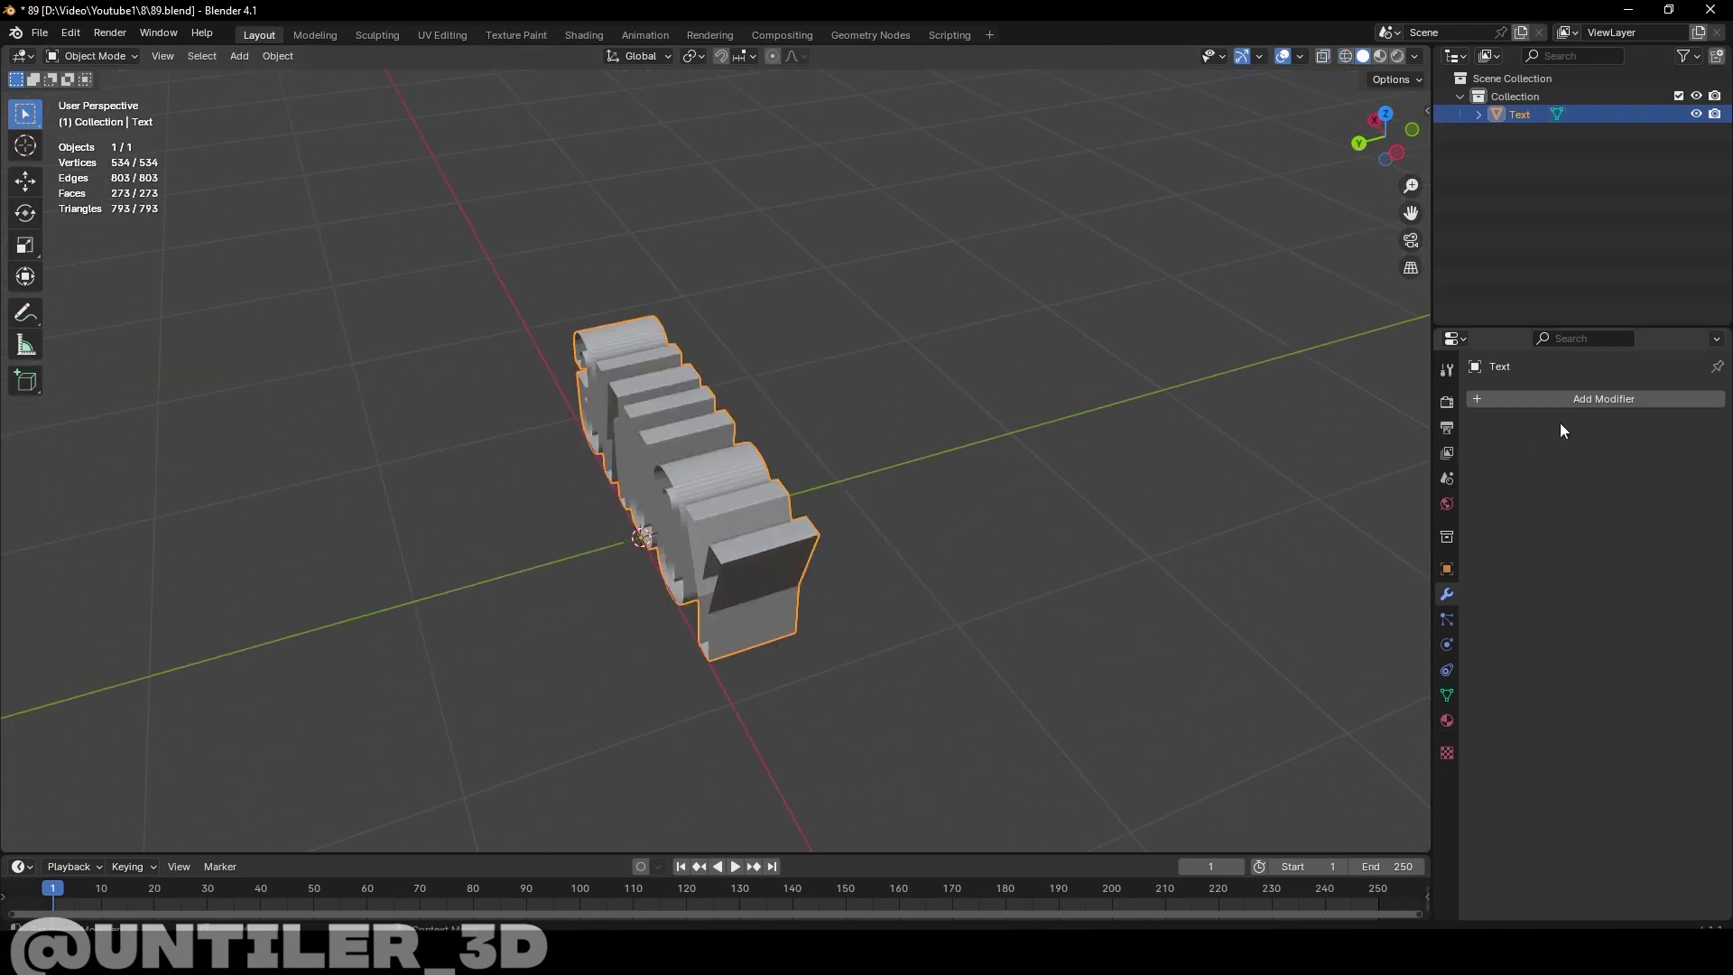
Add a Y-axis Mirror modifier and apply the mesh's rotation and scale
{"action": "left_click", "coordinate": [1638, 396]}
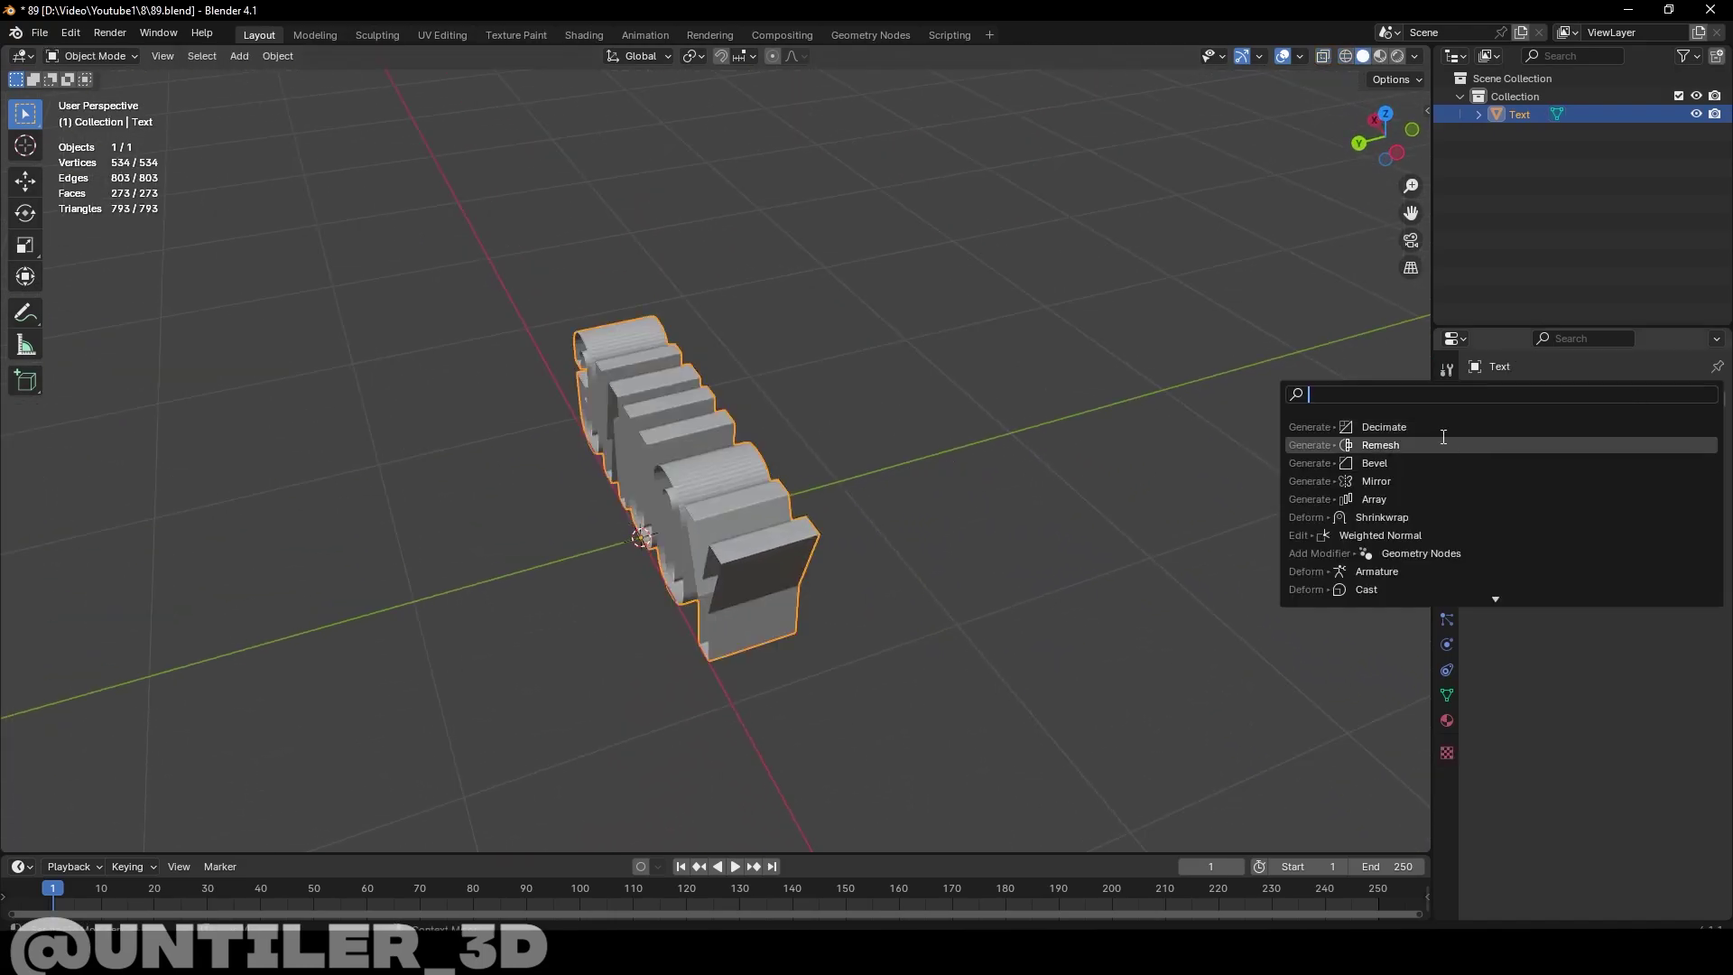
{"action": "left_click", "coordinate": [1375, 481]}
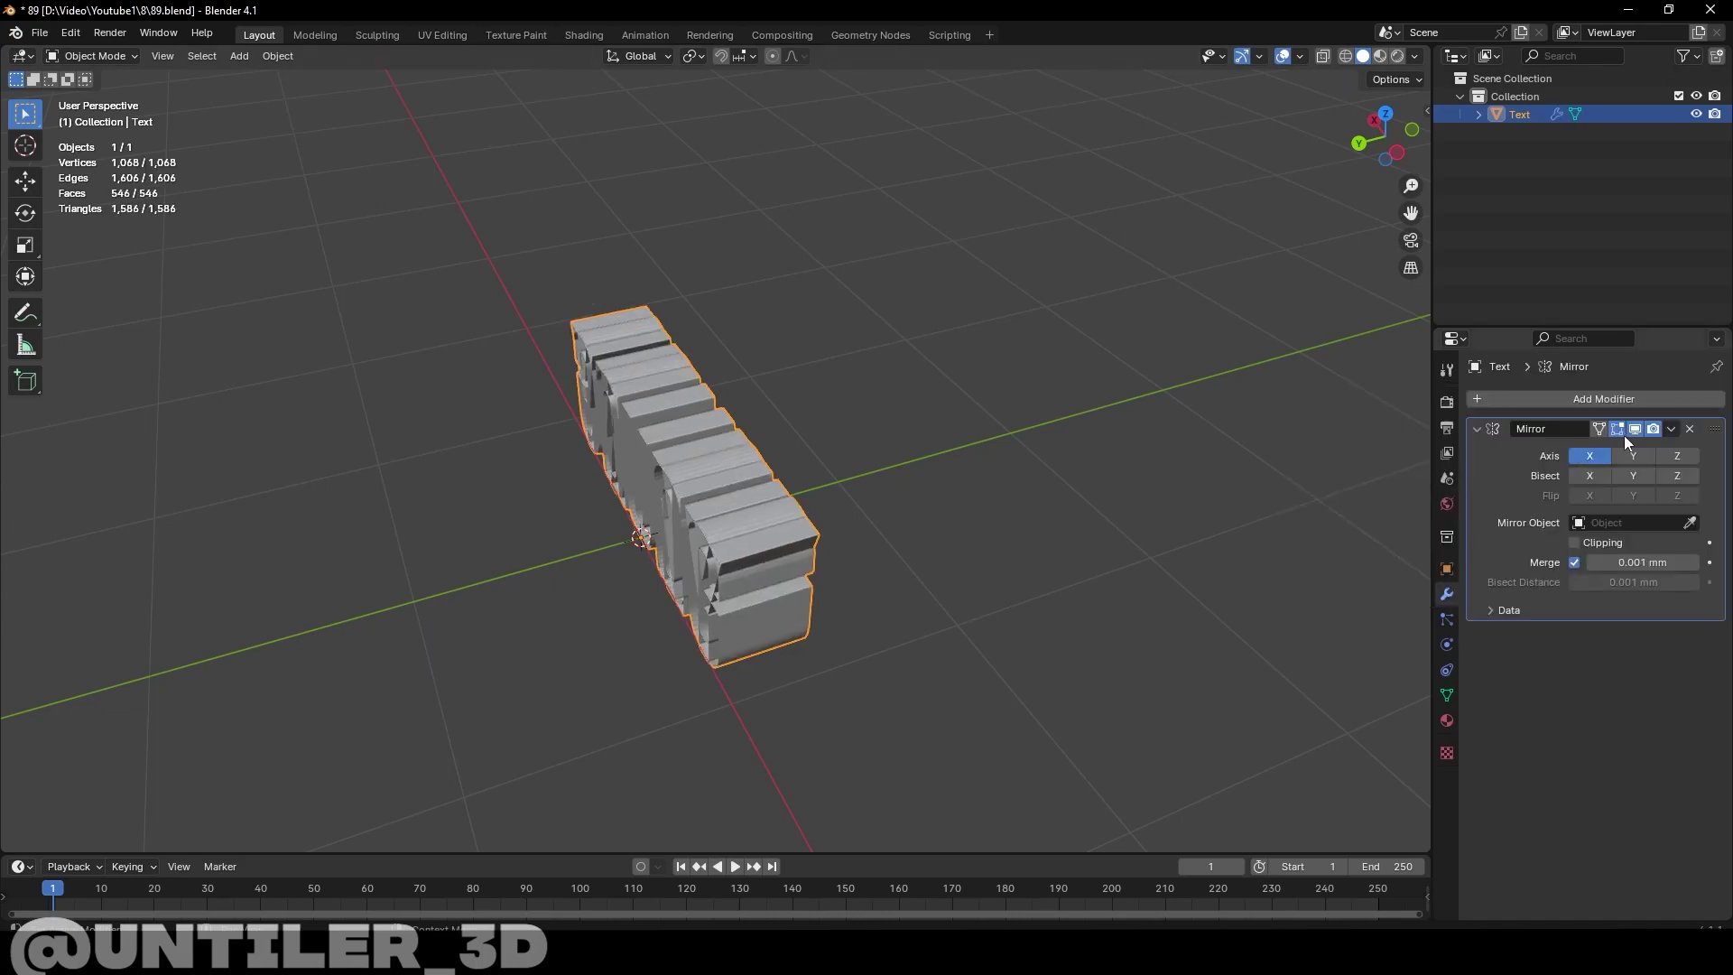
{"action": "left_click", "coordinate": [1633, 456]}
{"action": "key", "text": "ctrl+a"}
{"action": "left_click", "coordinate": [766, 544]}
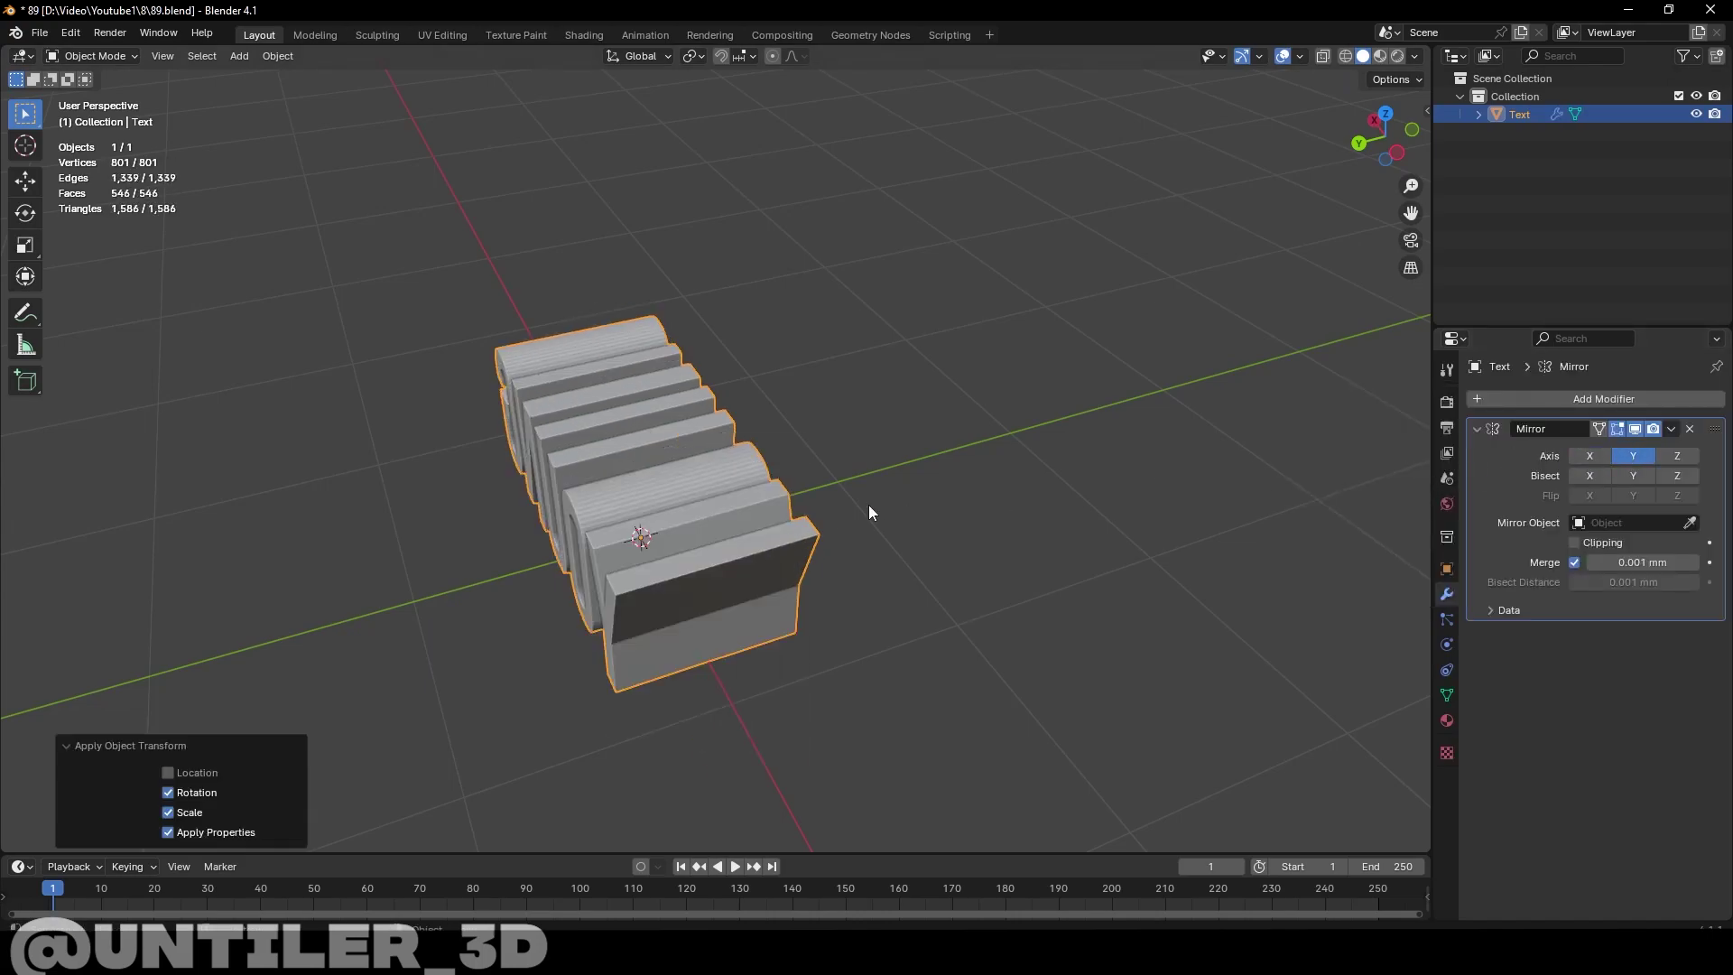
{"action": "middle_click_drag", "start_coordinate": [868, 505], "coordinate": [641, 485]}
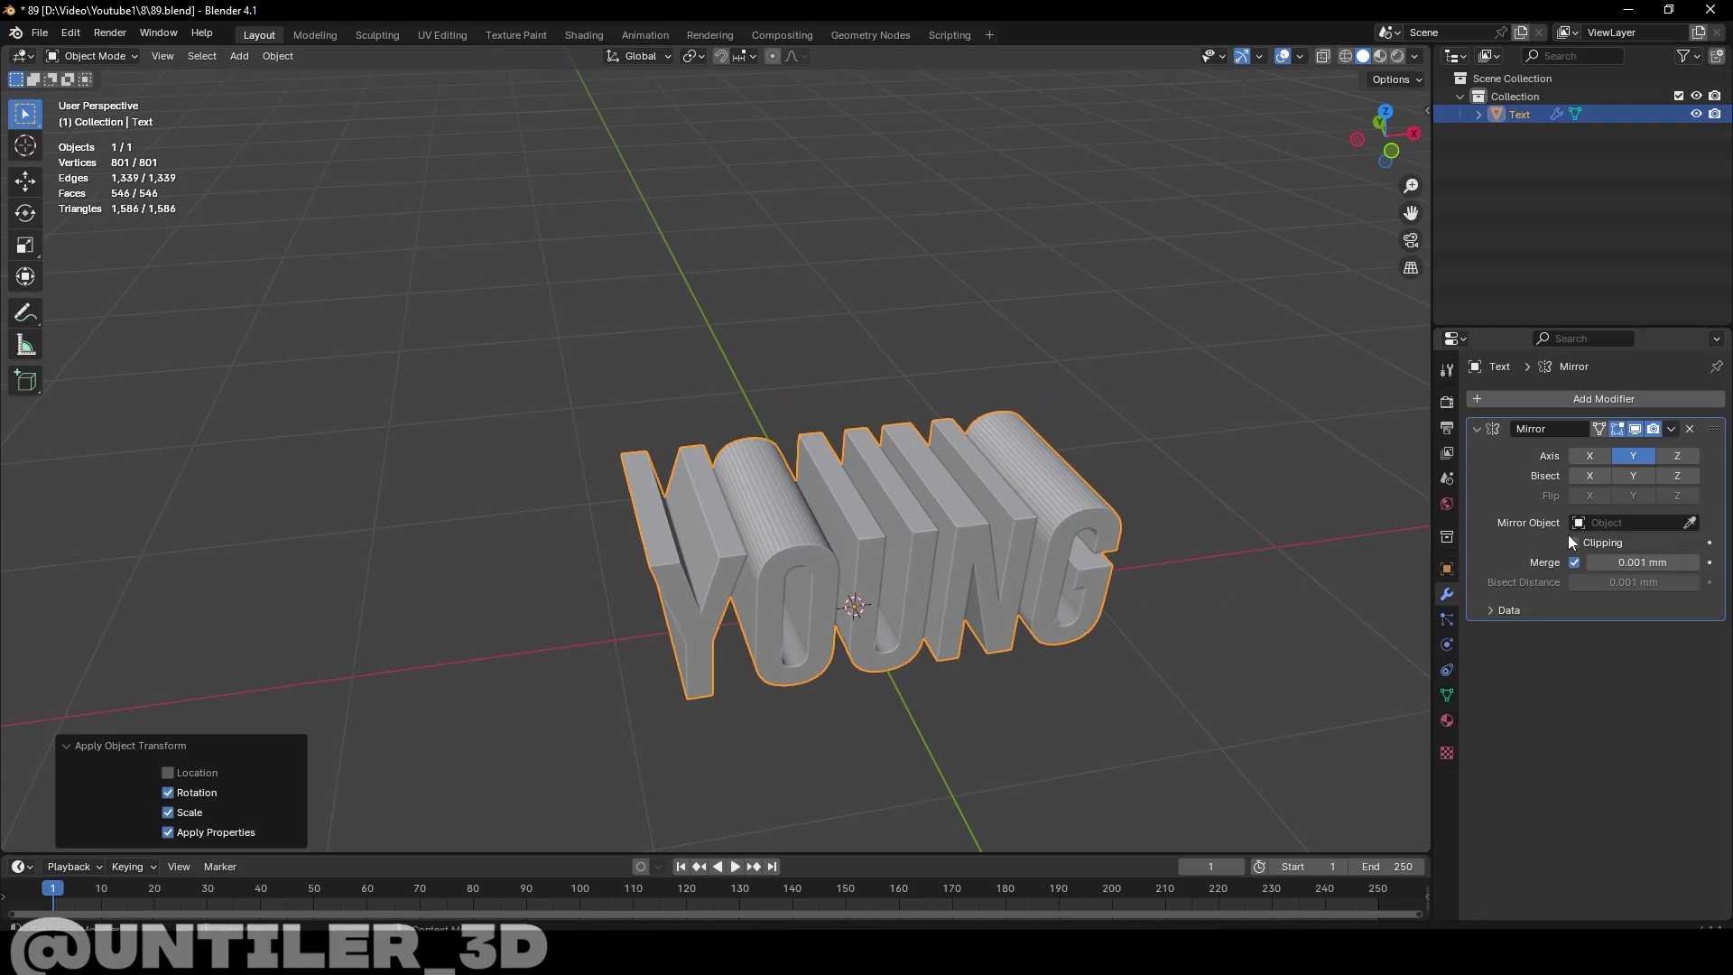
In Edit Mode, save the file and fill the O's open edge loop with faces
{"action": "key", "text": "Tab"}
{"action": "middle_click_drag", "start_coordinate": [1276, 541], "coordinate": [1073, 570]}
{"action": "key", "text": "l"}
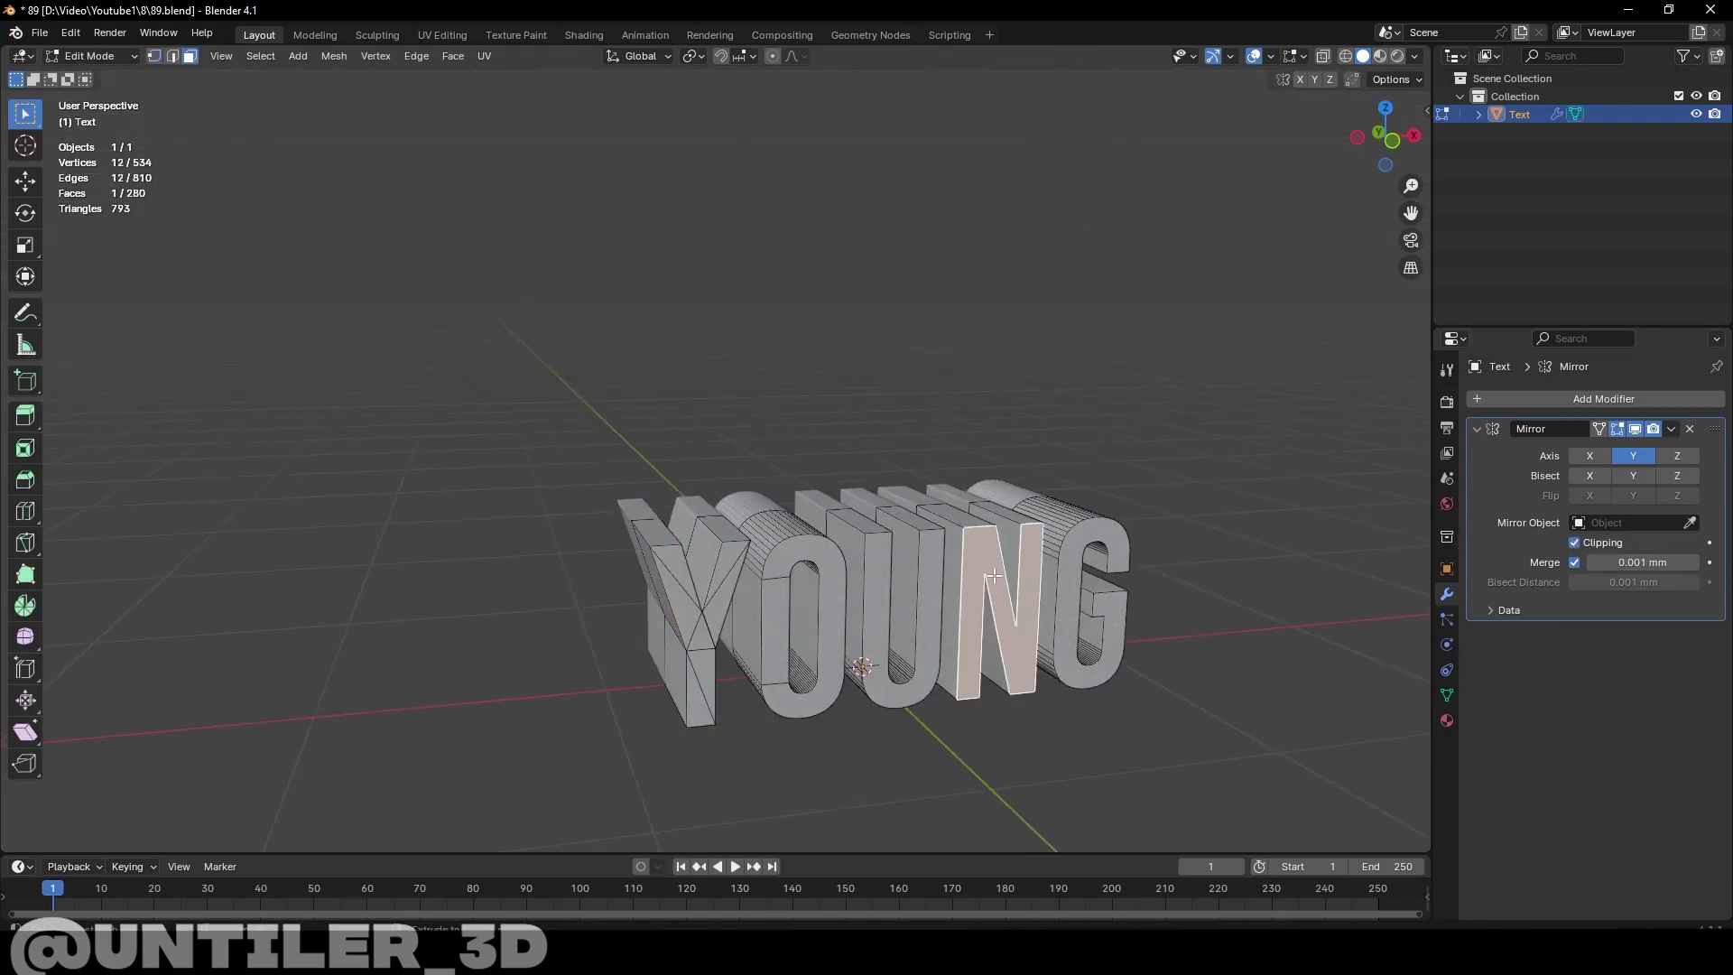
{"action": "key", "text": "ctrl+t"}
{"action": "key", "text": "ctrl+z"}
{"action": "key", "text": "2"}
{"action": "left_click", "coordinate": [834, 578], "text": "alt"}
{"action": "scroll", "coordinate": [918, 611], "scroll_direction": "up", "scroll_amount": 3}
{"action": "key", "text": "ctrl+s"}
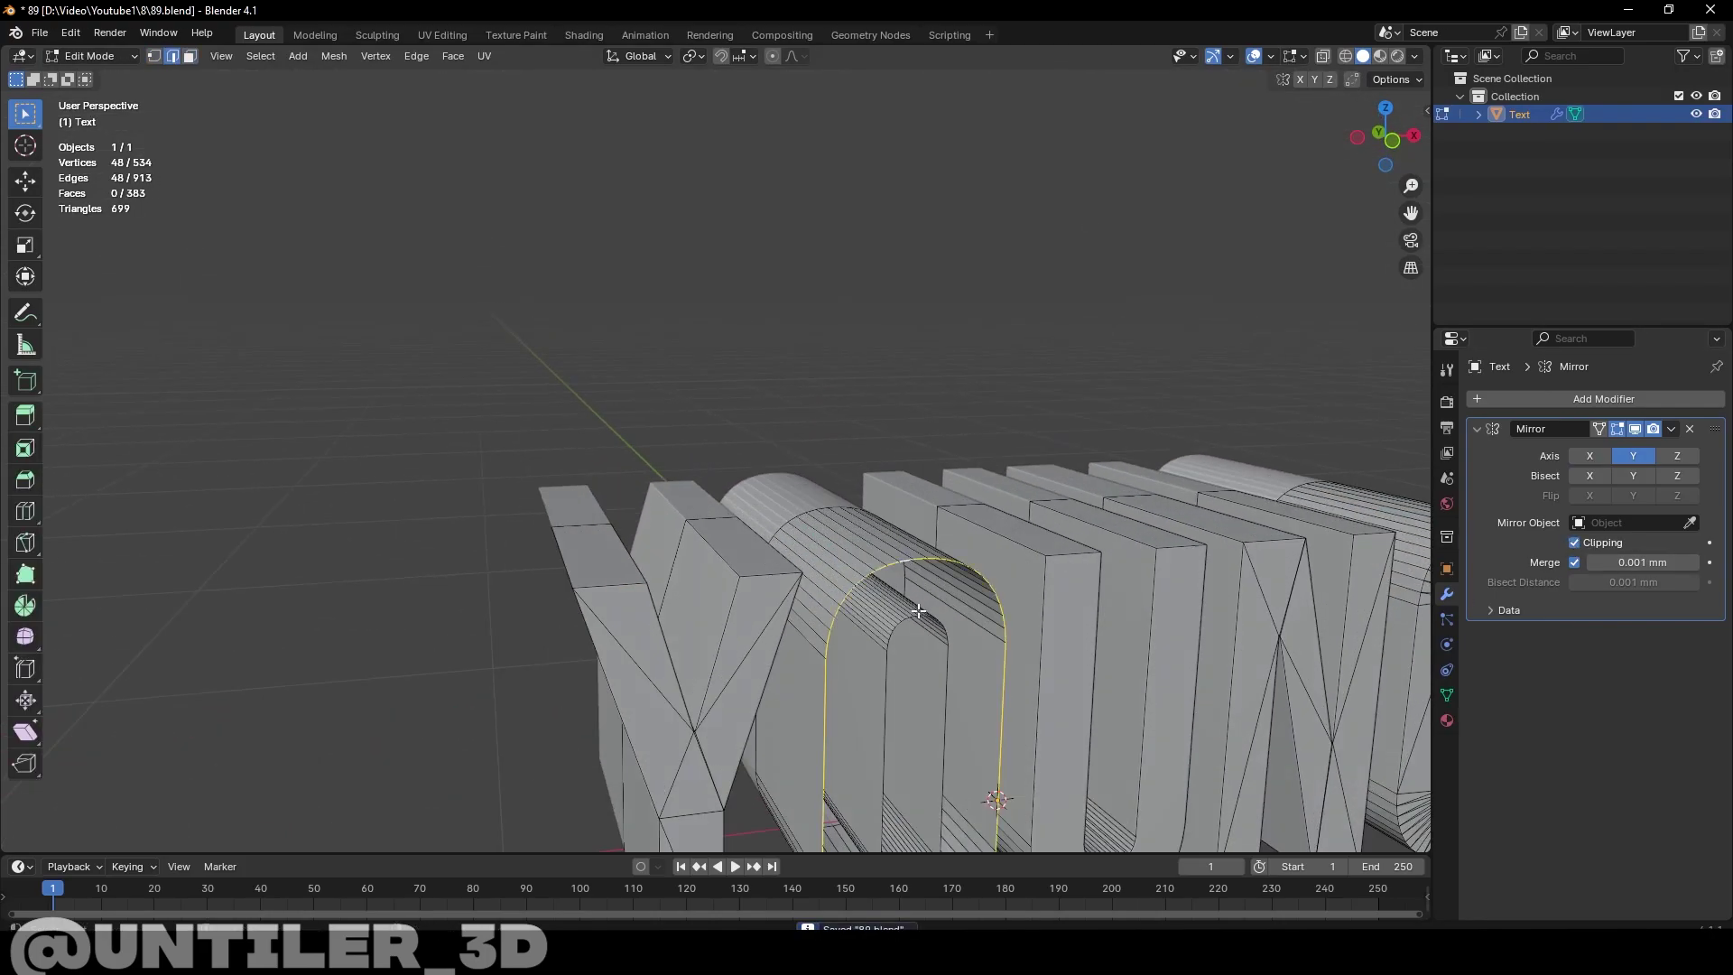
{"action": "key", "text": "F3"}
{"action": "key", "text": "Return"}
Fill the U's open hole with faces
{"action": "right_click", "coordinate": [850, 344]}
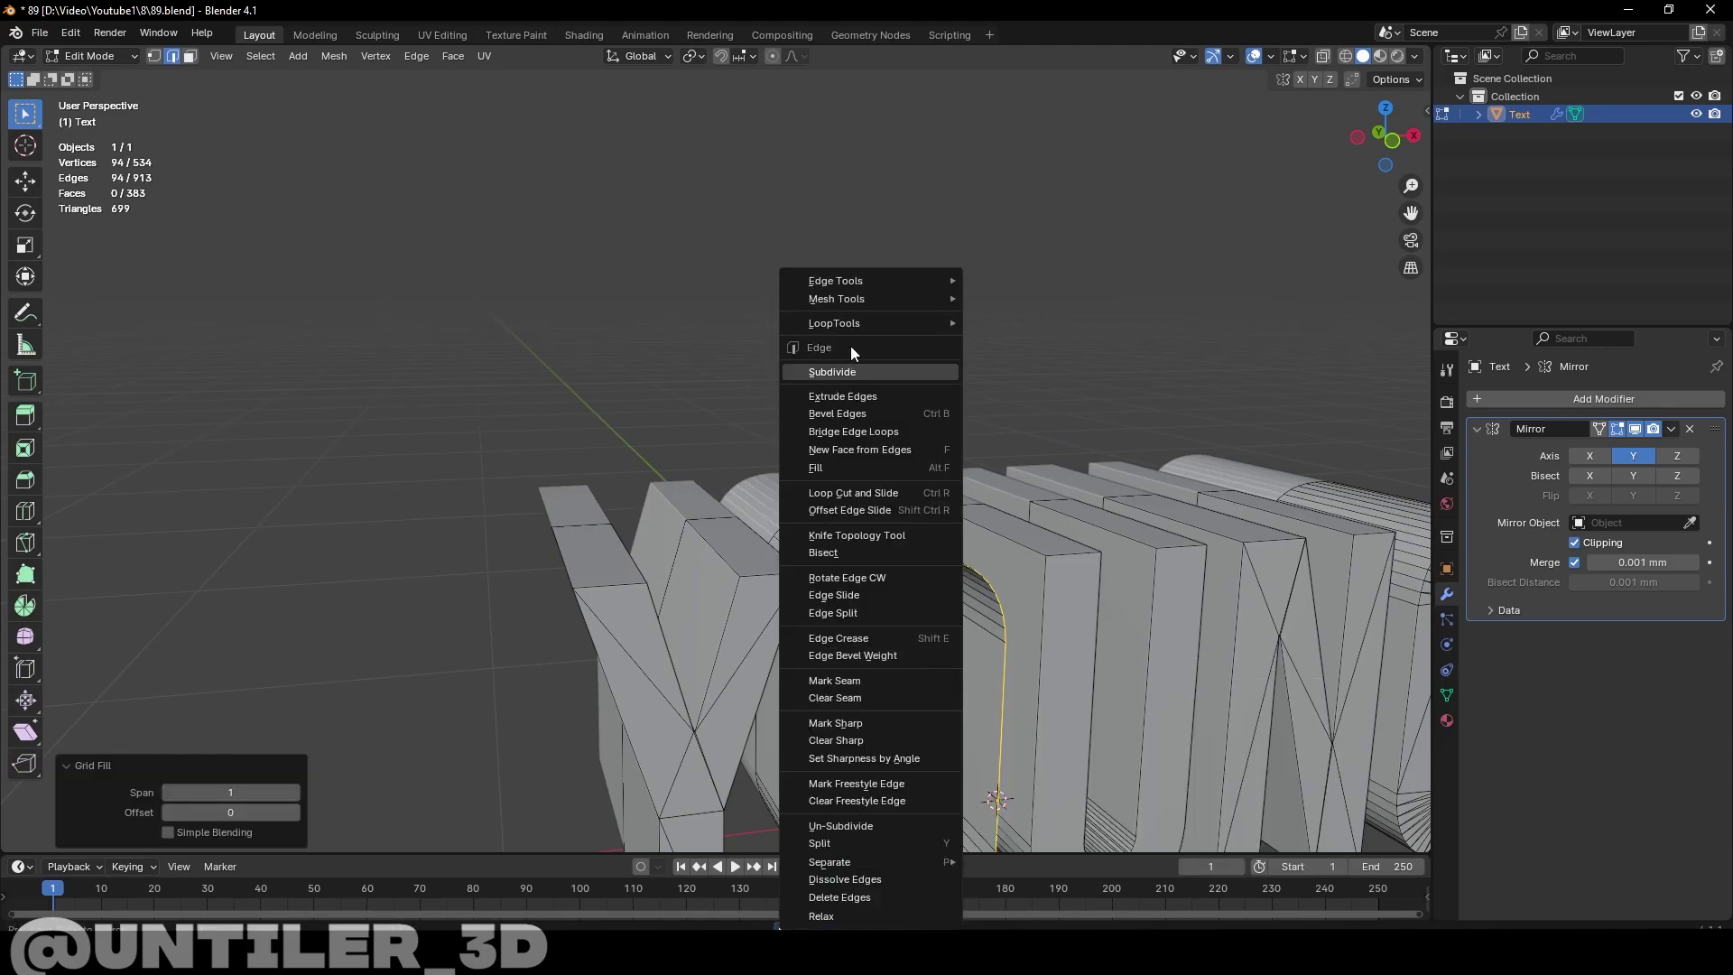
{"action": "key", "text": "Escape"}
{"action": "scroll", "coordinate": [889, 500], "scroll_direction": "down", "scroll_amount": 3}
{"action": "key", "text": "alt+a"}
{"action": "key", "text": "F3"}
{"action": "key", "text": "Return"}
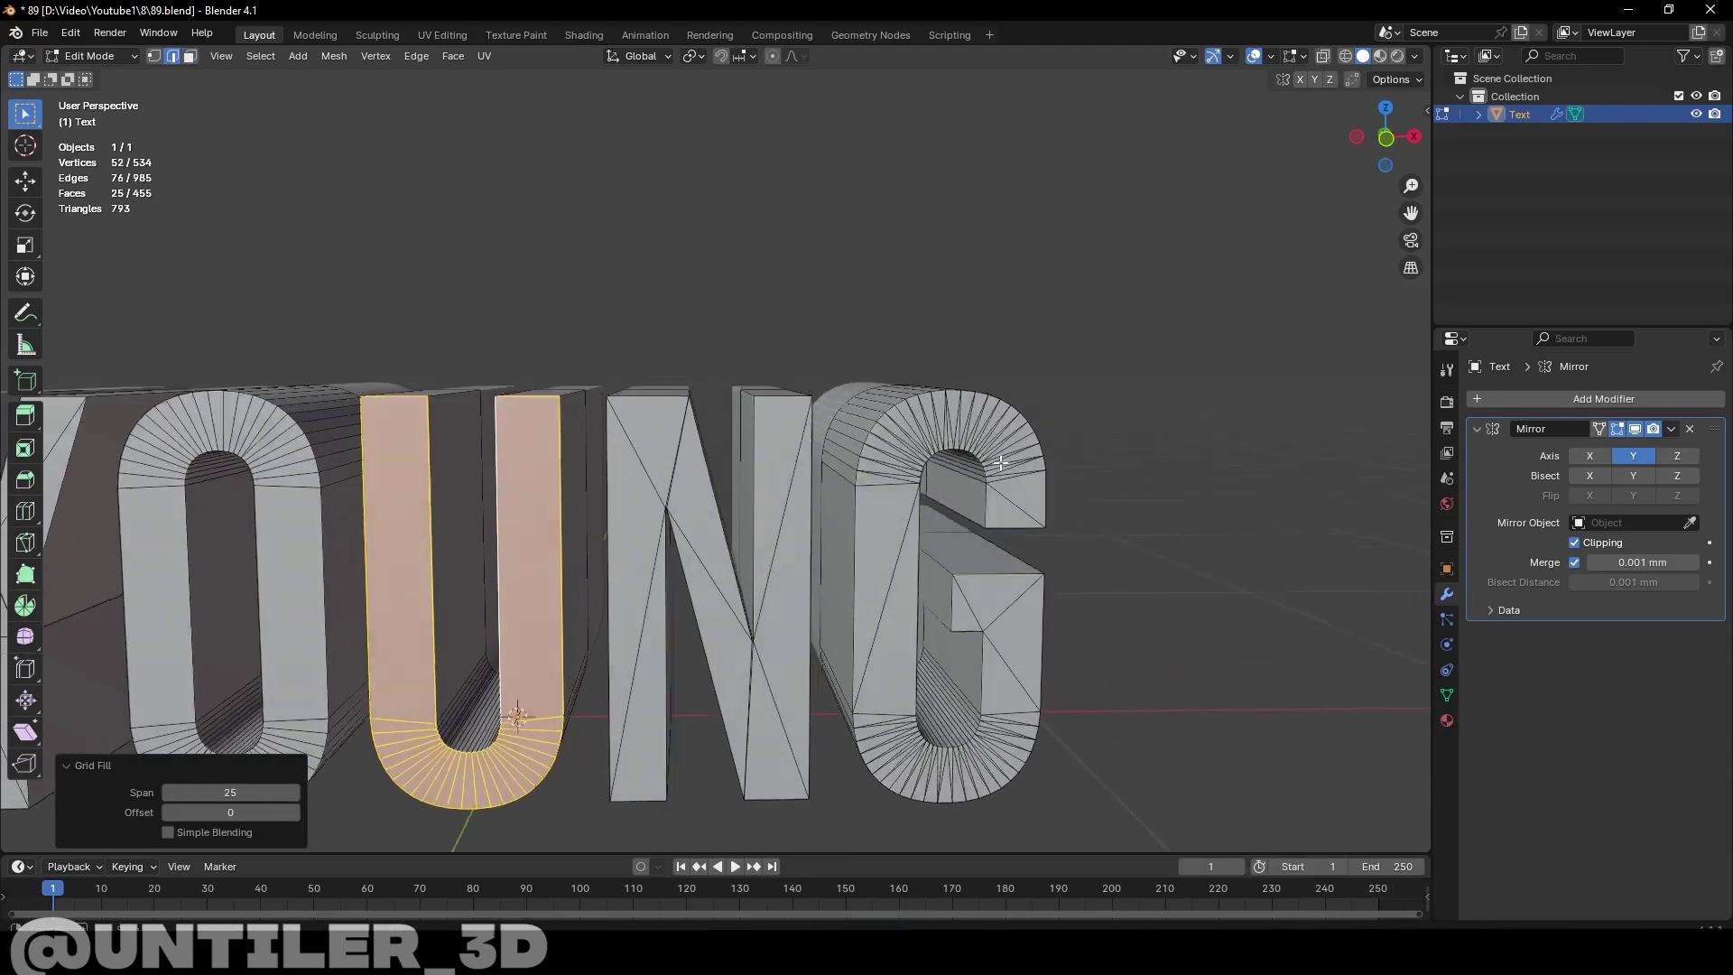
Merge the G's triangles into quads with Alt+J
{"action": "middle_click_drag", "start_coordinate": [902, 541], "coordinate": [975, 511]}
{"action": "left_click", "coordinate": [992, 573]}
{"action": "left_click", "coordinate": [976, 512], "text": "ctrl"}
{"action": "left_click", "coordinate": [866, 722], "text": "ctrl"}
{"action": "left_click", "coordinate": [965, 686], "text": "ctrl"}
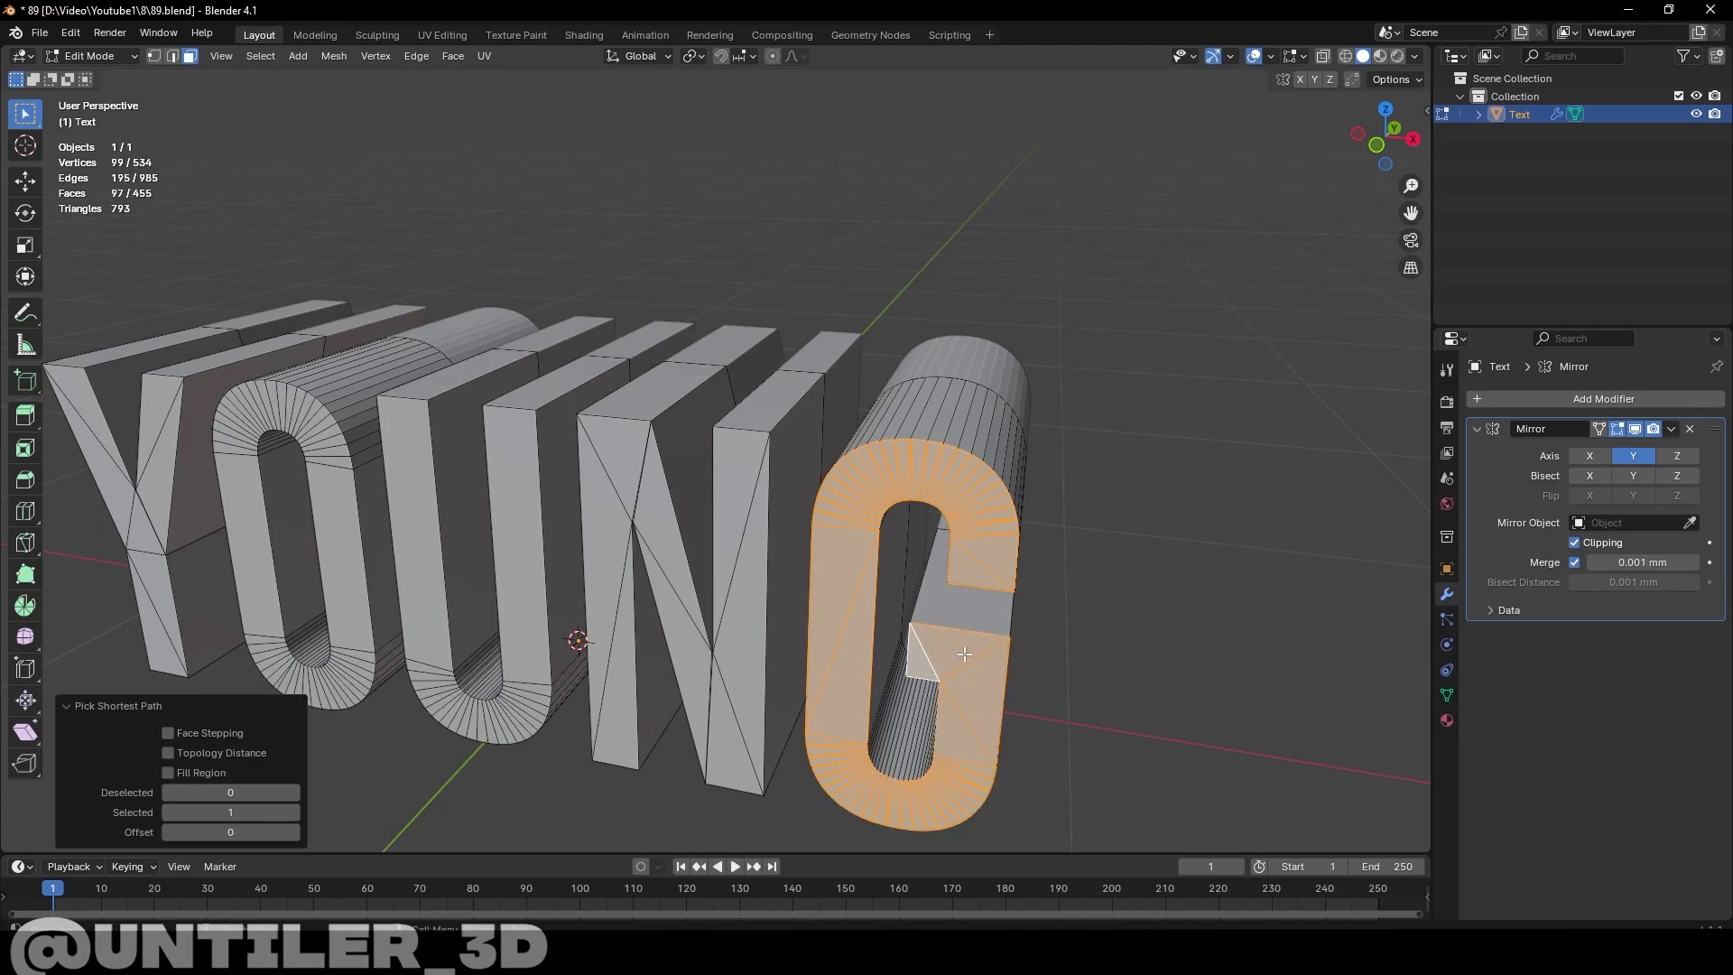
{"action": "key", "text": "alt+j"}
Recalculate all normals outward and check them with the Face Orientation overlay
{"action": "middle_click_drag", "start_coordinate": [963, 658], "coordinate": [1080, 651]}
{"action": "key", "text": "a"}
{"action": "key", "text": "F3"}
{"action": "left_click", "coordinate": [1063, 717]}
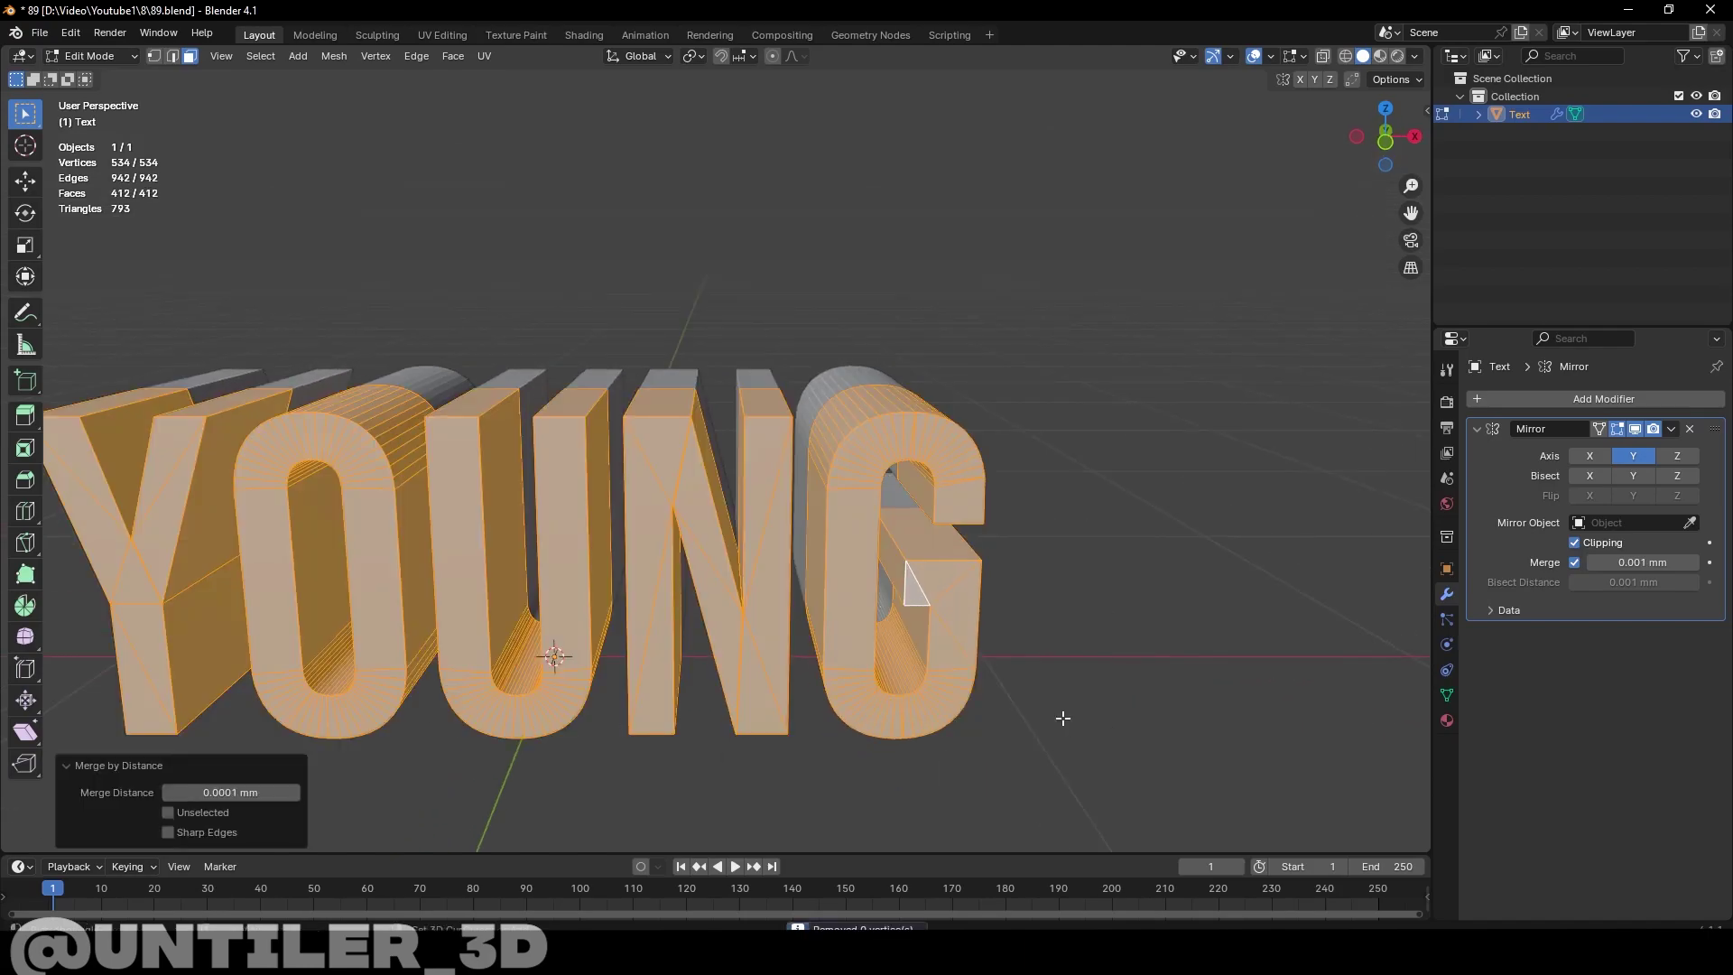
{"action": "left_click", "coordinate": [1271, 56]}
{"action": "left_click", "coordinate": [1163, 397]}
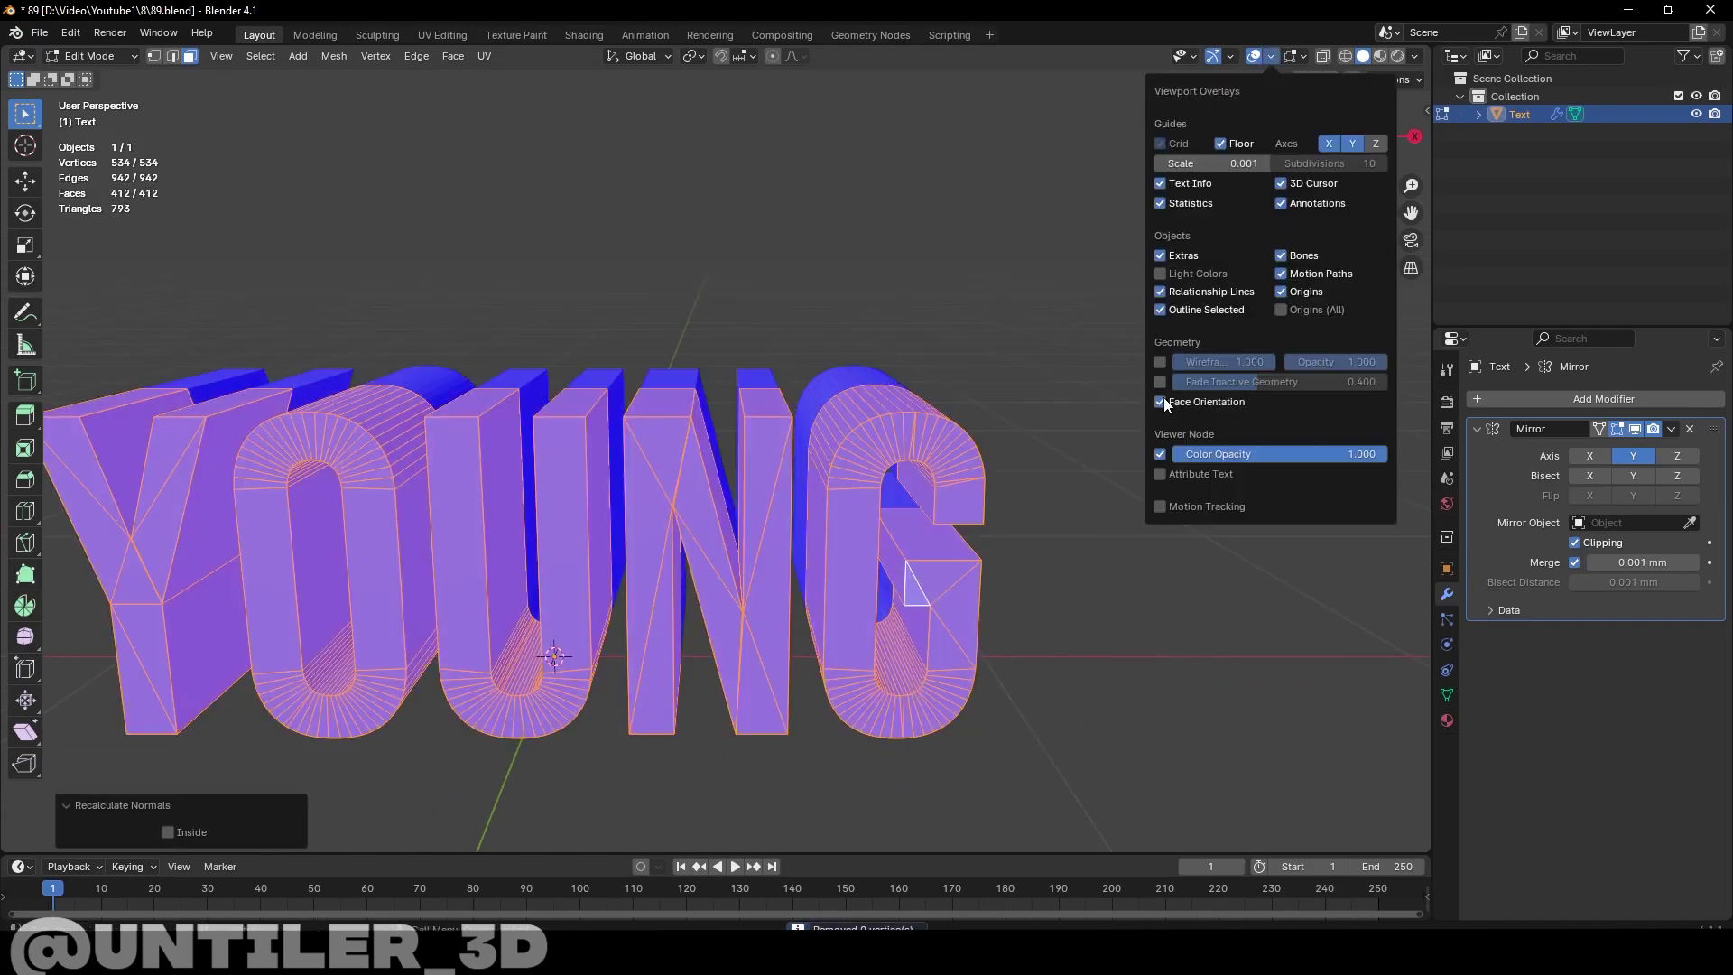
{"action": "middle_click_drag", "start_coordinate": [855, 436], "coordinate": [989, 533]}
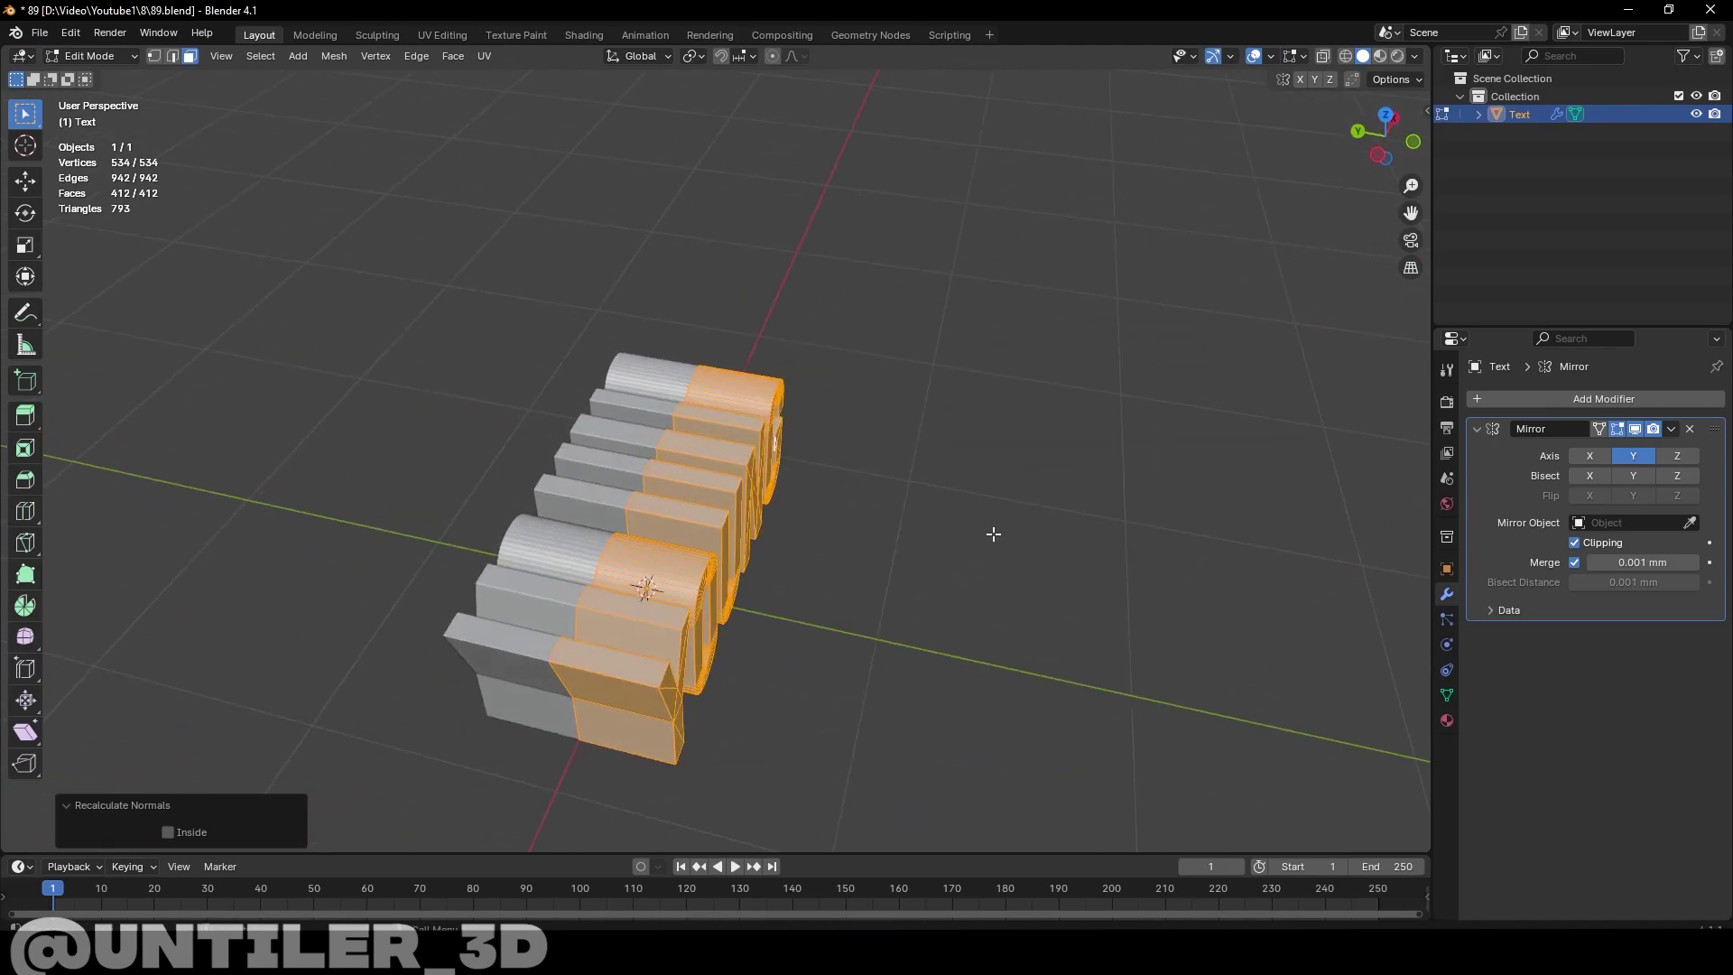
From top view, box-select the letters' bottom vertices in X-ray and move them along Y
{"action": "key", "text": "KP_7"}
{"action": "key", "text": "alt+z"}
{"action": "left_click_drag", "start_coordinate": [356, 464], "coordinate": [903, 554]}
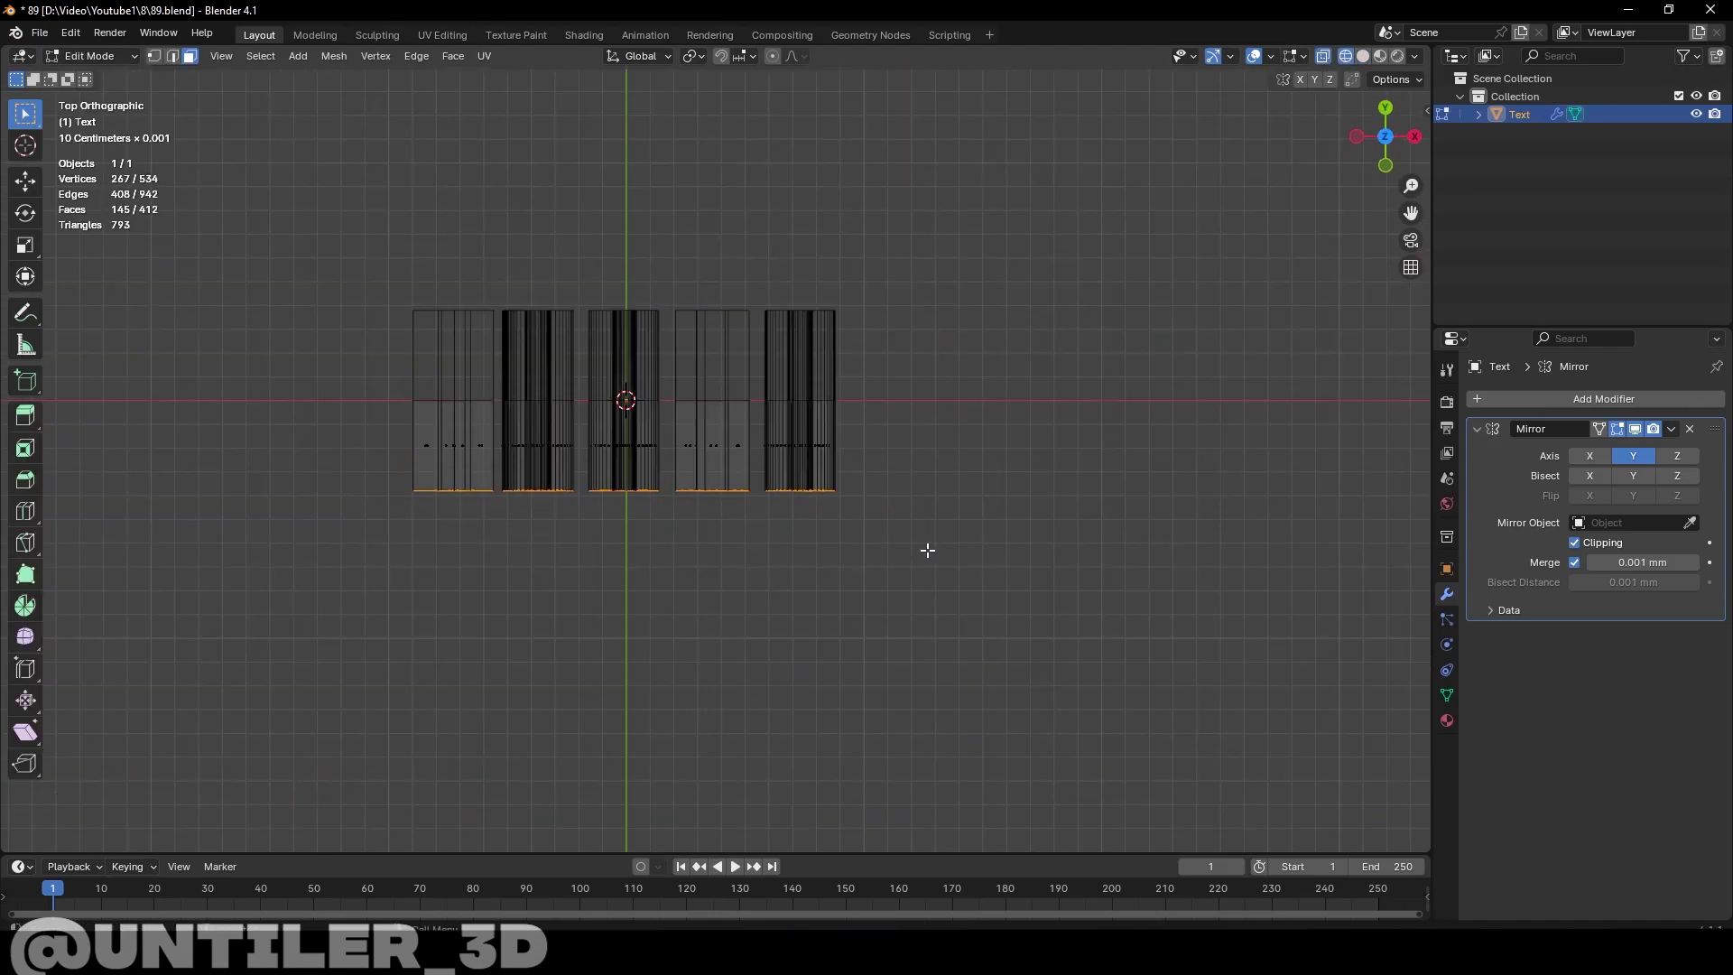
{"action": "key", "text": "g"}
{"action": "key", "text": "y"}
{"action": "left_click", "coordinate": [924, 501]}
{"action": "mouse_move", "coordinate": [924, 501]}
{"action": "middle_mouse_down"}
{"action": "mouse_move", "coordinate": [933, 468]}
{"action": "mouse_move", "coordinate": [770, 469]}
{"action": "mouse_move", "coordinate": [853, 512]}
{"action": "mouse_move", "coordinate": [947, 505]}
{"action": "middle_mouse_up"}
{"action": "key", "text": "alt+z"}
{"action": "left_click", "coordinate": [873, 513]}
{"action": "key", "text": "Tab"}
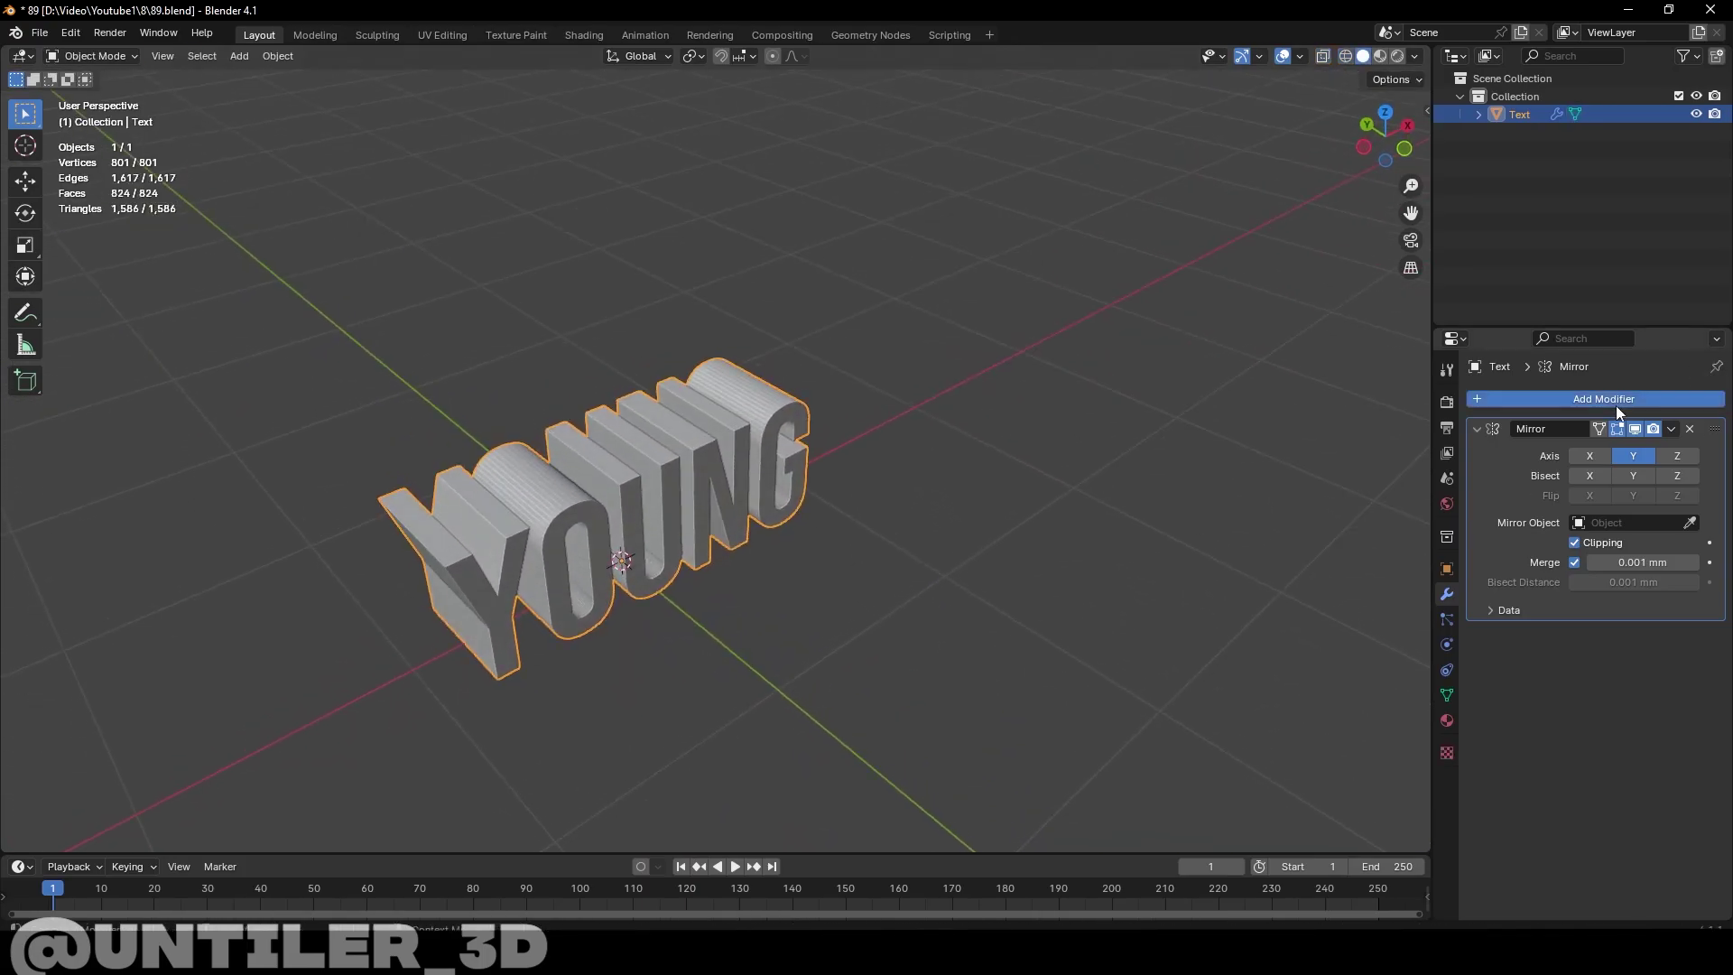
Add a two-segment Bevel modifier to YOUNG and inspect it in Object Mode
{"action": "left_click", "coordinate": [1617, 408]}
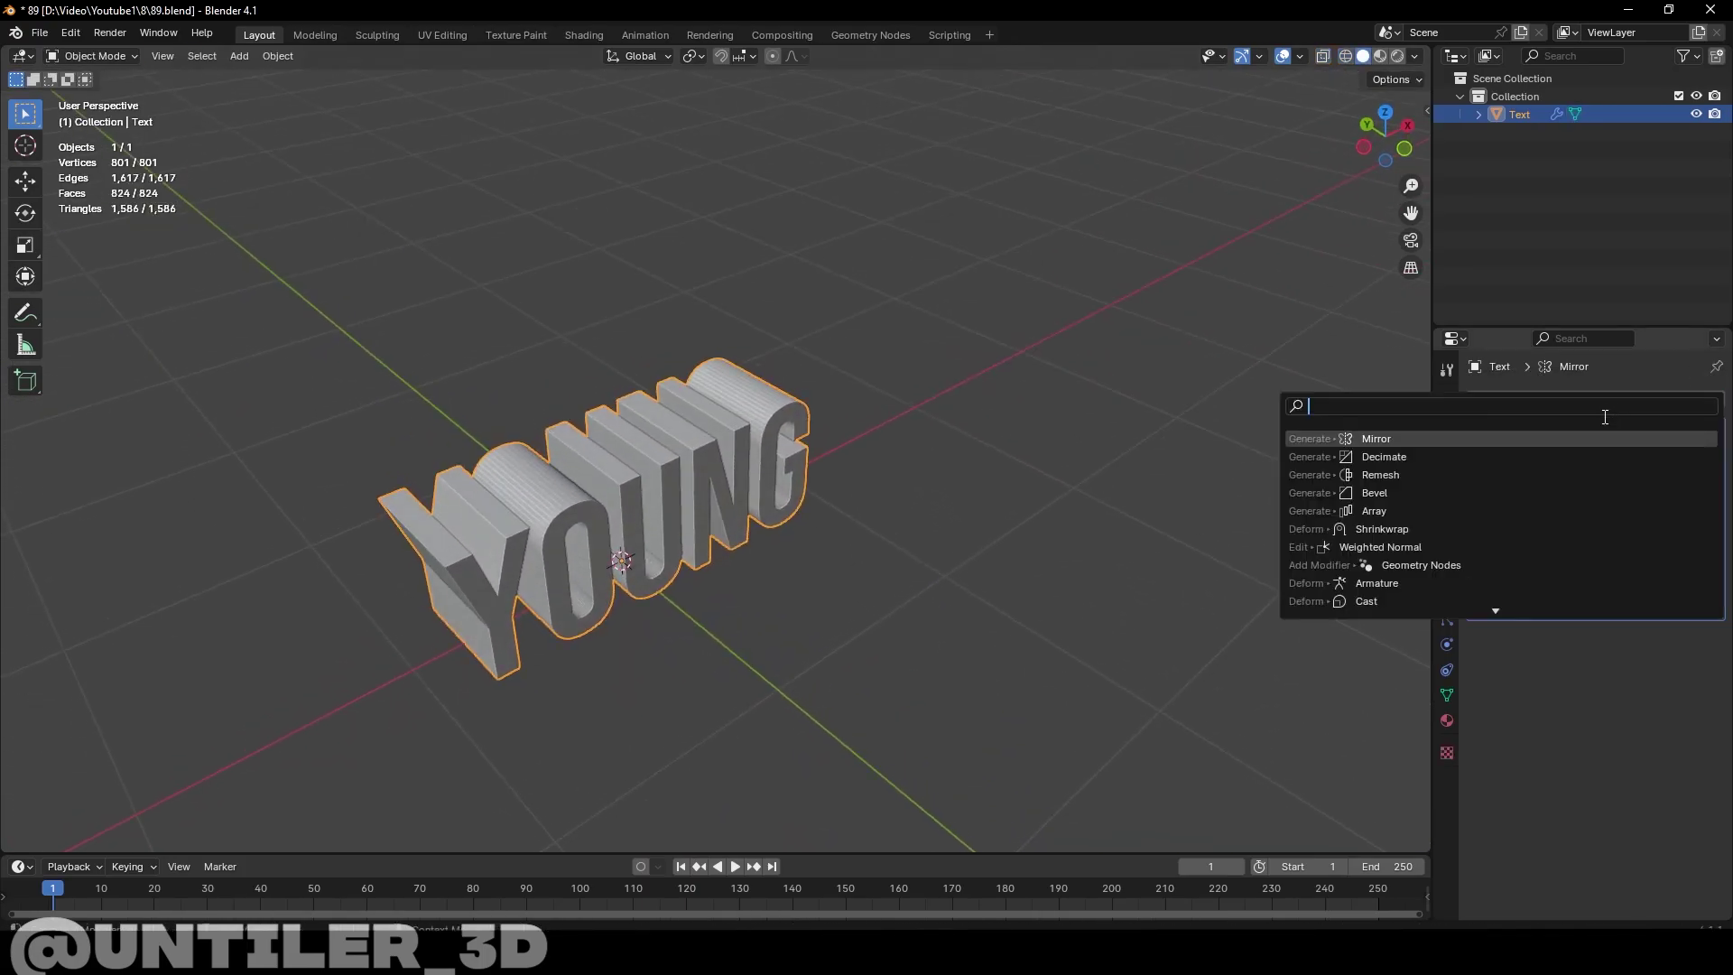
{"action": "left_click", "coordinate": [1433, 492]}
{"action": "mouse_move", "coordinate": [821, 446]}
{"action": "middle_mouse_down"}
{"action": "mouse_move", "coordinate": [843, 367]}
{"action": "mouse_move", "coordinate": [781, 506]}
{"action": "mouse_move", "coordinate": [860, 476]}
{"action": "middle_mouse_up"}
{"action": "key", "text": "ctrl+a"}
{"action": "left_click", "coordinate": [783, 507]}
{"action": "key", "text": "Tab"}
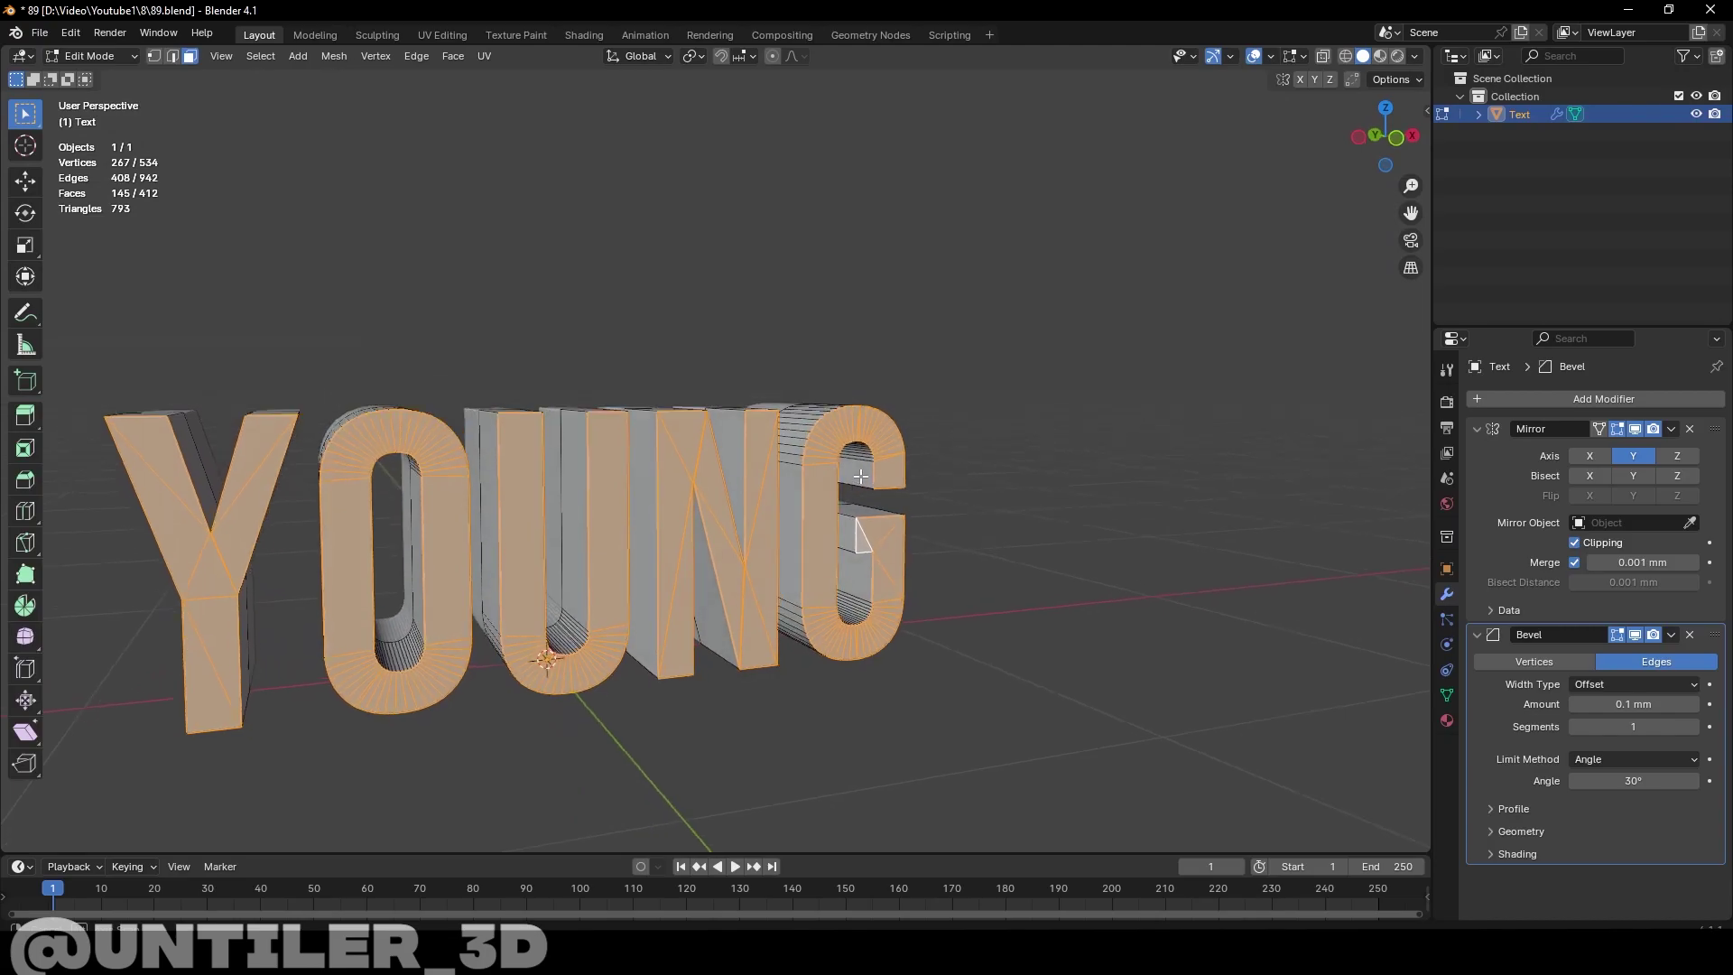
{"action": "key", "text": "Tab"}
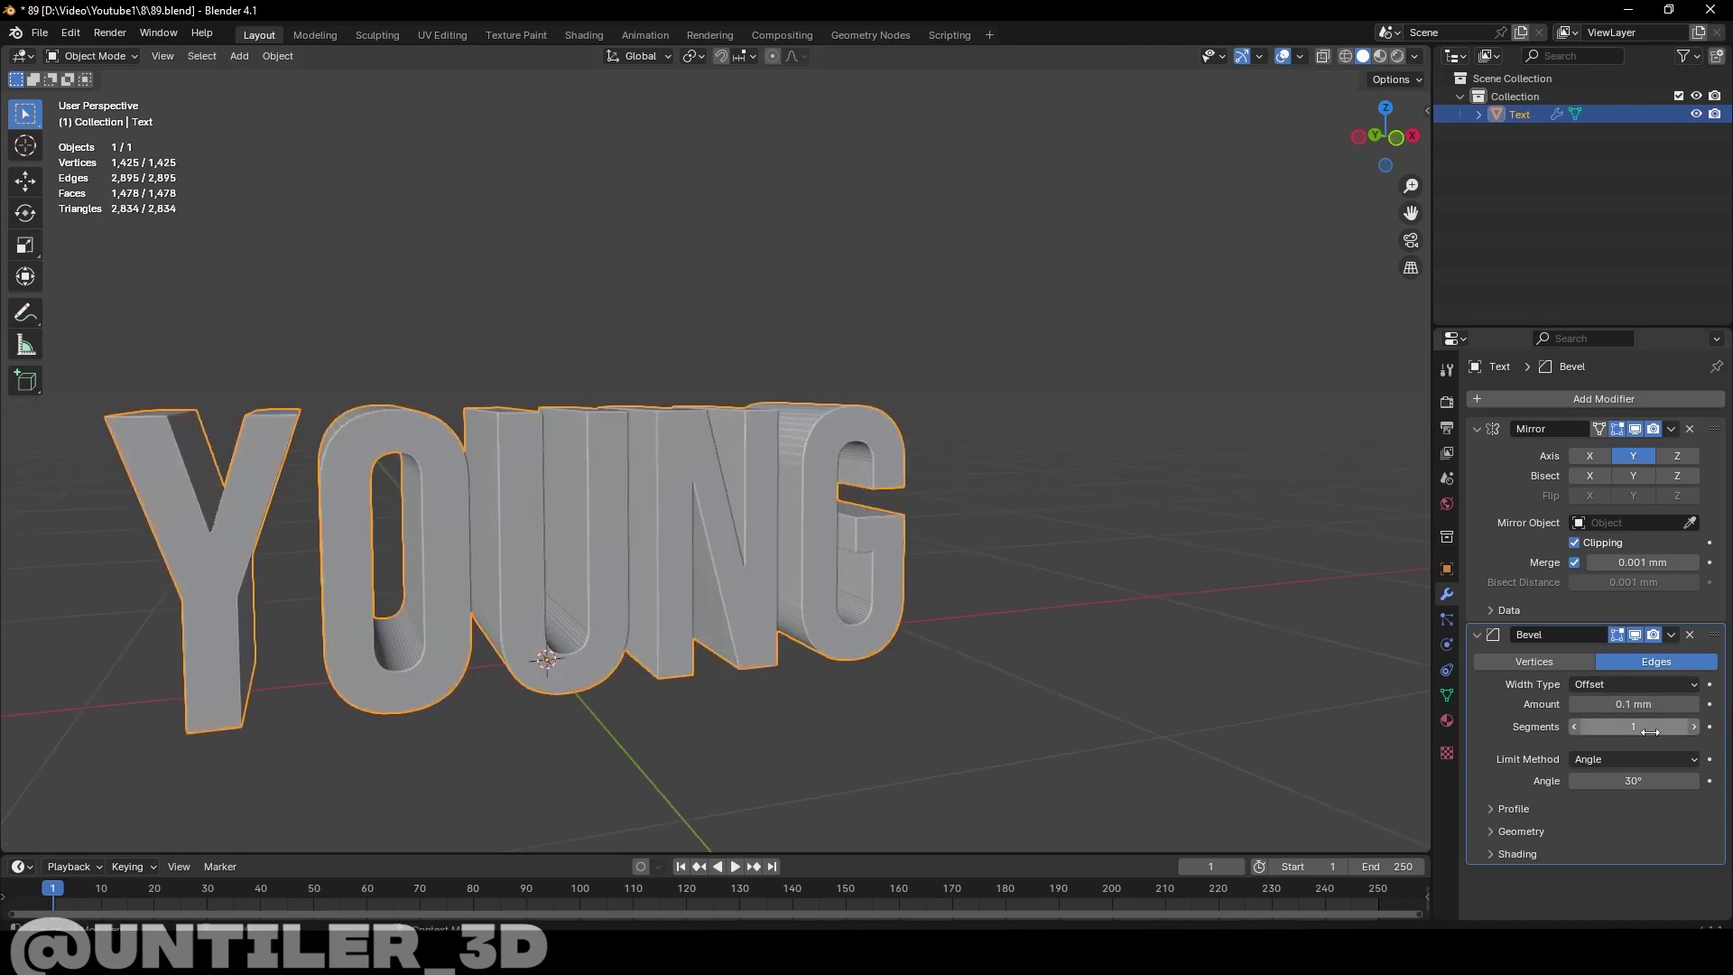
Merge the stray vertices inside the Y at their centre
{"action": "mouse_move", "coordinate": [1079, 489]}
{"action": "middle_mouse_down"}
{"action": "mouse_move", "coordinate": [572, 506]}
{"action": "mouse_move", "coordinate": [833, 539]}
{"action": "middle_mouse_up"}
{"action": "key", "text": "Tab"}
{"action": "scroll", "coordinate": [573, 506], "scroll_direction": "up", "scroll_amount": 4}
{"action": "key", "text": "alt+z"}
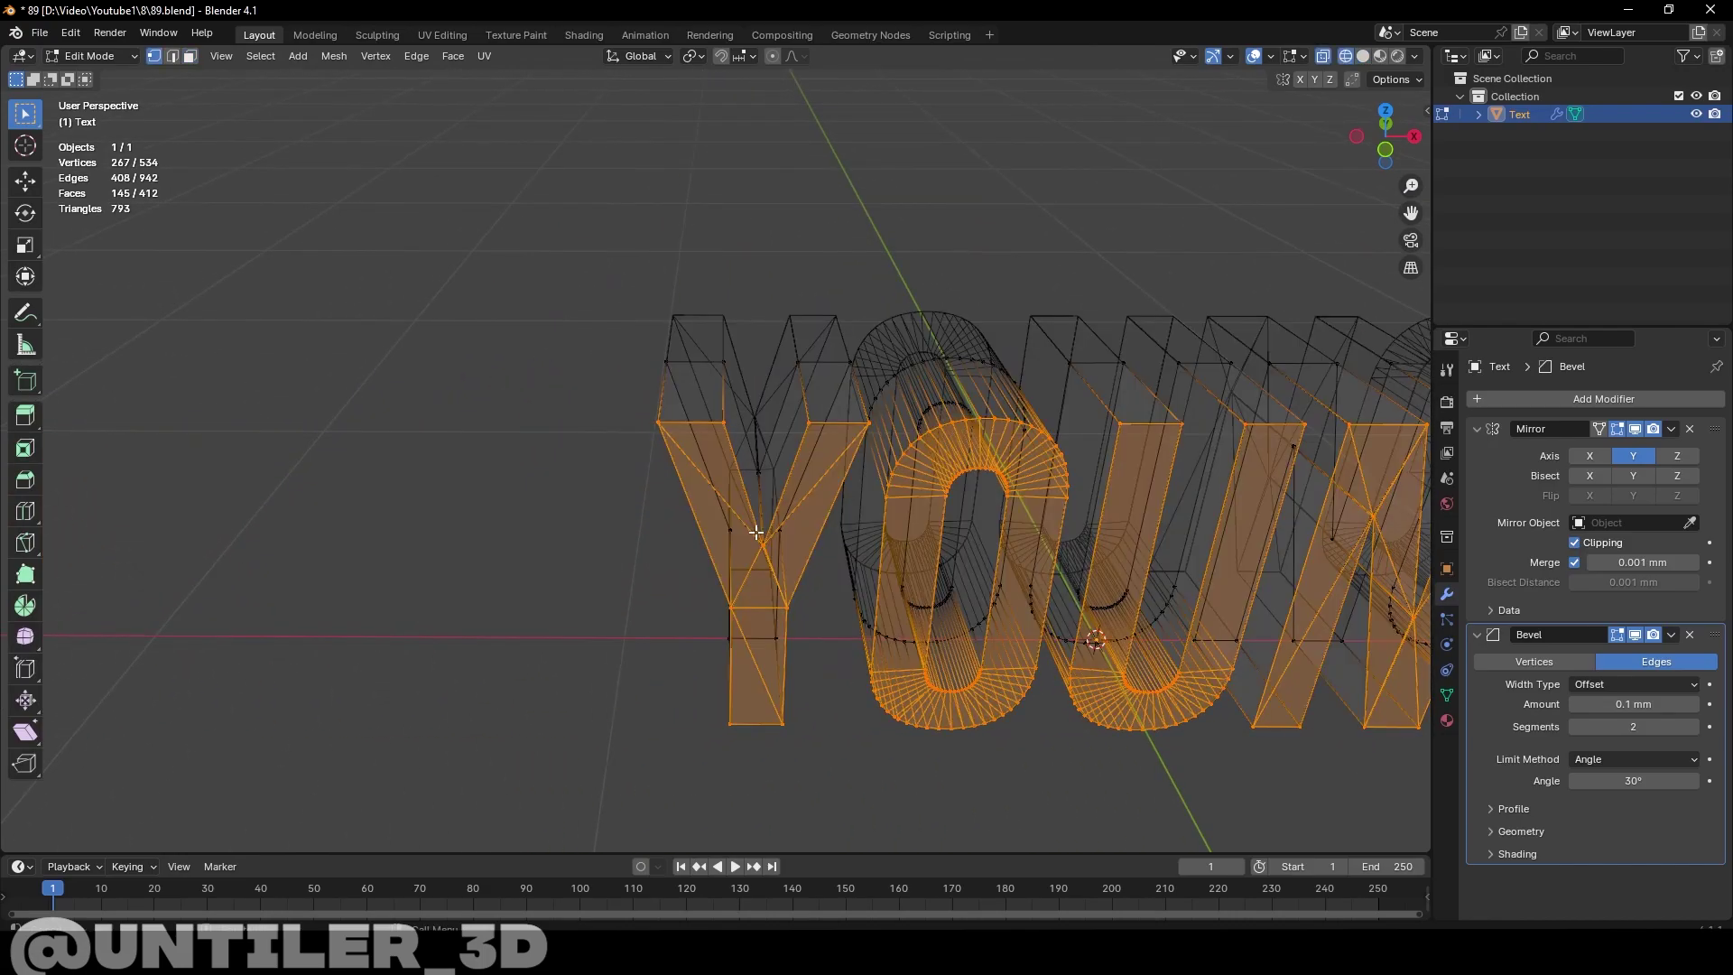
{"action": "left_click", "coordinate": [780, 555]}
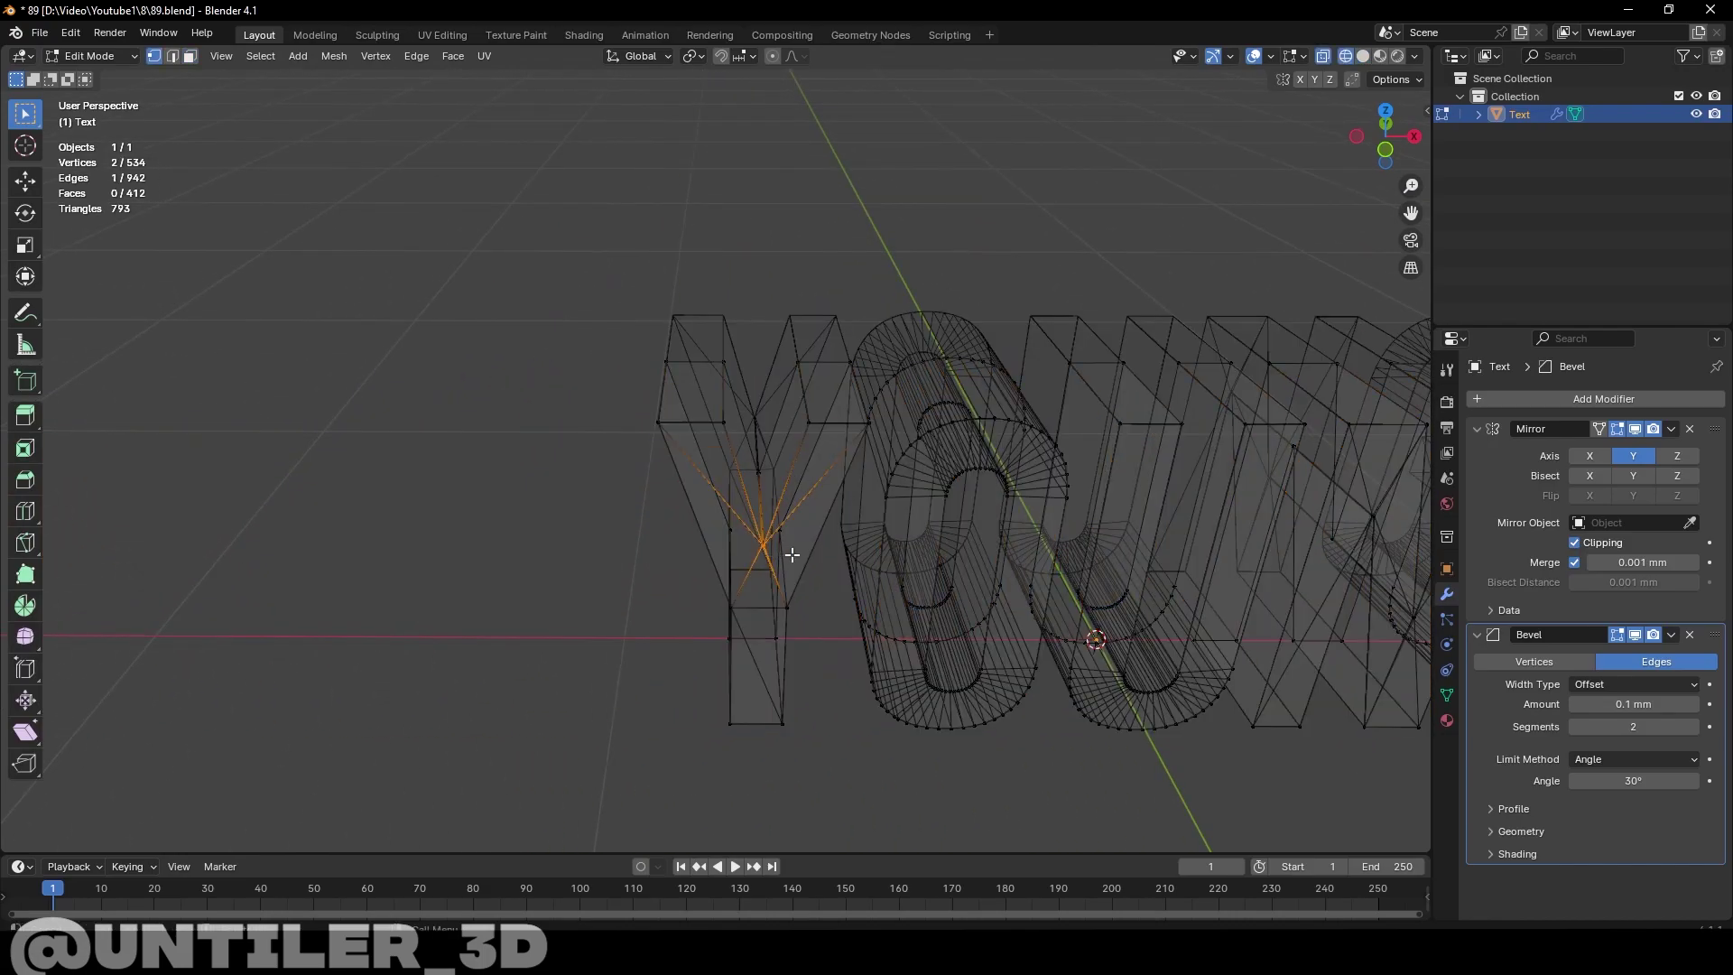
{"action": "key", "text": "m"}
{"action": "left_click", "coordinate": [792, 554]}
{"action": "mouse_move", "coordinate": [792, 554]}
{"action": "middle_mouse_down"}
{"action": "mouse_move", "coordinate": [795, 495]}
{"action": "mouse_move", "coordinate": [902, 433]}
{"action": "mouse_move", "coordinate": [917, 364]}
{"action": "middle_mouse_up"}
{"action": "key", "text": "m"}
{"action": "left_click", "coordinate": [783, 475]}
Merge the N's stray vertices at their centre
{"action": "key", "text": "alt+z"}
{"action": "key", "text": "alt+z"}
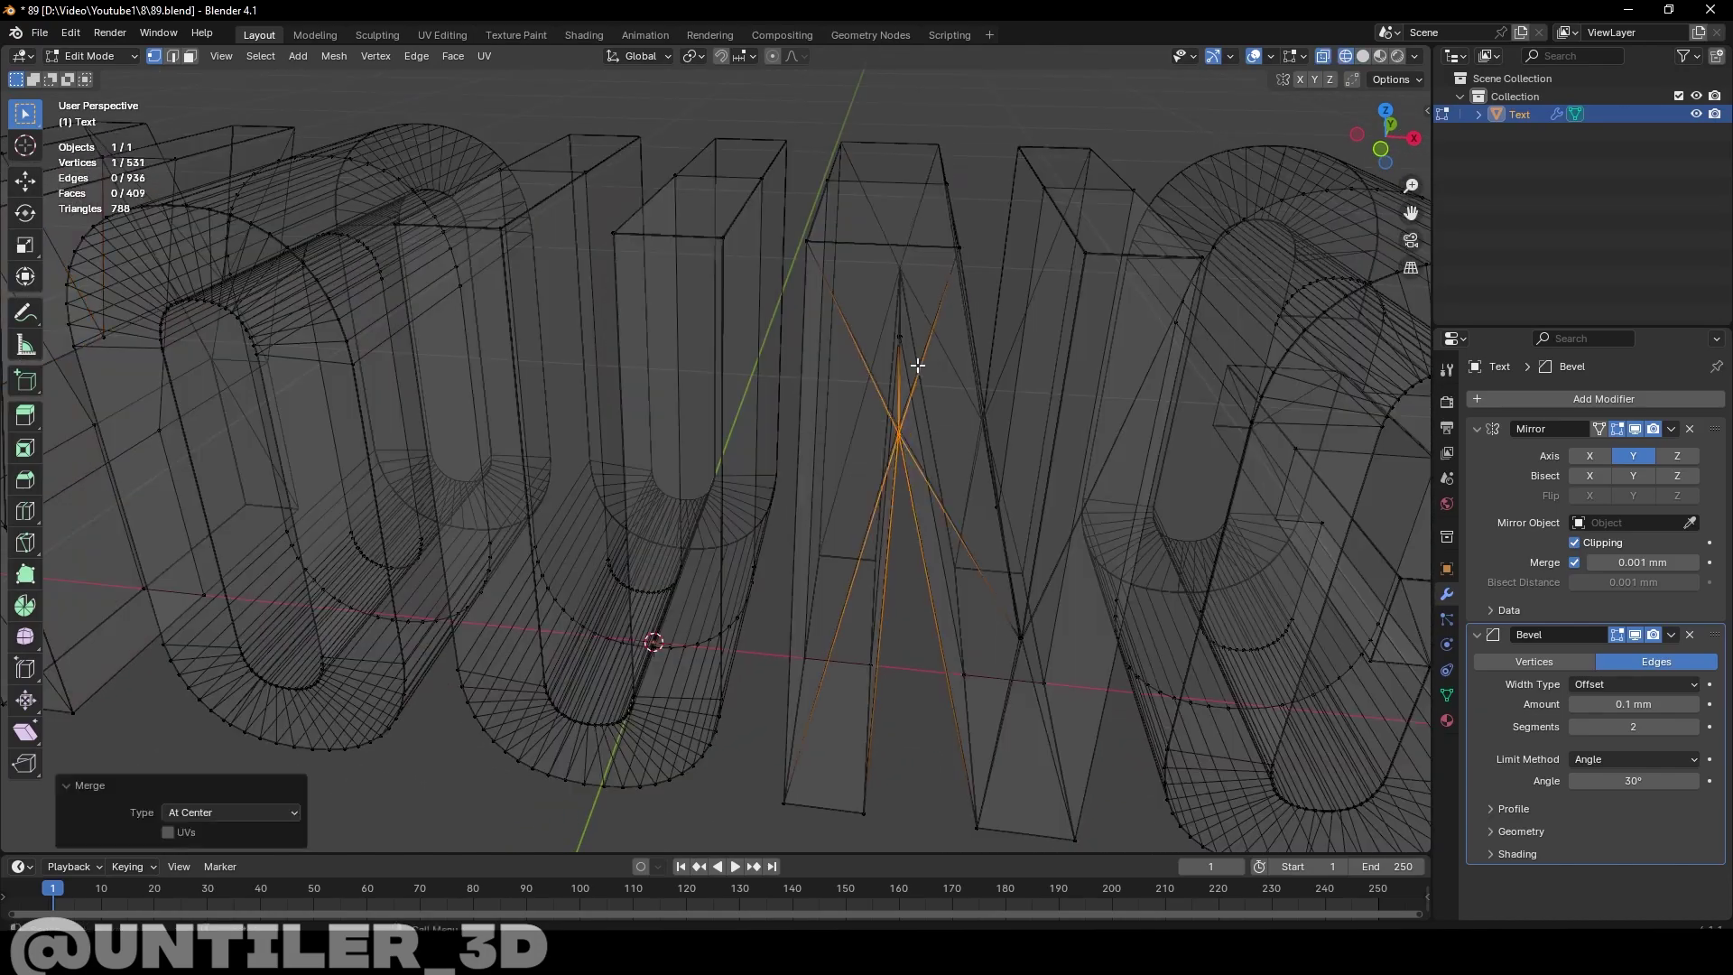
{"action": "key", "text": "m"}
{"action": "left_click", "coordinate": [930, 370]}
{"action": "left_click", "coordinate": [1029, 654]}
{"action": "left_click", "coordinate": [1006, 515]}
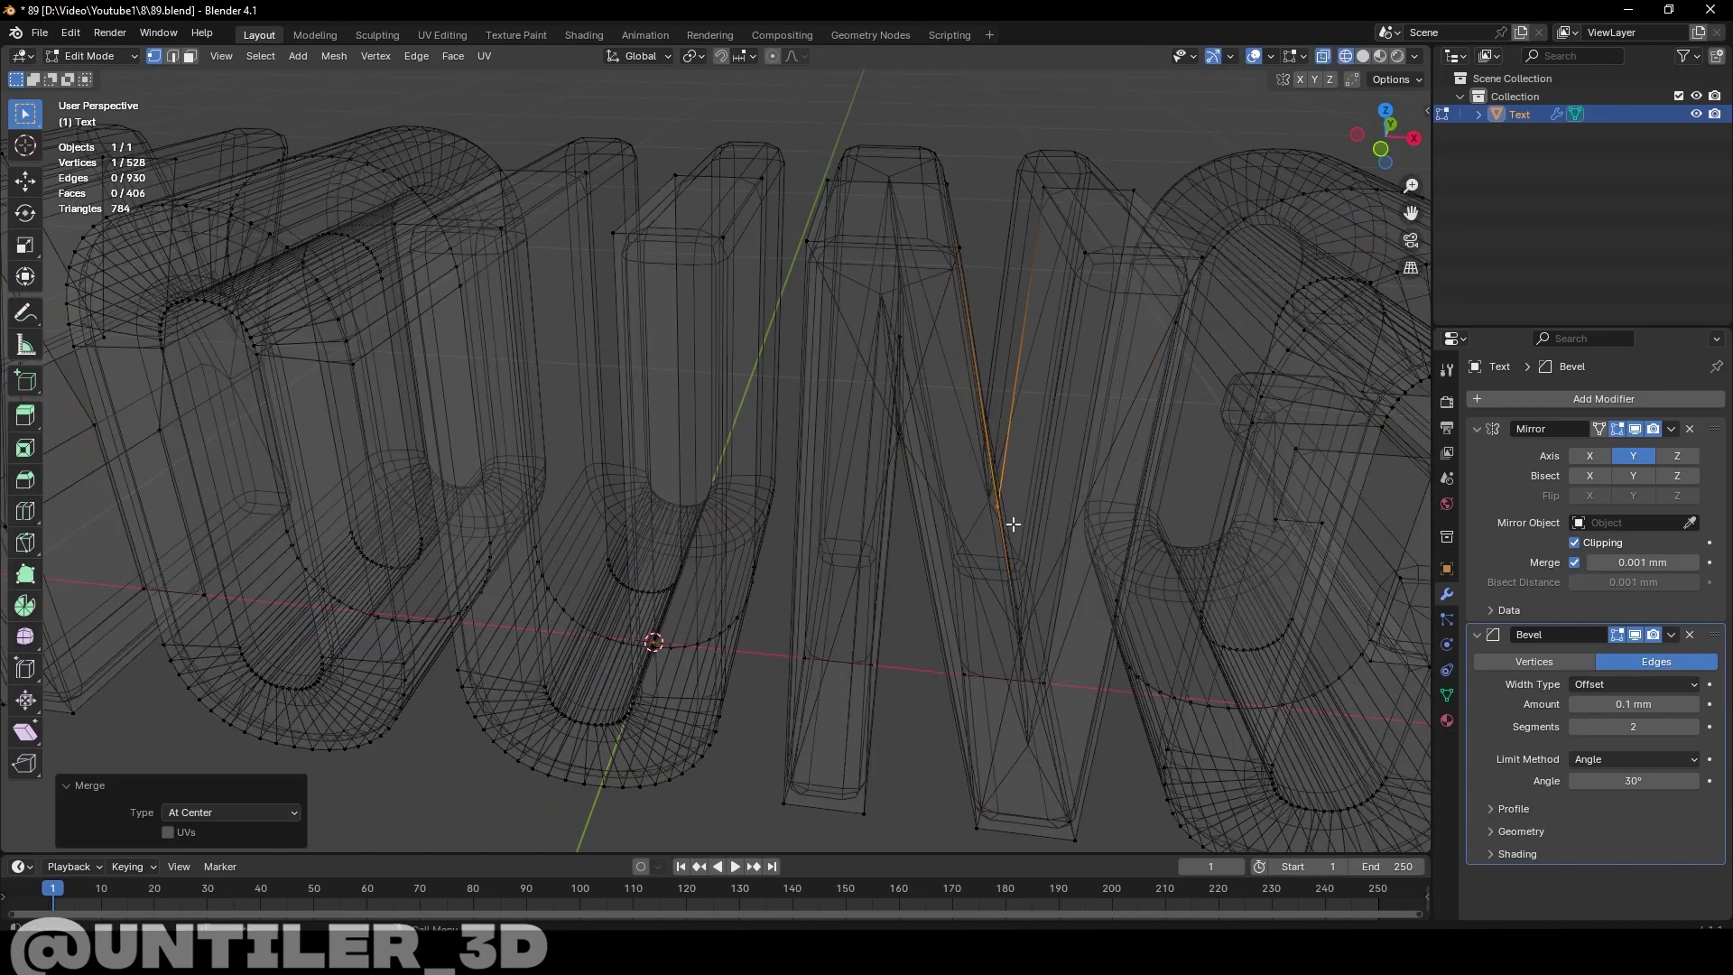
Back in Object Mode, lower the Bevel amount to about 0.0112 mm
{"action": "scroll", "coordinate": [1012, 523], "scroll_direction": "down", "scroll_amount": 5}
{"action": "key", "text": "alt+z"}
{"action": "key", "text": "Tab"}
{"action": "middle_click_drag", "start_coordinate": [1012, 523], "coordinate": [940, 458]}
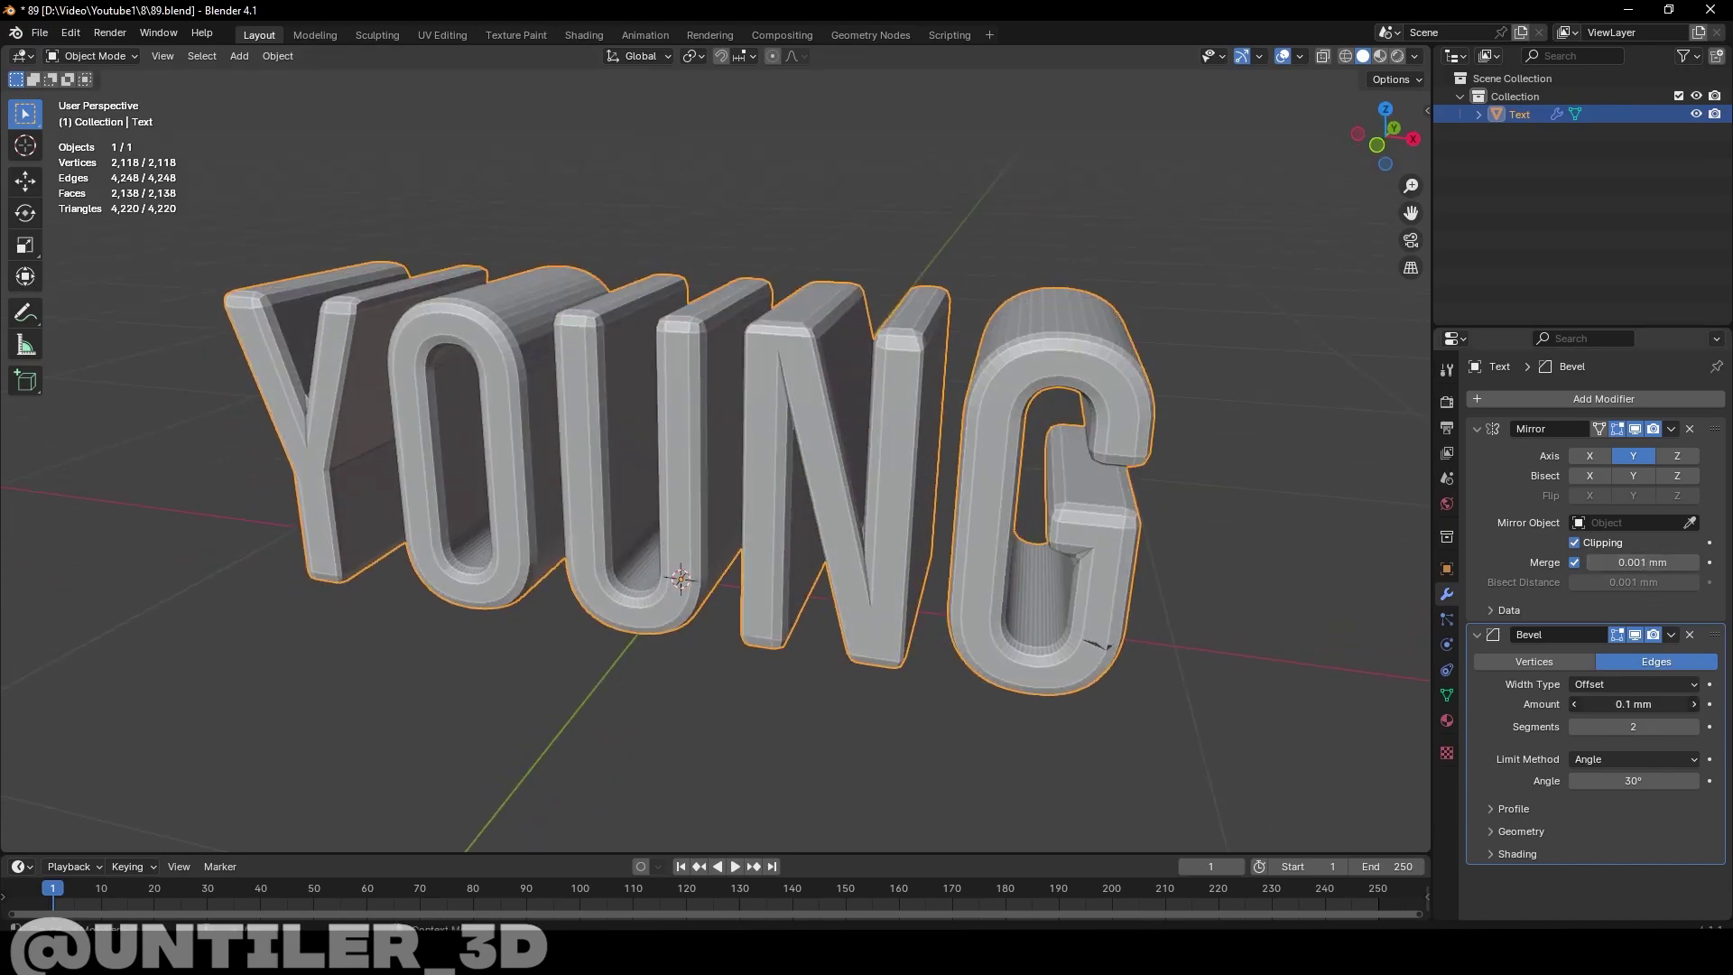
{"action": "left_click_drag", "start_coordinate": [1634, 704], "coordinate": [1597, 704]}
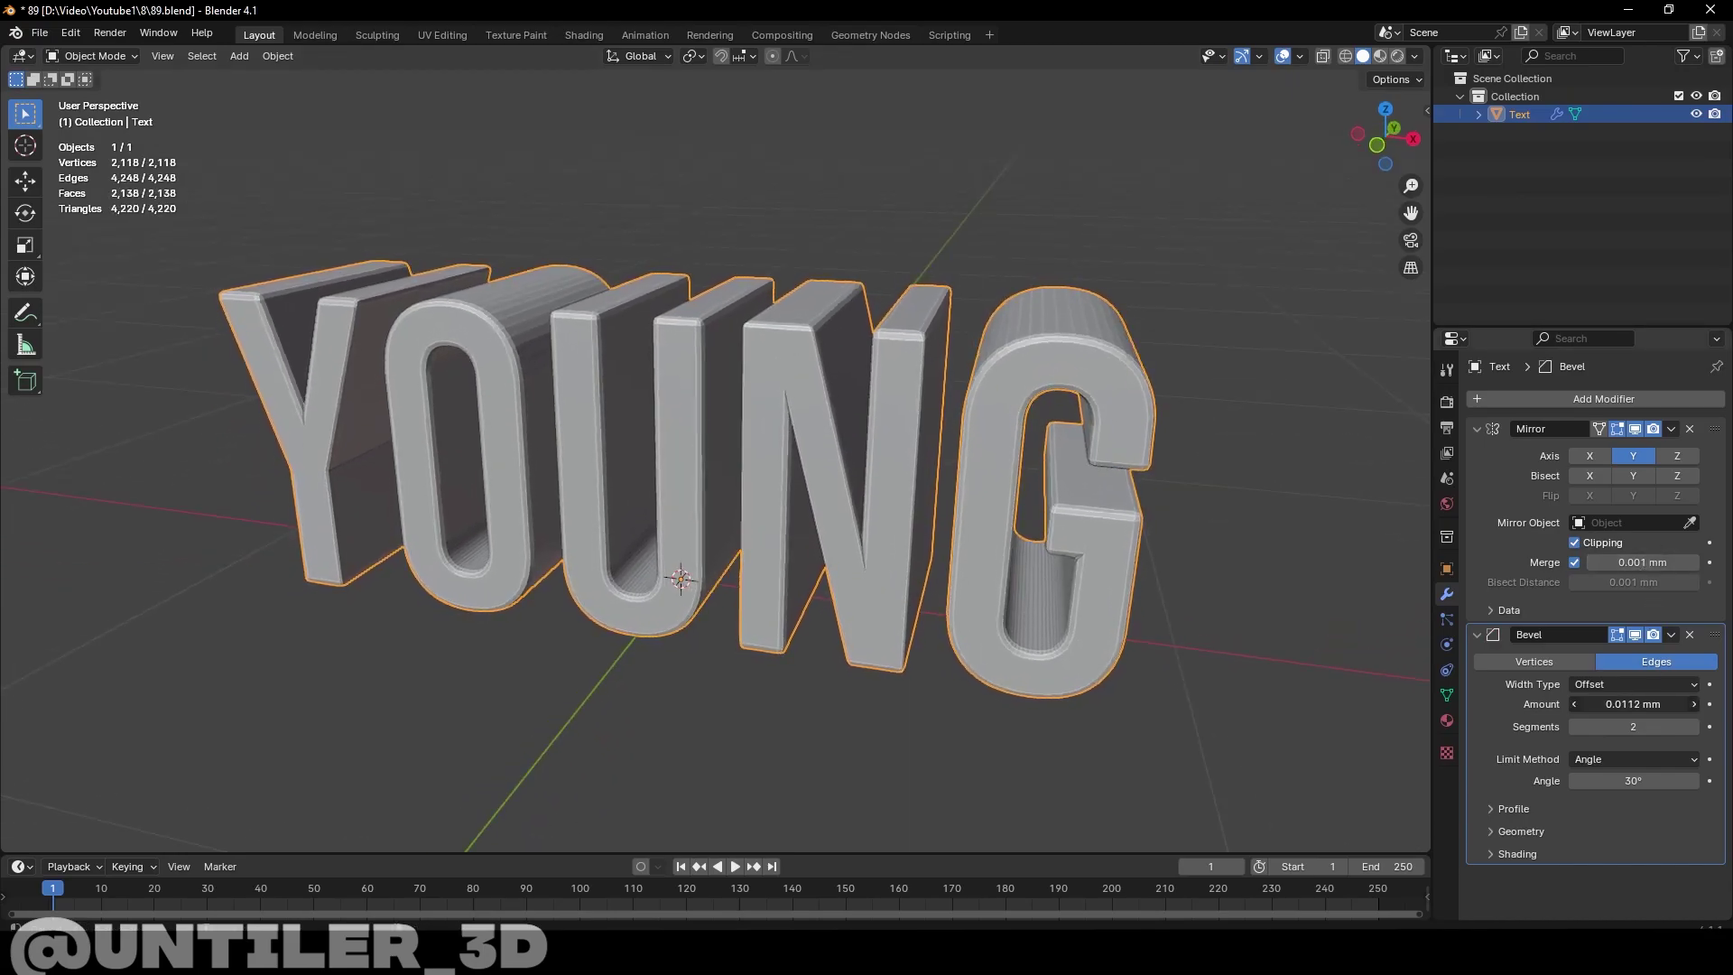
Add a Subdivision modifier with Ctrl+1 and inspect the letters in vertex select mode
{"action": "key", "text": "ctrl+1"}
{"action": "key", "text": "Tab"}
{"action": "middle_click_drag", "start_coordinate": [1199, 543], "coordinate": [1162, 473]}
{"action": "scroll", "coordinate": [1059, 417], "scroll_direction": "up", "scroll_amount": 2}
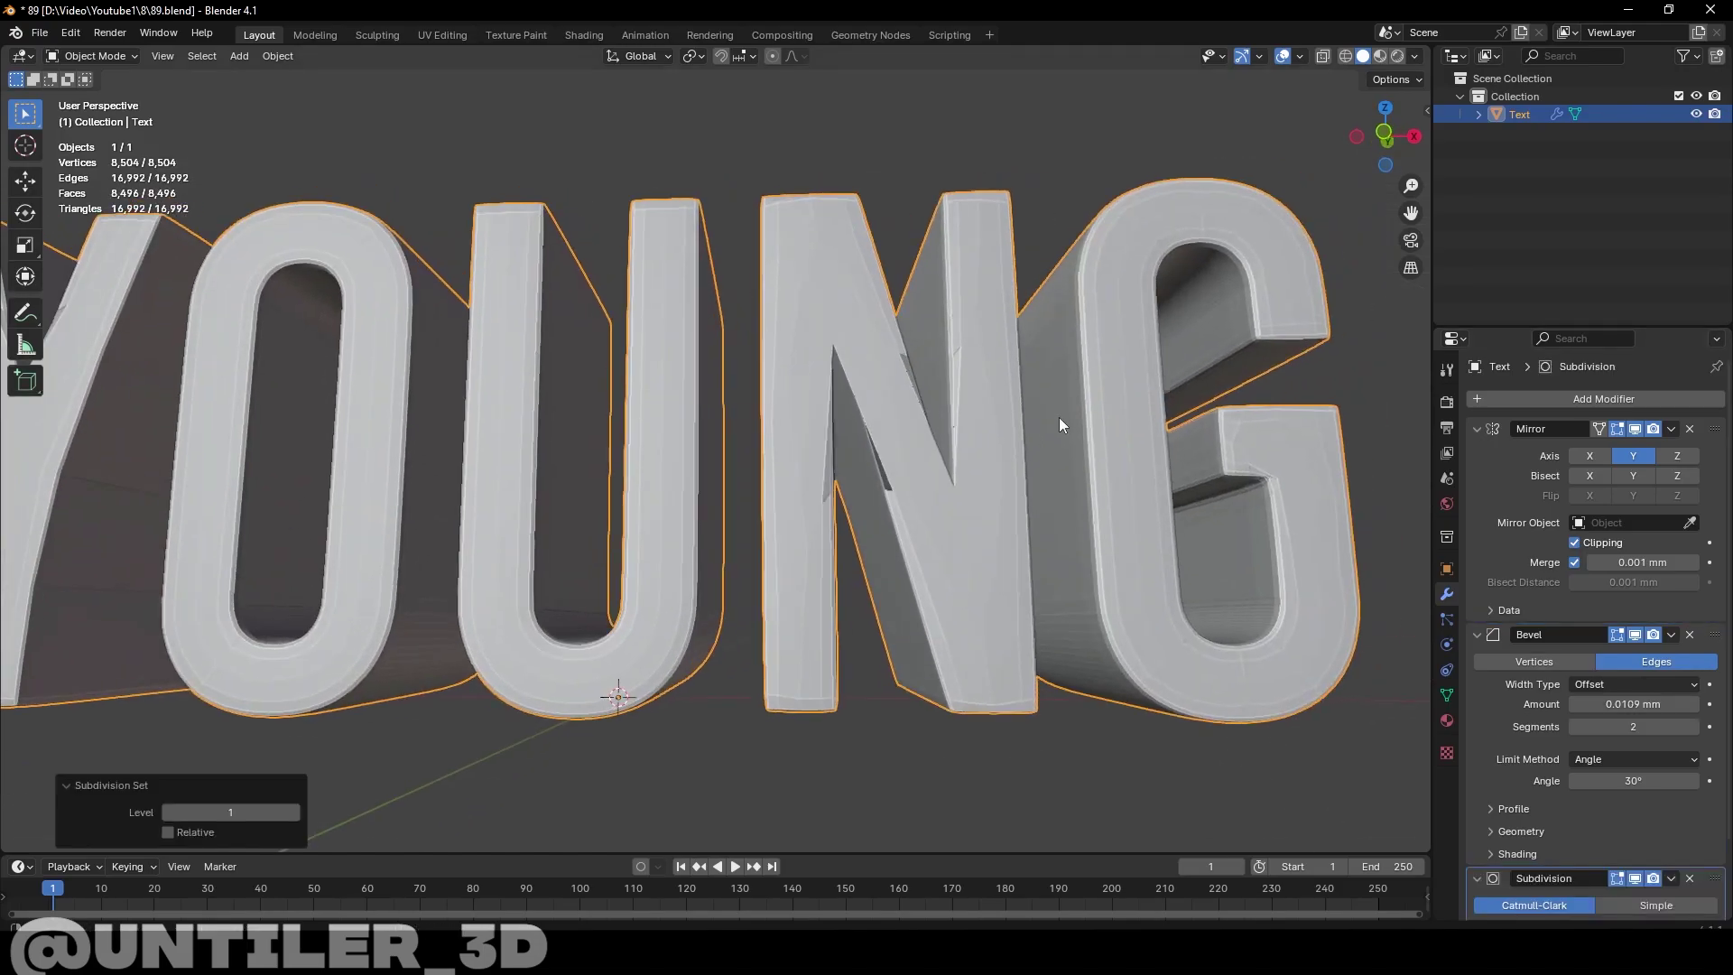
{"action": "scroll", "coordinate": [1027, 488], "scroll_direction": "up", "scroll_amount": 2}
{"action": "key", "text": "alt+z"}
{"action": "key", "text": "alt+a"}
{"action": "key", "text": "alt+z"}
{"action": "middle_click_drag", "start_coordinate": [1027, 488], "coordinate": [953, 212]}
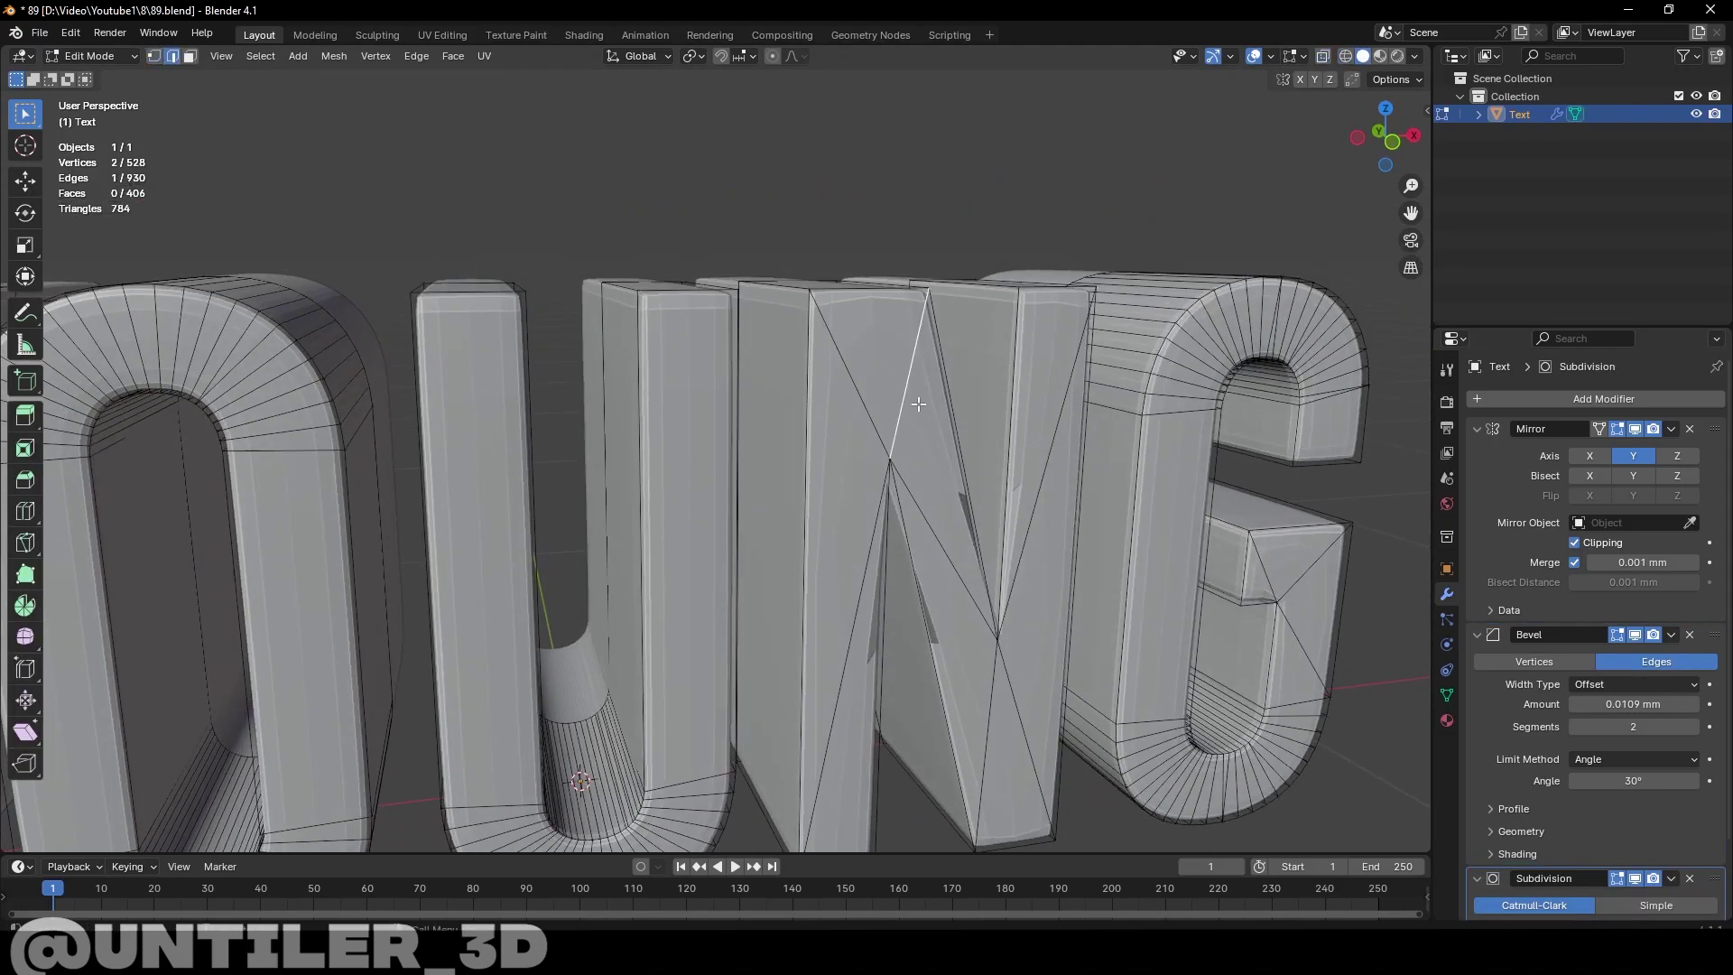
{"action": "key", "text": "1"}
{"action": "left_click", "coordinate": [918, 403]}
{"action": "middle_click_drag", "start_coordinate": [918, 404], "coordinate": [1393, 614]}
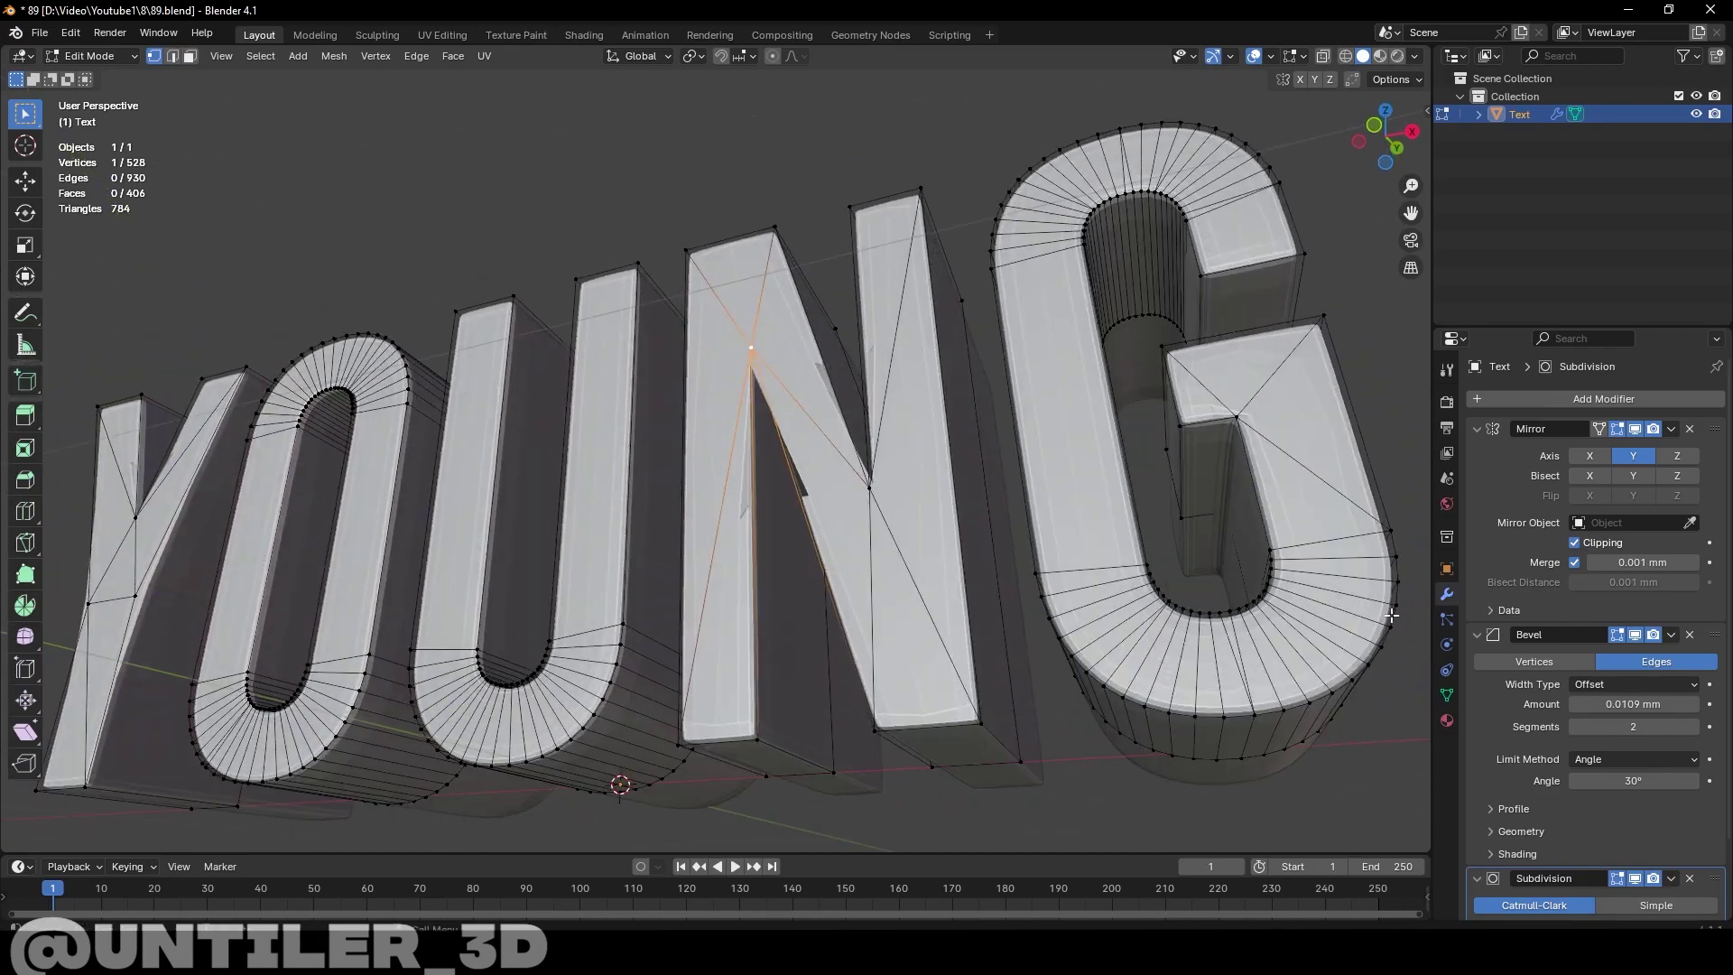
Set the Bevel limit method to Weight and collapse the Mirror modifier panel
{"action": "left_click", "coordinate": [1668, 760]}
{"action": "left_click", "coordinate": [1650, 814]}
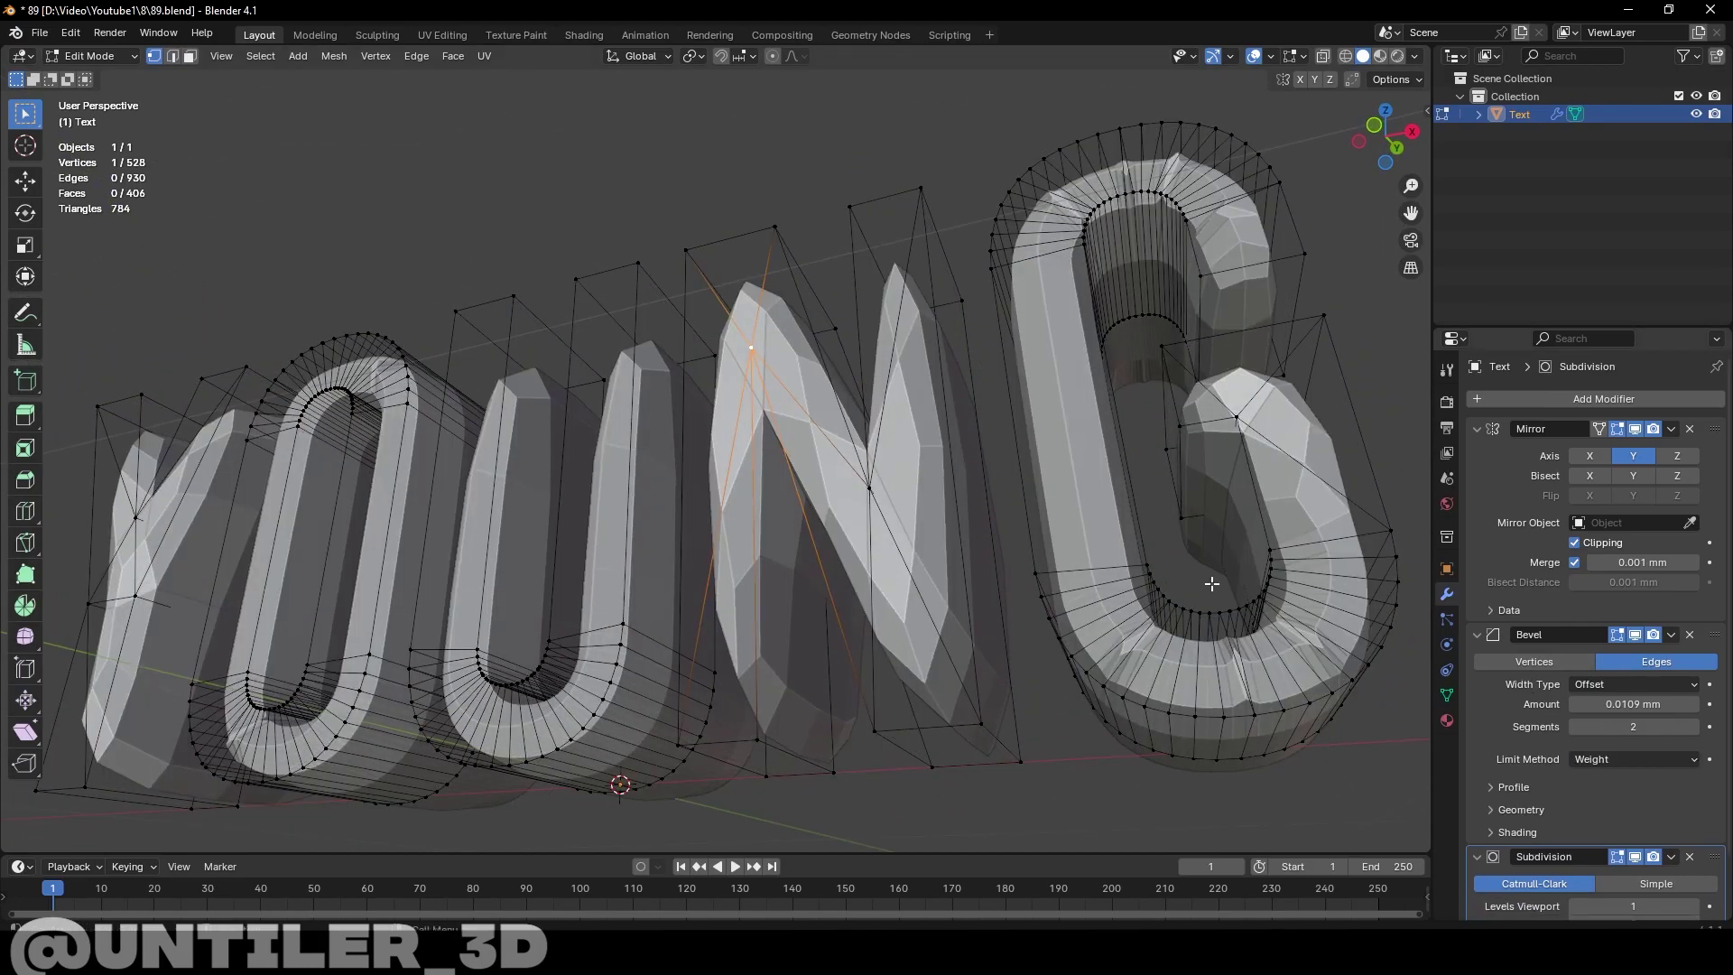
{"action": "middle_click_drag", "start_coordinate": [1037, 485], "coordinate": [1076, 591]}
{"action": "key", "text": "Tab"}
{"action": "scroll", "coordinate": [1011, 542], "scroll_direction": "down", "scroll_amount": 3}
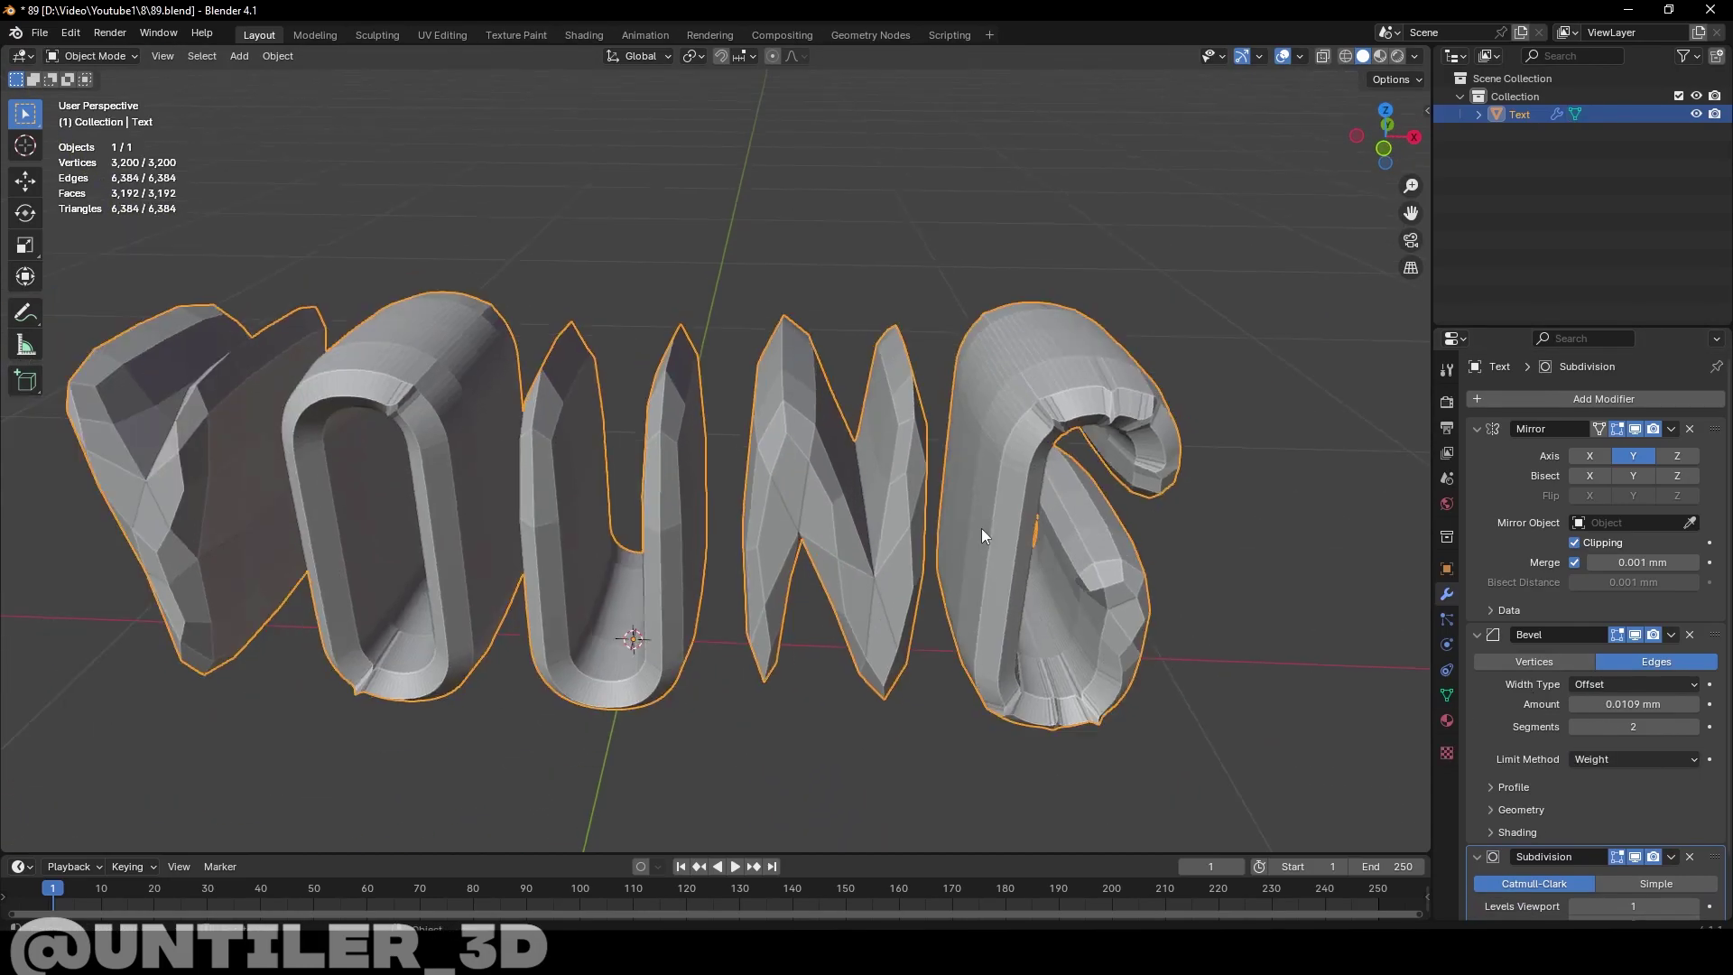
{"action": "scroll", "coordinate": [982, 523], "scroll_direction": "down", "scroll_amount": 2}
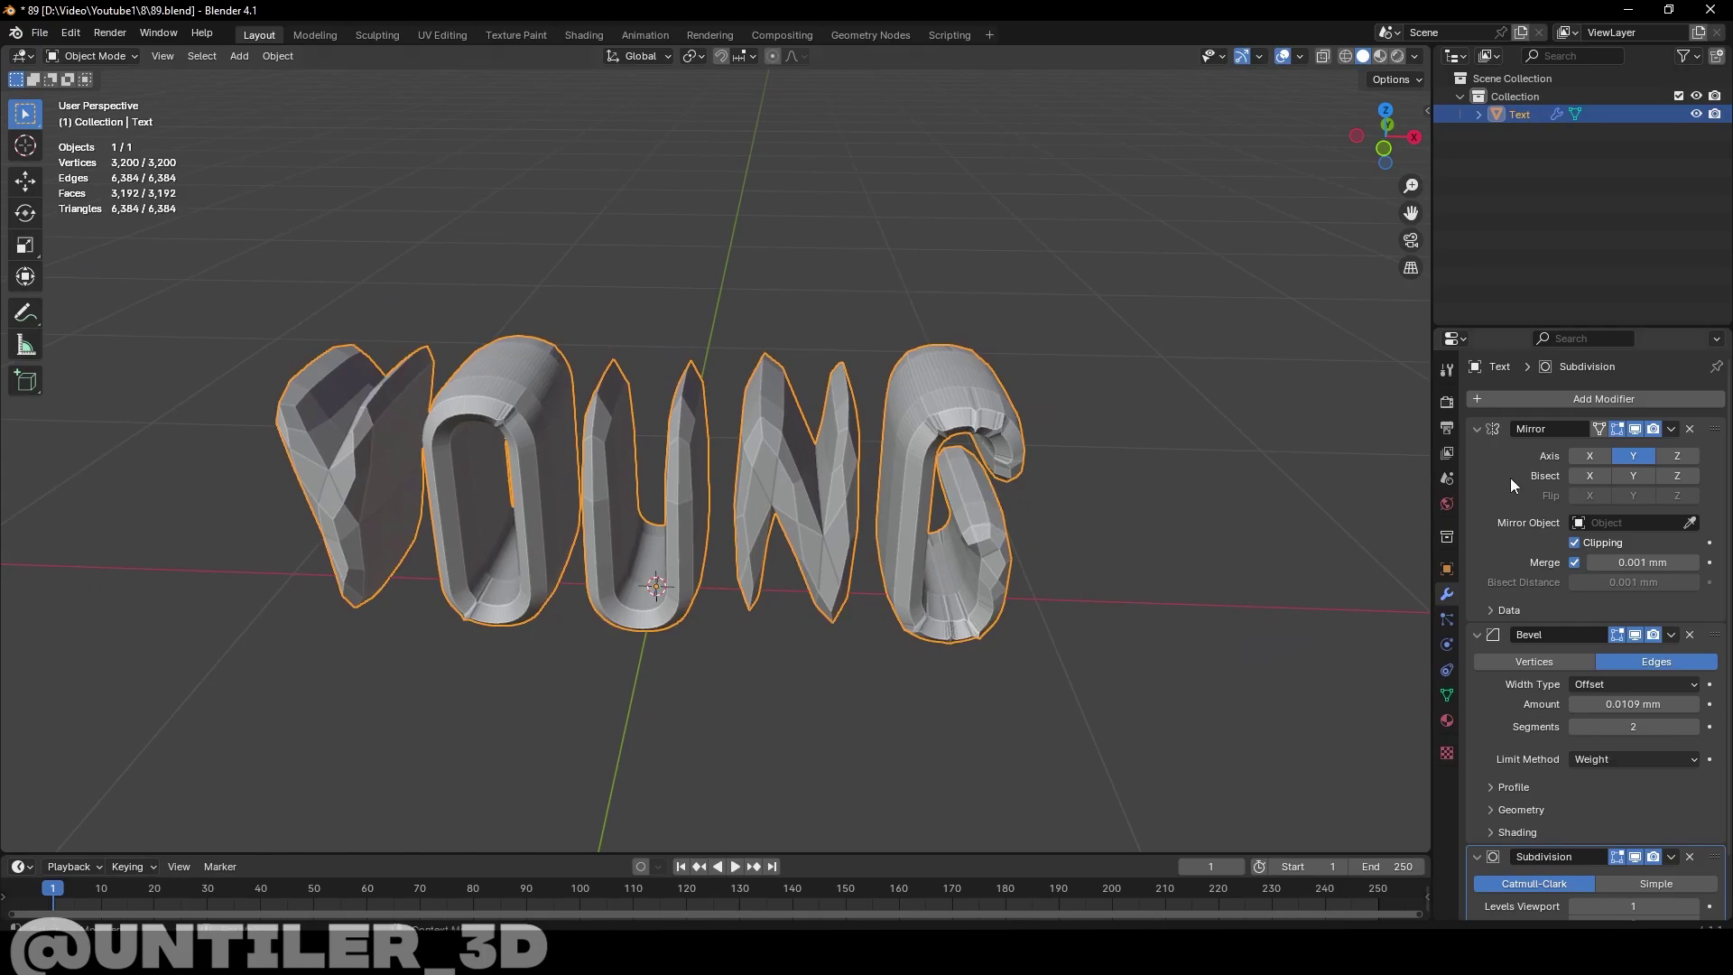
{"action": "left_click", "coordinate": [1476, 429]}
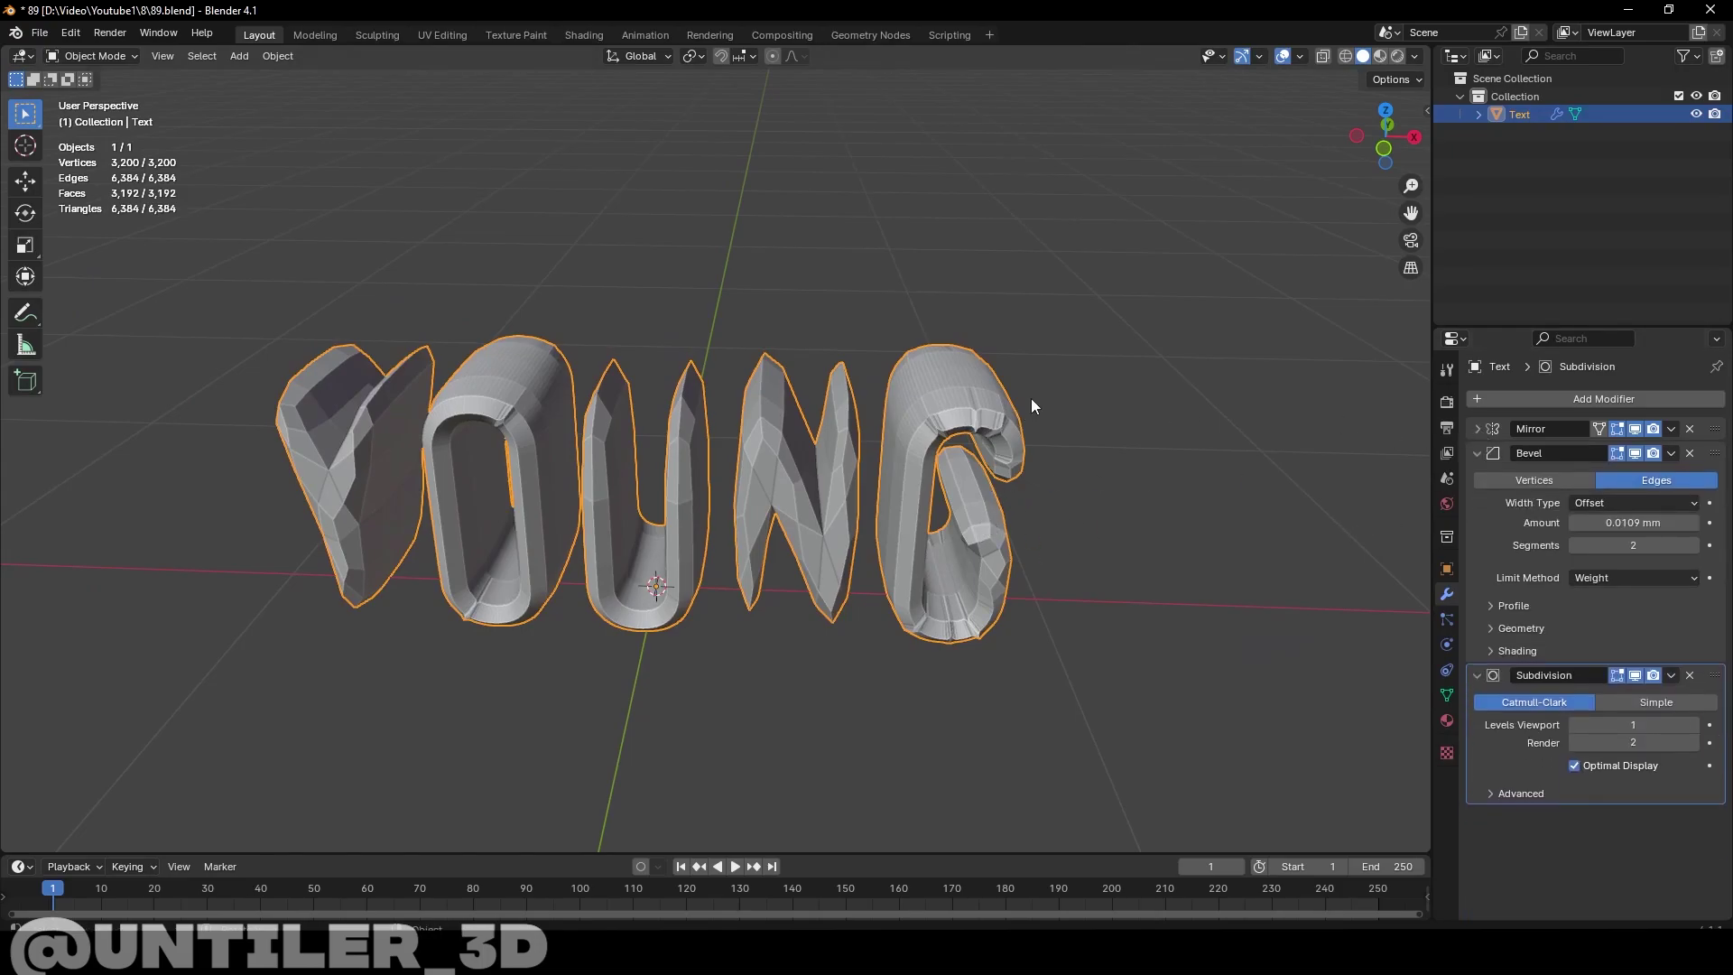
{"action": "key", "text": "Tab"}
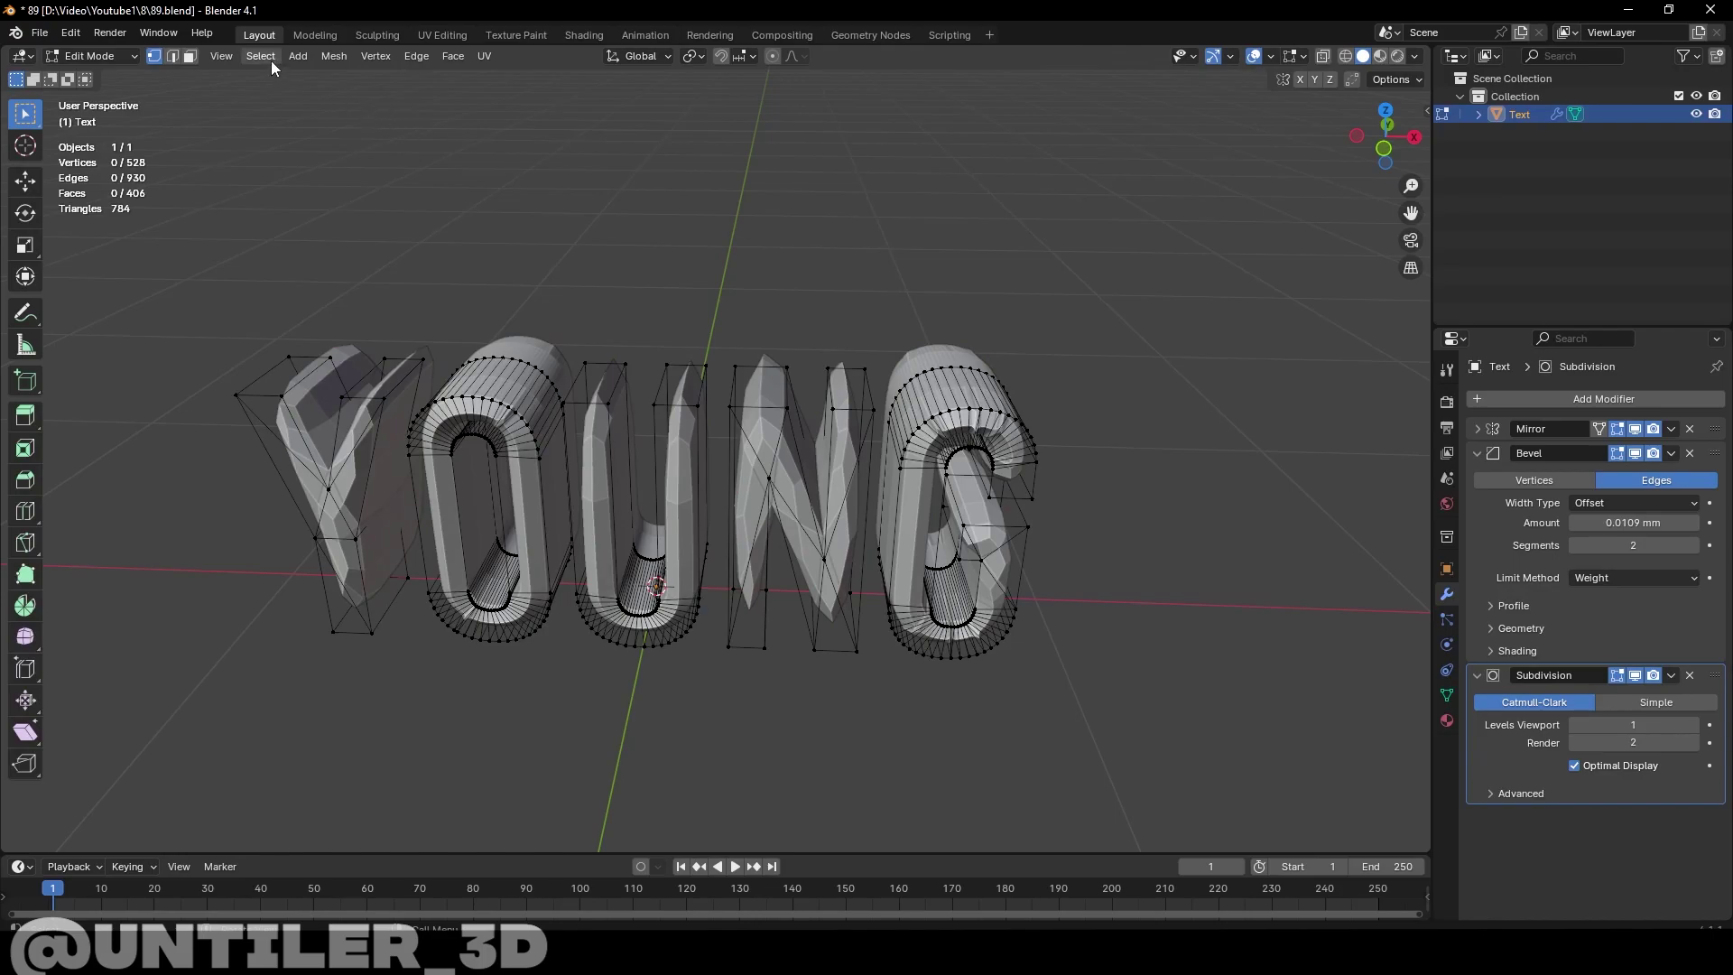
Select all sharp edges of the YOUNG letters in edge select mode
{"action": "left_click", "coordinate": [261, 56]}
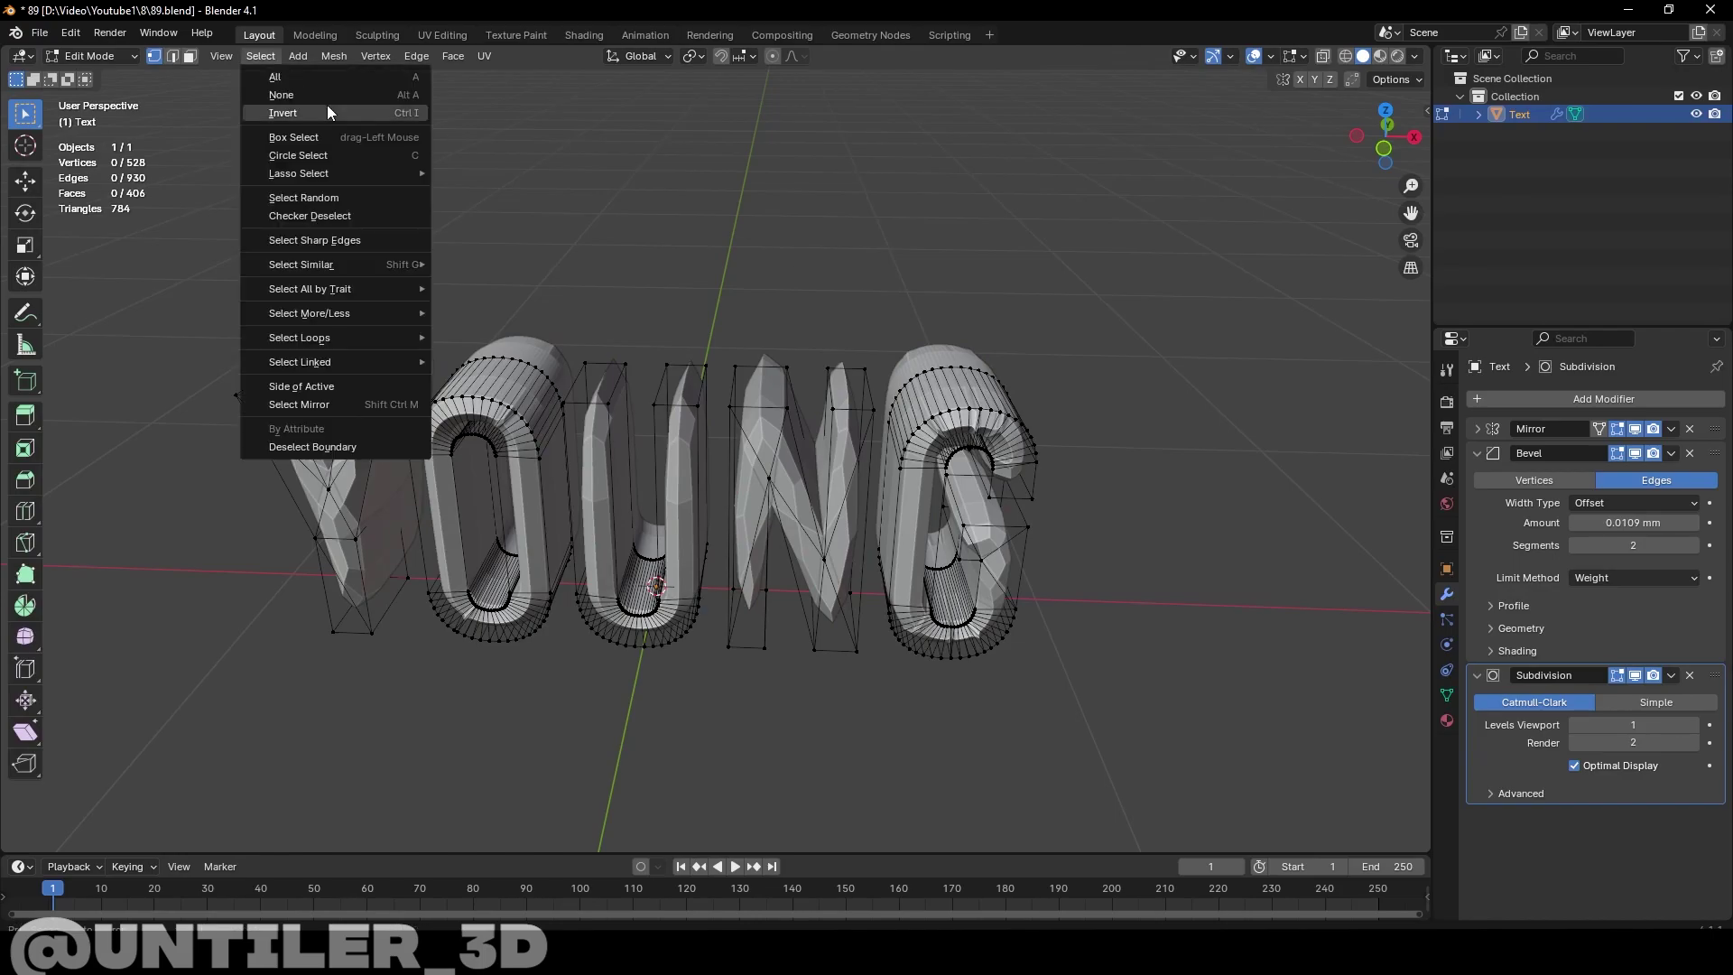
{"action": "left_click", "coordinate": [350, 247]}
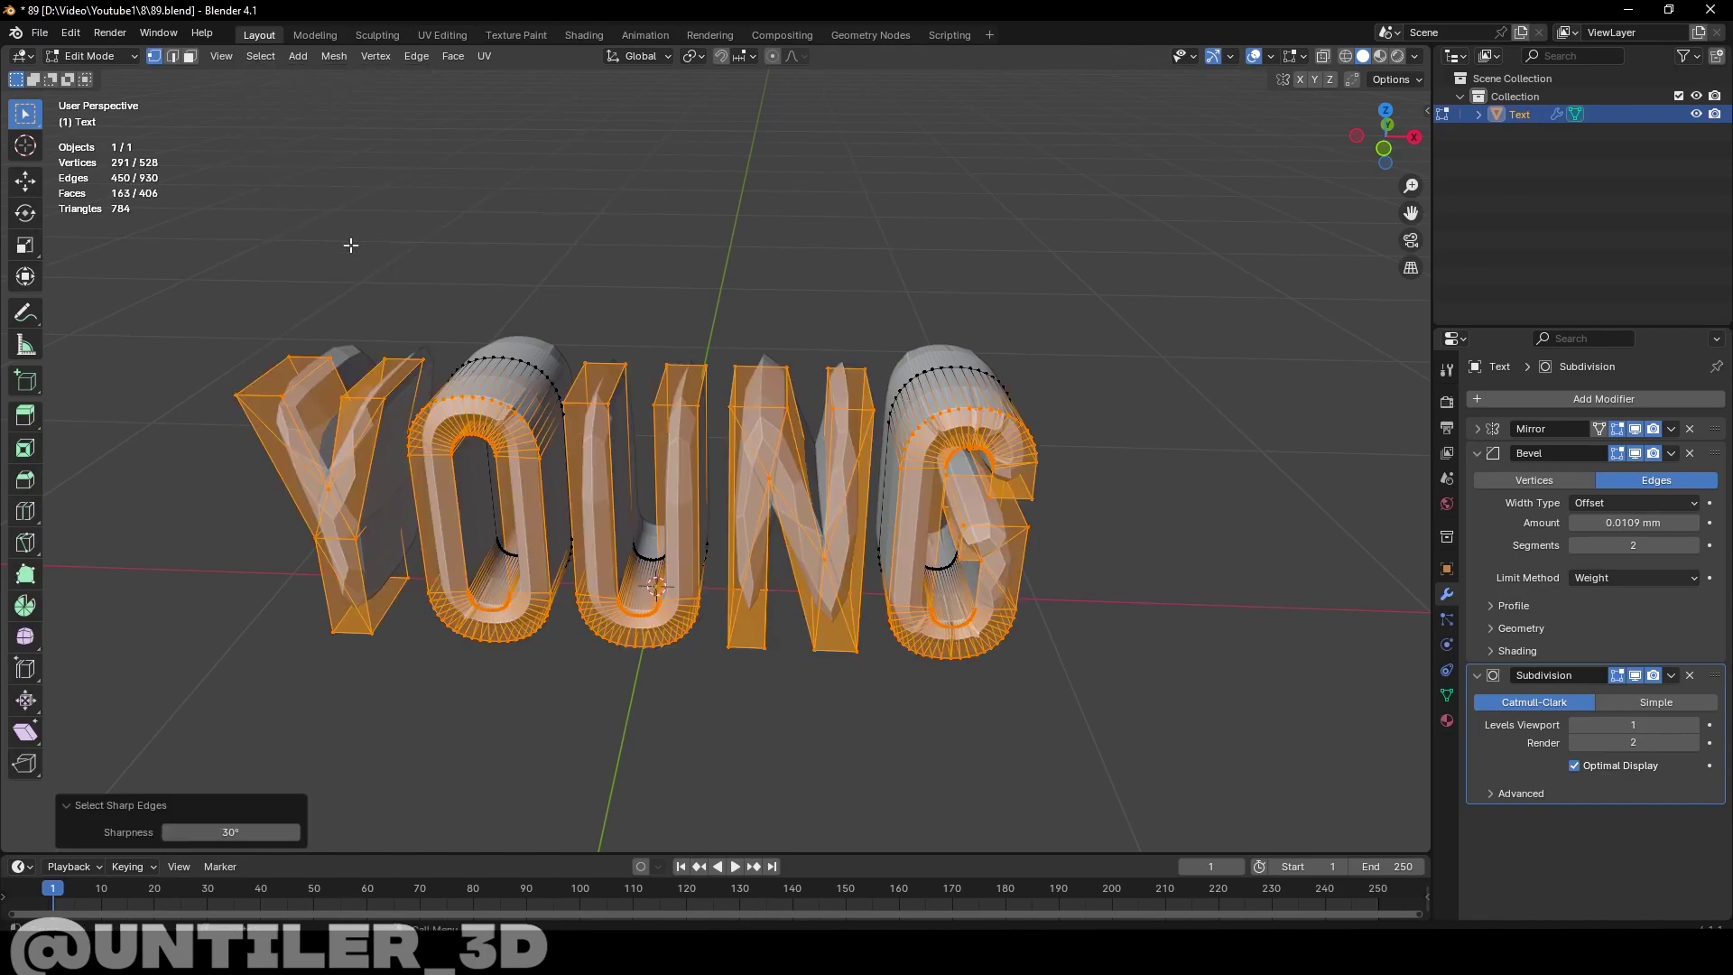
{"action": "left_click", "coordinate": [1119, 391]}
{"action": "left_click", "coordinate": [171, 56]}
{"action": "left_click", "coordinate": [261, 56]}
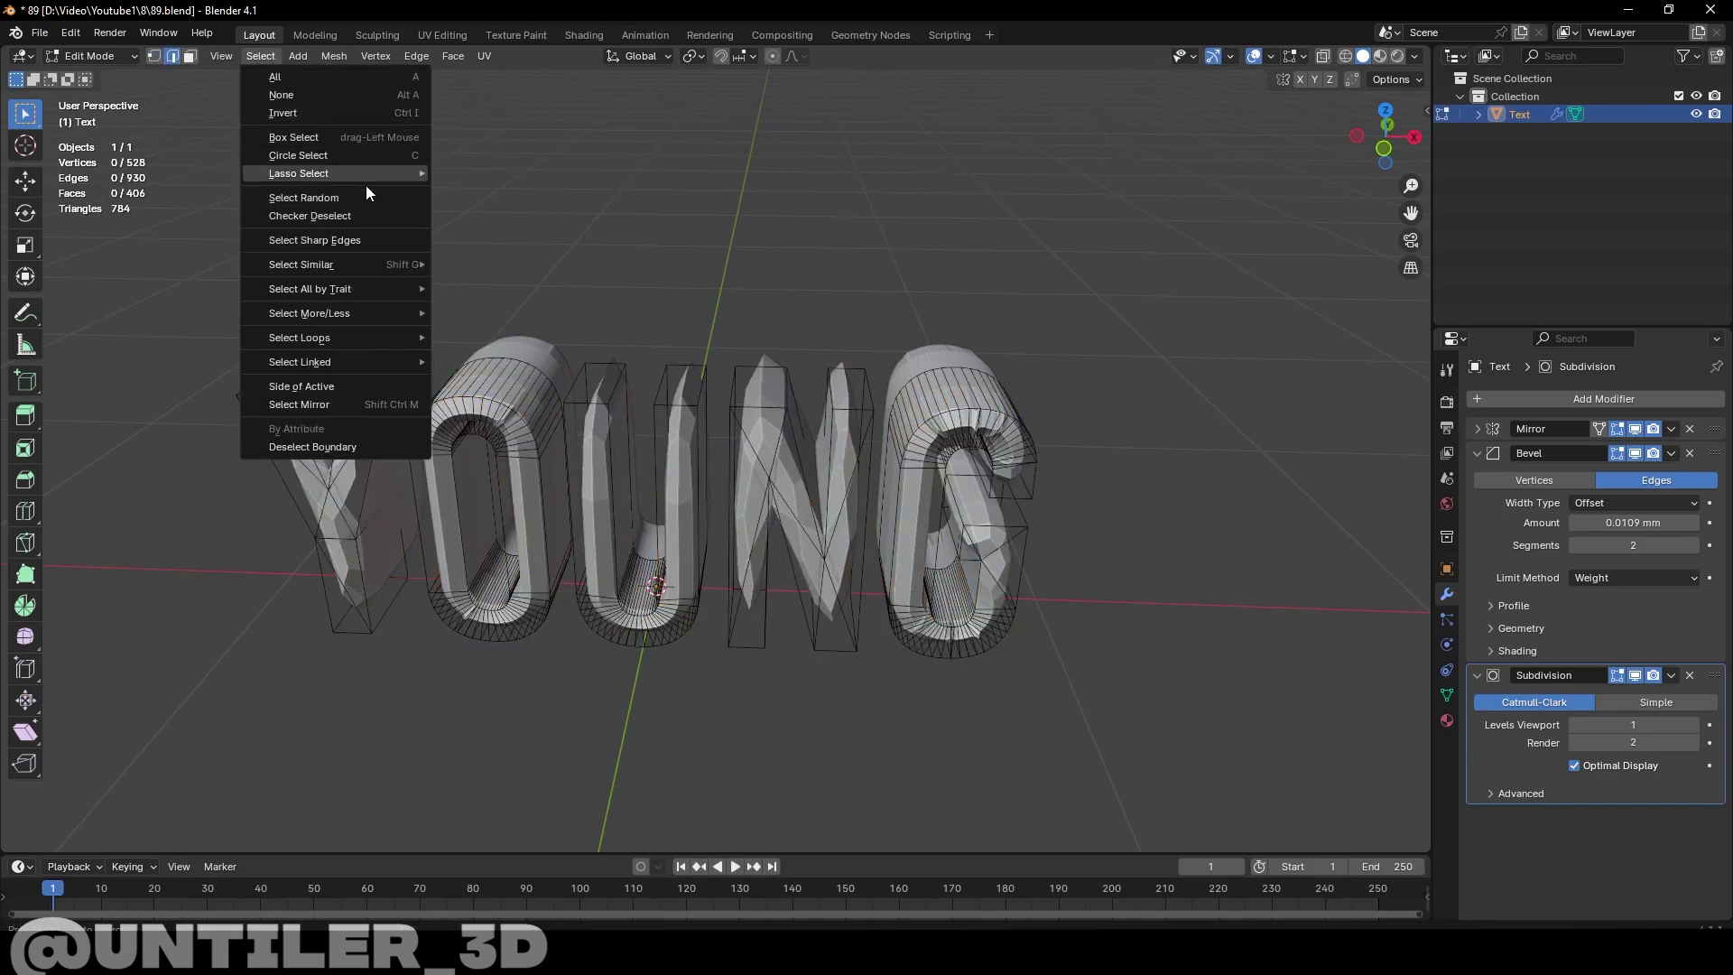
{"action": "left_click", "coordinate": [365, 240]}
Set the selected edges' mean bevel weight to 1 and return to object mode
{"action": "key", "text": "n"}
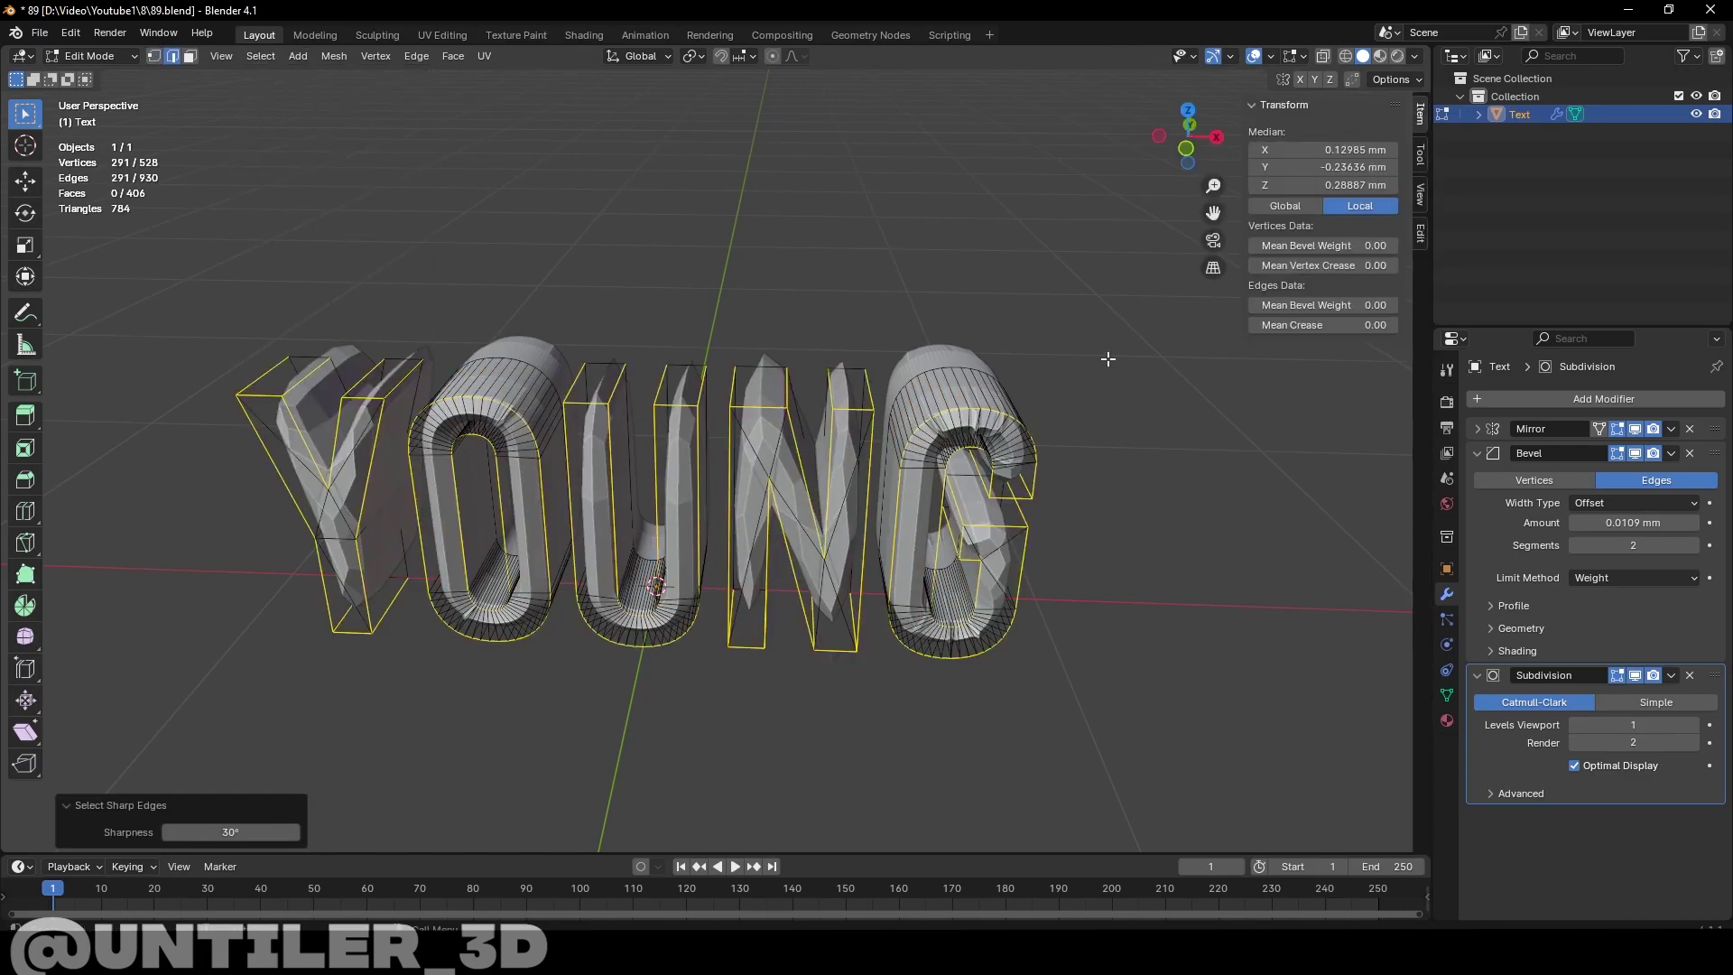
{"action": "left_click", "coordinate": [1283, 305]}
{"action": "type", "text": "1"}
{"action": "key", "text": "Return"}
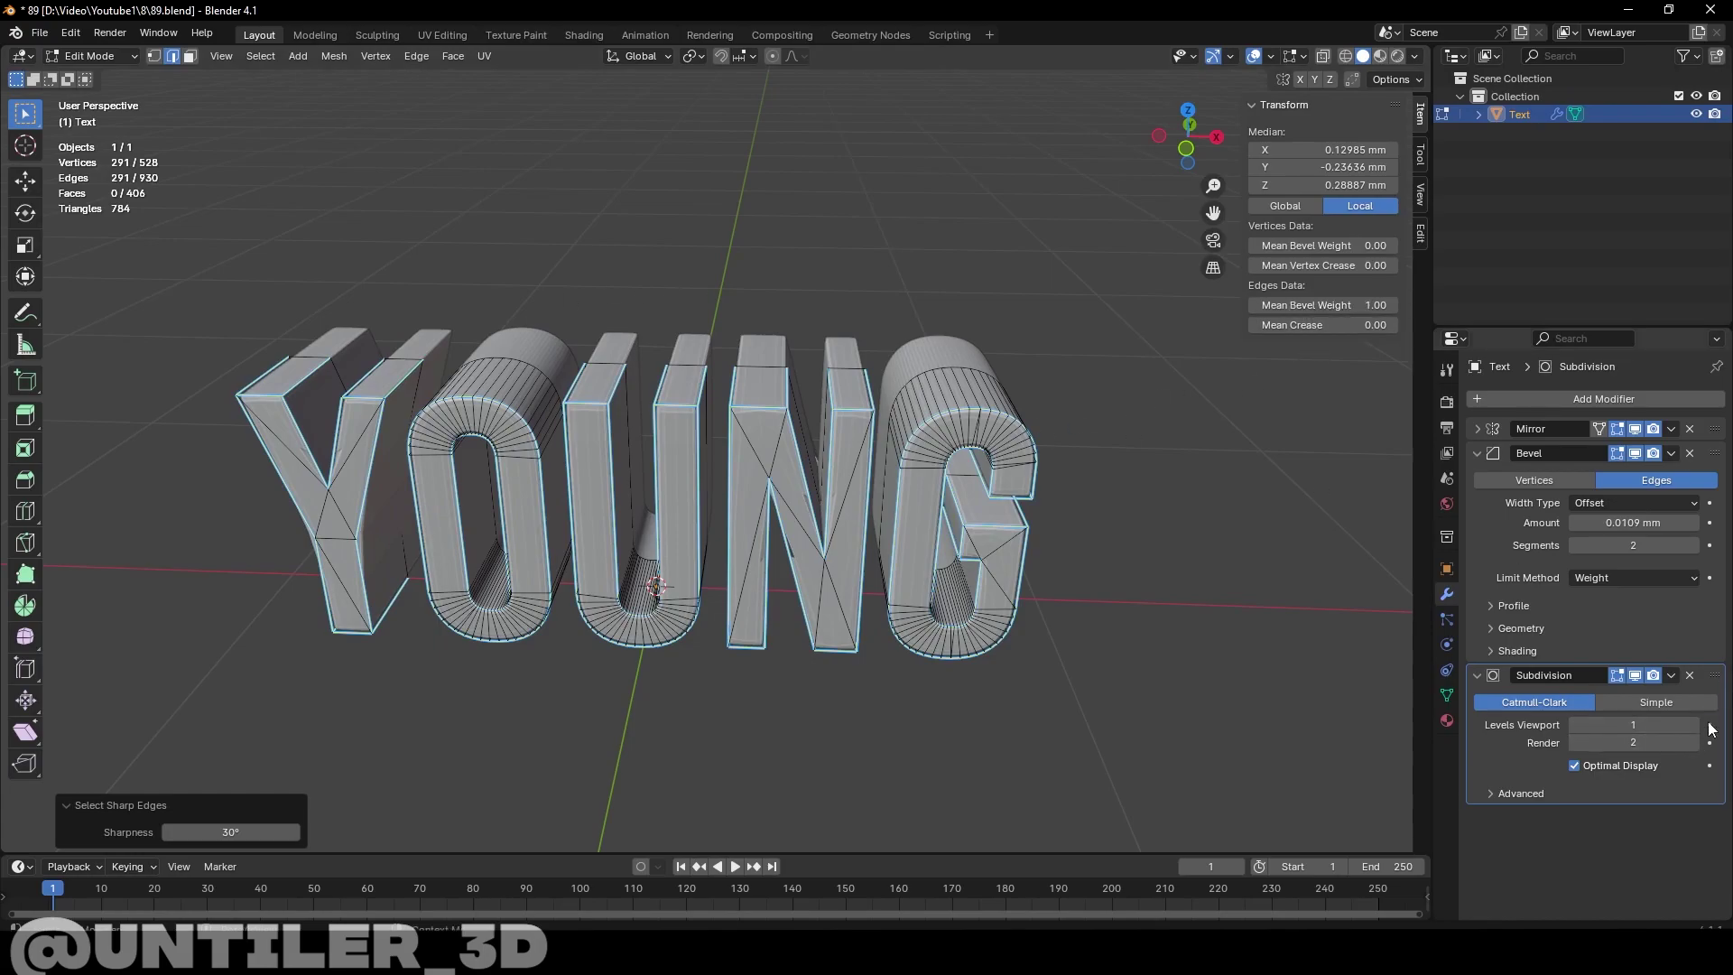
{"action": "key", "text": "Tab"}
{"action": "scroll", "coordinate": [909, 556], "scroll_direction": "up", "scroll_amount": 2}
Hide the subdivision in the viewport and select edges on the Y letter
{"action": "middle_click_drag", "start_coordinate": [909, 556], "coordinate": [886, 491]}
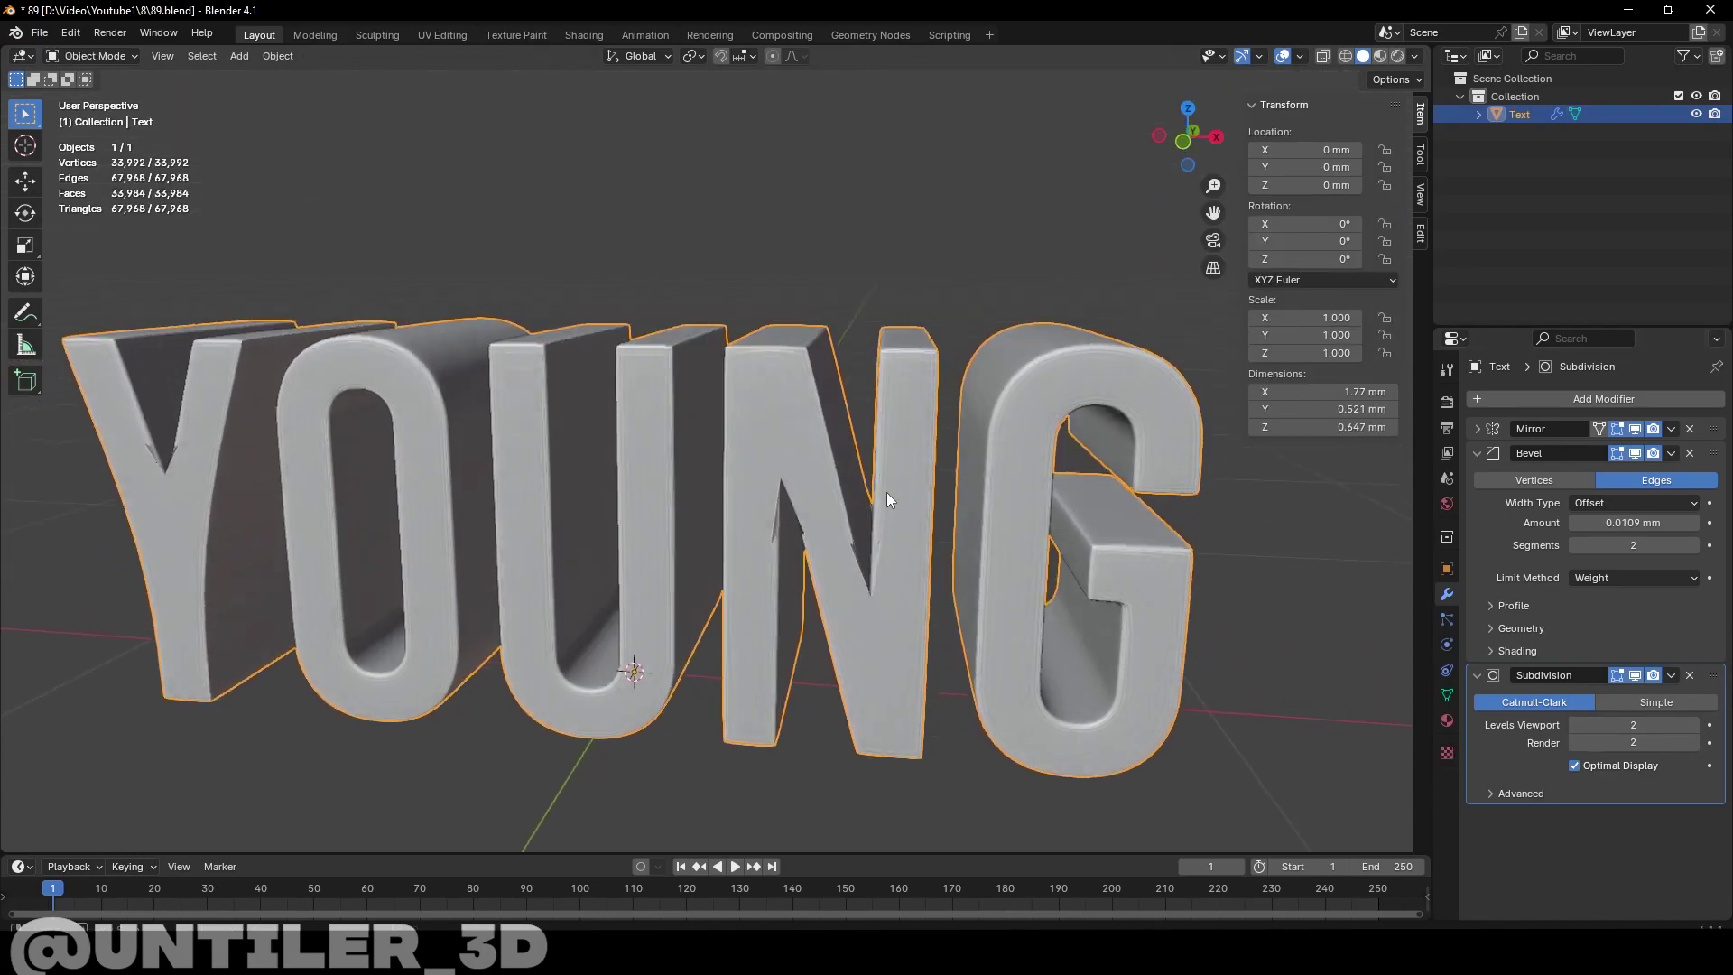
{"action": "left_click", "coordinate": [1633, 675]}
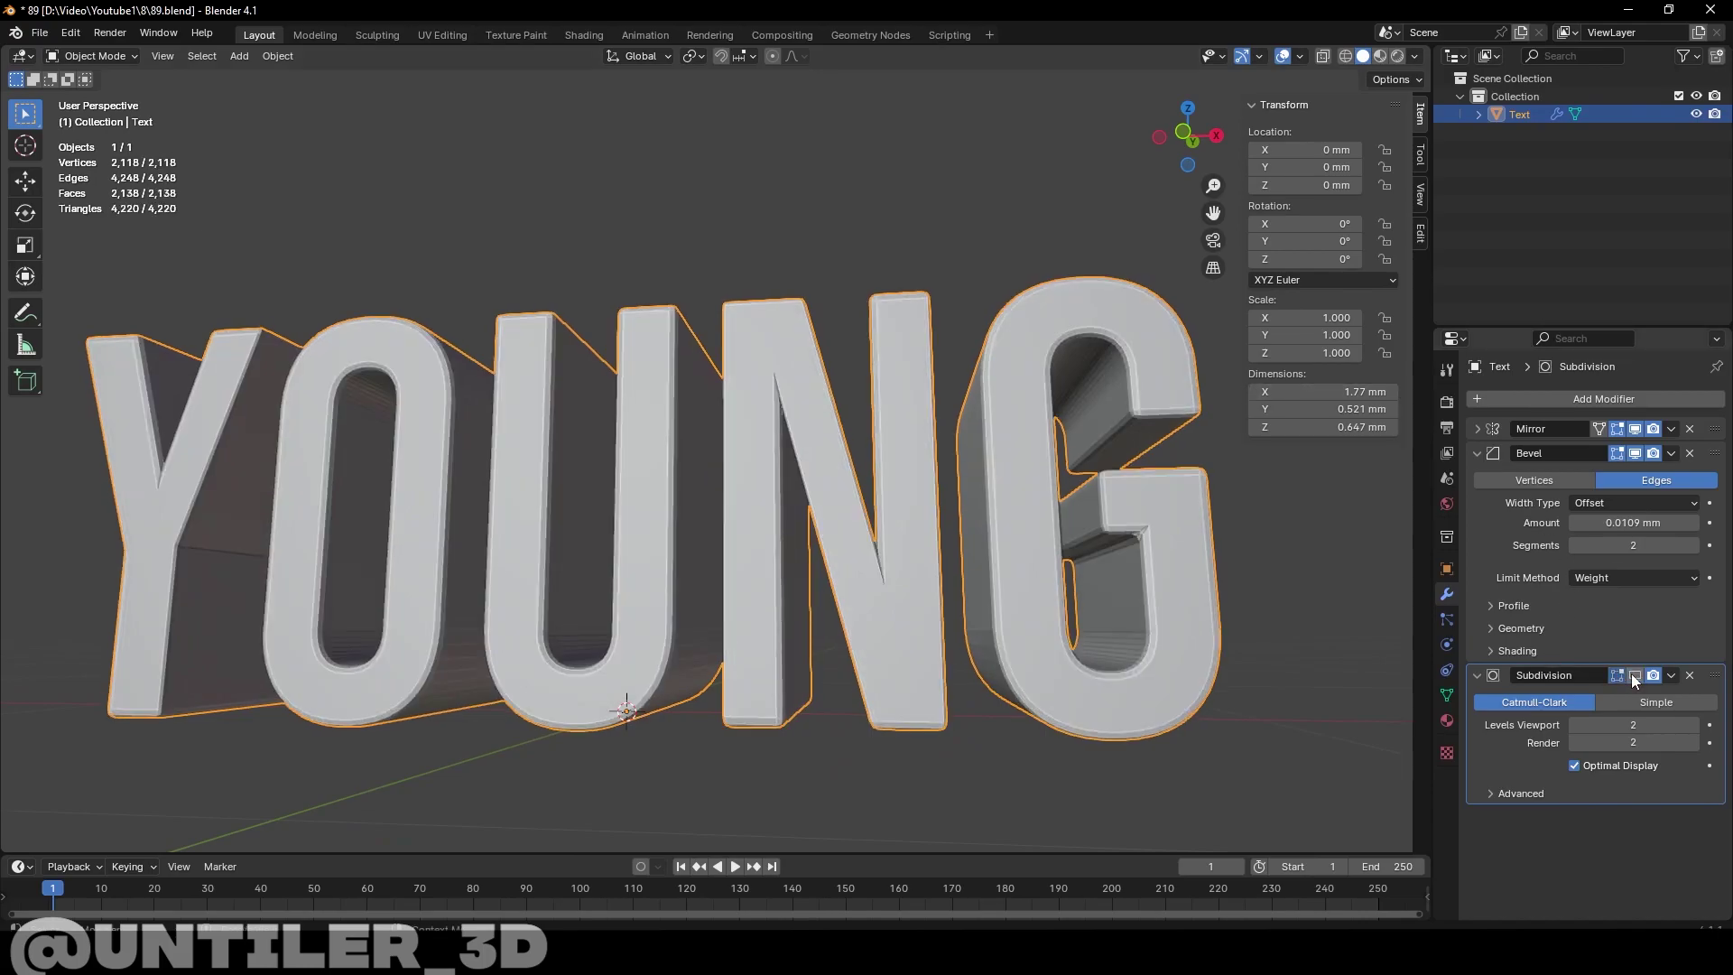
{"action": "key", "text": "Tab"}
{"action": "scroll", "coordinate": [985, 483], "scroll_direction": "up", "scroll_amount": 4}
{"action": "mouse_move", "coordinate": [902, 505]}
{"action": "middle_mouse_down"}
{"action": "mouse_move", "coordinate": [984, 483]}
{"action": "mouse_move", "coordinate": [683, 539]}
{"action": "mouse_move", "coordinate": [1042, 452]}
{"action": "mouse_move", "coordinate": [883, 523]}
{"action": "middle_mouse_up"}
{"action": "left_click", "coordinate": [683, 538]}
{"action": "left_click", "coordinate": [669, 524]}
{"action": "key", "text": "Tab"}
Lower the subdivision preview to level 1 and select edges inside the N
{"action": "key", "text": "Tab"}
{"action": "key", "text": "Tab"}
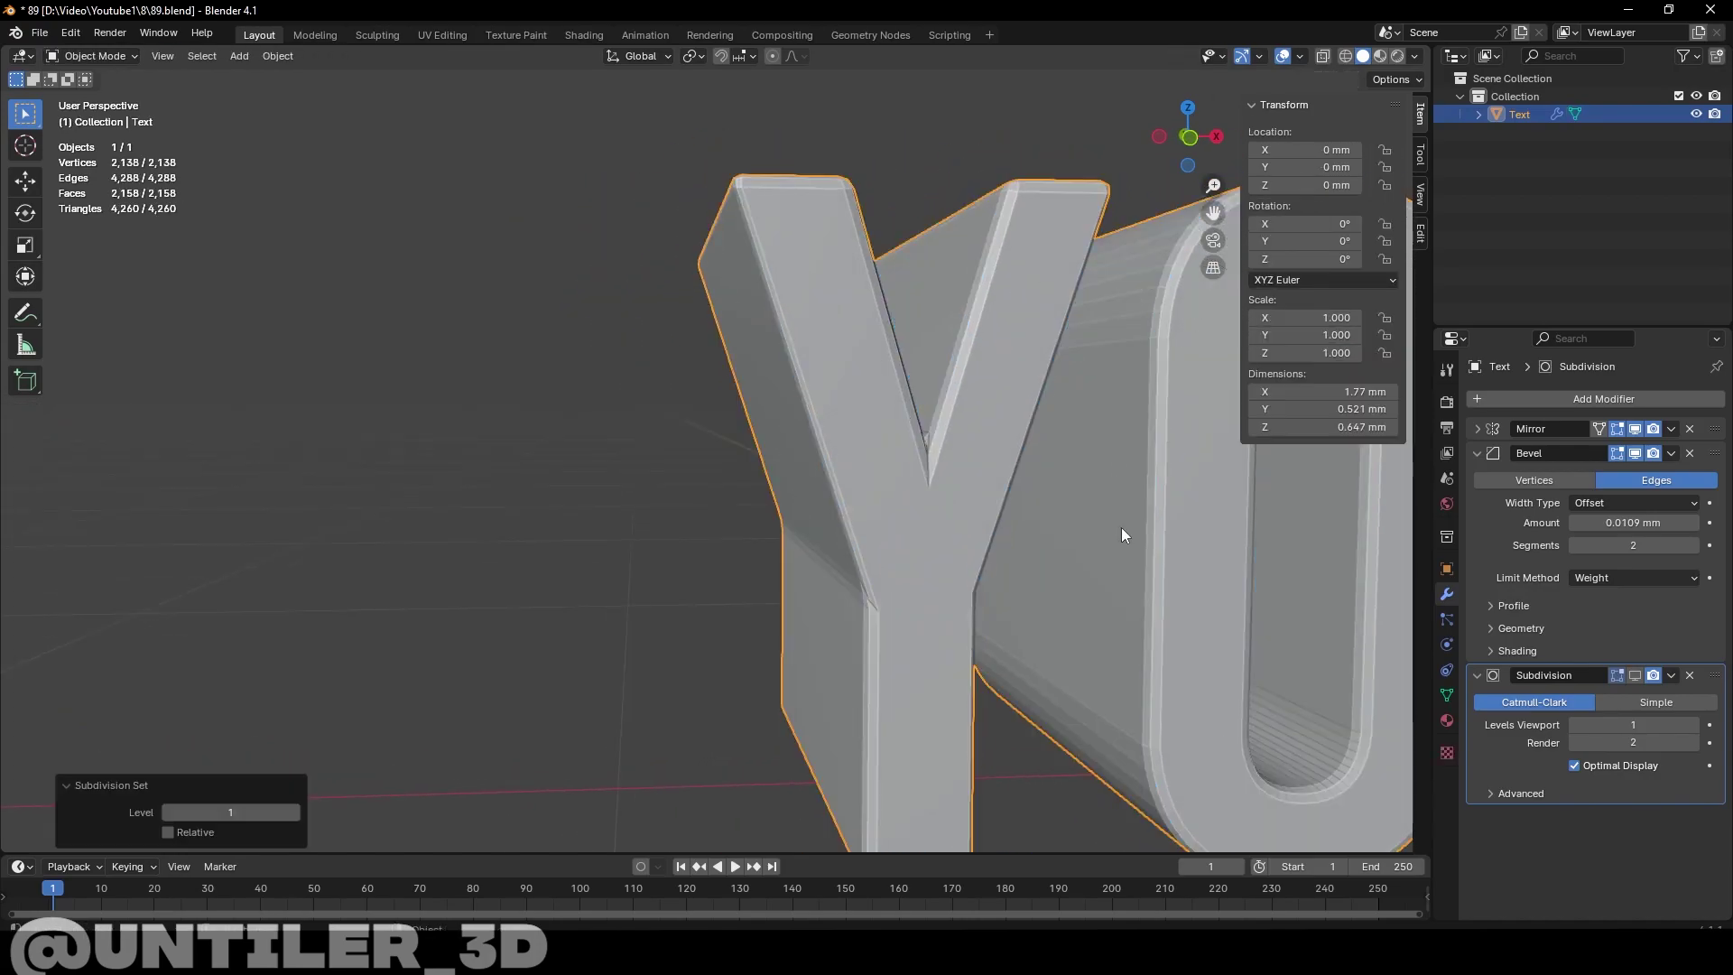
{"action": "left_click", "coordinate": [1634, 676]}
{"action": "key", "text": "Tab"}
{"action": "key", "text": "Tab"}
{"action": "scroll", "coordinate": [1043, 487], "scroll_direction": "up", "scroll_amount": 2}
{"action": "mouse_move", "coordinate": [1043, 480]}
{"action": "middle_mouse_down"}
{"action": "mouse_move", "coordinate": [677, 382]}
{"action": "mouse_move", "coordinate": [790, 434]}
{"action": "mouse_move", "coordinate": [727, 368]}
{"action": "mouse_move", "coordinate": [889, 568]}
{"action": "middle_mouse_up"}
{"action": "key", "text": "Tab"}
{"action": "left_click", "coordinate": [655, 560]}
{"action": "left_click", "coordinate": [893, 352], "text": "shift"}
Give the diagonal edge inside the G full bevel weight and view the whole word
{"action": "key", "text": "Tab"}
{"action": "scroll", "coordinate": [942, 501], "scroll_direction": "up", "scroll_amount": 2}
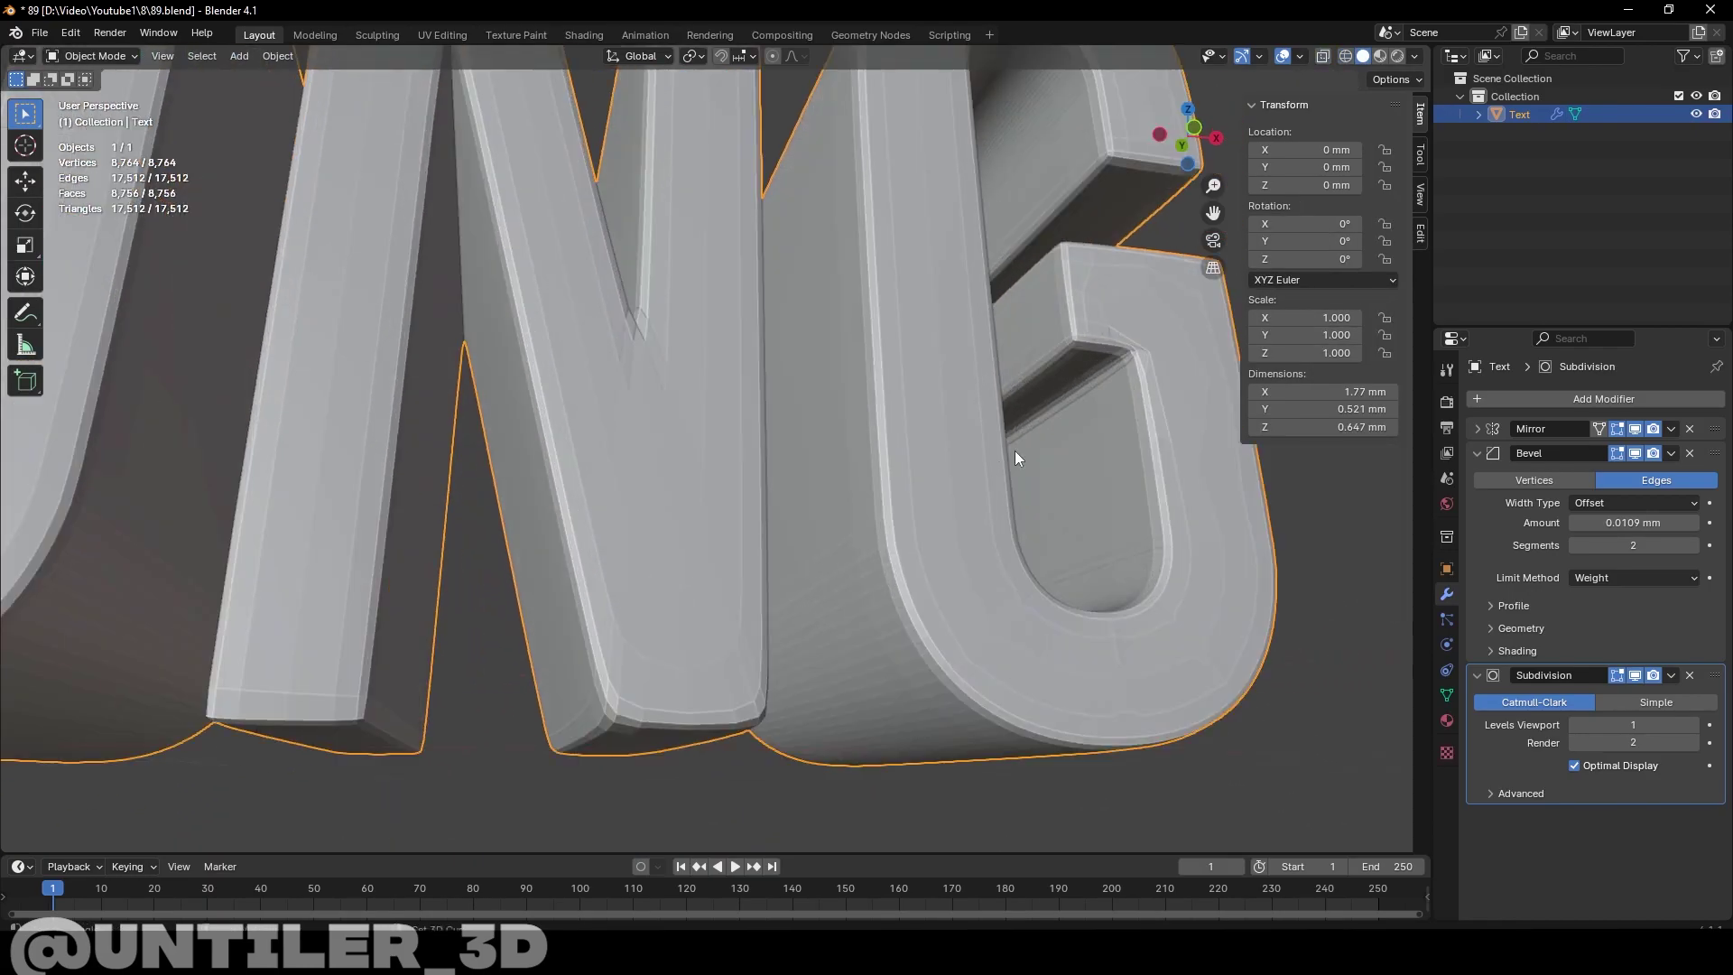
{"action": "scroll", "coordinate": [1017, 456], "scroll_direction": "up", "scroll_amount": 2}
{"action": "key", "text": "Tab"}
{"action": "scroll", "coordinate": [913, 511], "scroll_direction": "up", "scroll_amount": 3}
{"action": "left_click", "coordinate": [903, 566]}
{"action": "key", "text": "Tab"}
{"action": "scroll", "coordinate": [940, 643], "scroll_direction": "down", "scroll_amount": 4}
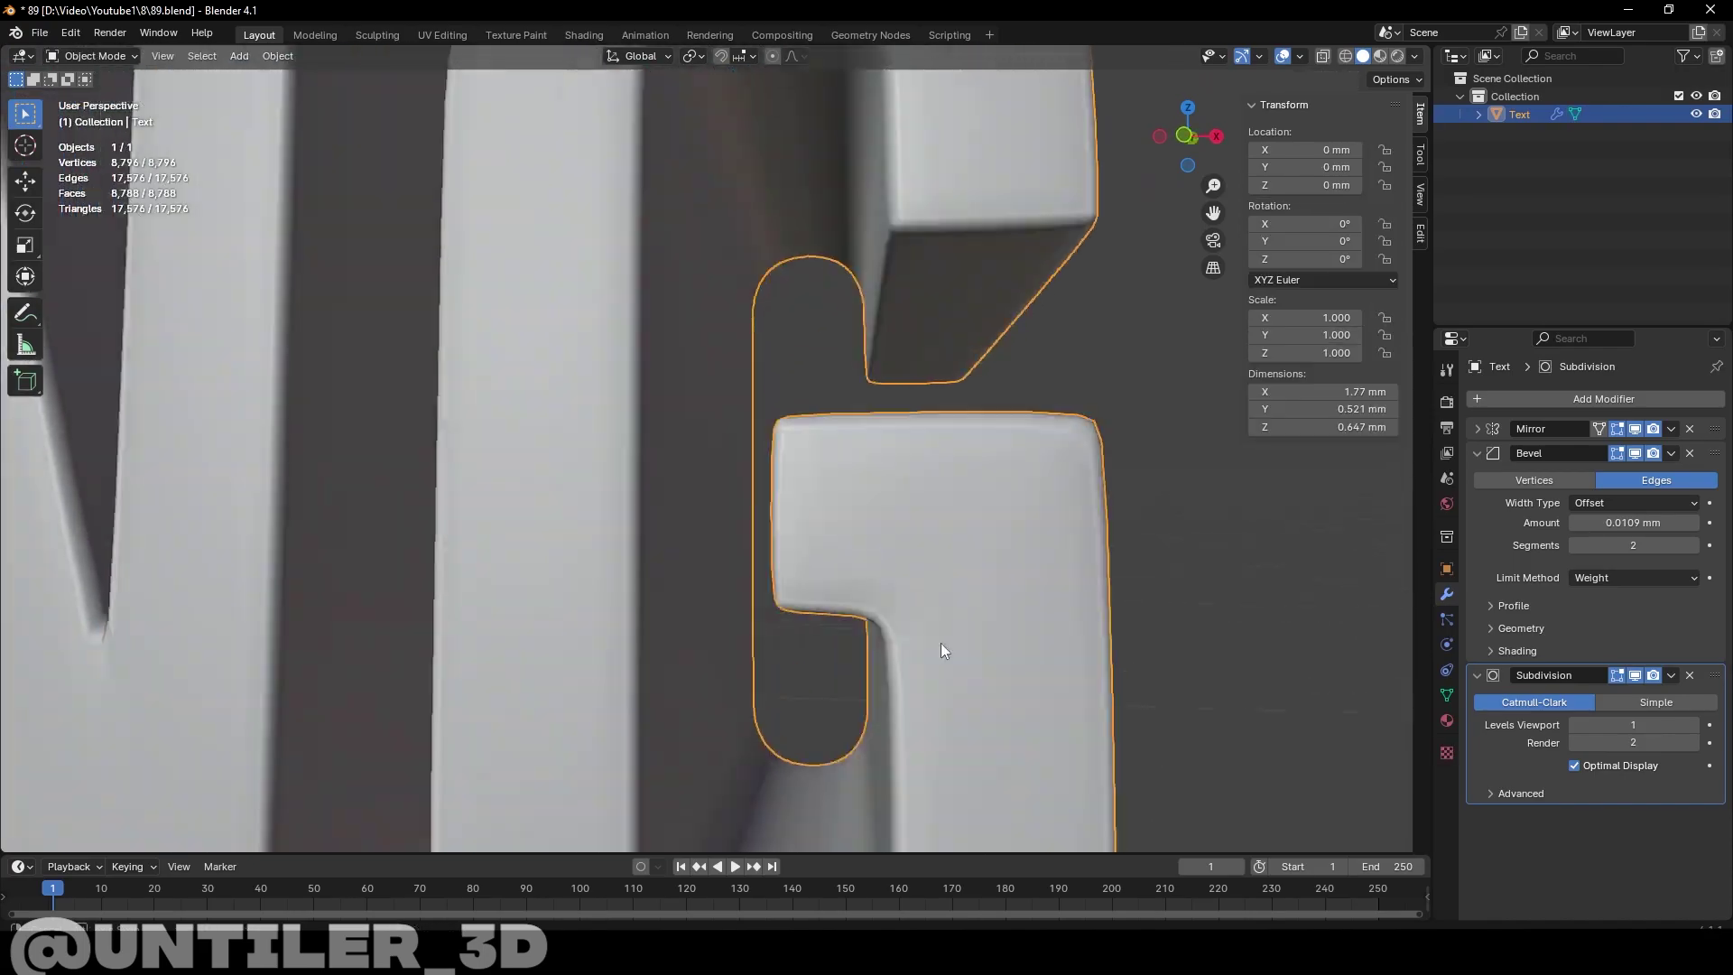
{"action": "scroll", "coordinate": [771, 532], "scroll_direction": "down", "scroll_amount": 4}
{"action": "mouse_move", "coordinate": [770, 532]}
{"action": "middle_mouse_down"}
{"action": "mouse_move", "coordinate": [839, 539]}
{"action": "mouse_move", "coordinate": [937, 511]}
{"action": "middle_mouse_up"}
Add a ground plane under YOUNG and scale it up to about 4.78
{"action": "key", "text": "shift+a"}
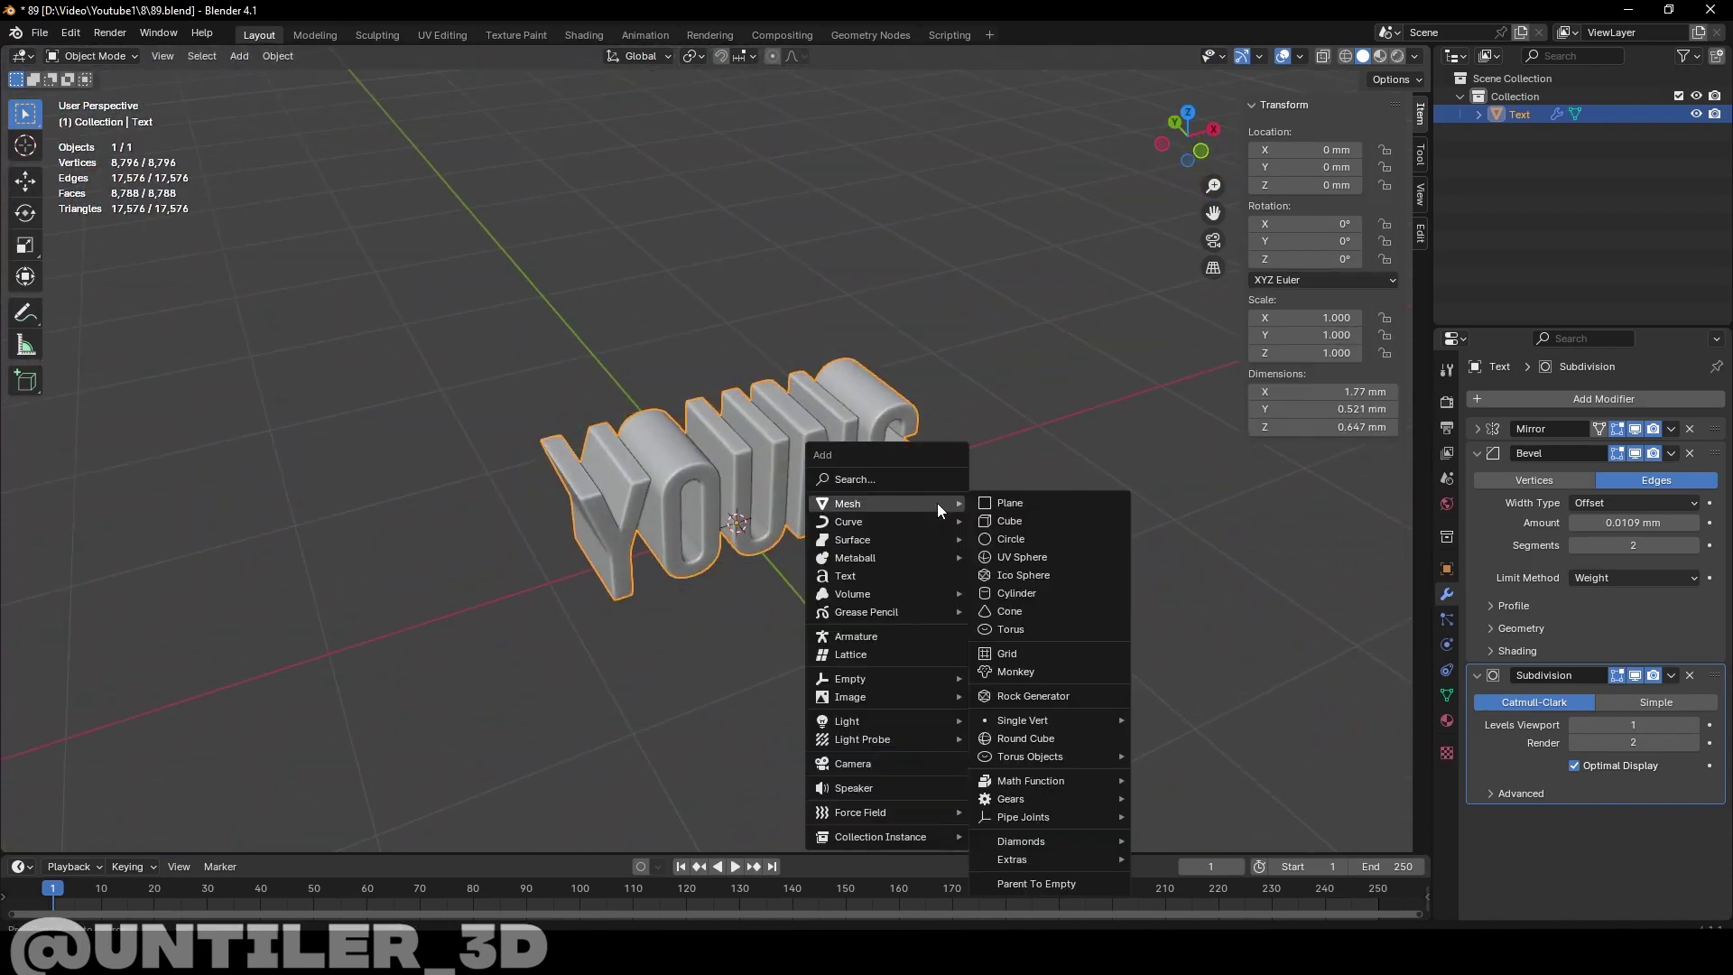
{"action": "left_click", "coordinate": [1002, 507]}
{"action": "key", "text": "s"}
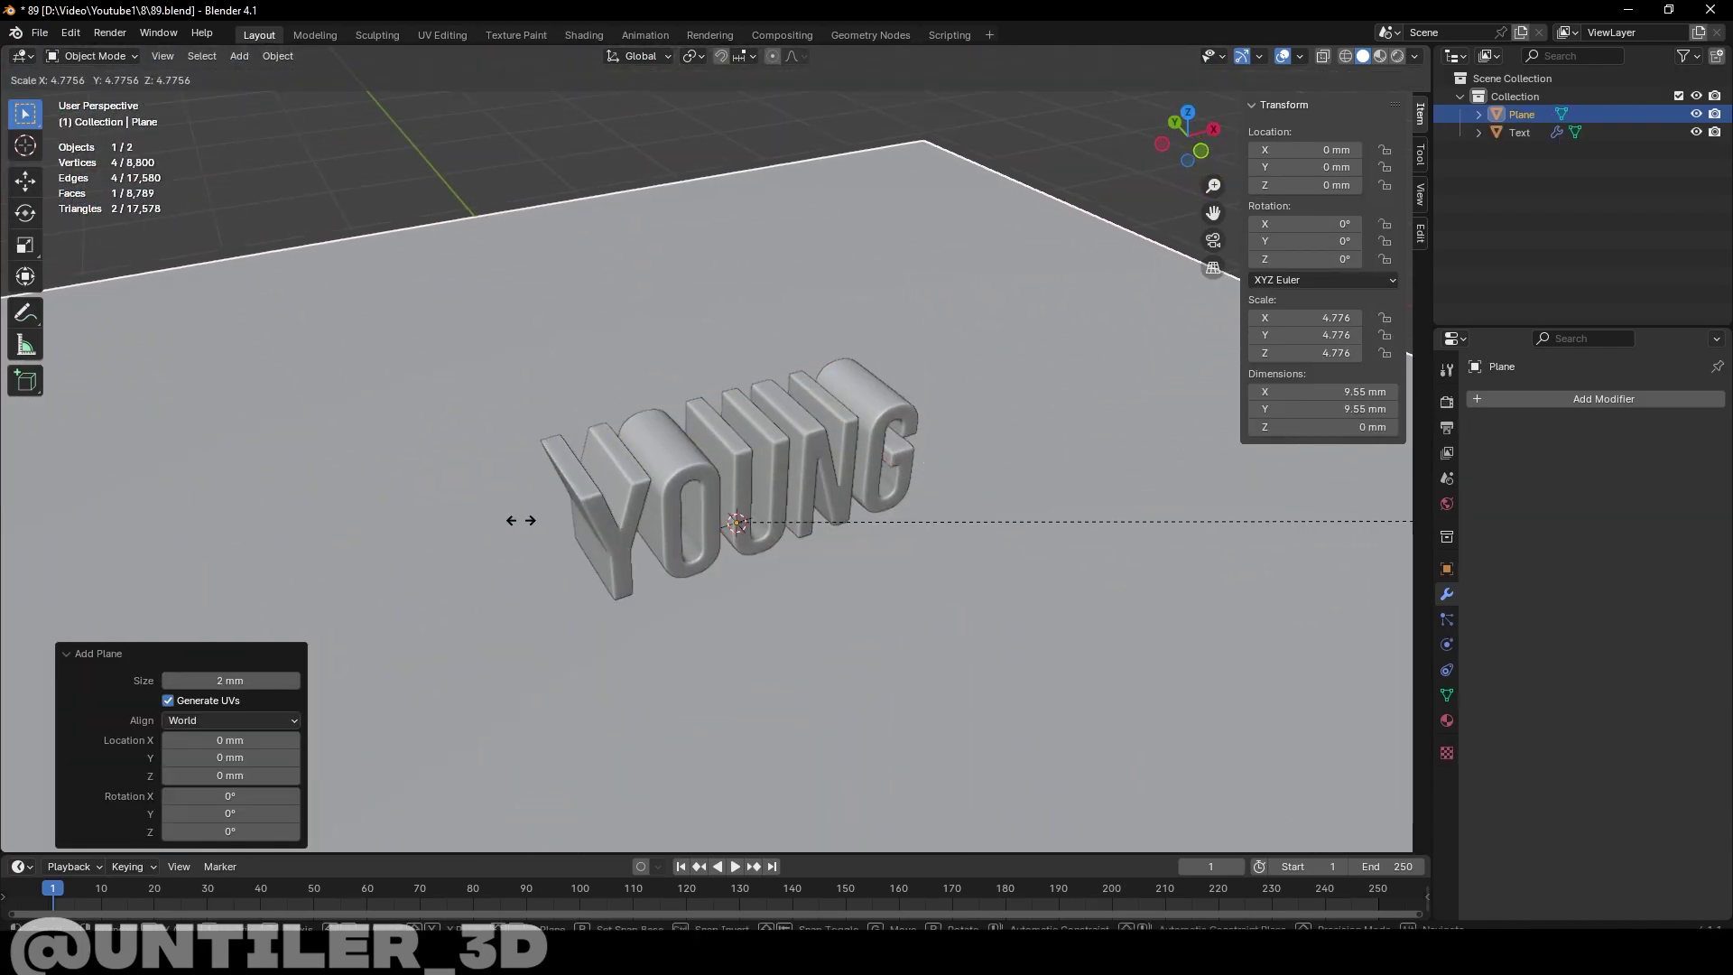
{"action": "left_click", "coordinate": [518, 519]}
{"action": "mouse_move", "coordinate": [799, 518]}
{"action": "middle_mouse_down"}
{"action": "mouse_move", "coordinate": [1193, 535]}
{"action": "mouse_move", "coordinate": [1004, 479]}
{"action": "mouse_move", "coordinate": [1018, 464]}
{"action": "middle_mouse_up"}
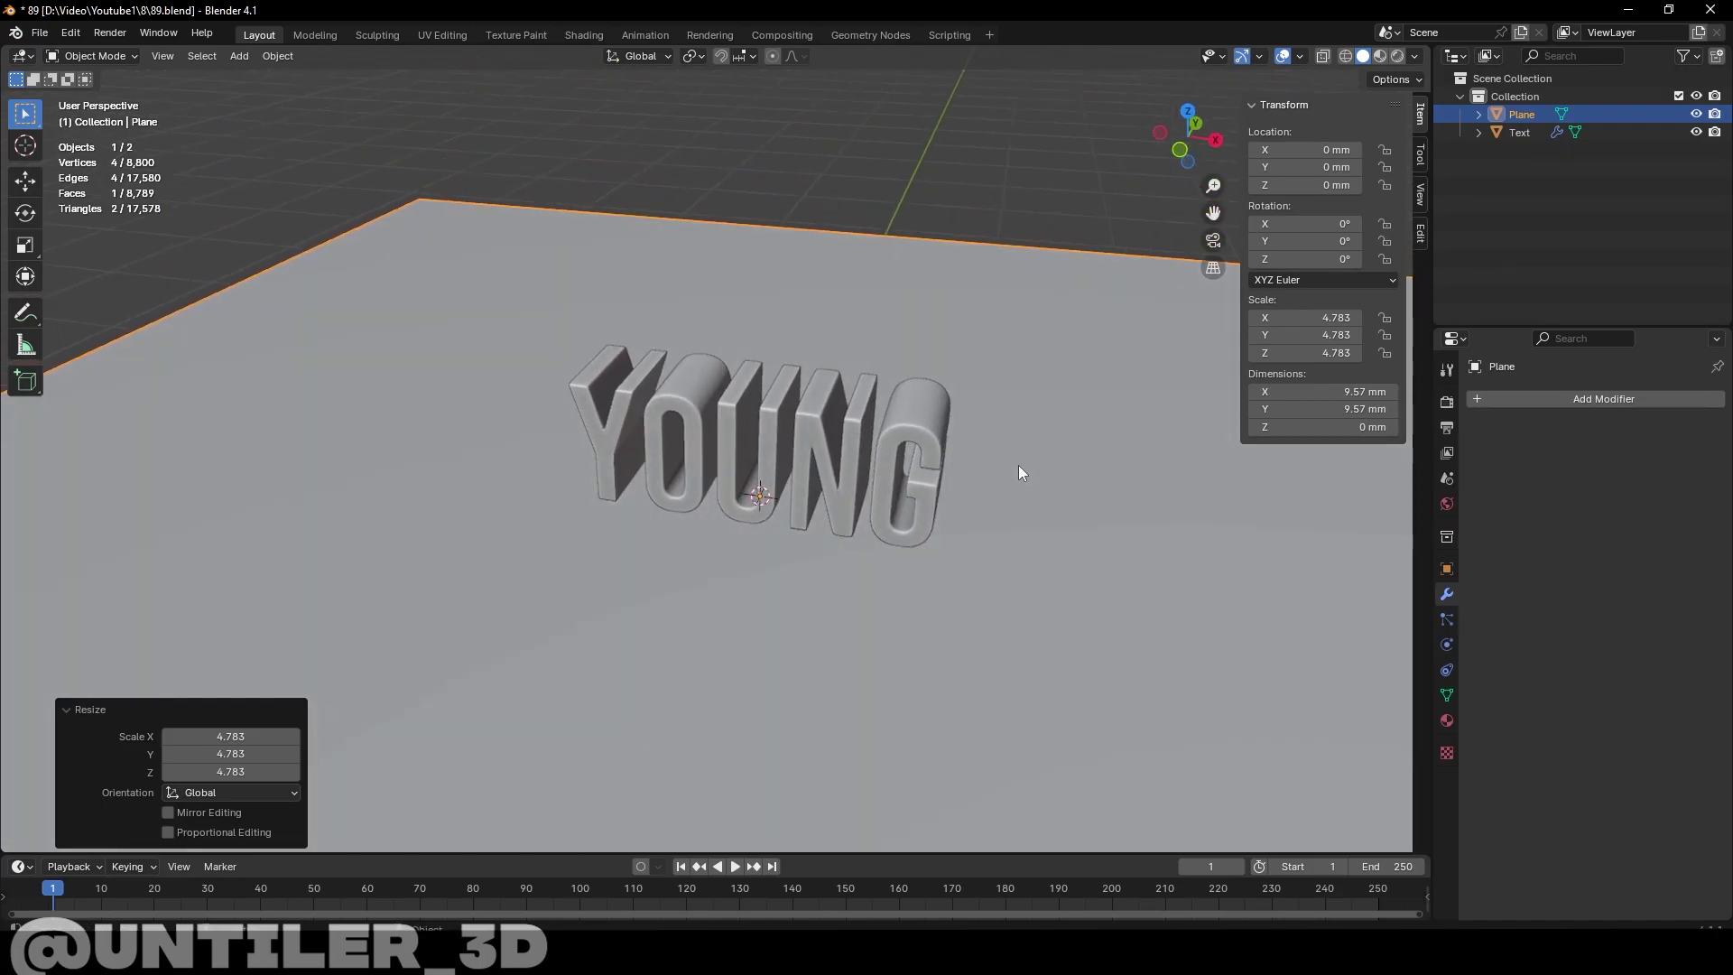
Add a camera aligned to the view so it frames the YOUNG text
{"action": "key", "text": "shift+a"}
{"action": "left_click", "coordinate": [984, 729]}
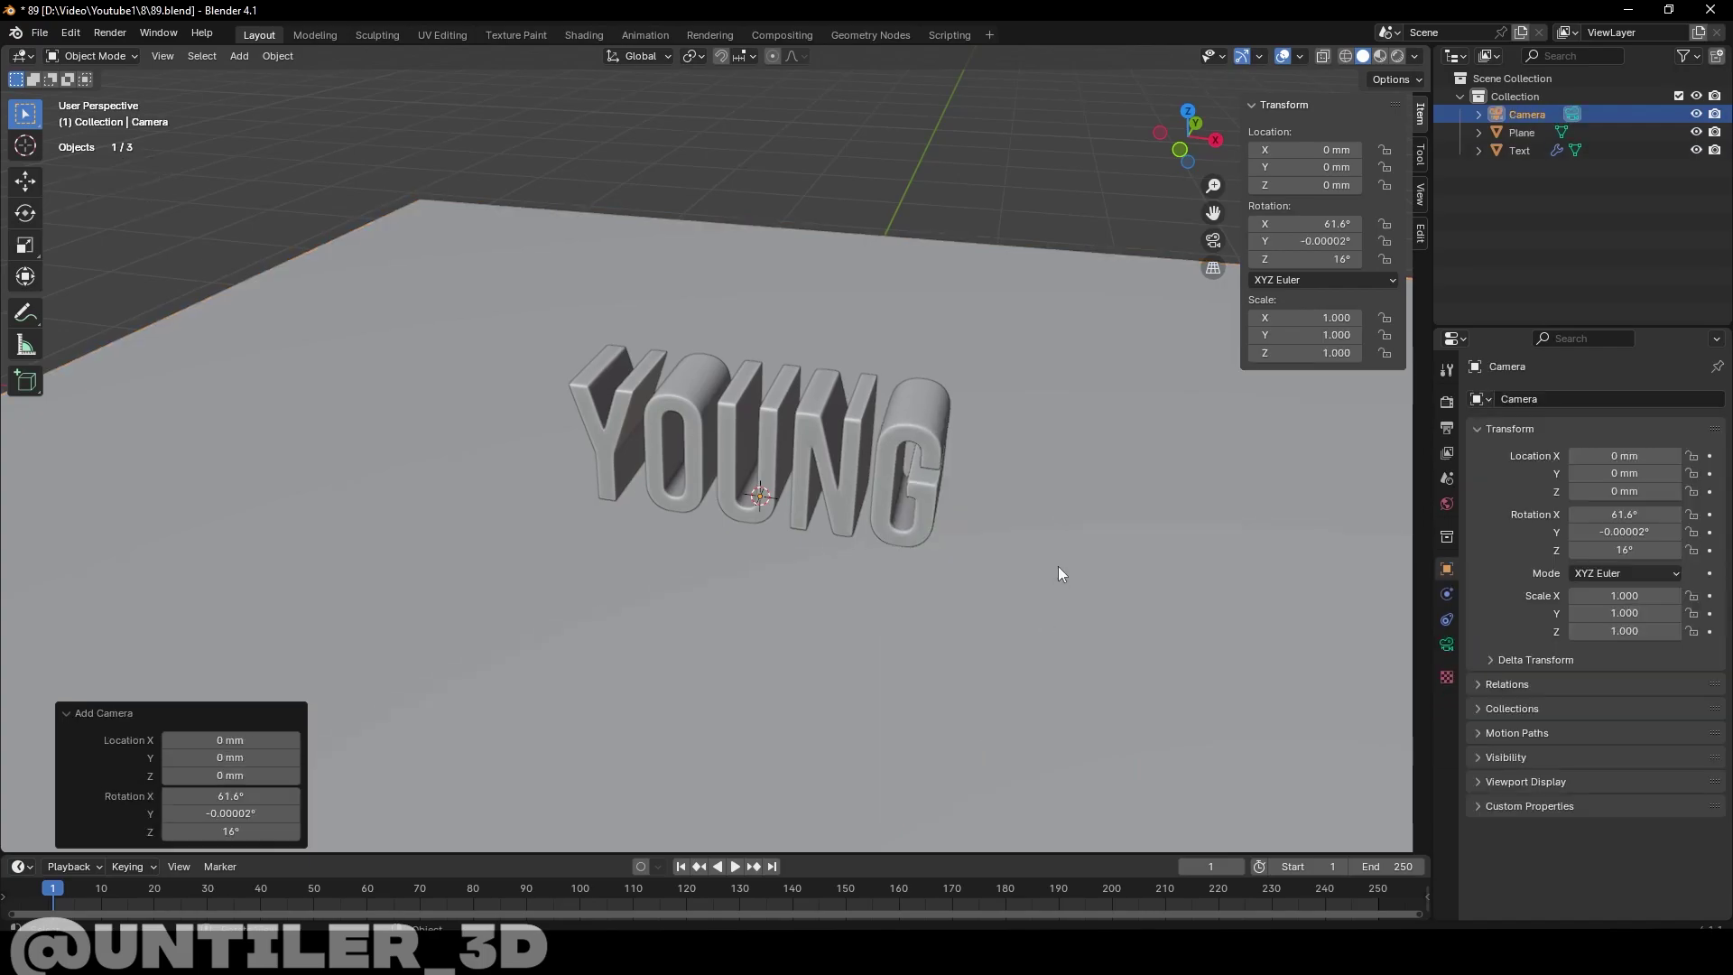
{"action": "key", "text": "ctrl+alt+KP_0"}
{"action": "middle_click_drag", "start_coordinate": [1038, 594], "coordinate": [1000, 567], "text": "shift"}
{"action": "left_click", "coordinate": [1446, 401]}
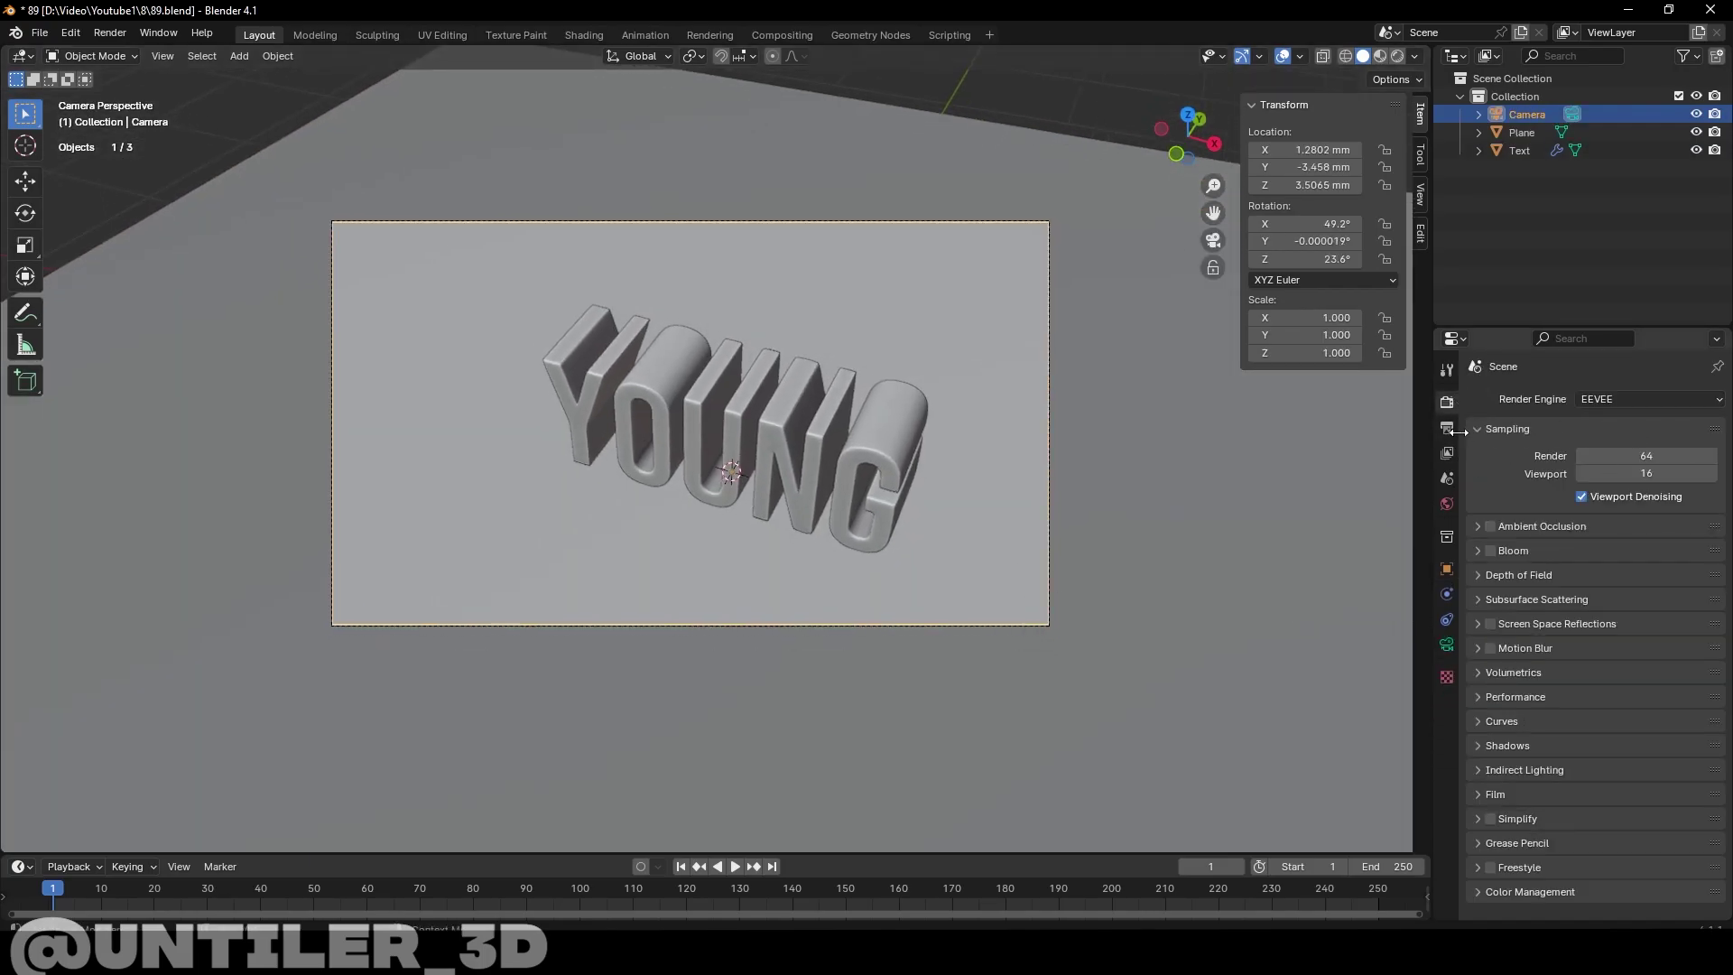
Switch the camera's lens type to orthographic projection
{"action": "left_click", "coordinate": [1447, 429]}
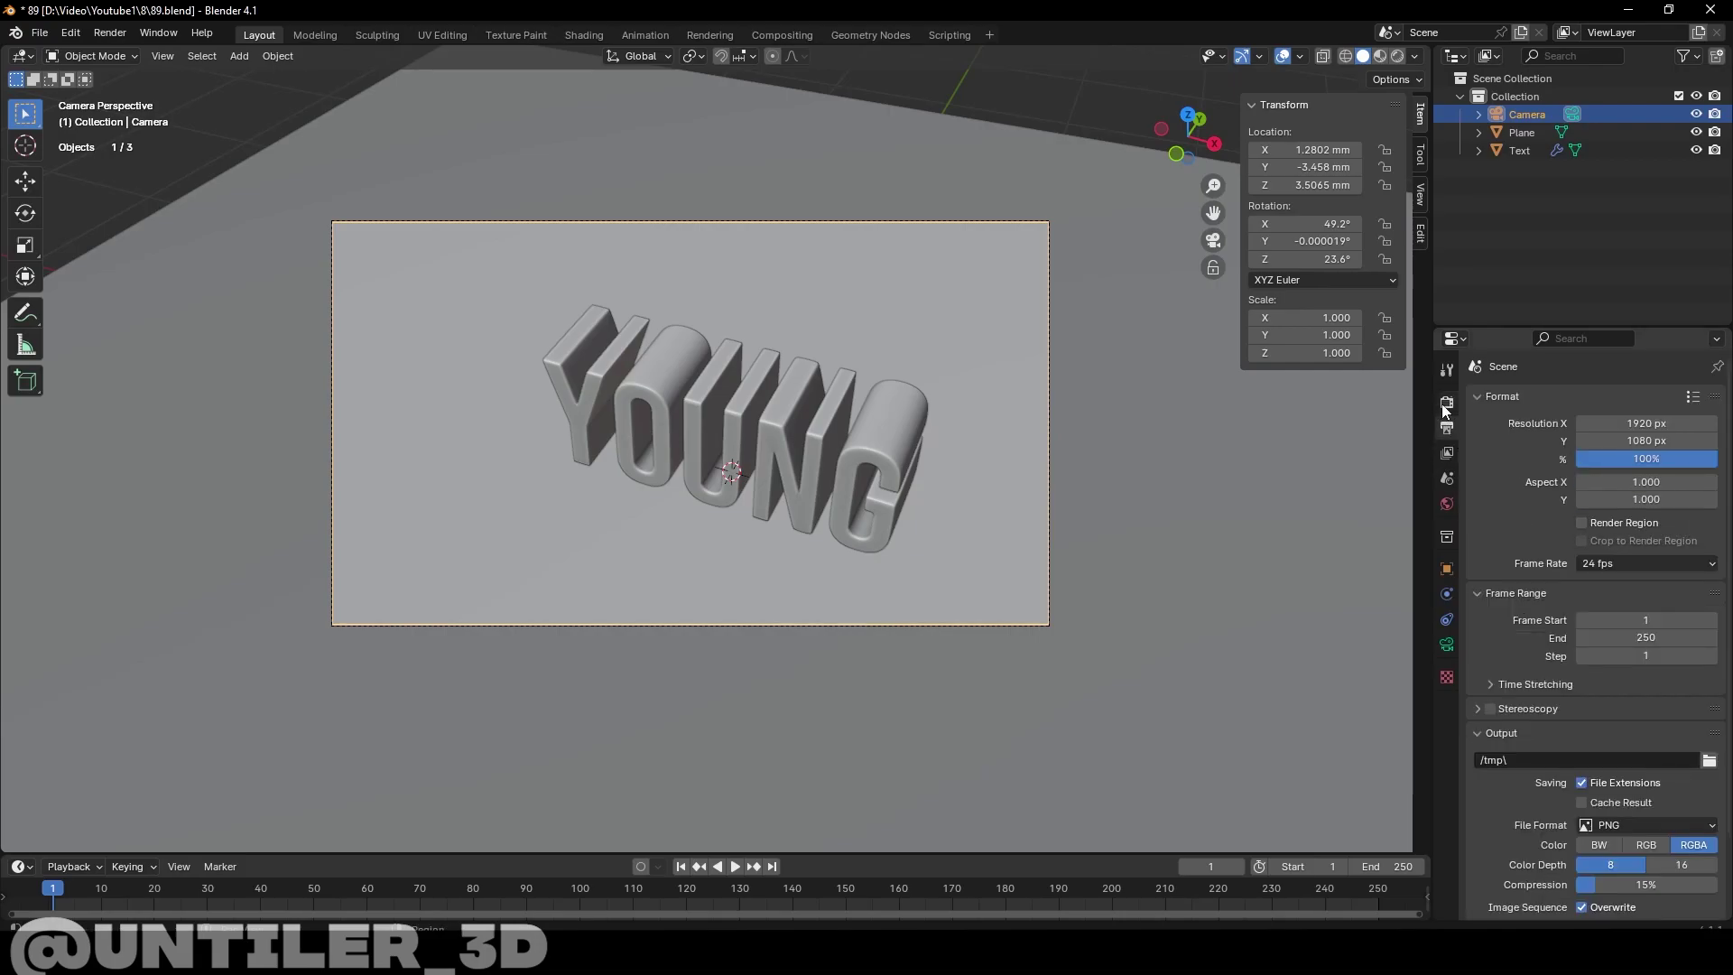
{"action": "scroll", "coordinate": [1543, 523], "scroll_direction": "down", "scroll_amount": 1}
{"action": "scroll", "coordinate": [1543, 523], "scroll_direction": "down", "scroll_amount": 1}
{"action": "left_click", "coordinate": [1446, 644]}
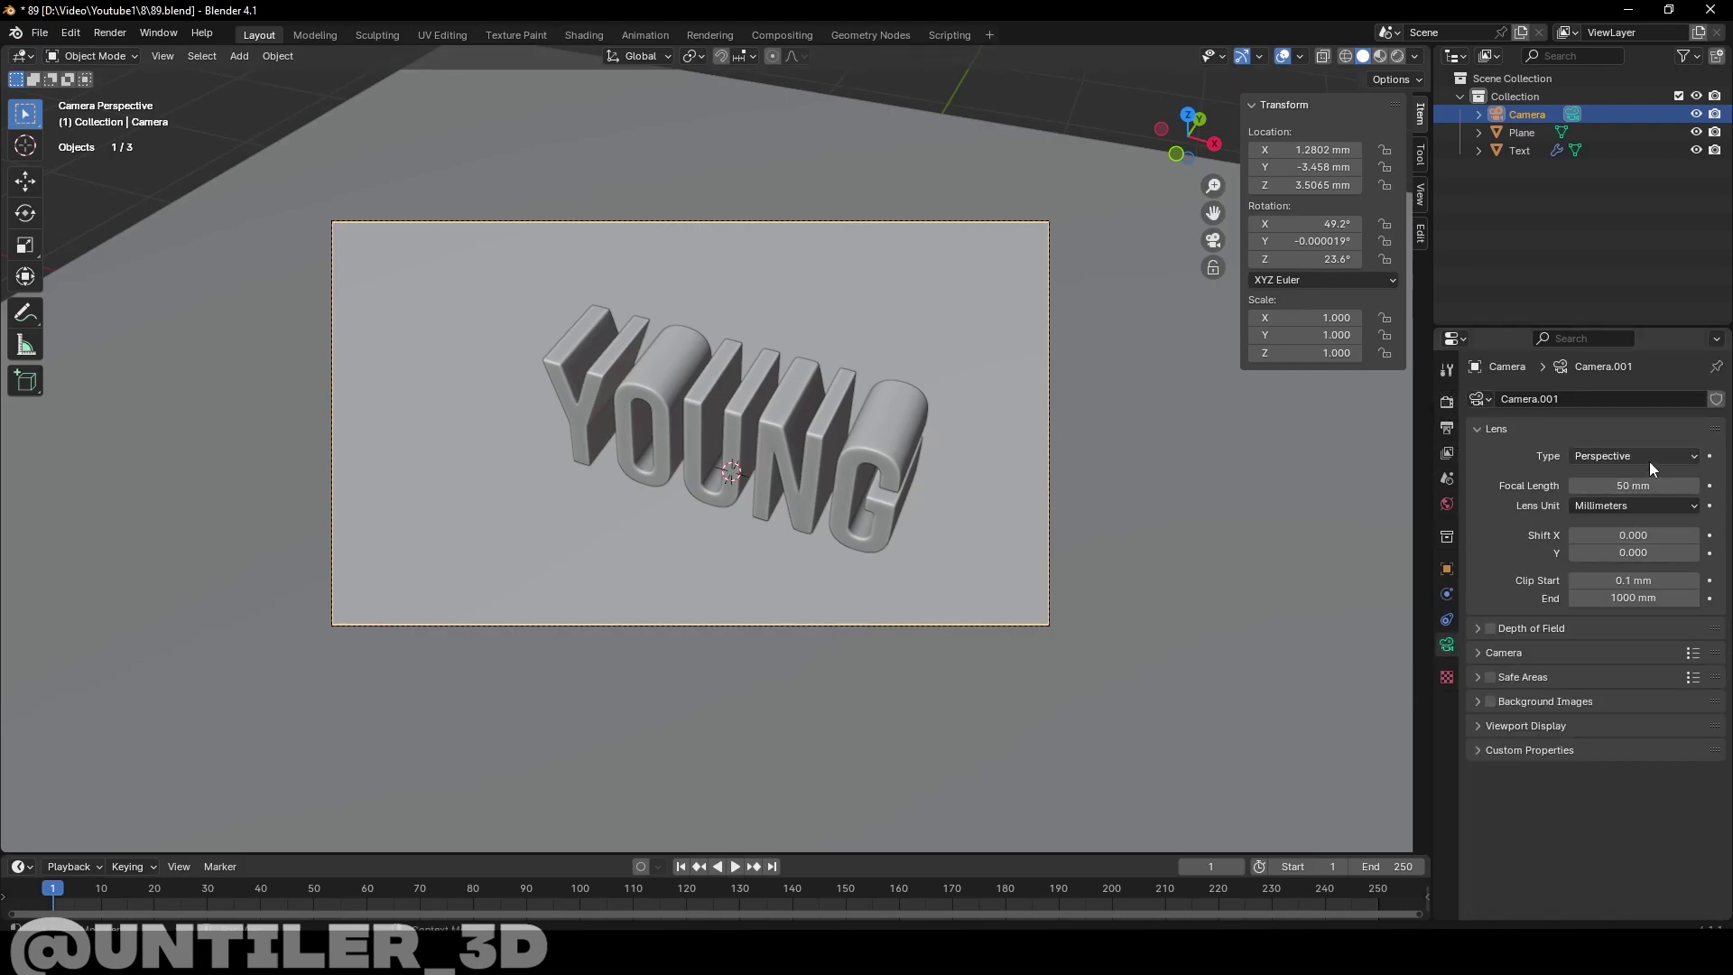
{"action": "left_click", "coordinate": [1644, 456]}
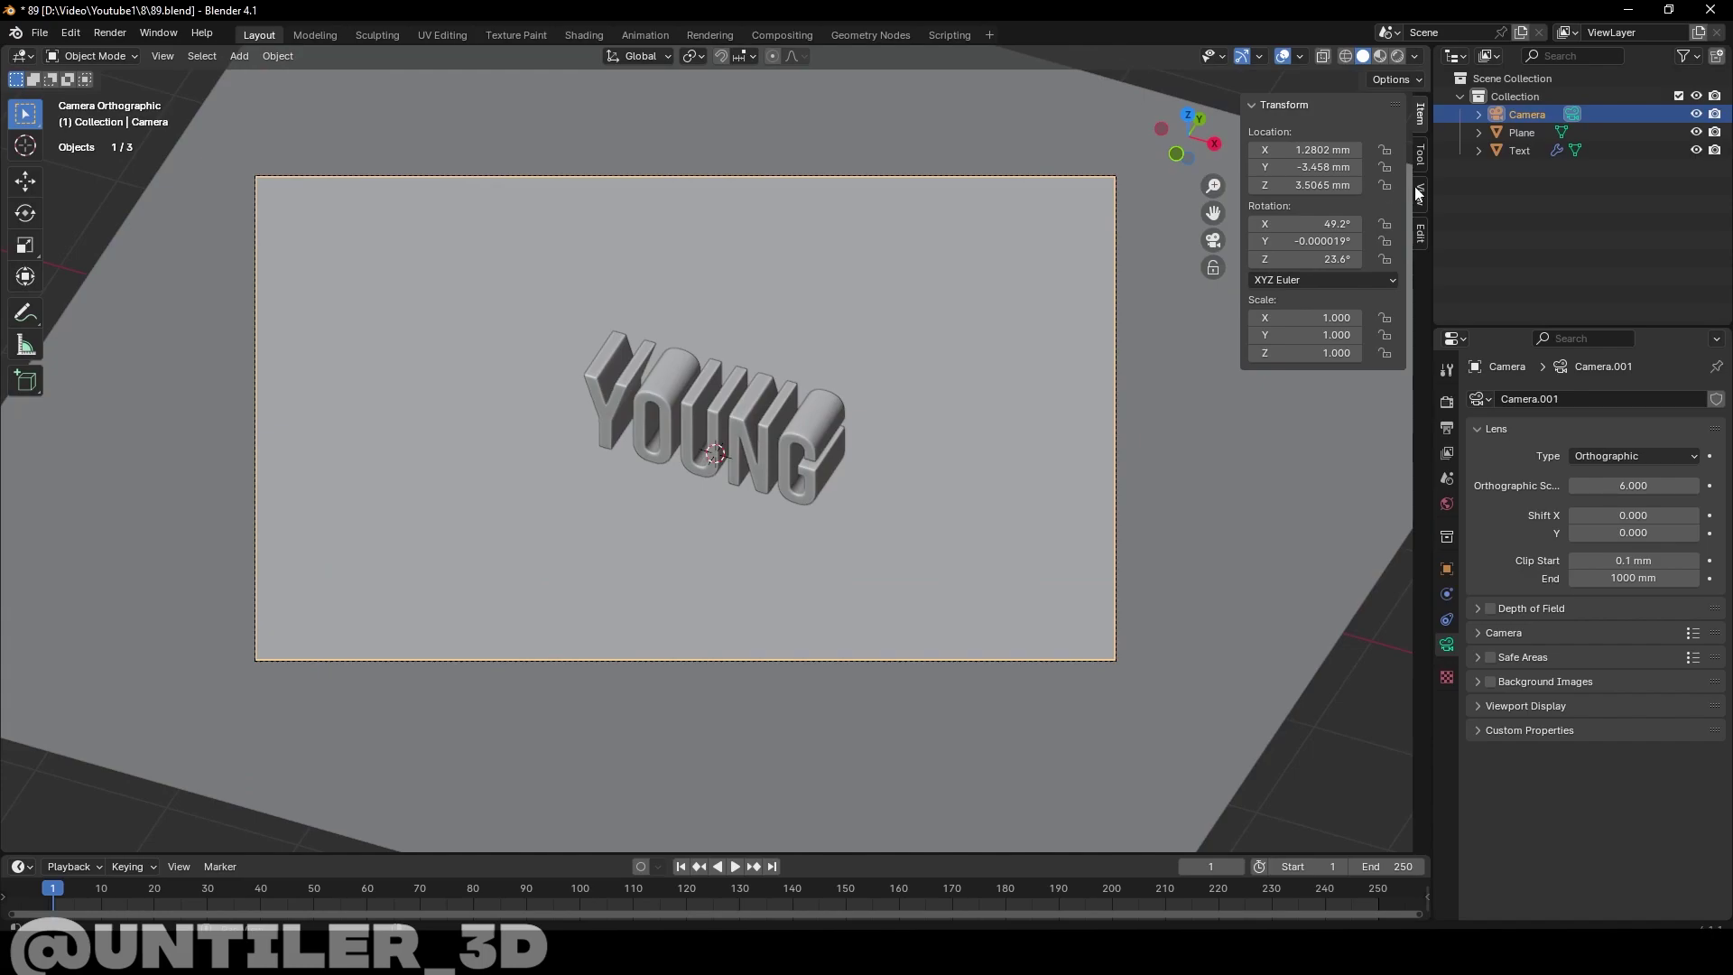
Lock the camera to the view and reframe it around YOUNG
{"action": "left_click", "coordinate": [1419, 193]}
{"action": "mouse_move", "coordinate": [1129, 349]}
{"action": "middle_mouse_down"}
{"action": "mouse_move", "coordinate": [949, 384]}
{"action": "mouse_move", "coordinate": [1040, 384]}
{"action": "mouse_move", "coordinate": [1020, 384]}
{"action": "middle_mouse_up"}
{"action": "scroll", "coordinate": [1010, 392], "scroll_direction": "up", "scroll_amount": 1}
{"action": "scroll", "coordinate": [1010, 392], "scroll_direction": "down", "scroll_amount": 2}
{"action": "scroll", "coordinate": [1011, 392], "scroll_direction": "up", "scroll_amount": 1}
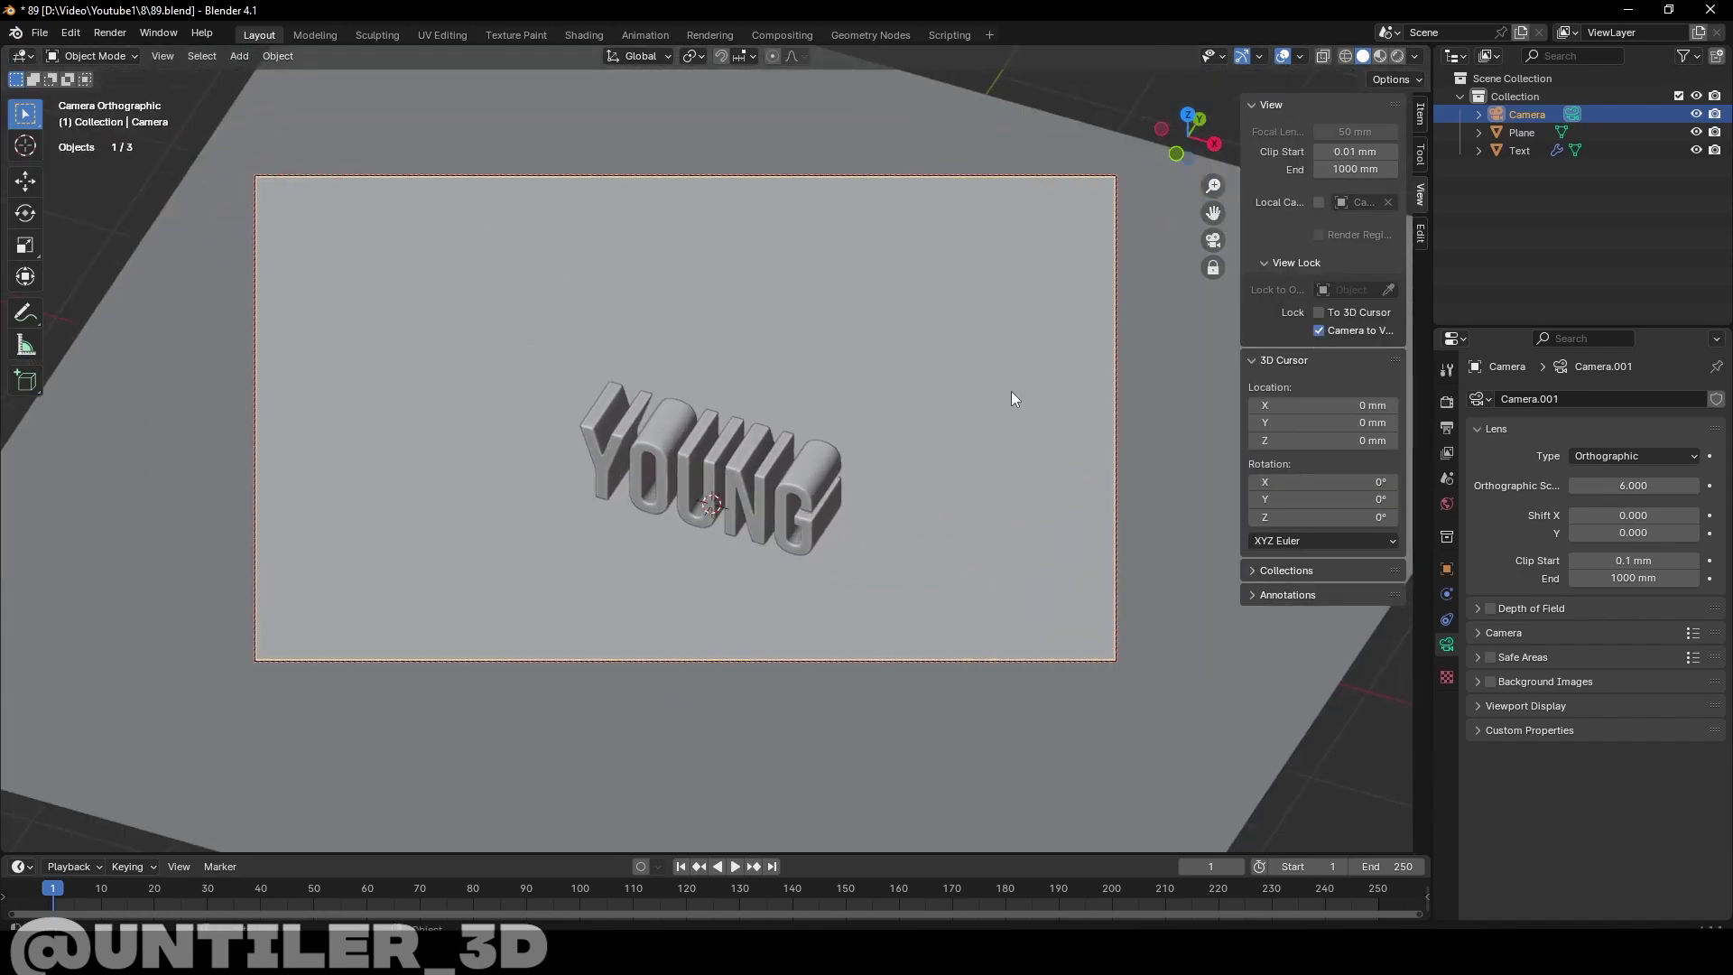
{"action": "scroll", "coordinate": [942, 444], "scroll_direction": "up", "scroll_amount": 6}
{"action": "scroll", "coordinate": [942, 444], "scroll_direction": "down", "scroll_amount": 2}
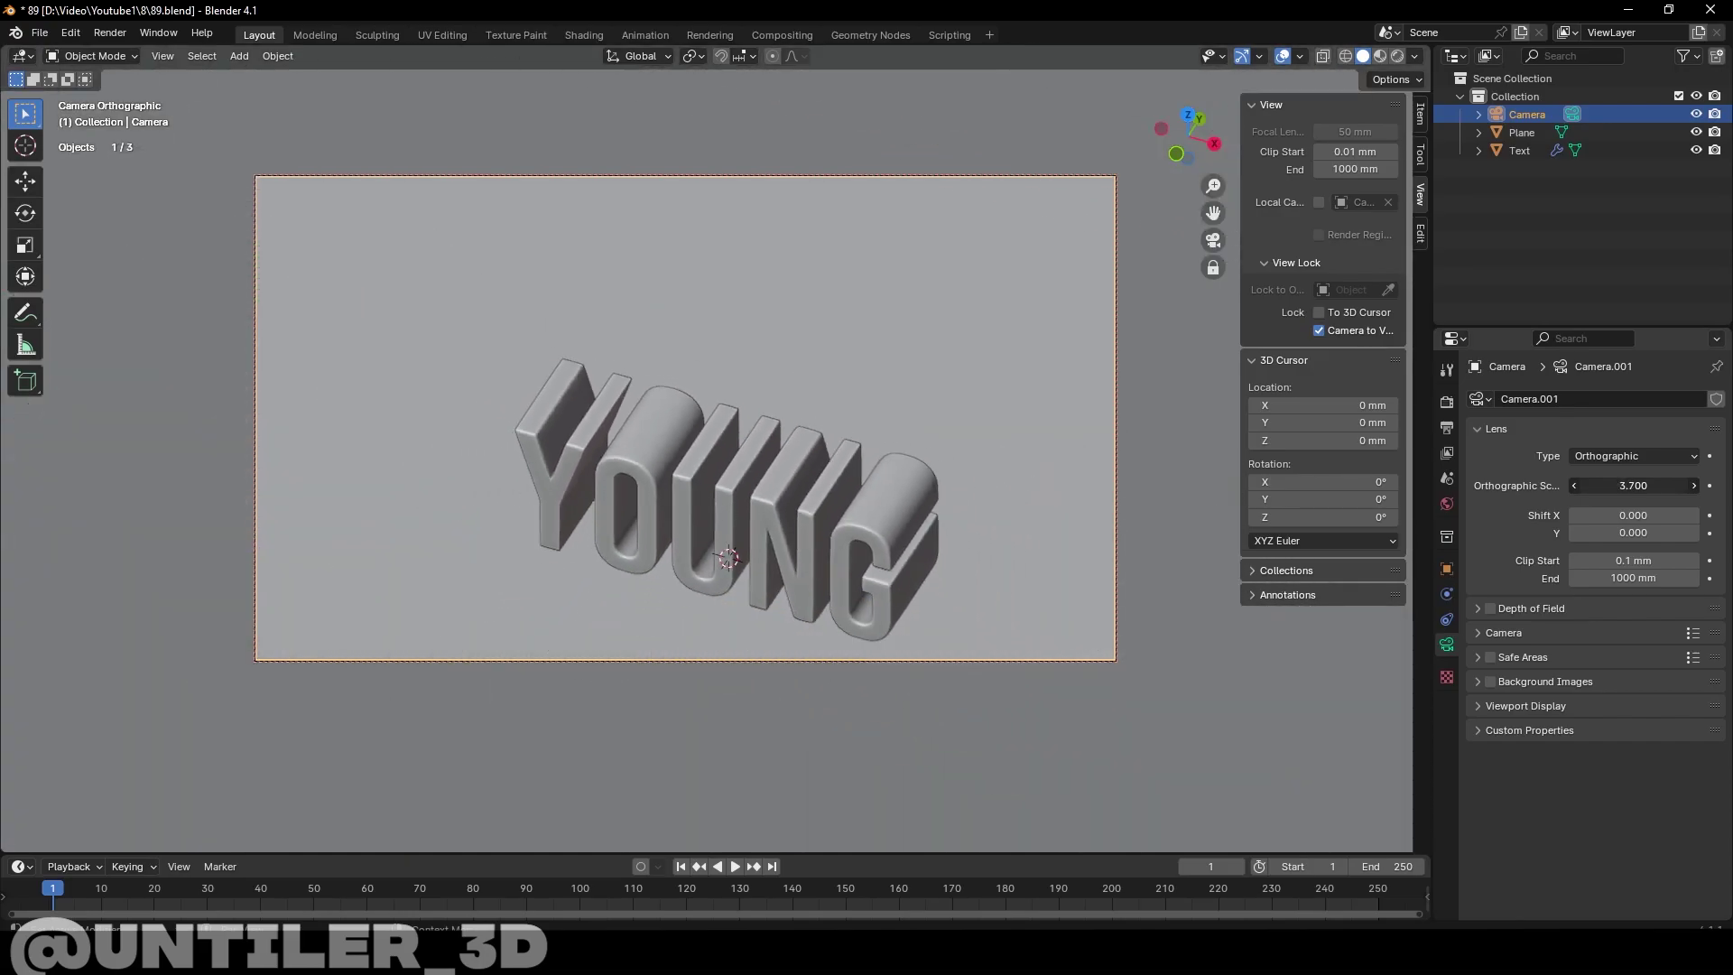
{"action": "mouse_move", "coordinate": [942, 444]}
{"action": "middle_mouse_down", "text": "shift"}
{"action": "mouse_move", "coordinate": [945, 365]}
{"action": "mouse_move", "coordinate": [927, 374]}
{"action": "middle_mouse_up", "text": "shift"}
Set the render resolution to a square 2048 × 2048 px
{"action": "left_click", "coordinate": [1446, 427]}
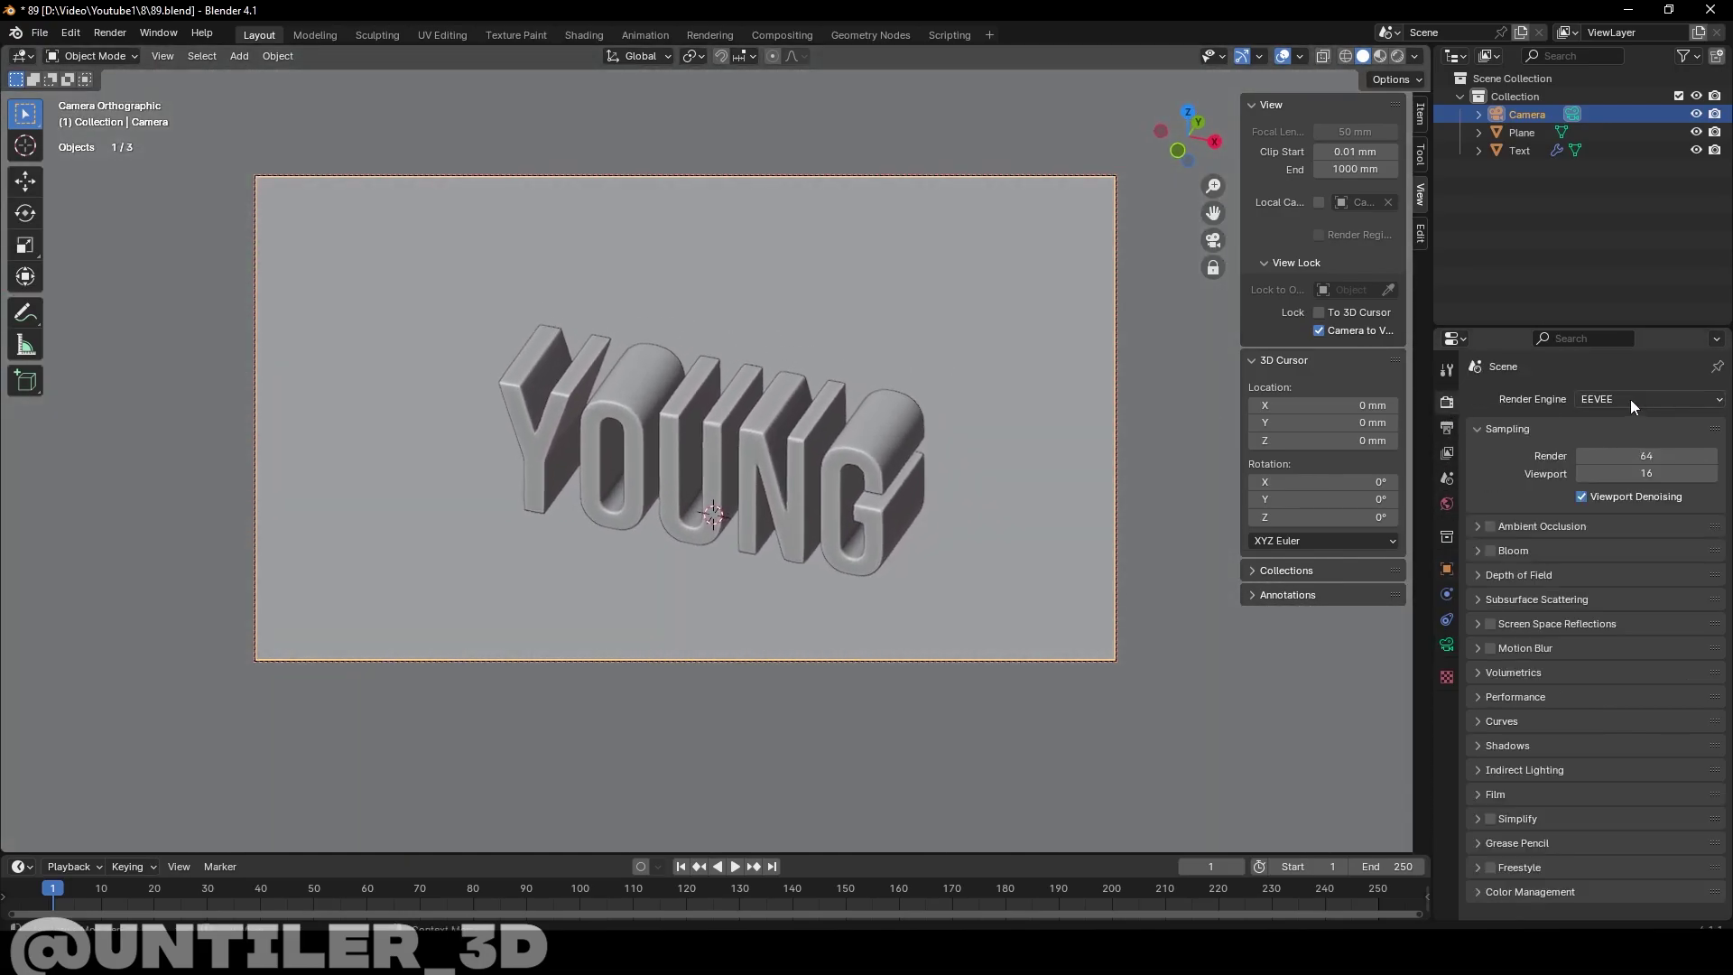
{"action": "type", "text": "2048"}
{"action": "key", "text": "Return"}
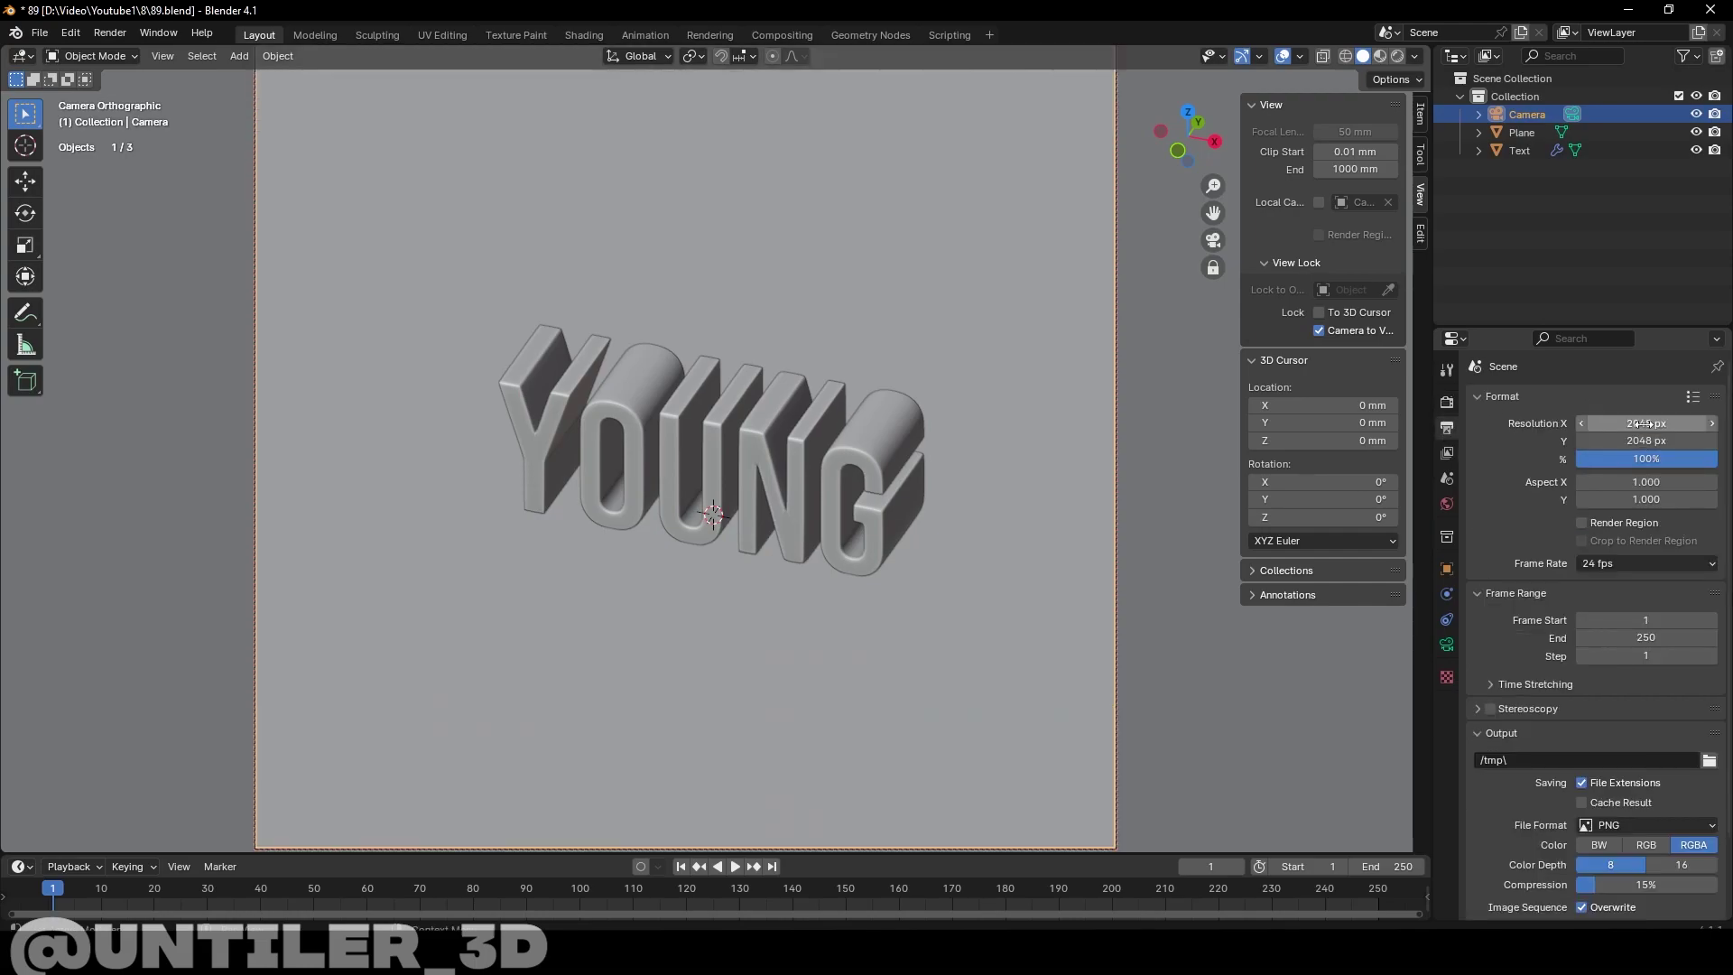
{"action": "scroll", "coordinate": [966, 495], "scroll_direction": "down", "scroll_amount": 3}
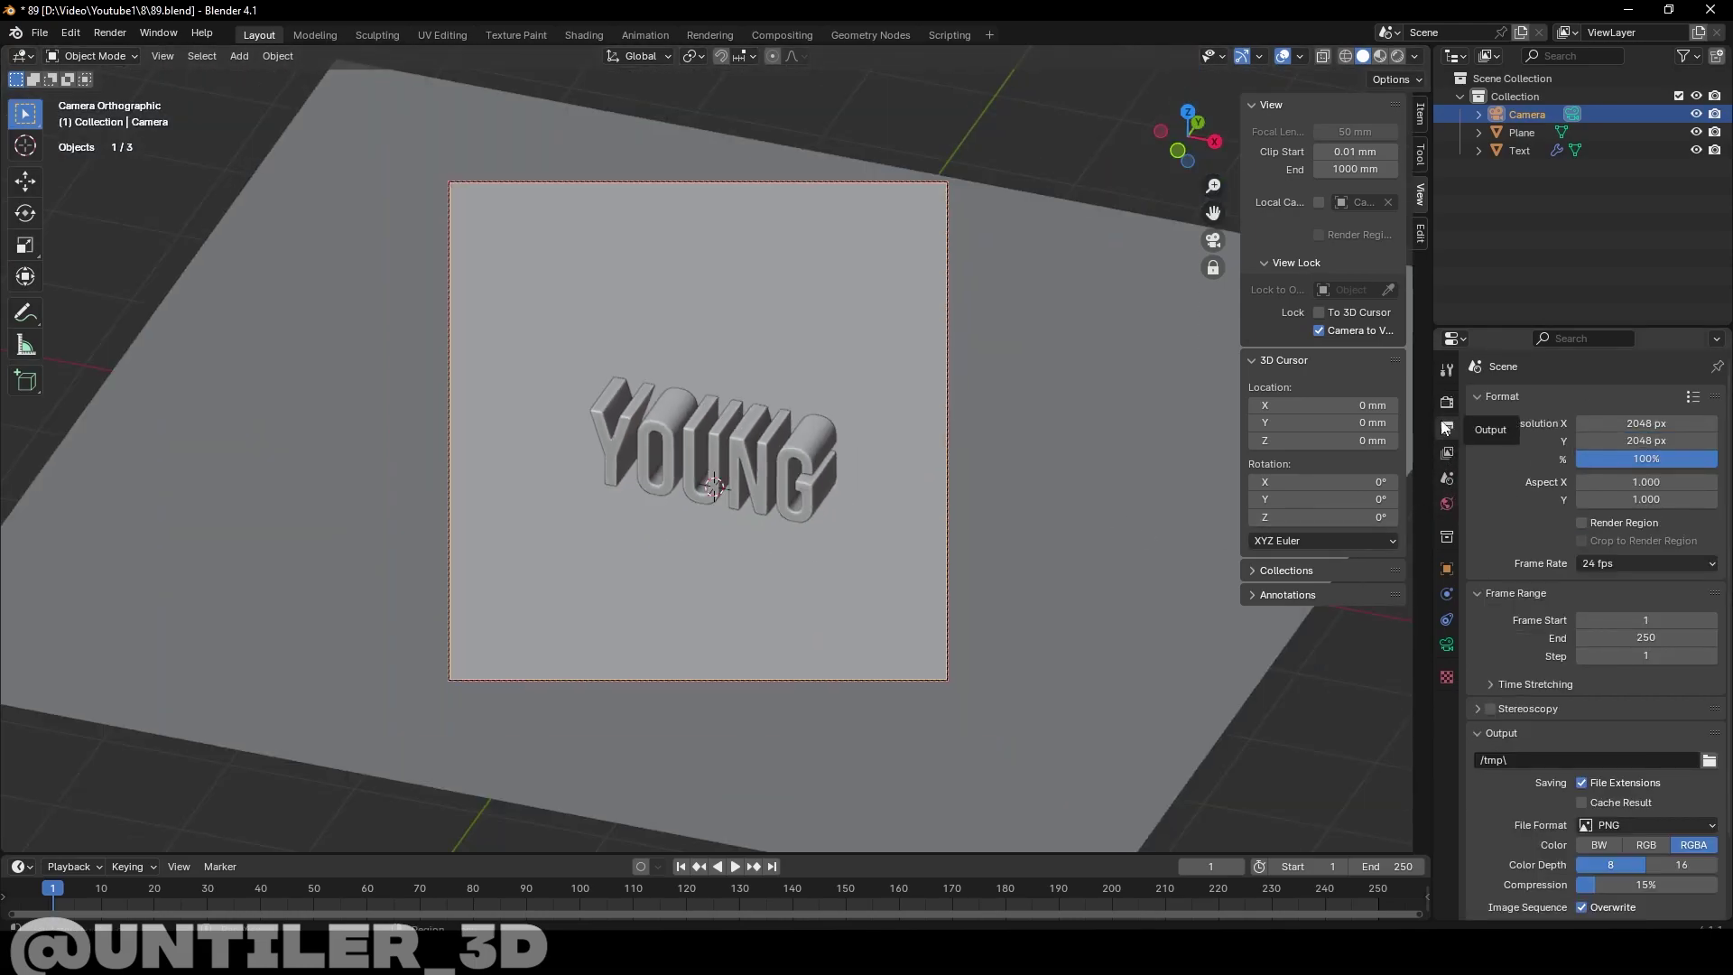
Enable camera safe areas with title-safe margins of 0.406 and 0.655
{"action": "left_click", "coordinate": [1446, 644]}
{"action": "left_click", "coordinate": [1478, 657]}
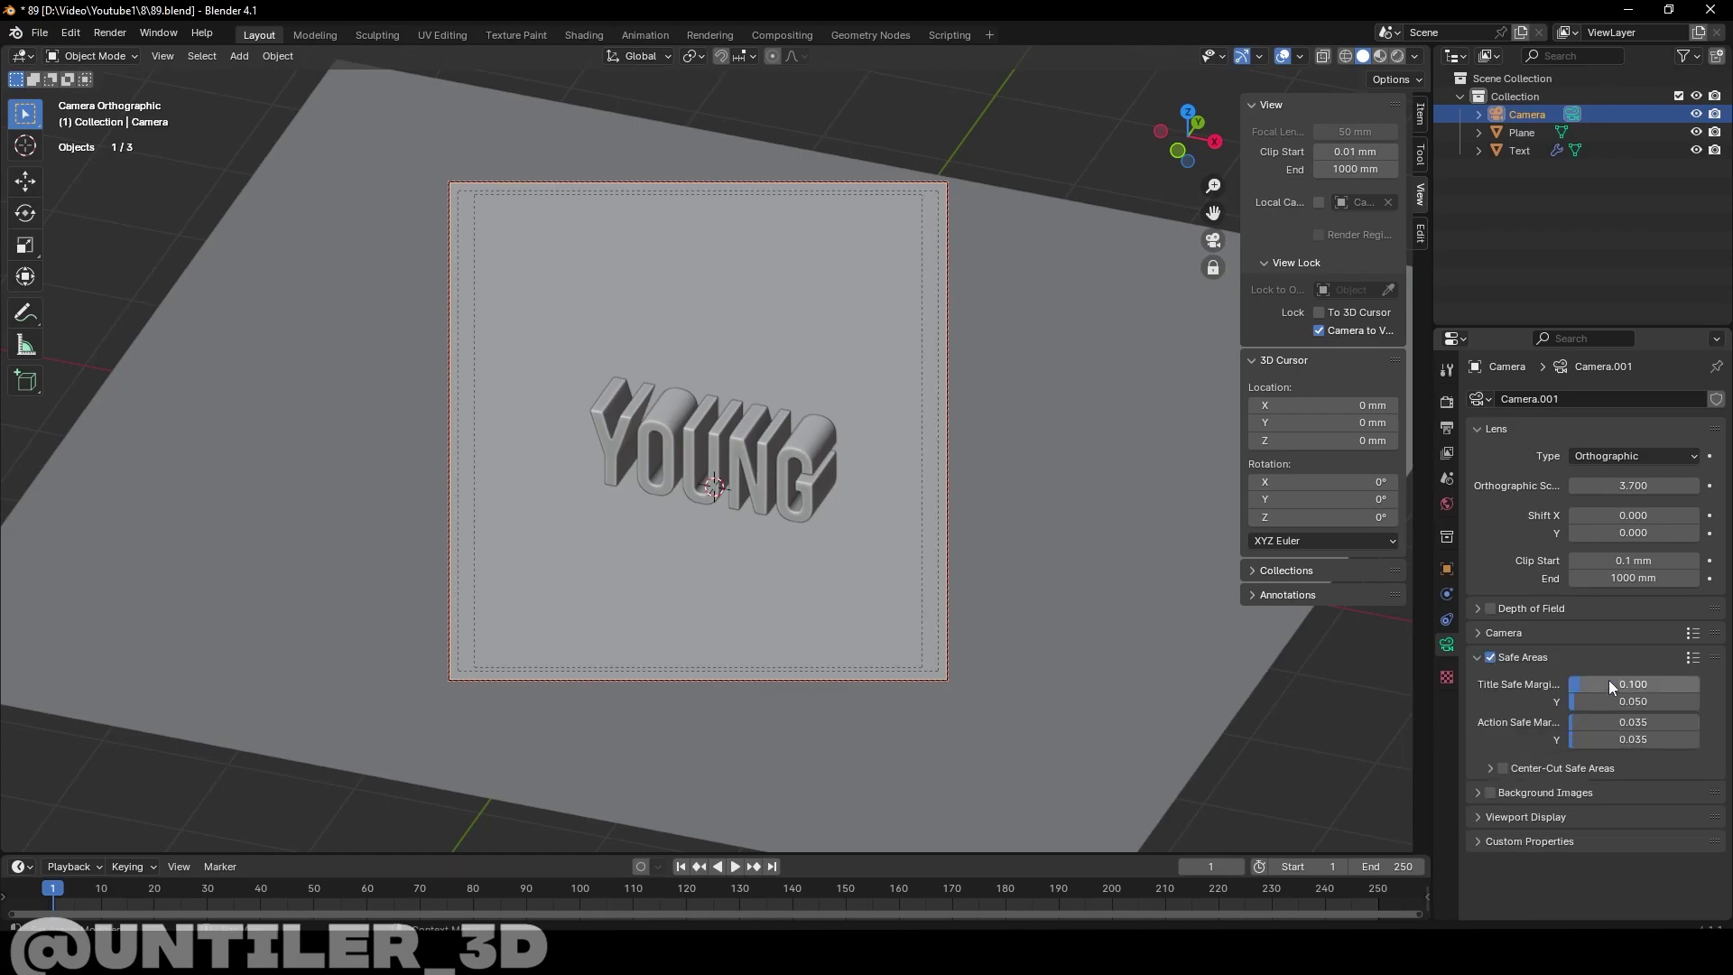
{"action": "left_click_drag", "start_coordinate": [1609, 682], "coordinate": [1625, 683]}
{"action": "left_click_drag", "start_coordinate": [1574, 701], "coordinate": [1639, 701]}
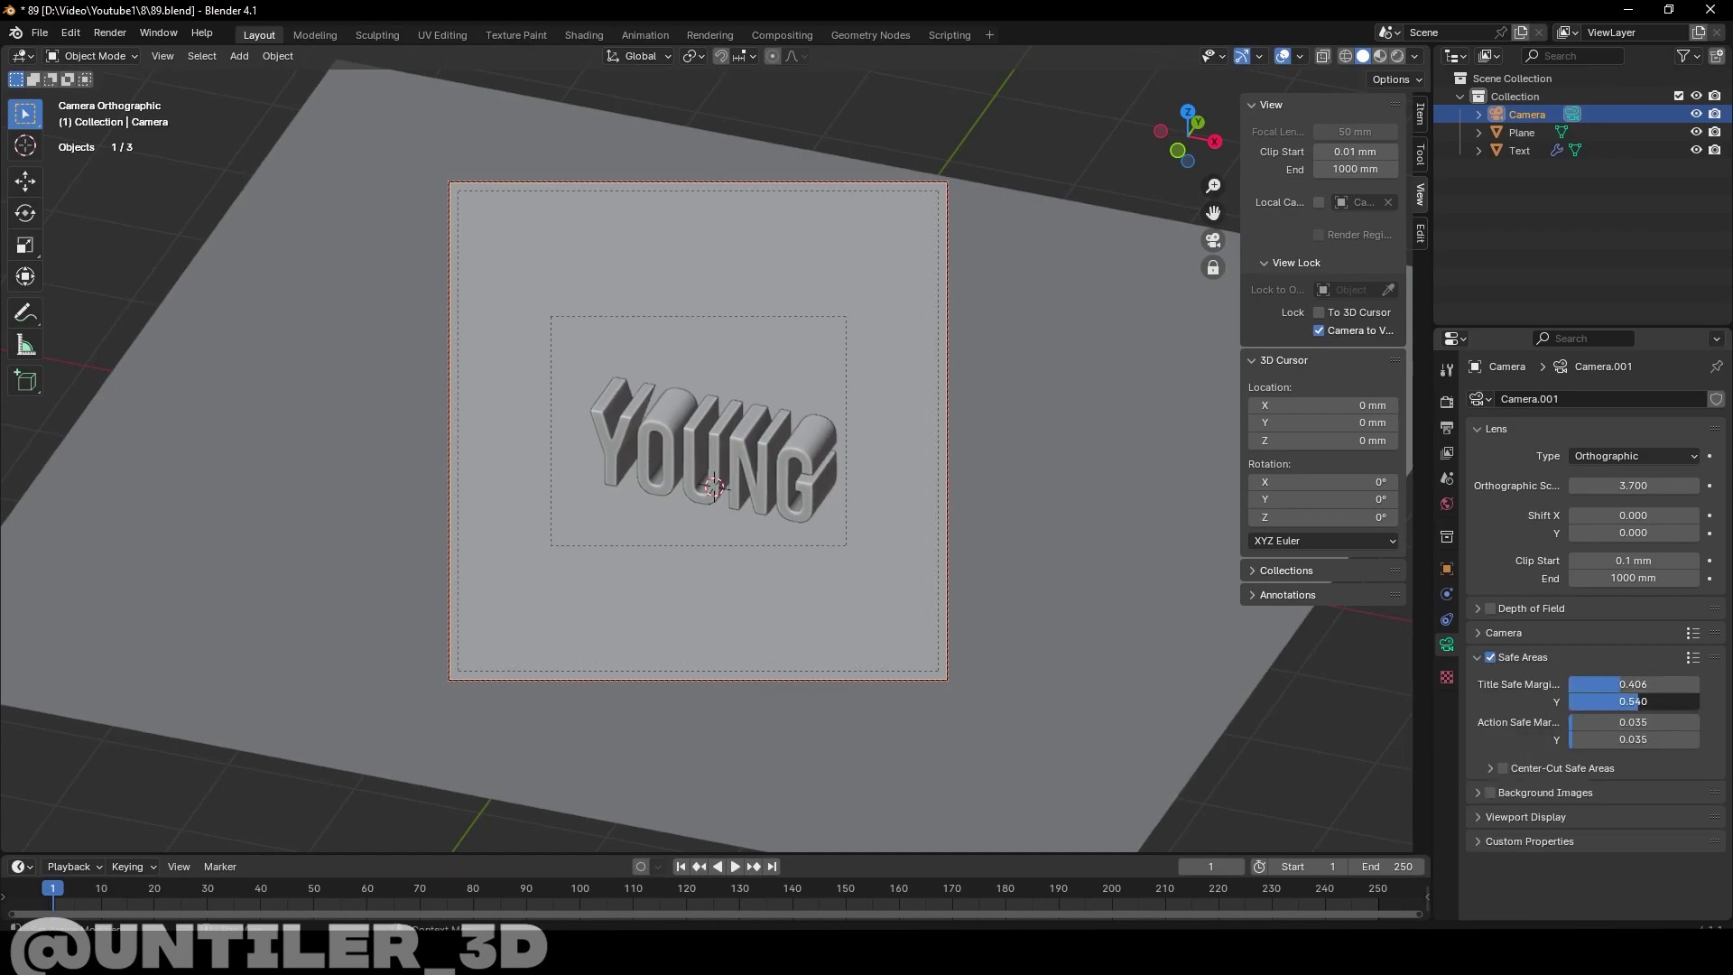
Fine-tune the camera's orthographic scale to 3.31 around YOUNG
{"action": "scroll", "coordinate": [799, 498], "scroll_direction": "up", "scroll_amount": 1}
{"action": "mouse_move", "coordinate": [908, 500]}
{"action": "middle_mouse_down"}
{"action": "mouse_move", "coordinate": [944, 483]}
{"action": "mouse_move", "coordinate": [890, 467]}
{"action": "middle_mouse_up"}
{"action": "scroll", "coordinate": [944, 483], "scroll_direction": "down", "scroll_amount": 1}
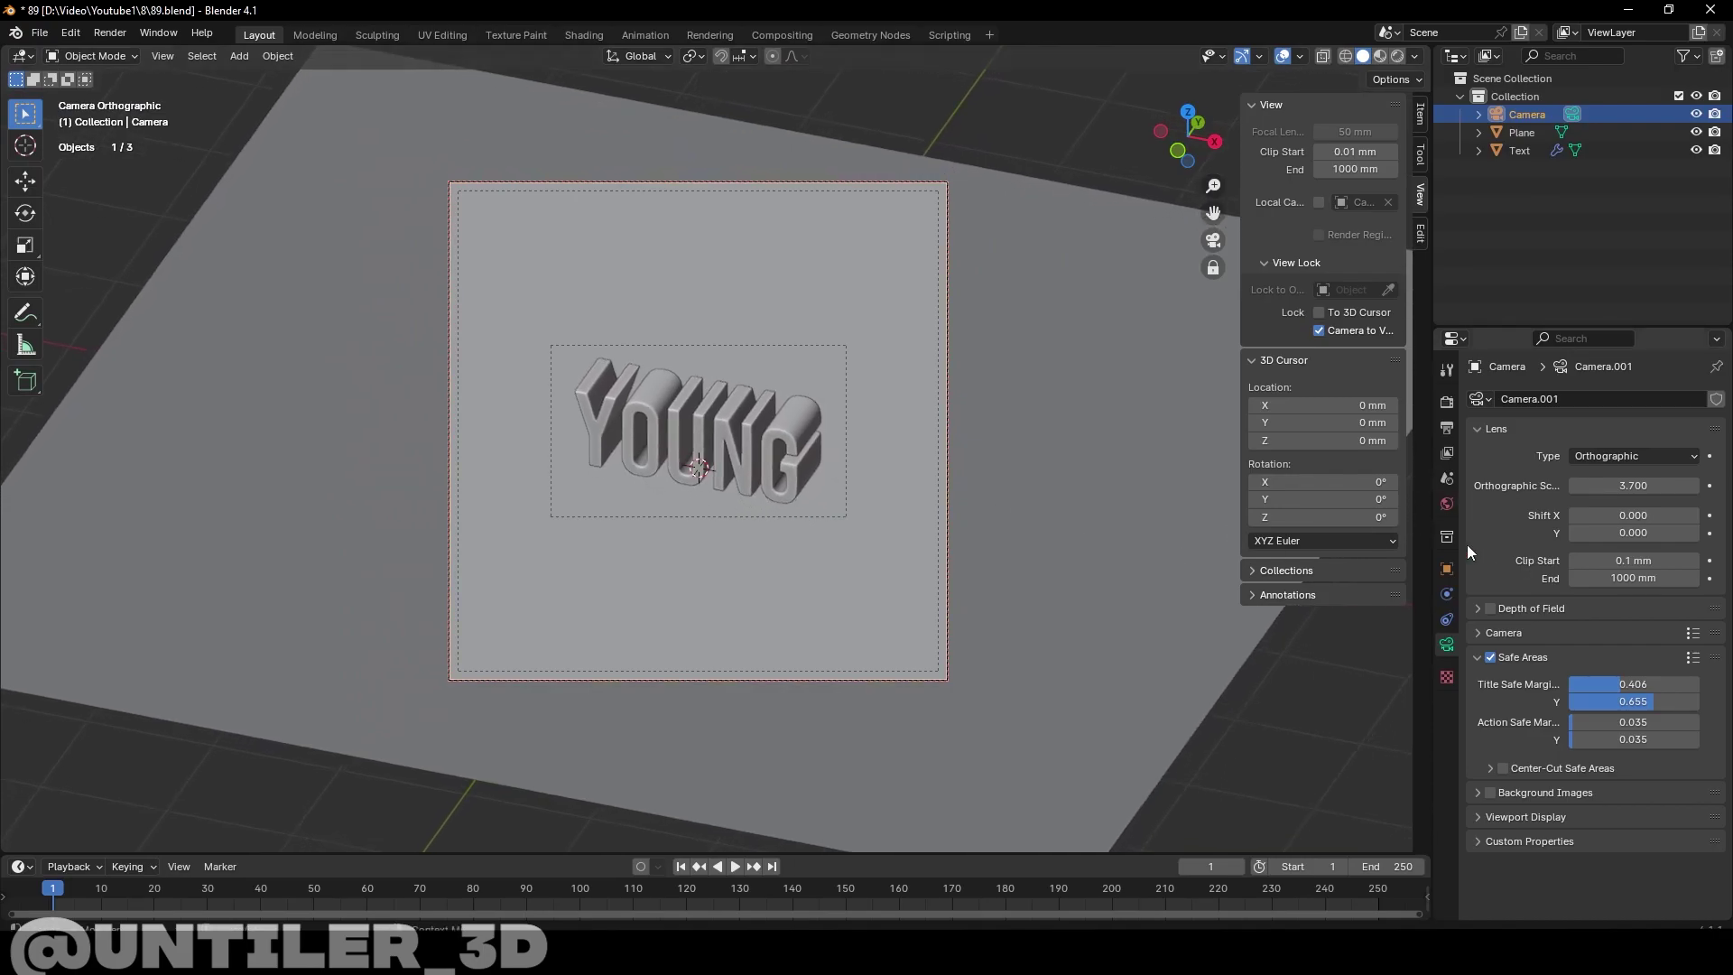
{"action": "left_click_drag", "start_coordinate": [1633, 485], "coordinate": [1112, 484]}
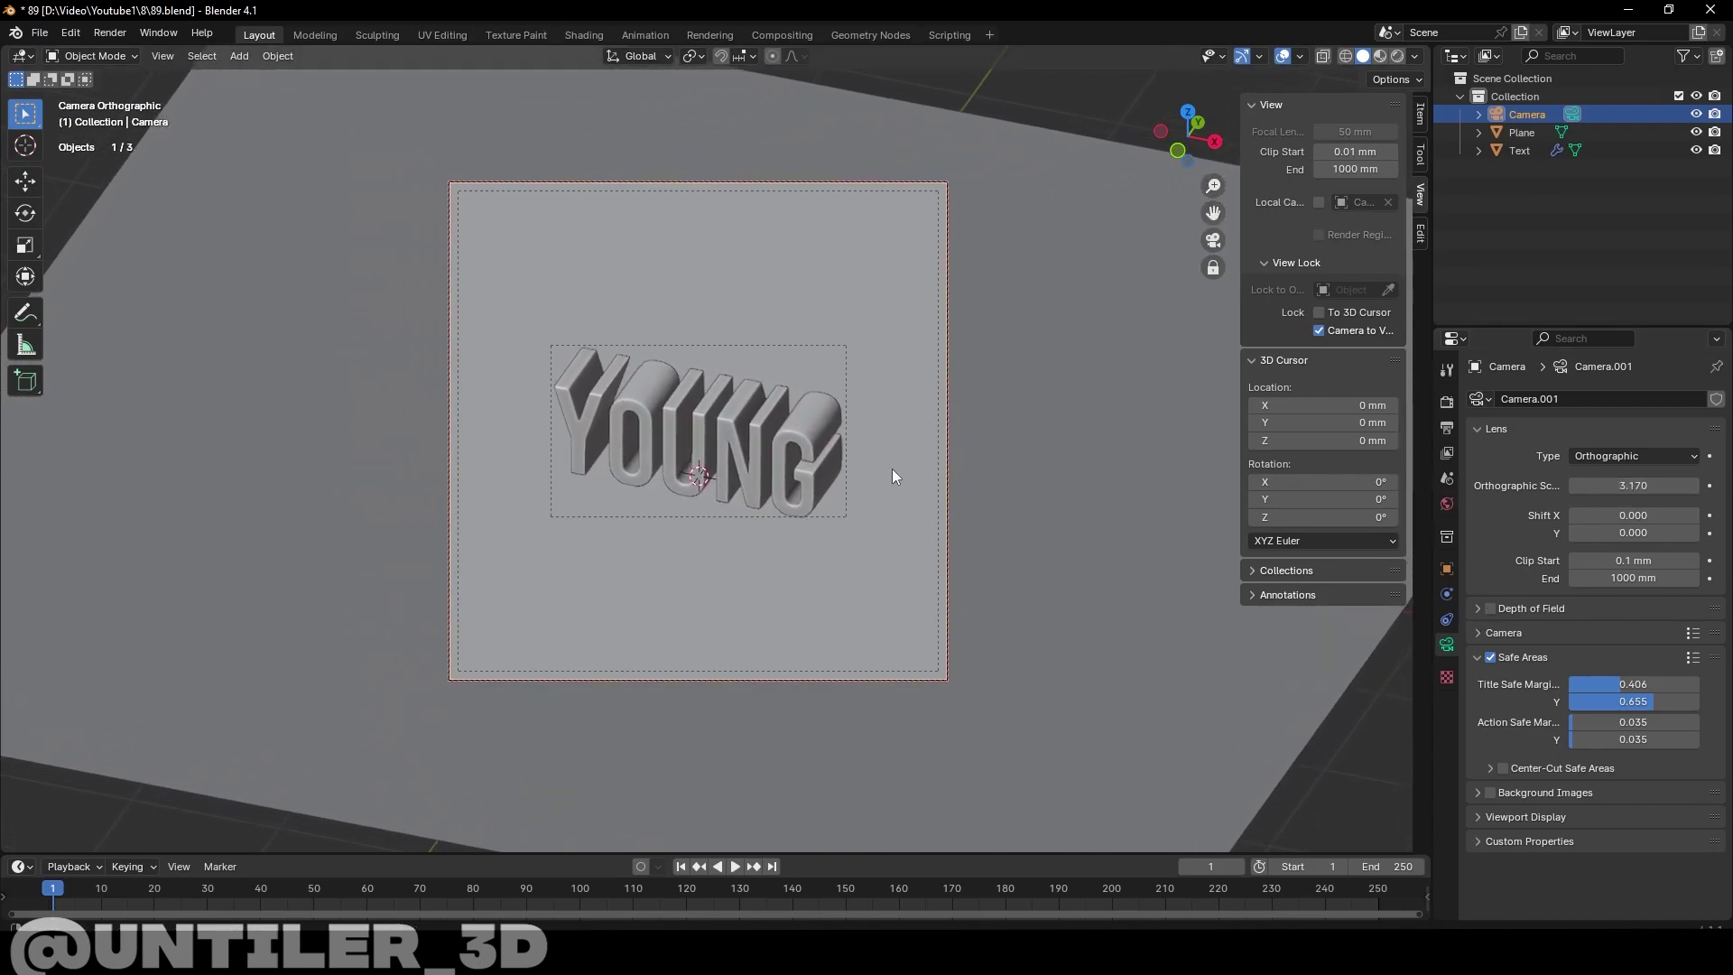
{"action": "middle_click_drag", "start_coordinate": [891, 480], "coordinate": [890, 466]}
{"action": "left_click_drag", "start_coordinate": [1634, 485], "coordinate": [1660, 485]}
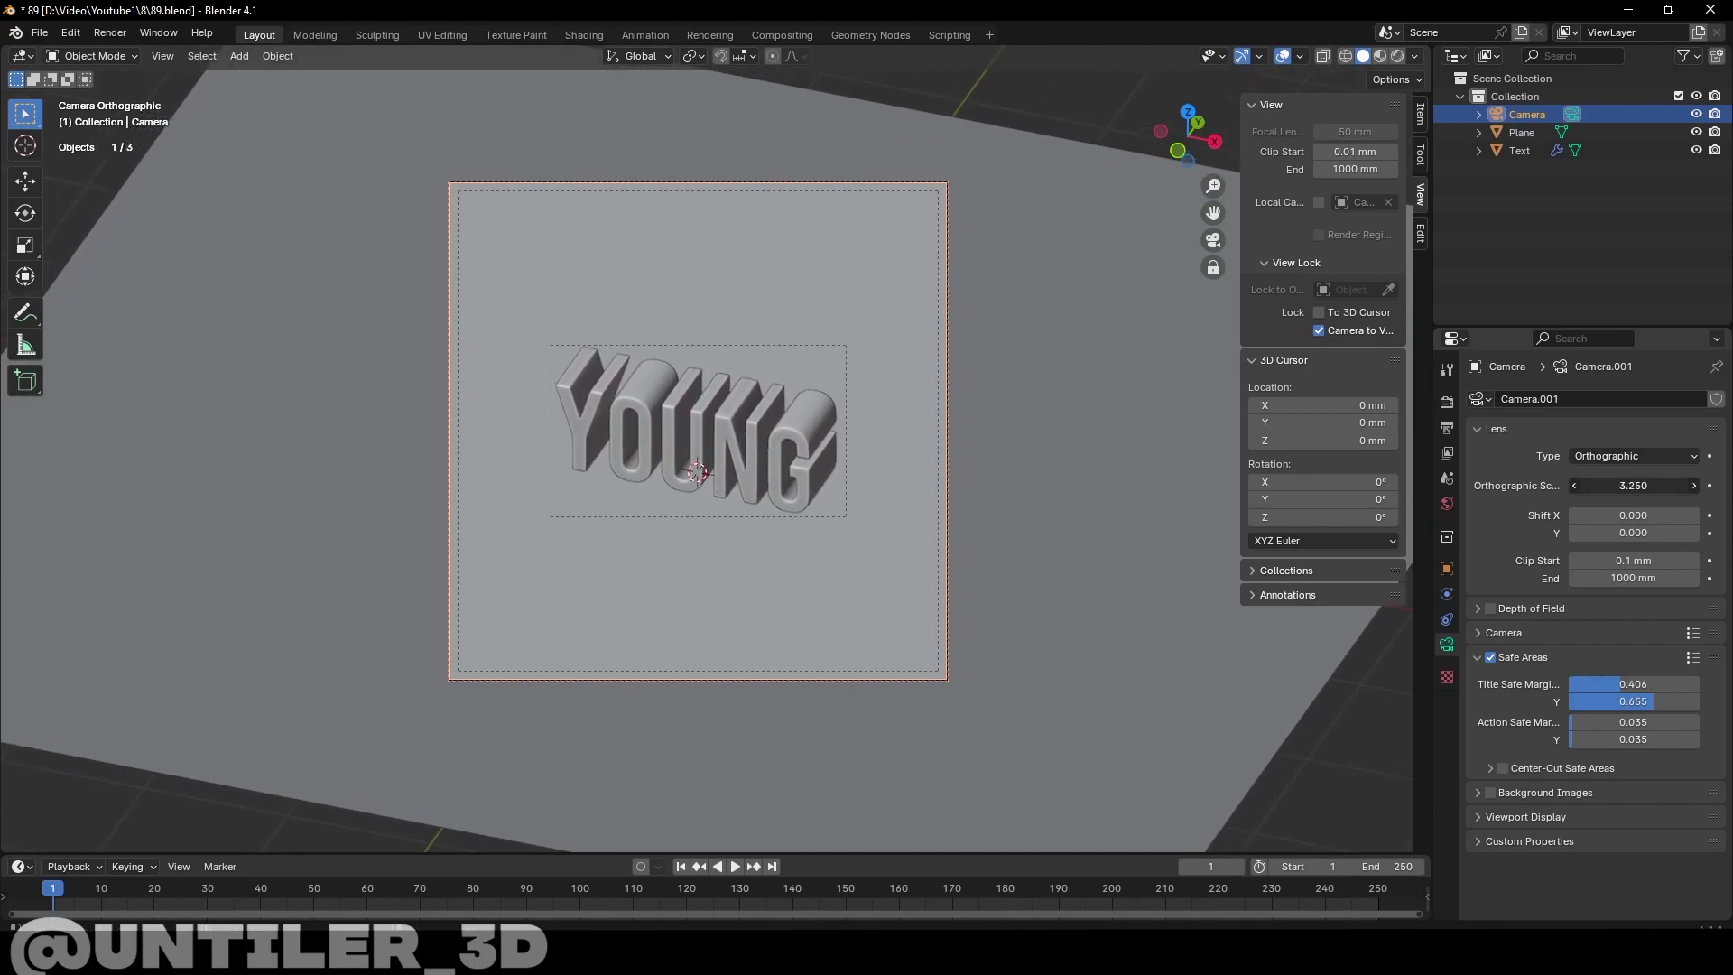
{"action": "middle_click_drag", "start_coordinate": [891, 500], "coordinate": [892, 502]}
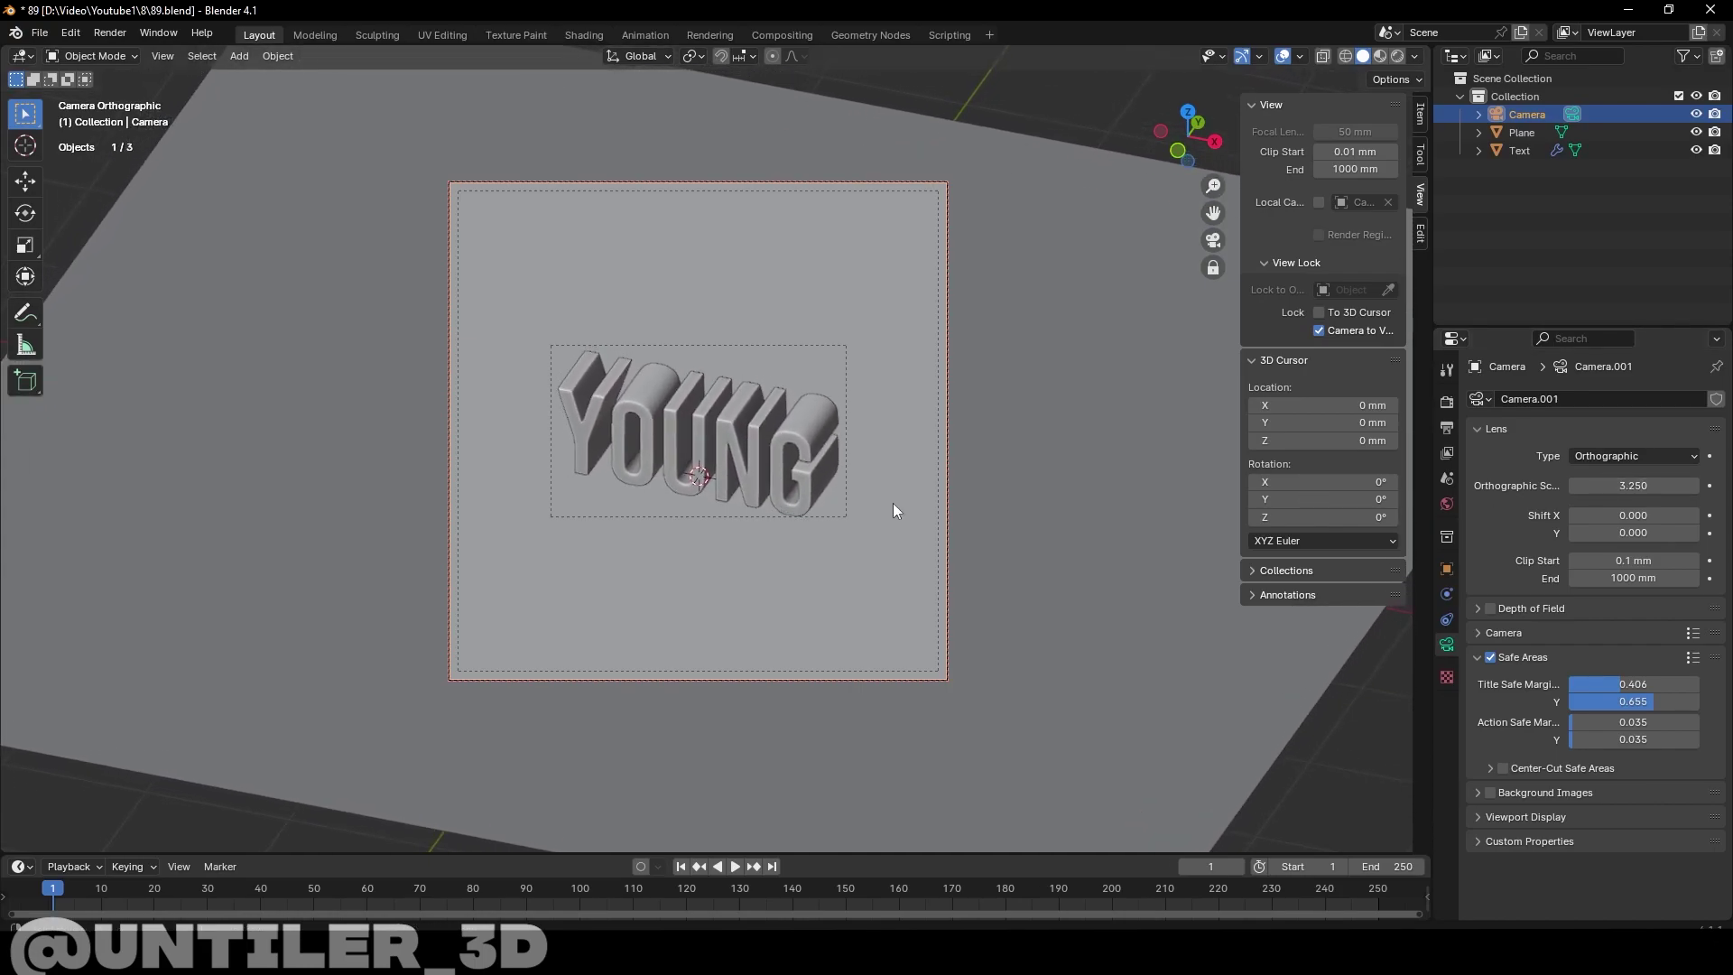
{"action": "left_click_drag", "start_coordinate": [1633, 485], "coordinate": [1640, 485]}
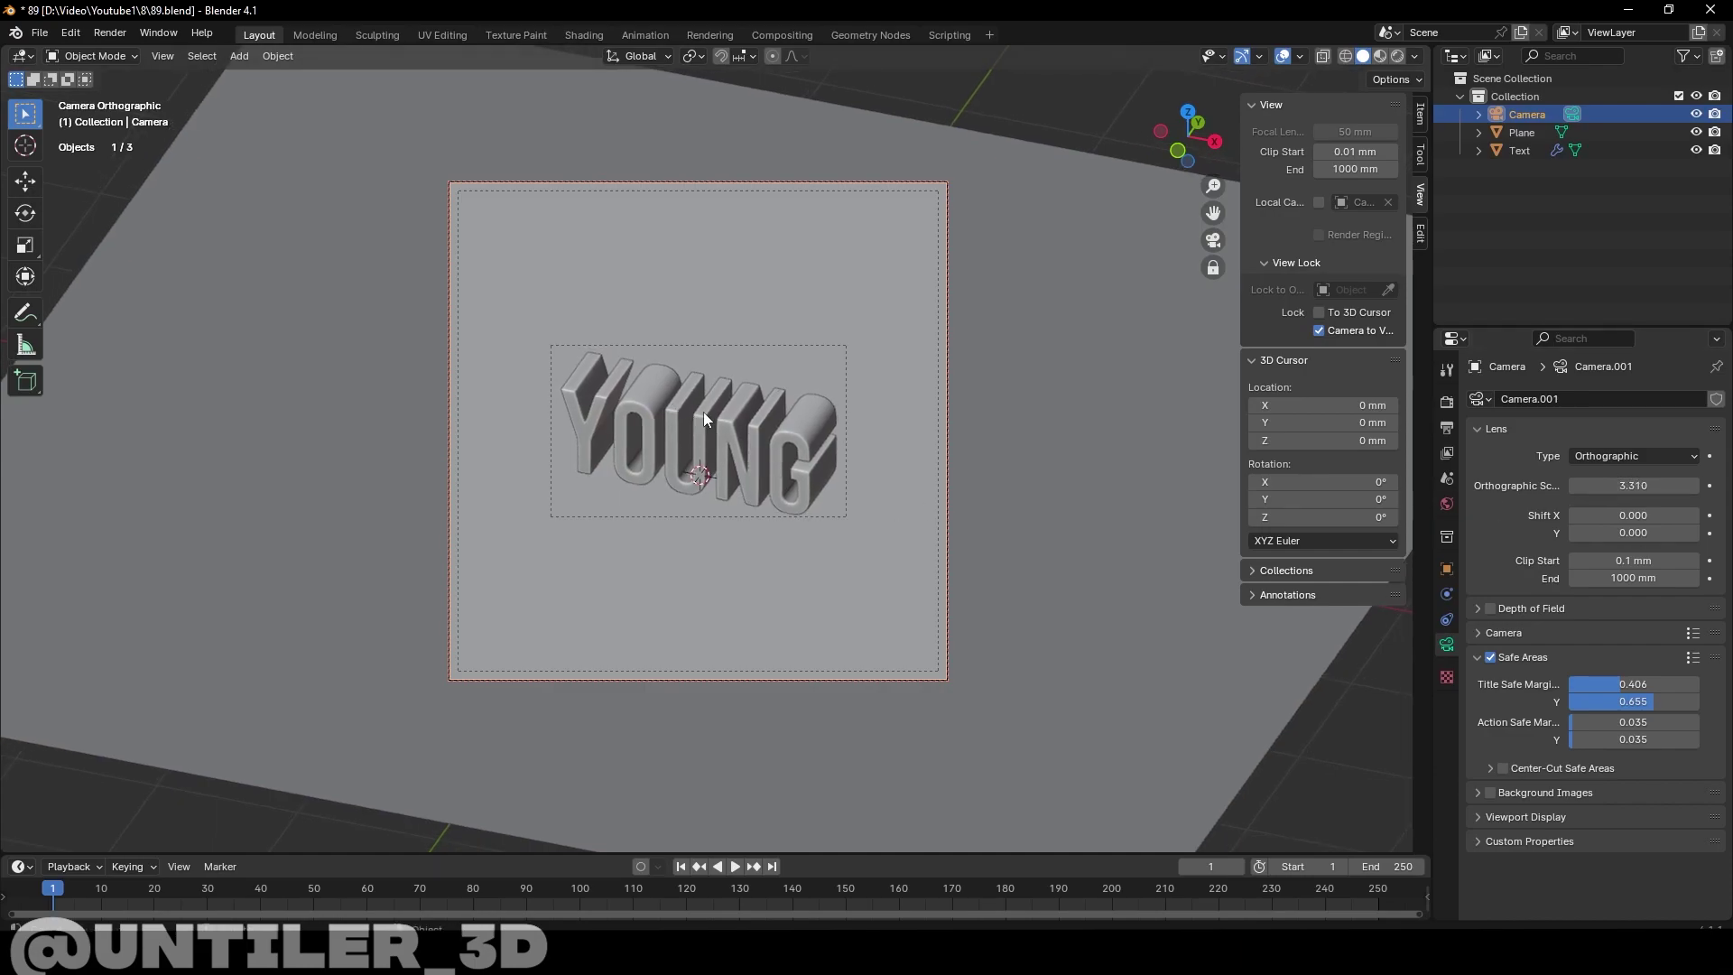
Select the ground plane and create a new material for it in the Shading workspace
{"action": "left_click", "coordinate": [1377, 62]}
{"action": "left_click", "coordinate": [1032, 442]}
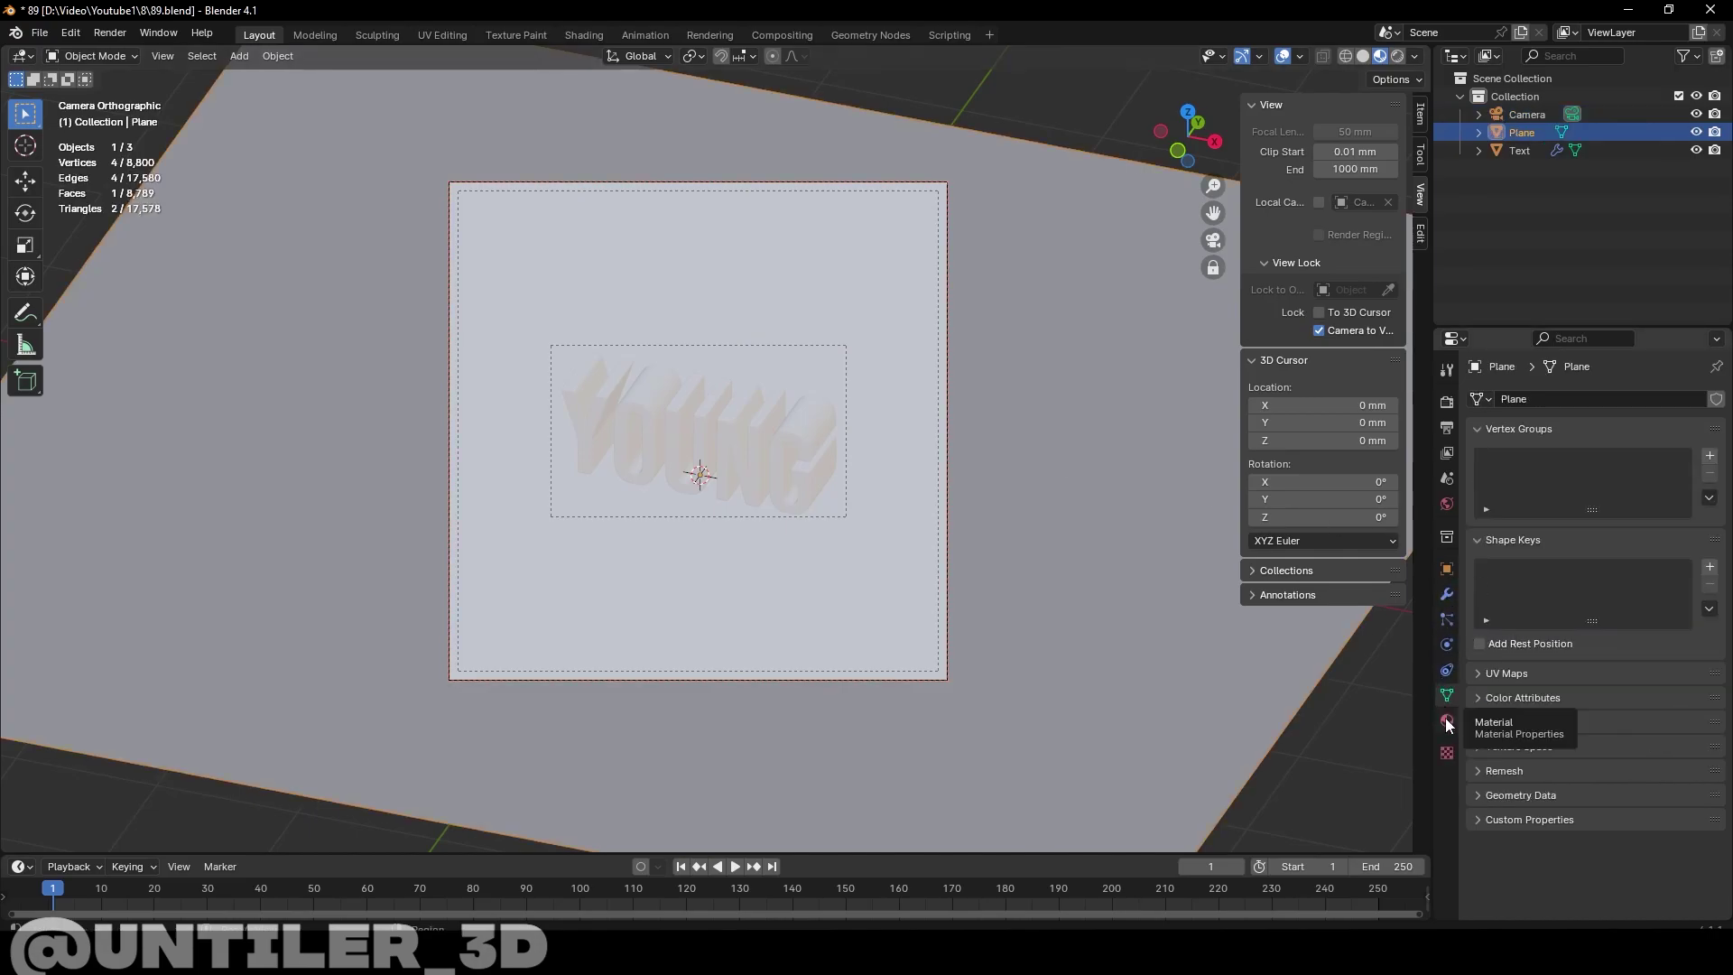
{"action": "left_click", "coordinate": [583, 34]}
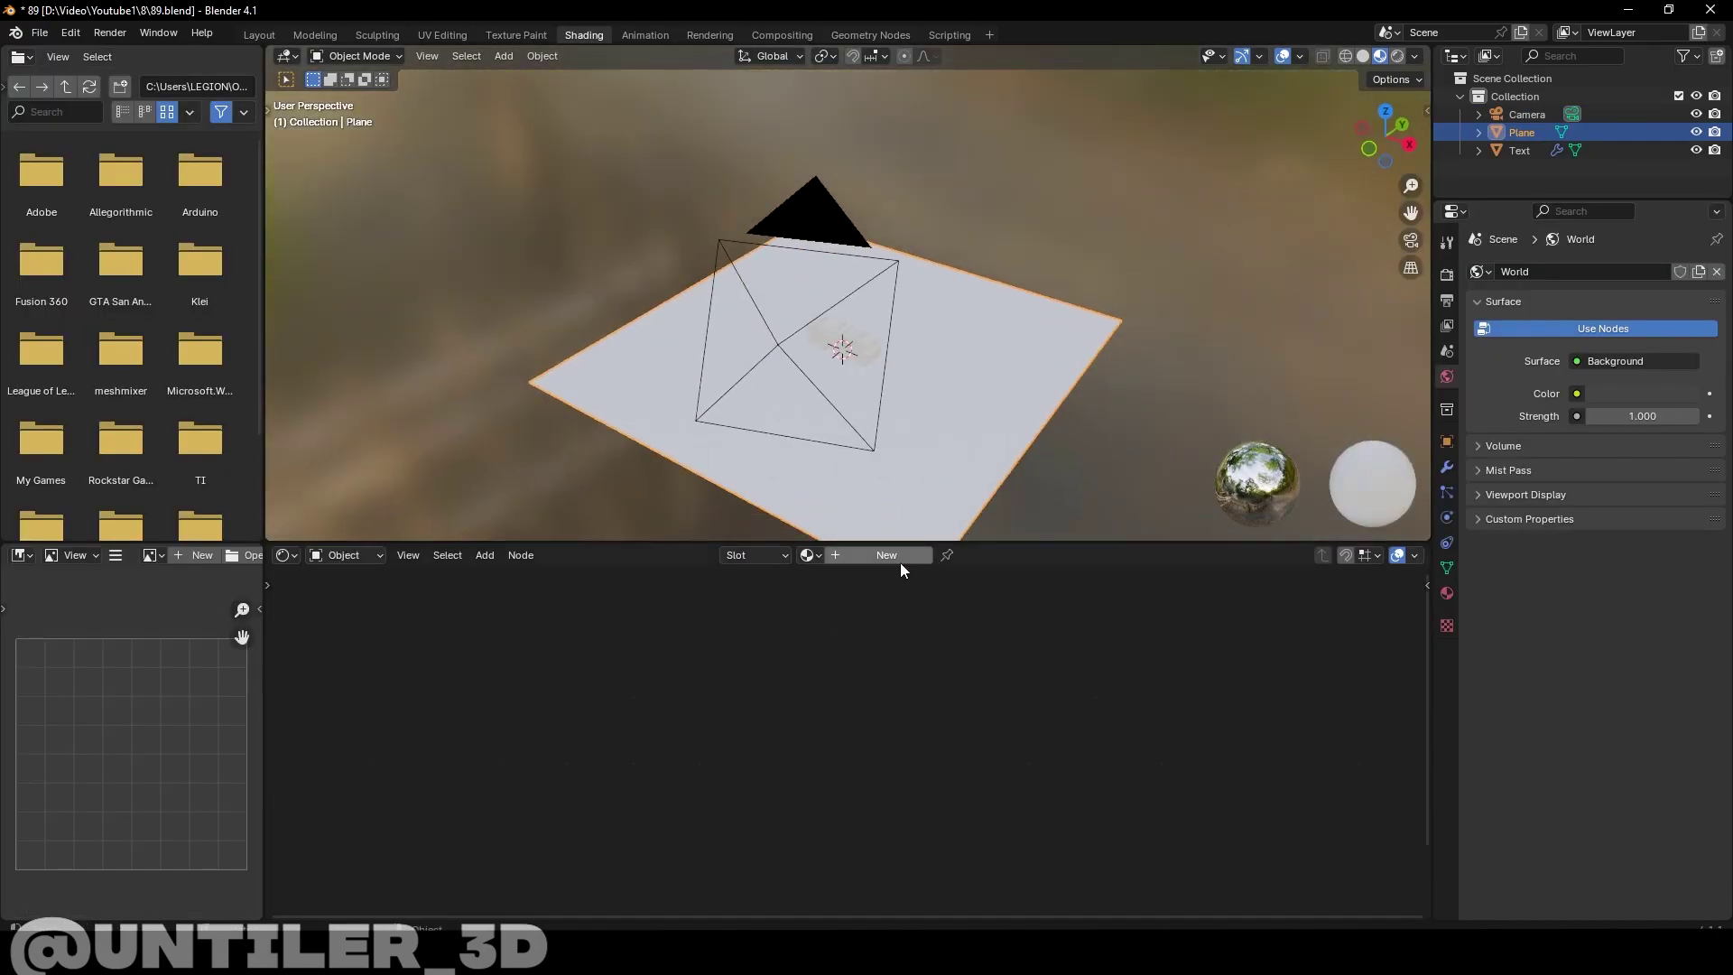
{"action": "left_click", "coordinate": [885, 556]}
Add a Color Ramp node to the plane's shader
{"action": "middle_click_drag", "start_coordinate": [697, 726], "coordinate": [764, 755]}
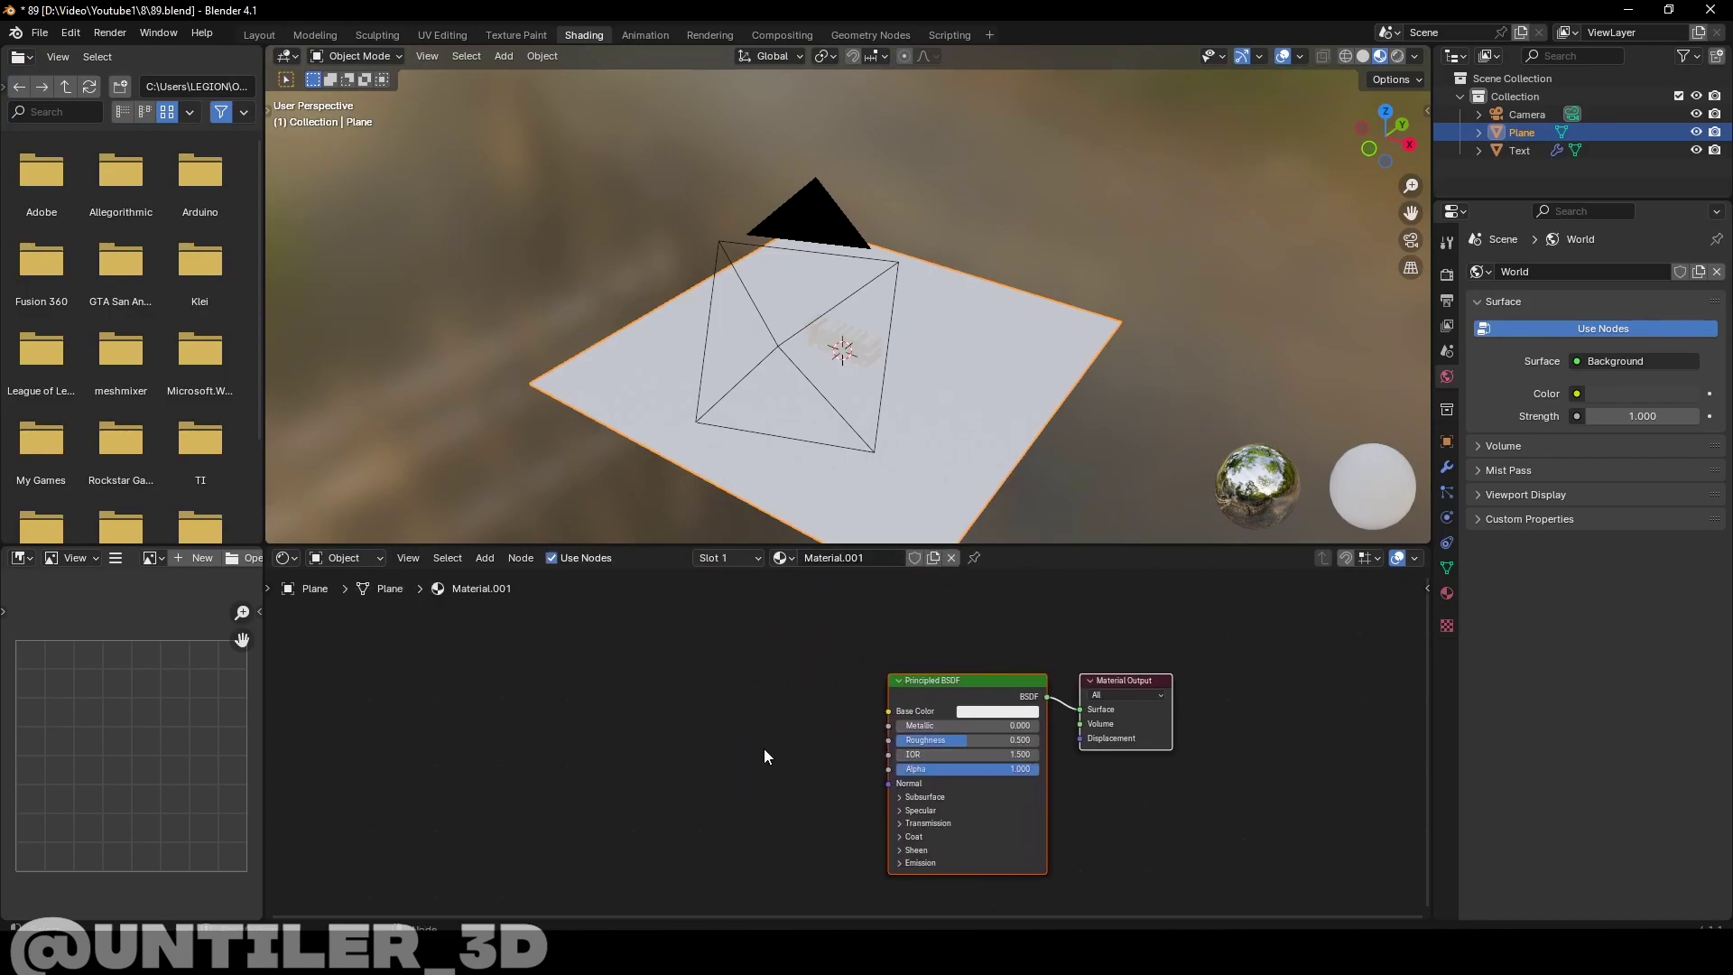
{"action": "scroll", "coordinate": [897, 470], "scroll_direction": "up", "scroll_amount": 2}
{"action": "key", "text": "ctrl+space"}
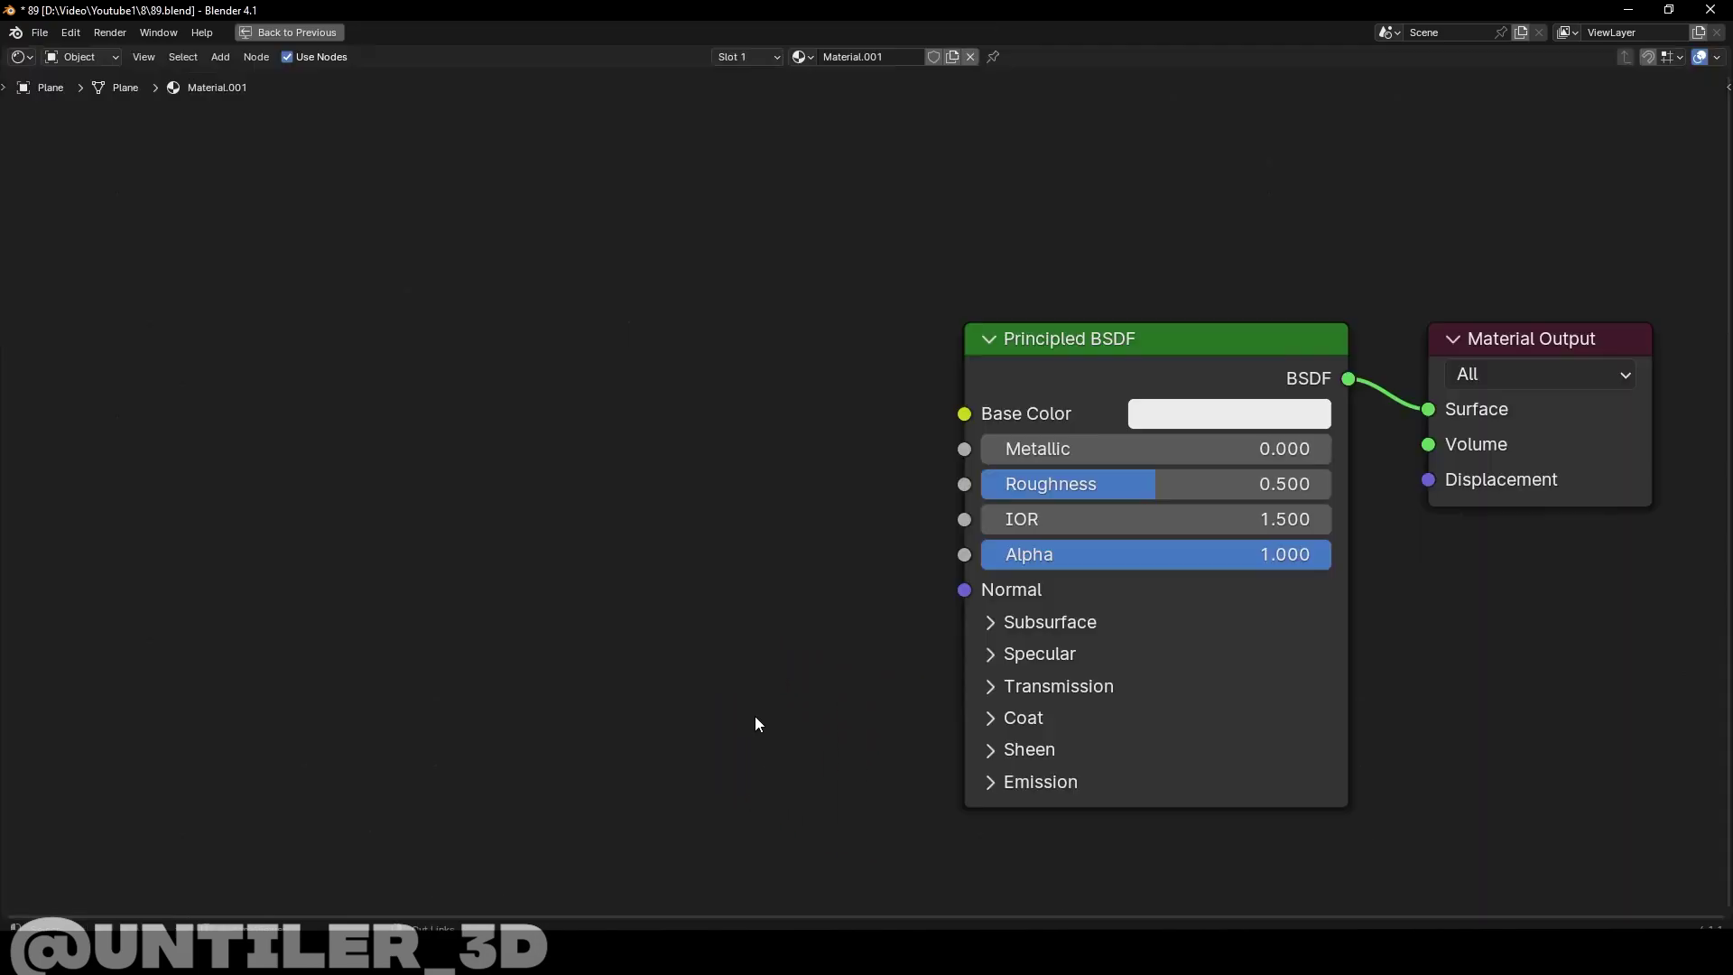
{"action": "key", "text": "shift+a"}
{"action": "left_click", "coordinate": [875, 710]}
{"action": "left_click", "coordinate": [680, 379]}
{"action": "scroll", "coordinate": [462, 485], "scroll_direction": "down", "scroll_amount": 3}
Add a Gradient Texture feeding the Color Ramp, with coordinate and mapping nodes attached
{"action": "key", "text": "shift+a"}
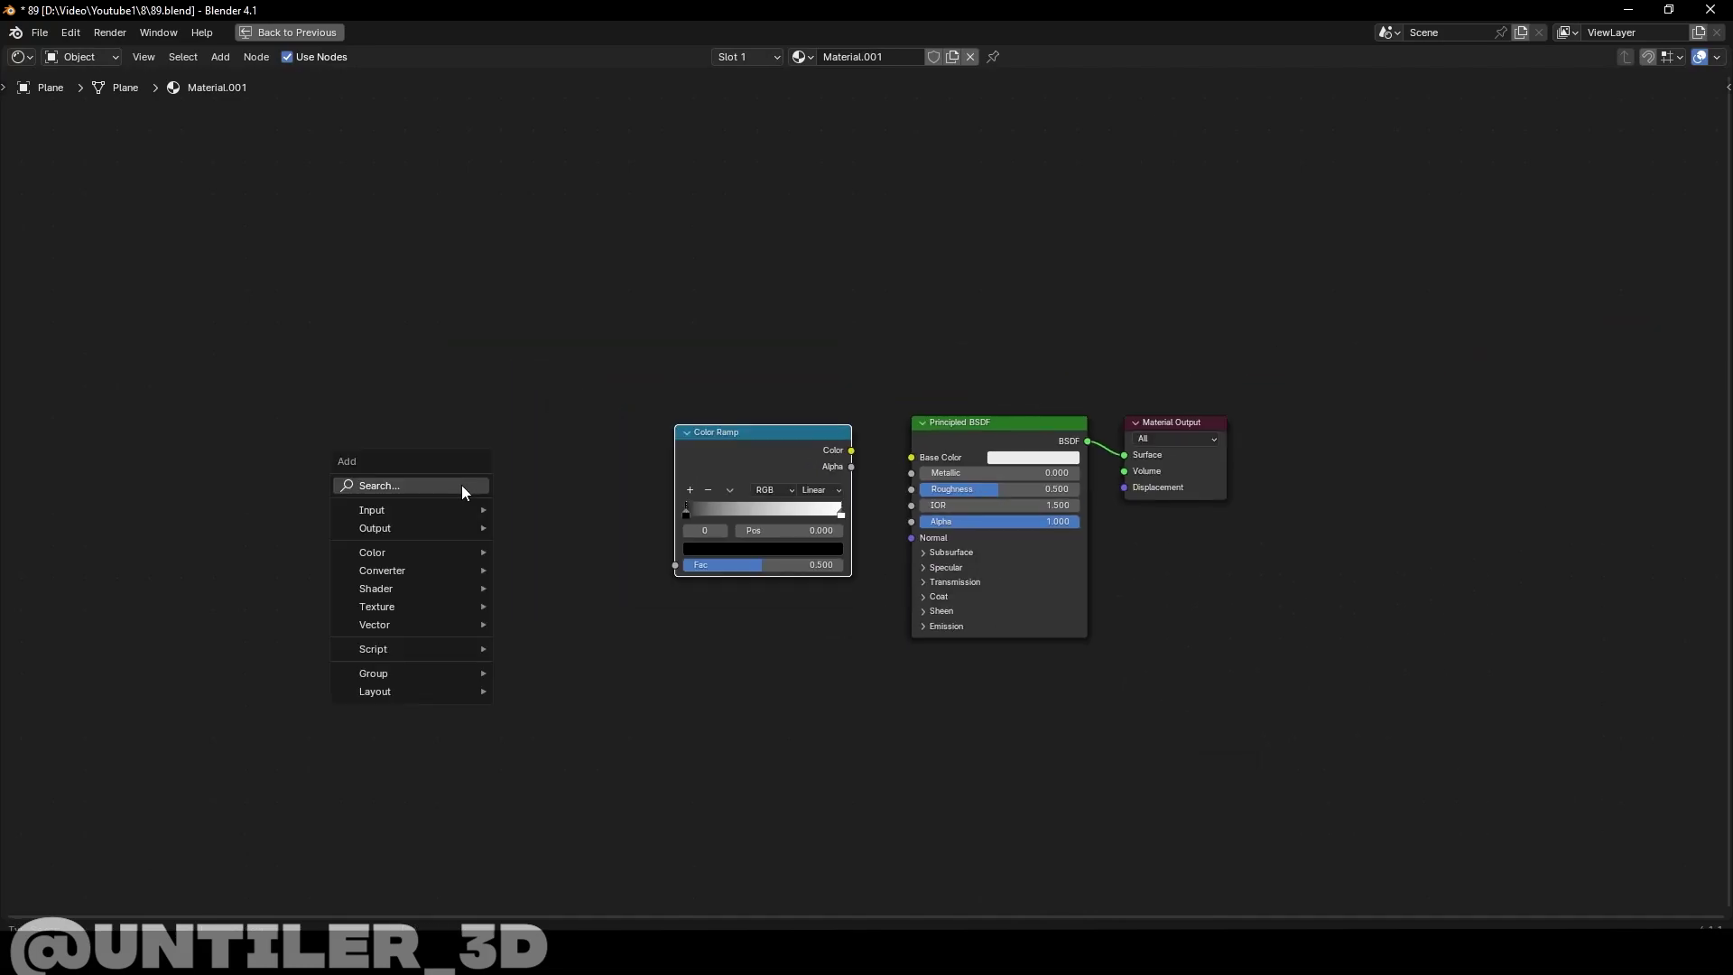
{"action": "left_click", "coordinate": [513, 515]}
{"action": "left_click", "coordinate": [457, 433]}
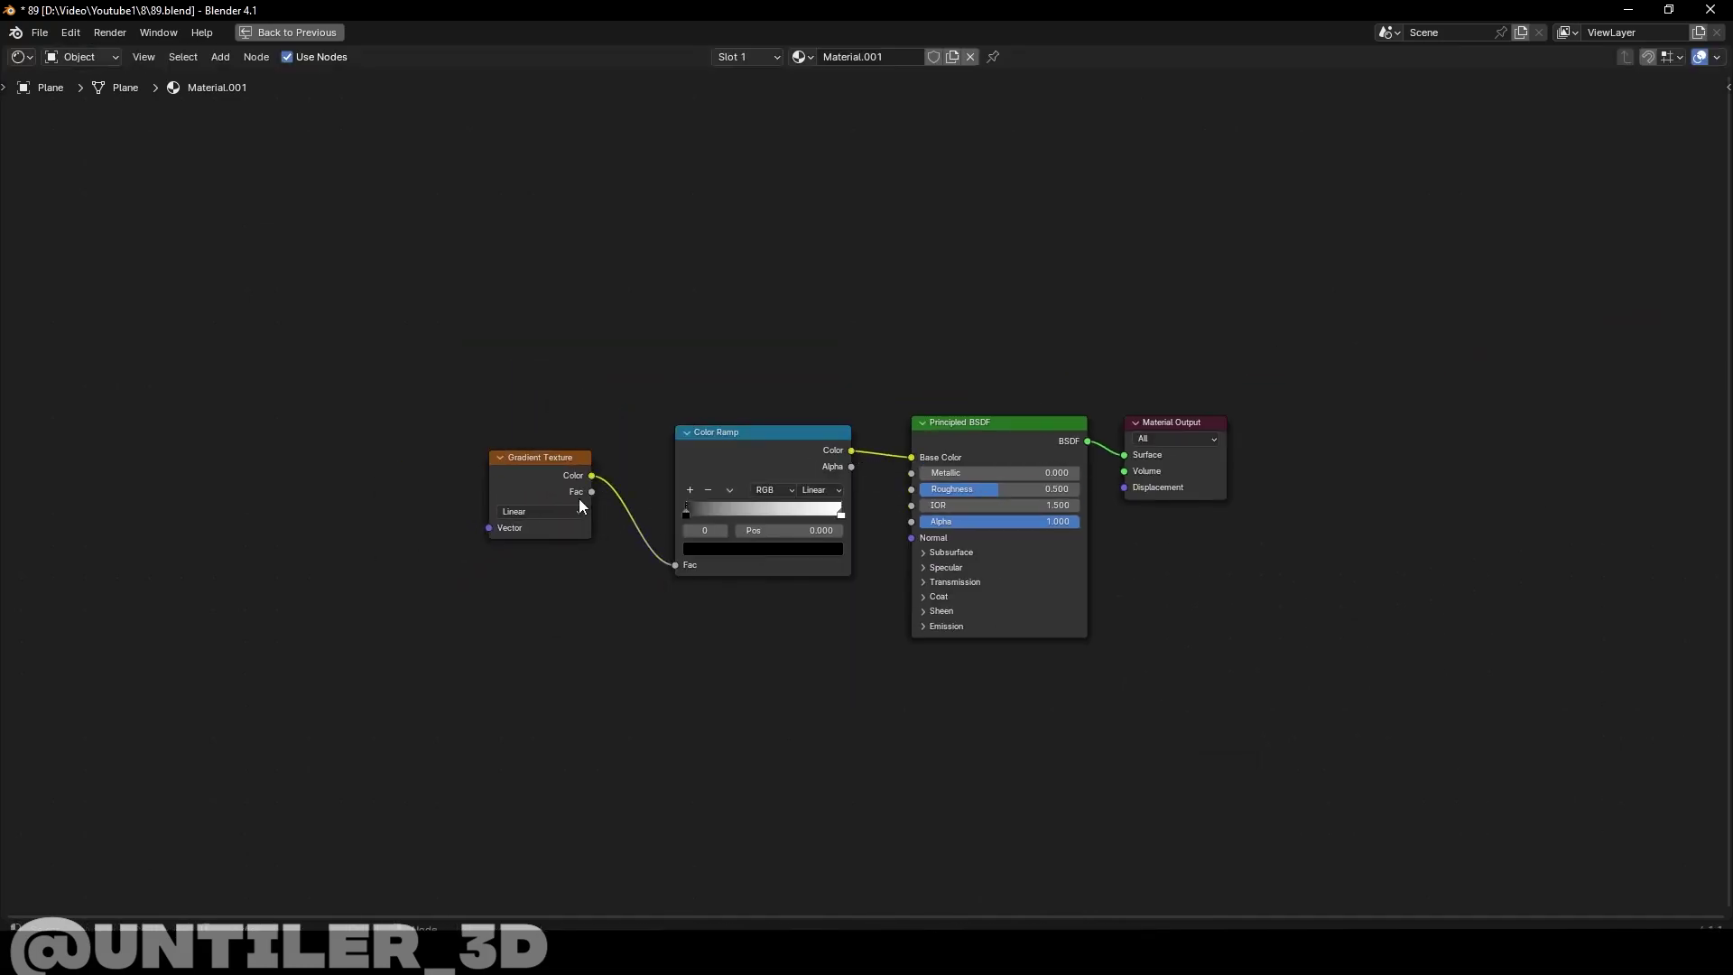
{"action": "middle_click_drag", "start_coordinate": [580, 505], "coordinate": [1011, 623]}
{"action": "key", "text": "shift+a"}
{"action": "key", "text": "ctrl+t"}
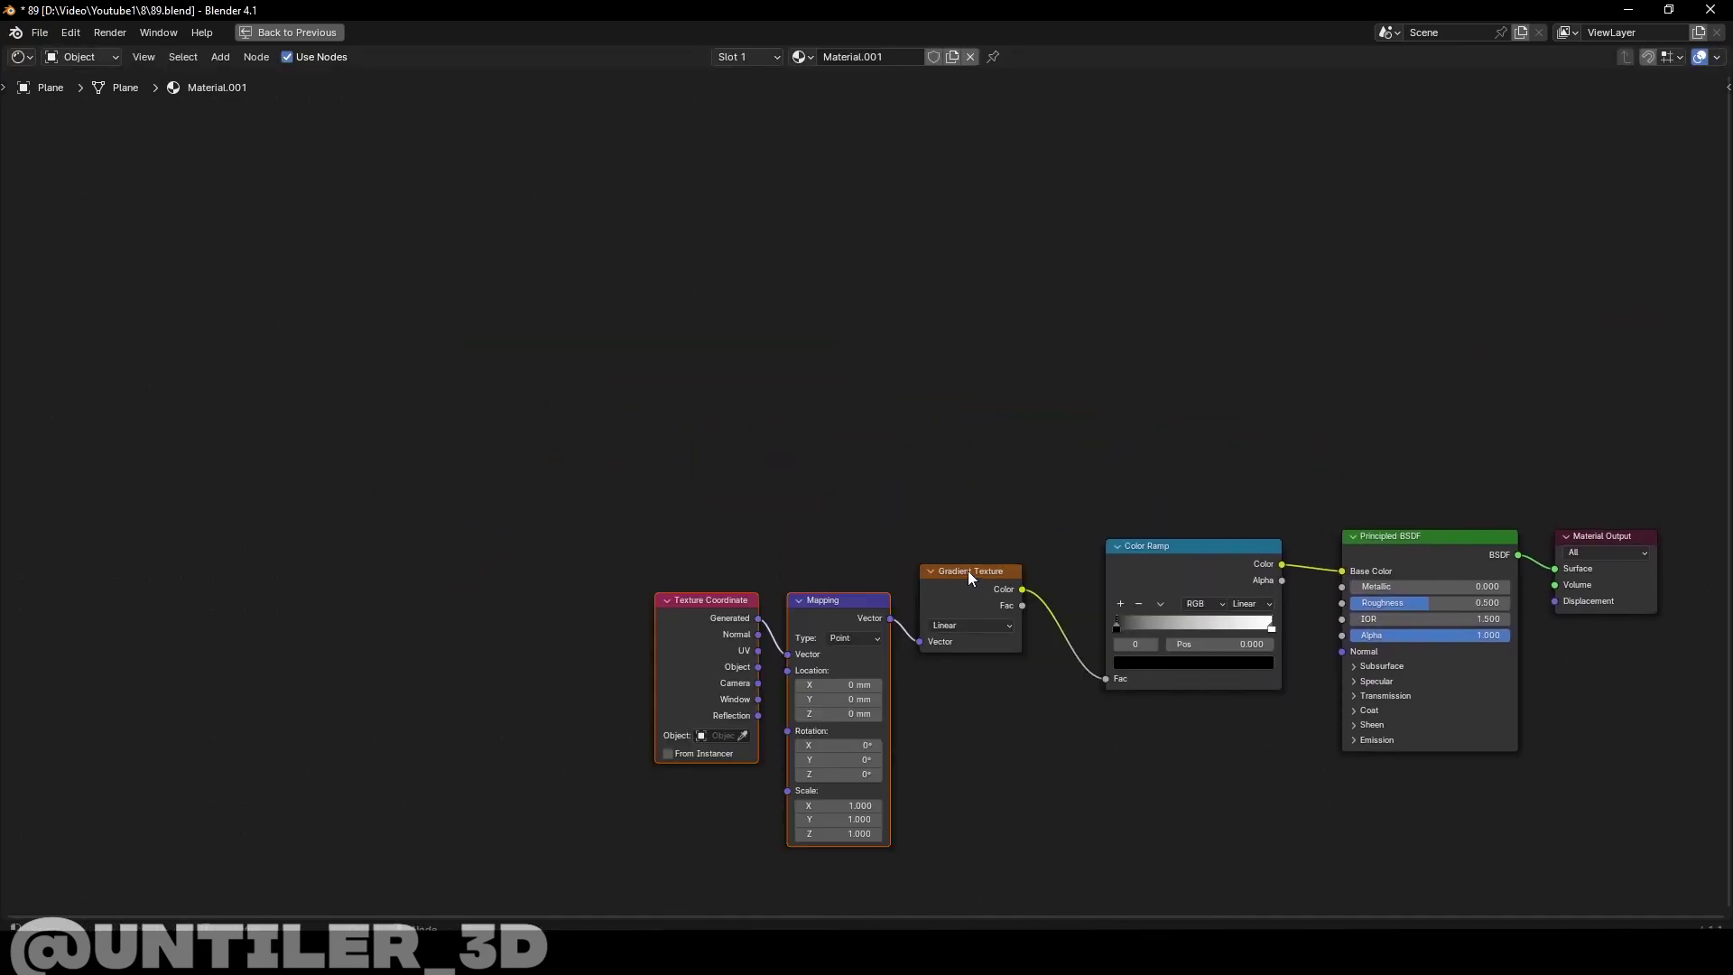
{"action": "key", "text": "ctrl+space"}
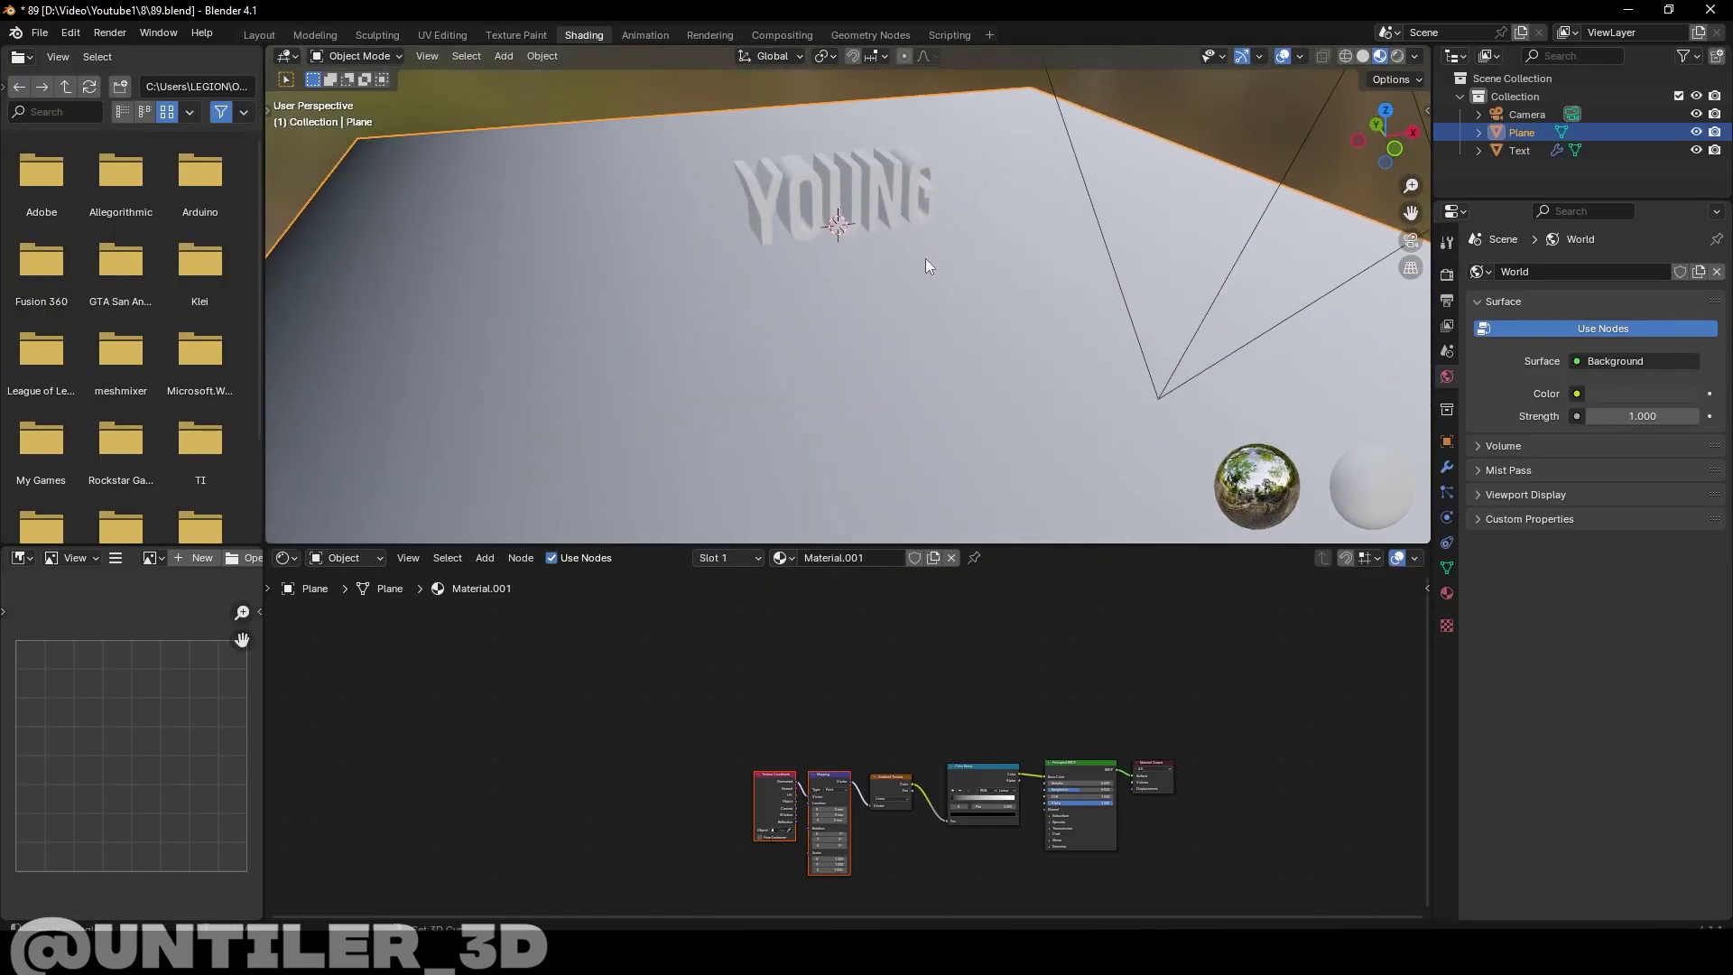
Make the gradient Easing, rotated 37.6° around Z, offset along X and scaled 1.2 in X
{"action": "scroll", "coordinate": [924, 258], "scroll_direction": "down", "scroll_amount": 2}
{"action": "scroll", "coordinate": [869, 770], "scroll_direction": "up", "scroll_amount": 3}
{"action": "scroll", "coordinate": [812, 777], "scroll_direction": "up", "scroll_amount": 3}
{"action": "scroll", "coordinate": [722, 785], "scroll_direction": "up", "scroll_amount": 1}
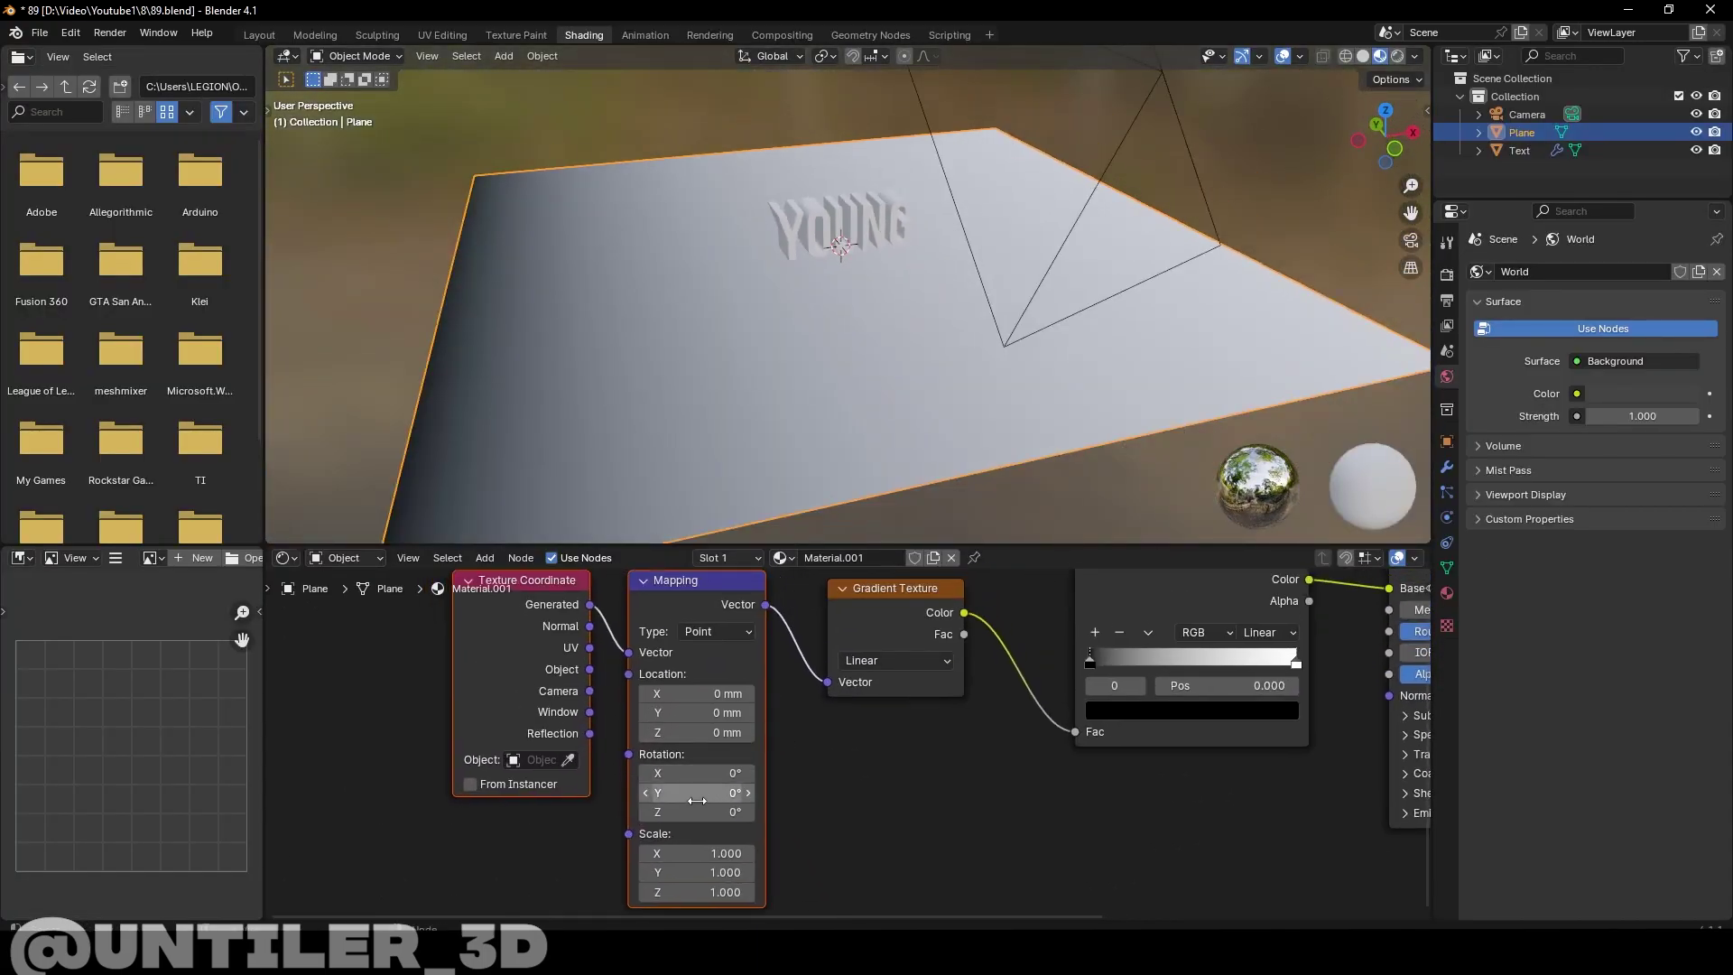
{"action": "left_click_drag", "start_coordinate": [697, 811], "coordinate": [721, 811]}
{"action": "mouse_move", "coordinate": [695, 693]}
{"action": "left_mouse_down"}
{"action": "mouse_move", "coordinate": [722, 693]}
{"action": "mouse_move", "coordinate": [667, 693]}
{"action": "left_mouse_up"}
{"action": "left_click", "coordinate": [893, 660]}
{"action": "left_click", "coordinate": [883, 721]}
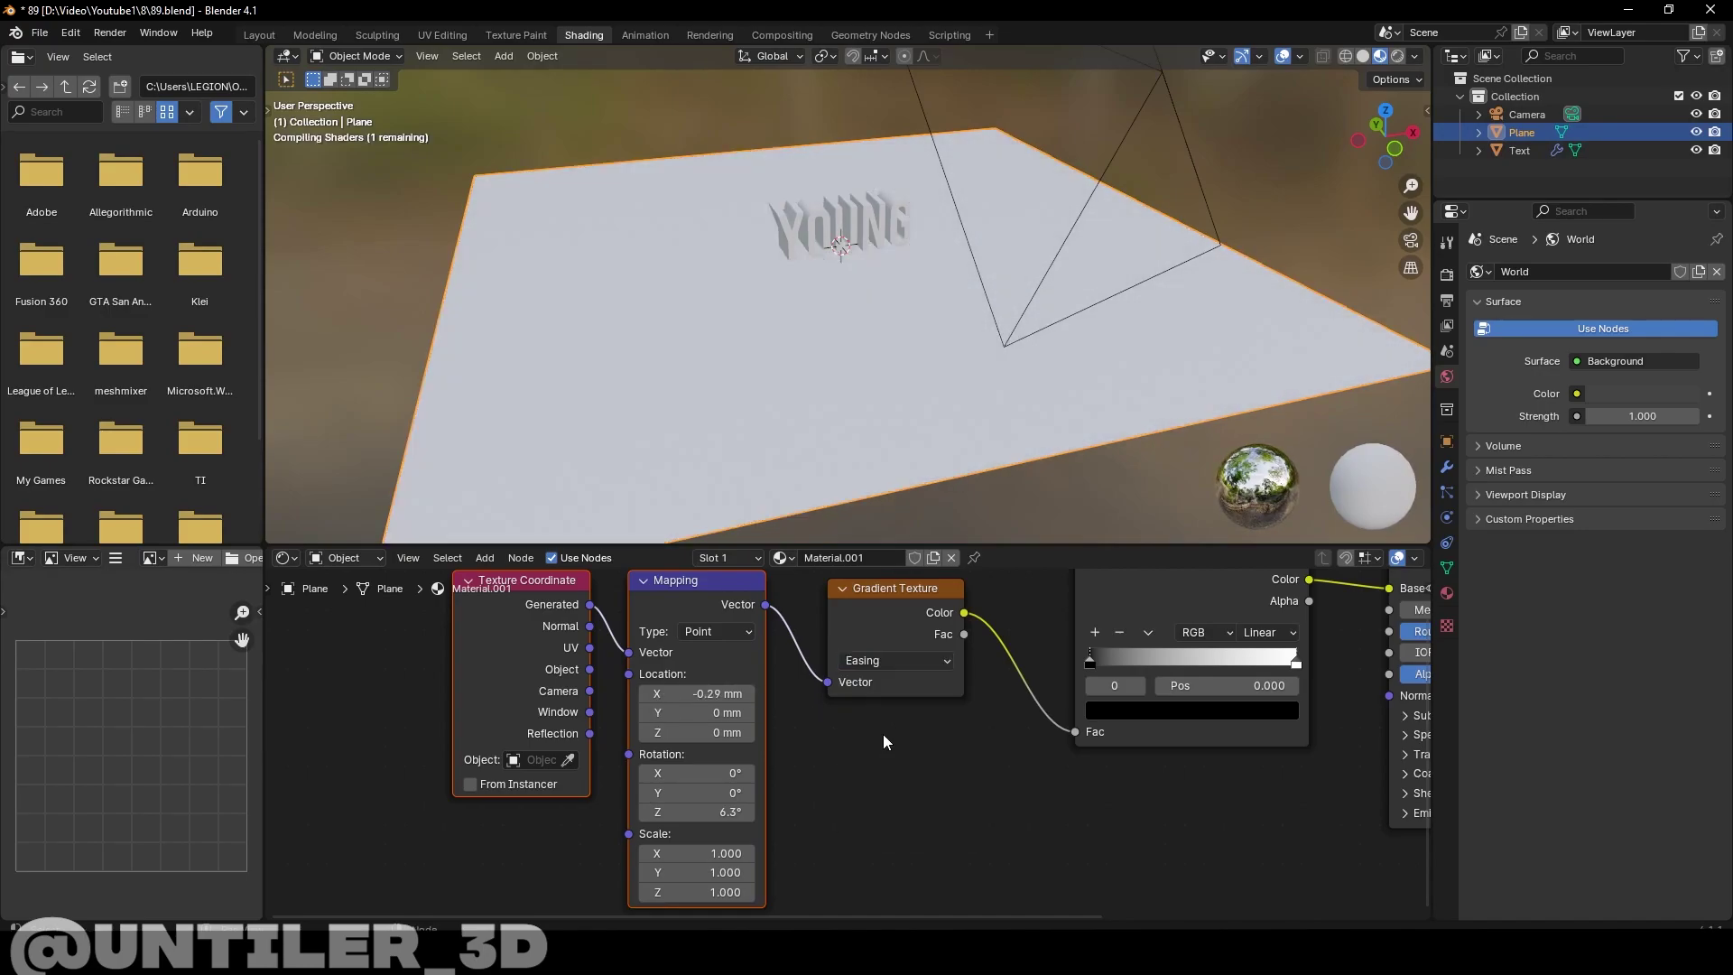
{"action": "left_click_drag", "start_coordinate": [695, 812], "coordinate": [731, 811]}
{"action": "left_click_drag", "start_coordinate": [686, 693], "coordinate": [704, 693]}
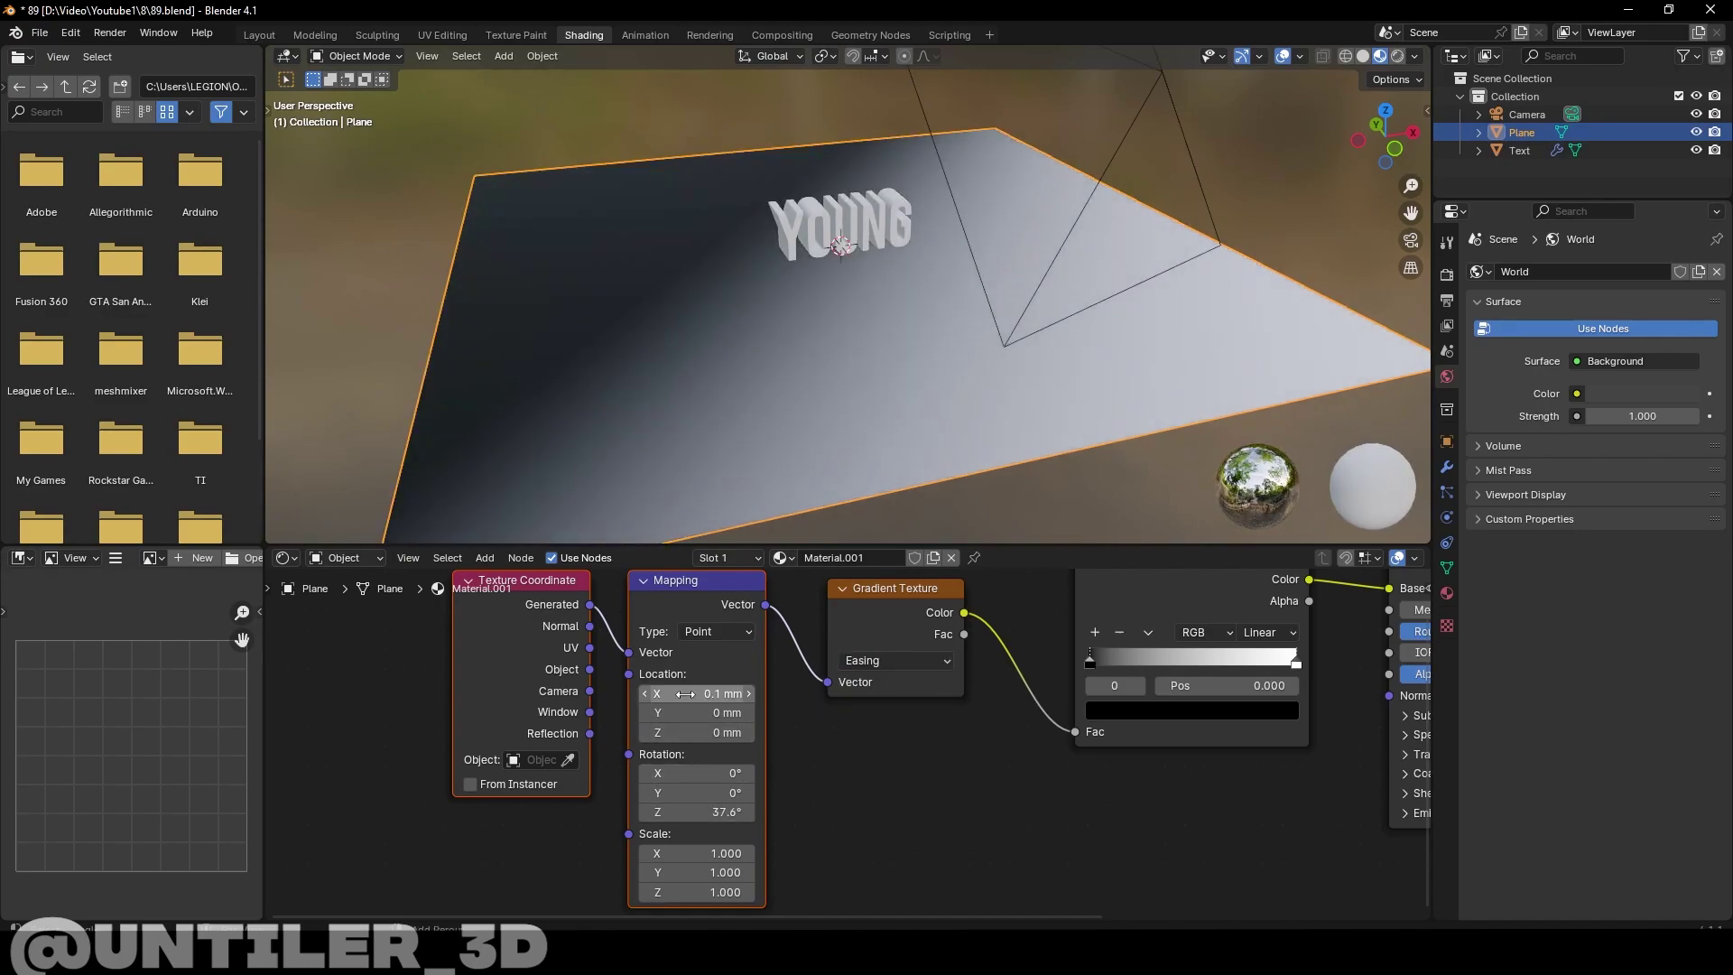
{"action": "left_click_drag", "start_coordinate": [695, 853], "coordinate": [722, 853]}
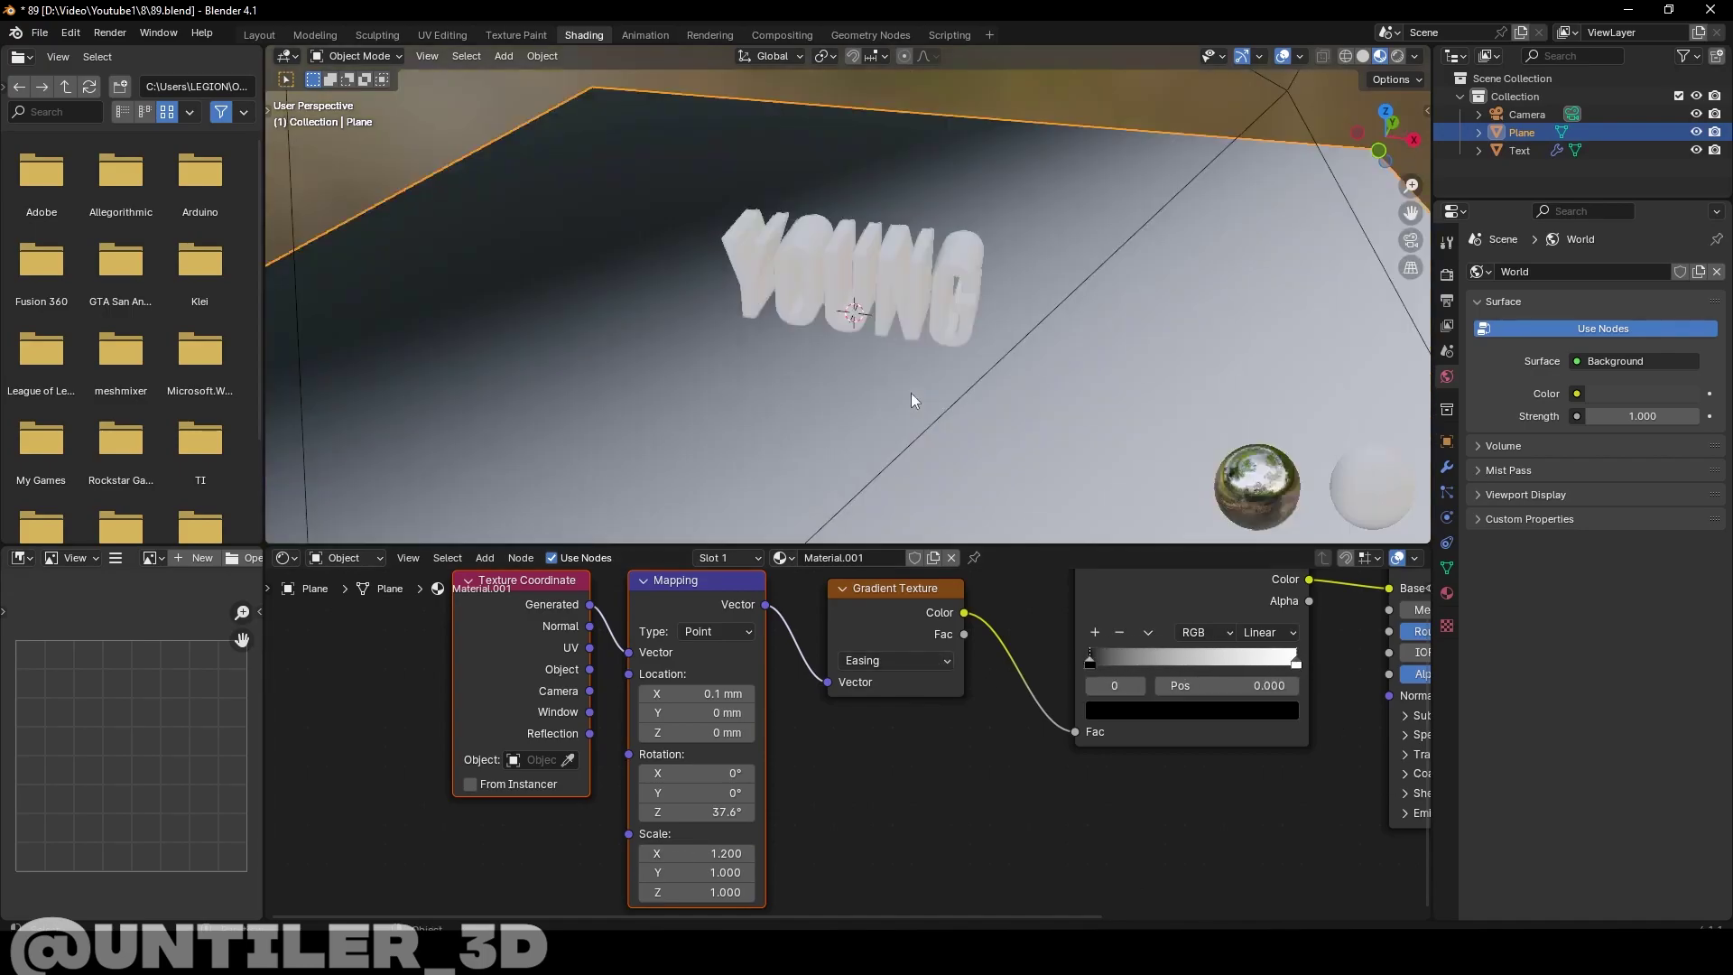
Recolour a gradient stop to pink and nudge the gradient's X offset
{"action": "key", "text": "KP_0"}
{"action": "left_click", "coordinate": [1191, 710]}
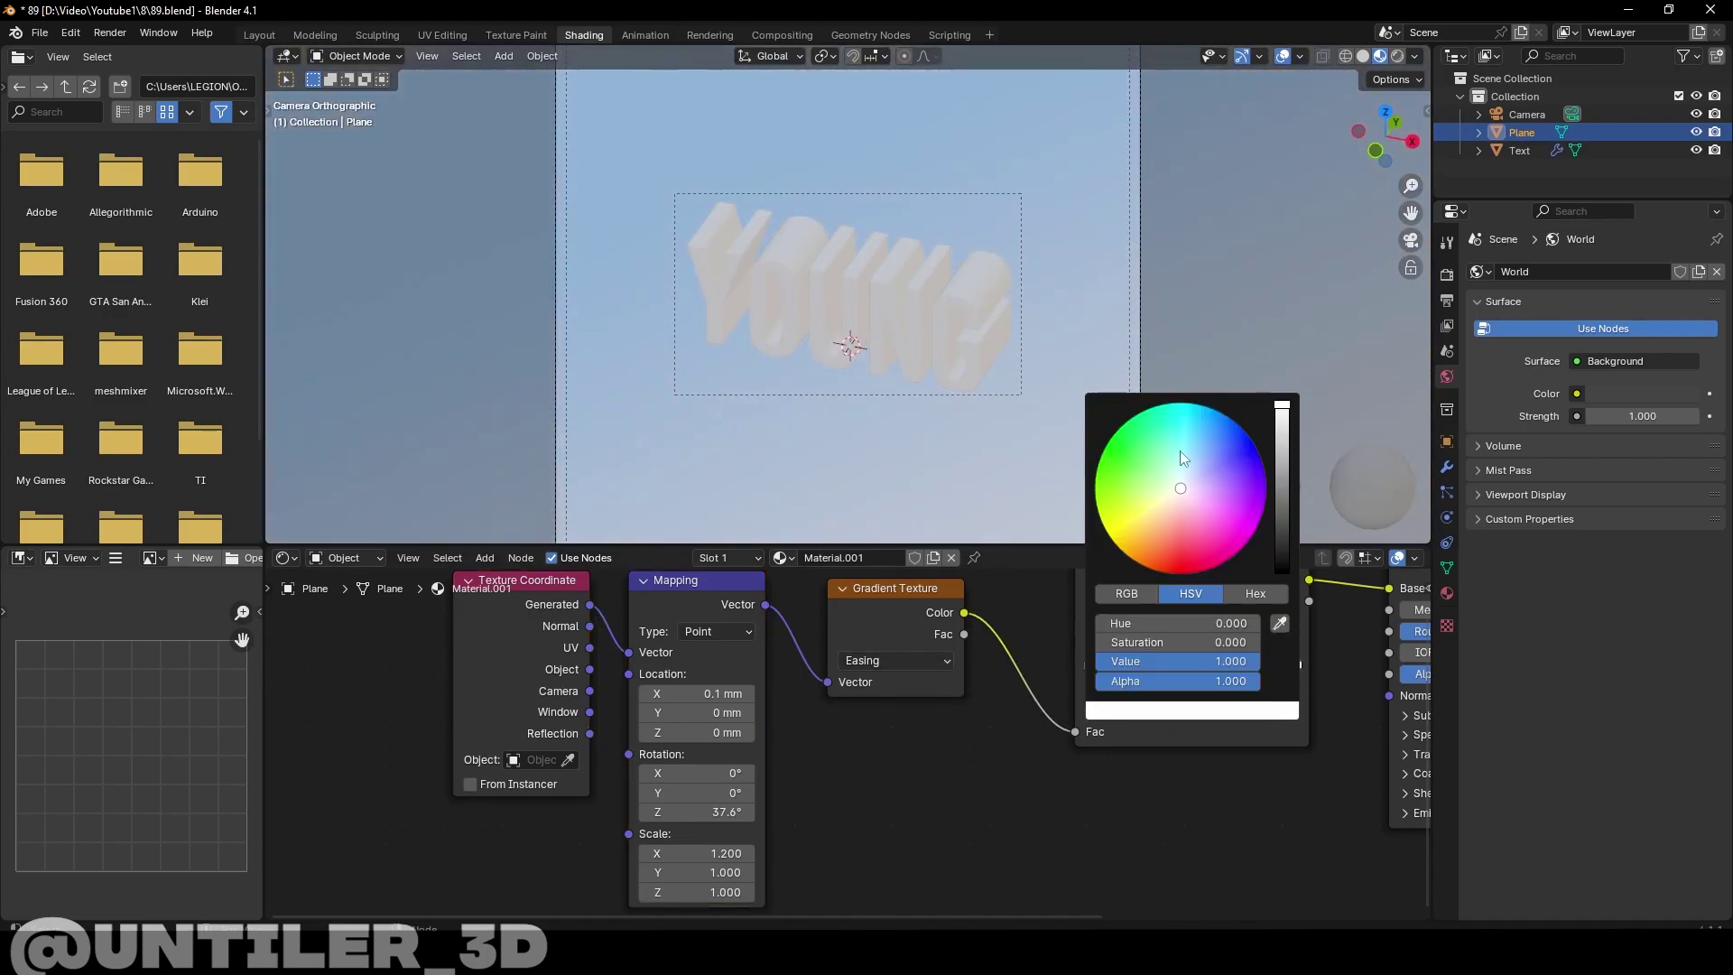
{"action": "left_click", "coordinate": [1232, 523]}
{"action": "left_click_drag", "start_coordinate": [690, 693], "coordinate": [718, 693]}
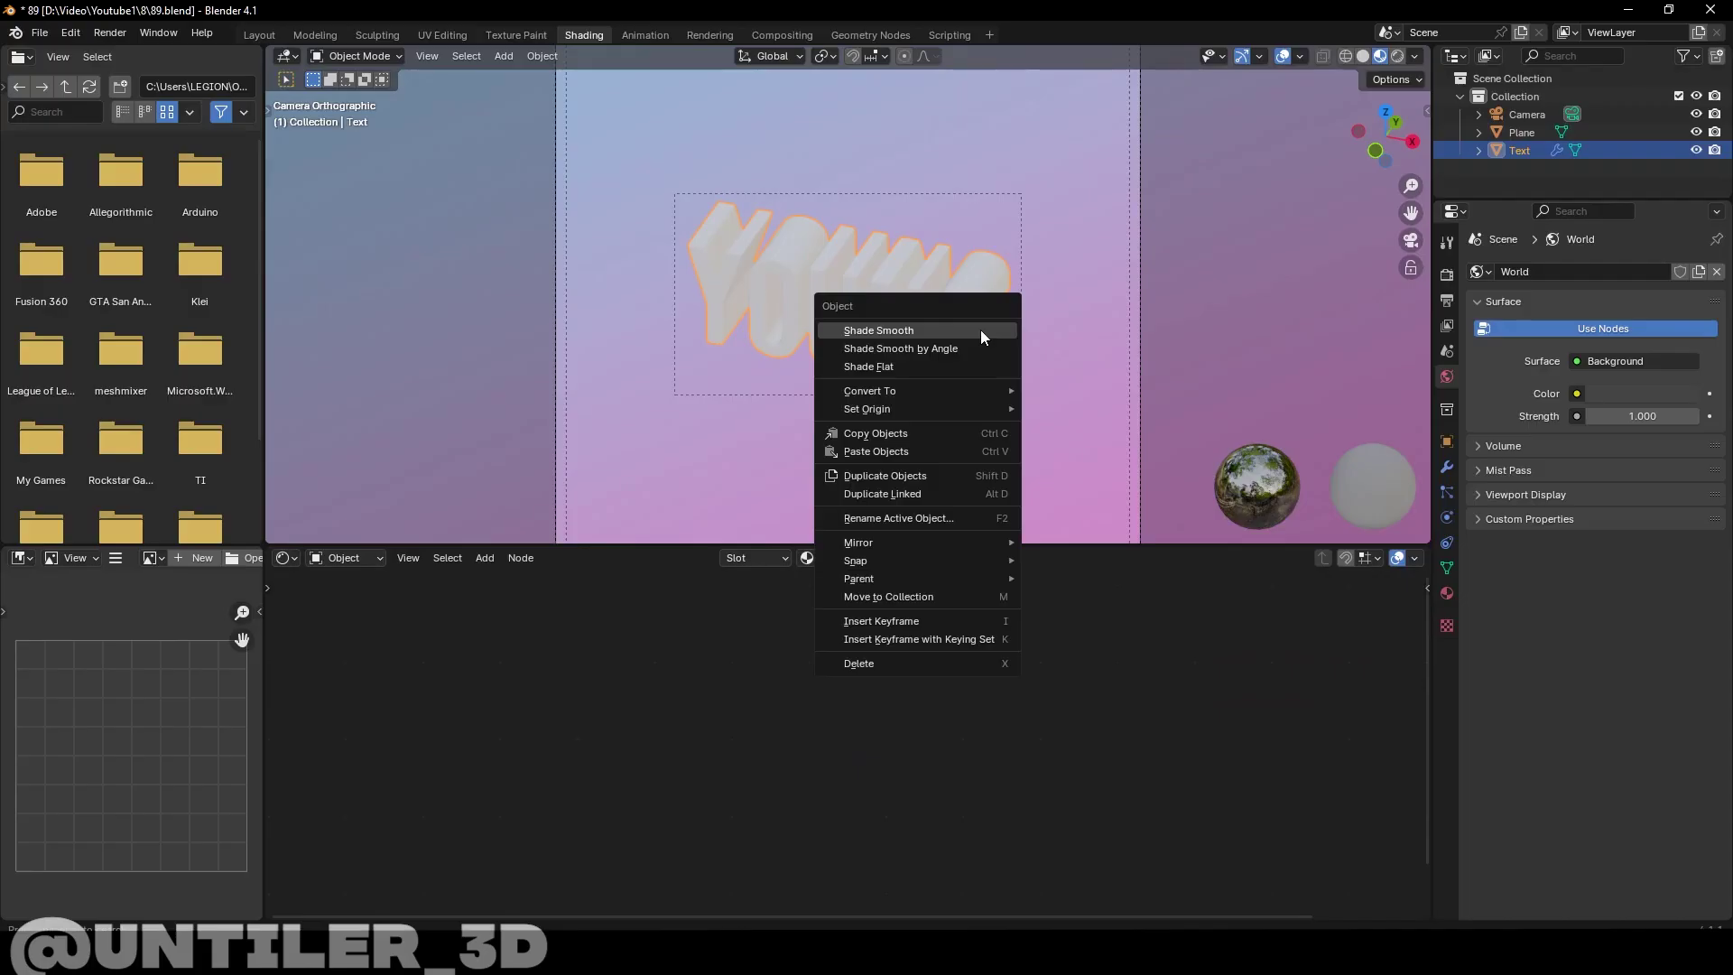
Shade the YOUNG text smooth and preview it in rendered shading
{"action": "left_click", "coordinate": [980, 329]}
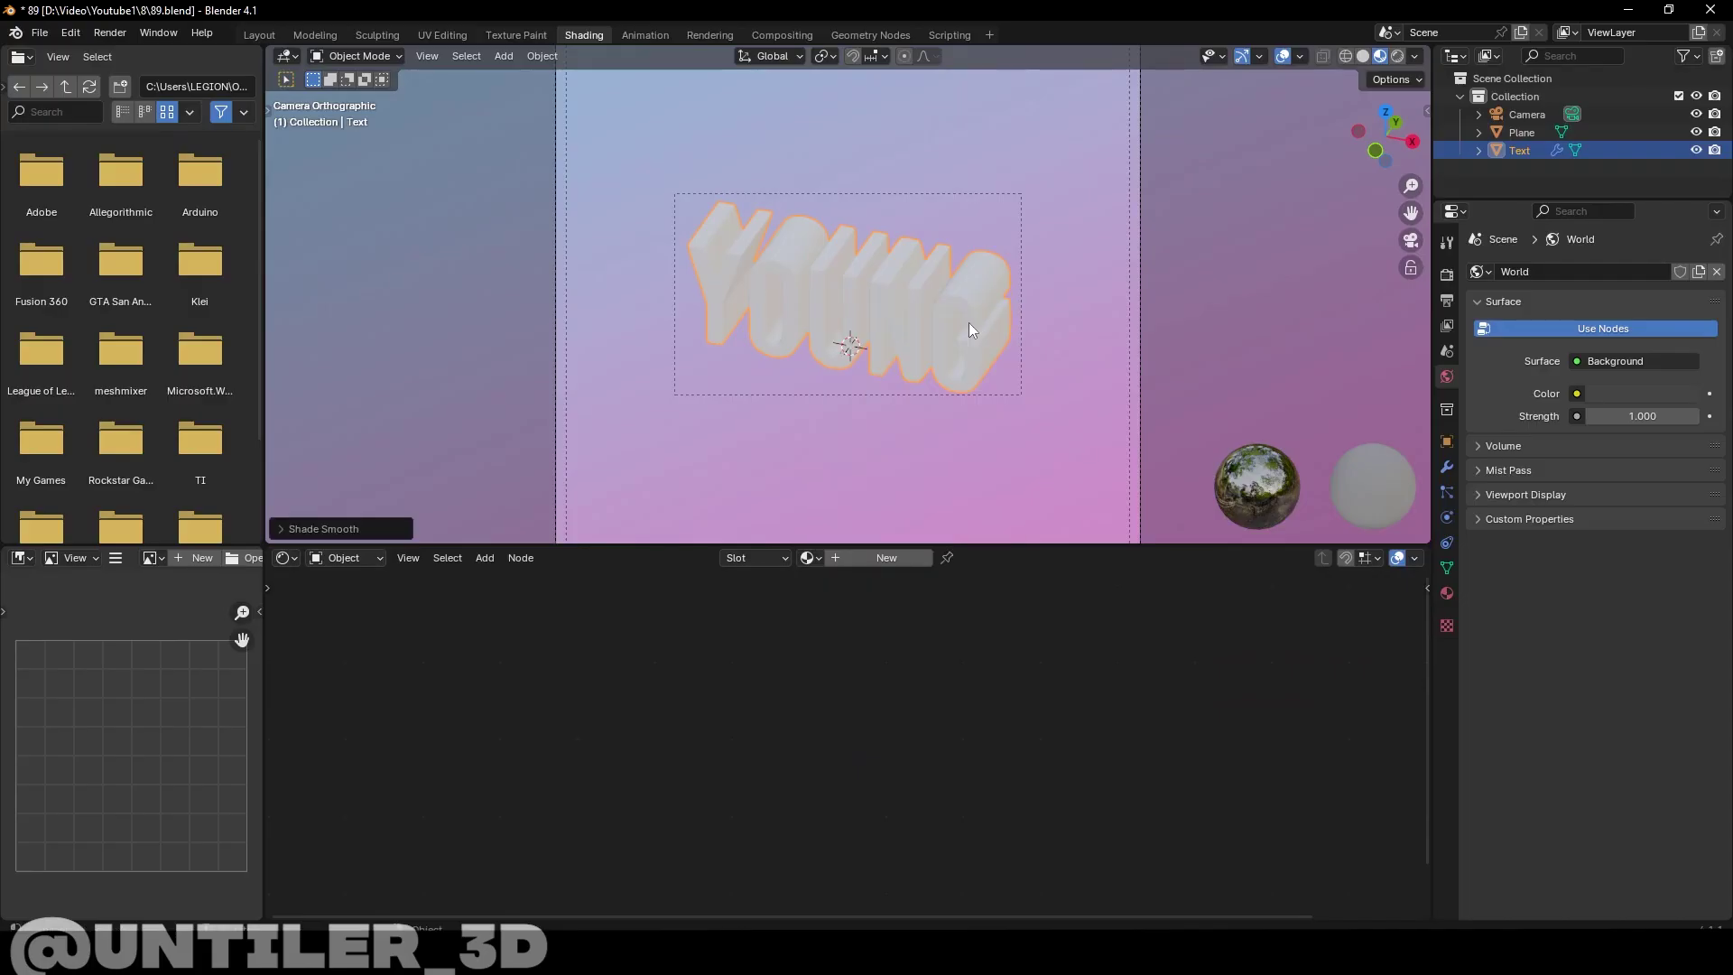
{"action": "left_click", "coordinate": [1397, 58]}
{"action": "left_click", "coordinate": [1446, 274]}
Switch the render engine to Cycles on GPU Compute with 512 max samples
{"action": "left_click", "coordinate": [1632, 271]}
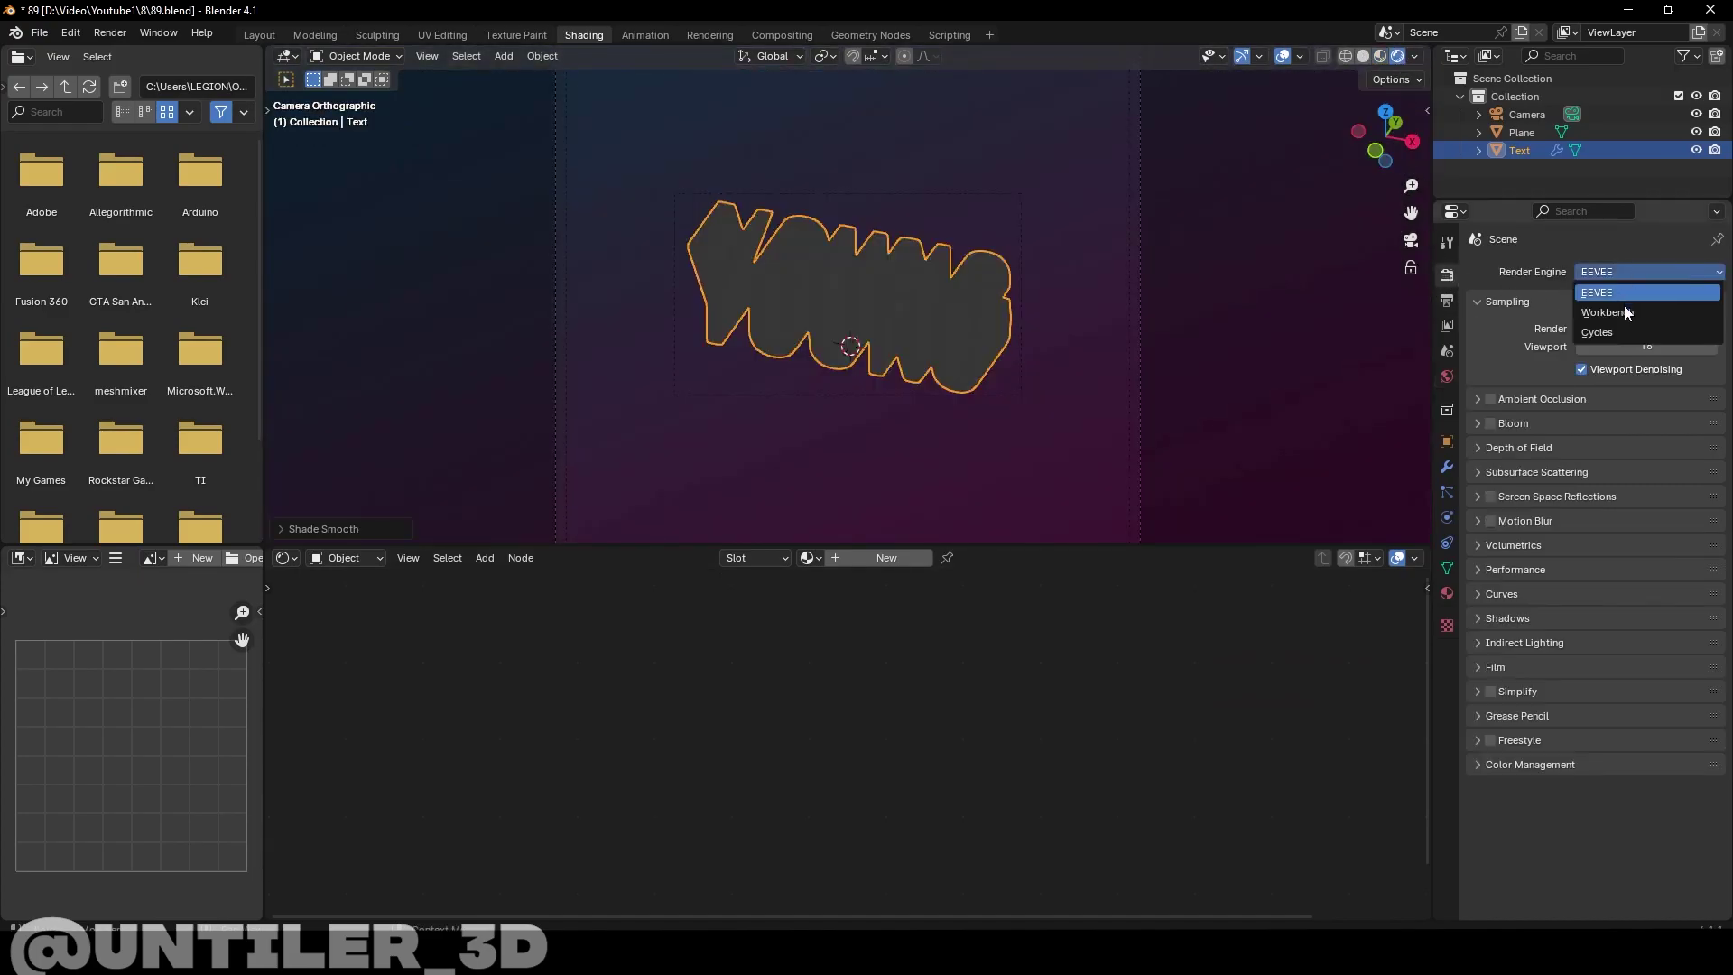
{"action": "left_click", "coordinate": [1622, 330]}
{"action": "left_click", "coordinate": [1617, 317]}
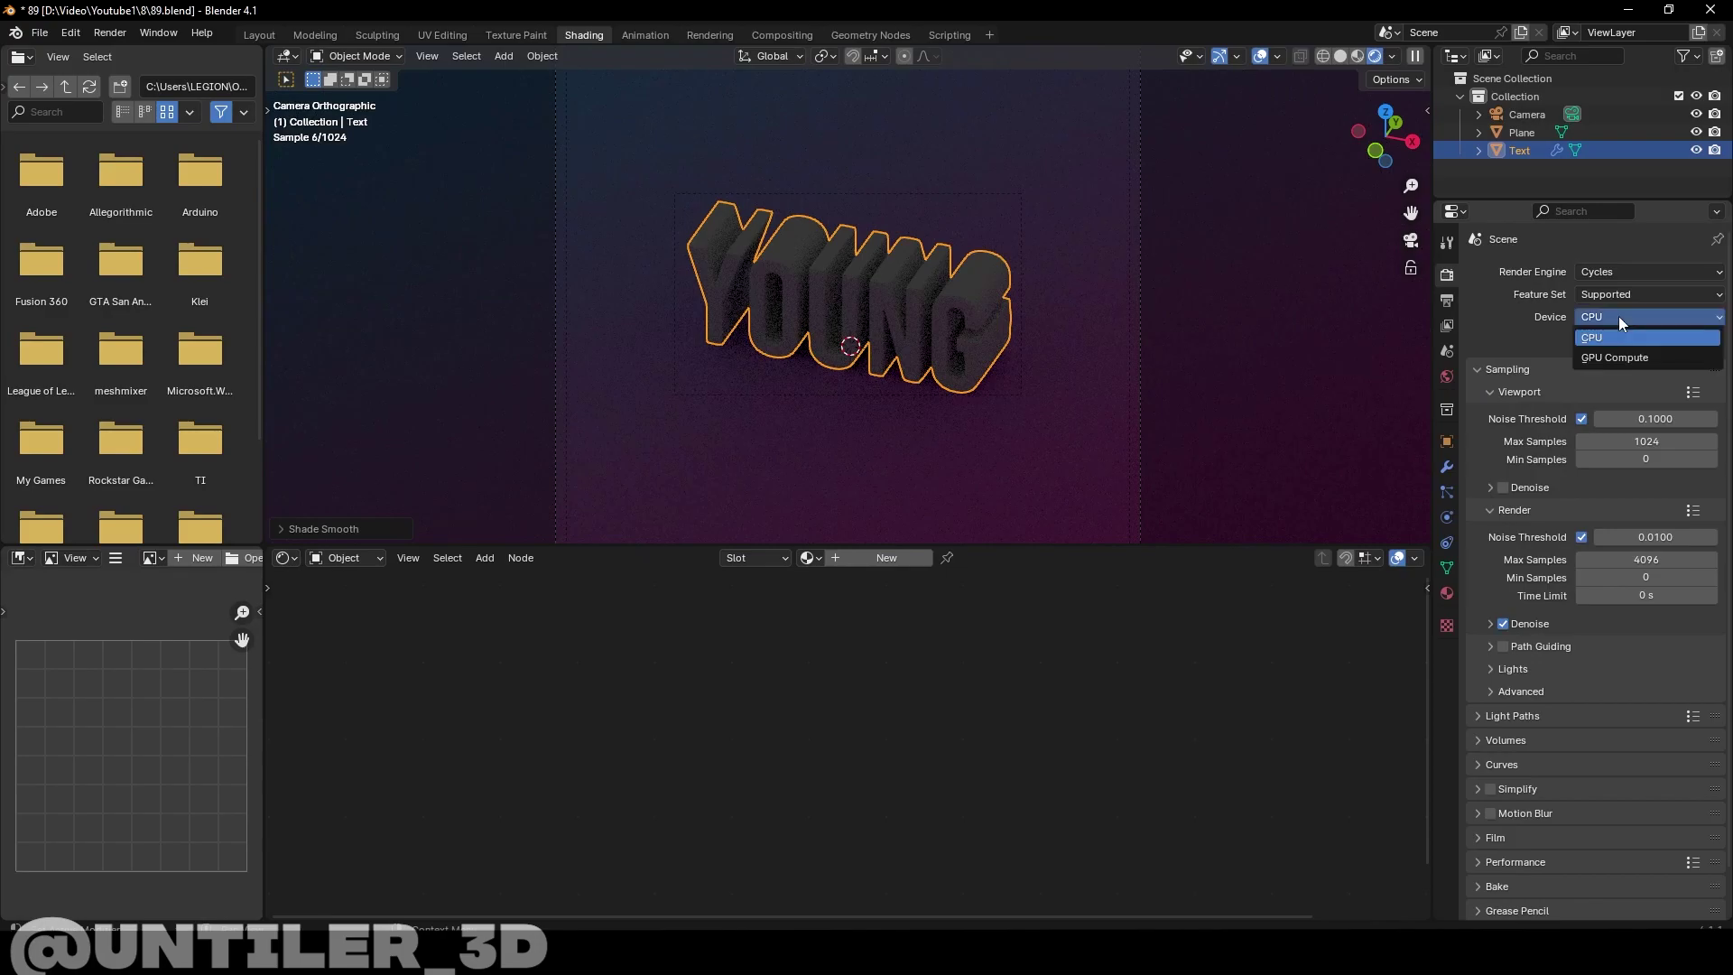
{"action": "left_click", "coordinate": [1609, 356]}
{"action": "left_click", "coordinate": [1633, 554]}
{"action": "type", "text": "512"}
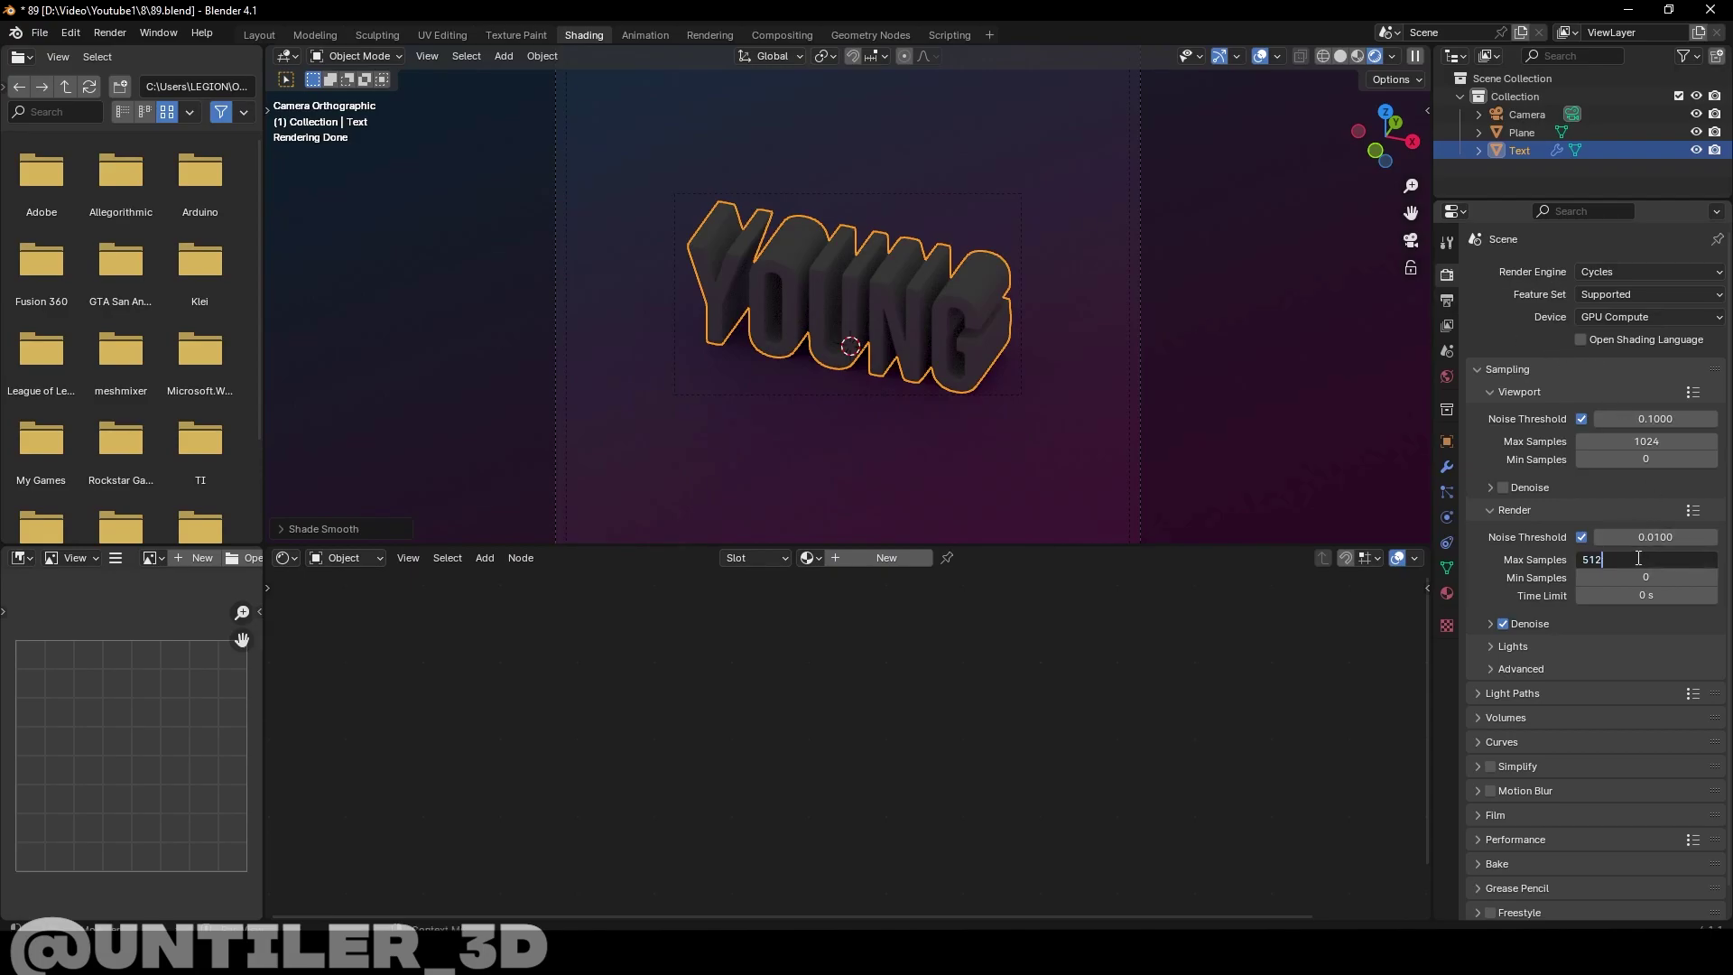
{"action": "key", "text": "Return"}
Set the world background colour to light blue at strength 1.2
{"action": "left_click", "coordinate": [1447, 377]}
{"action": "left_click", "coordinate": [1659, 388]}
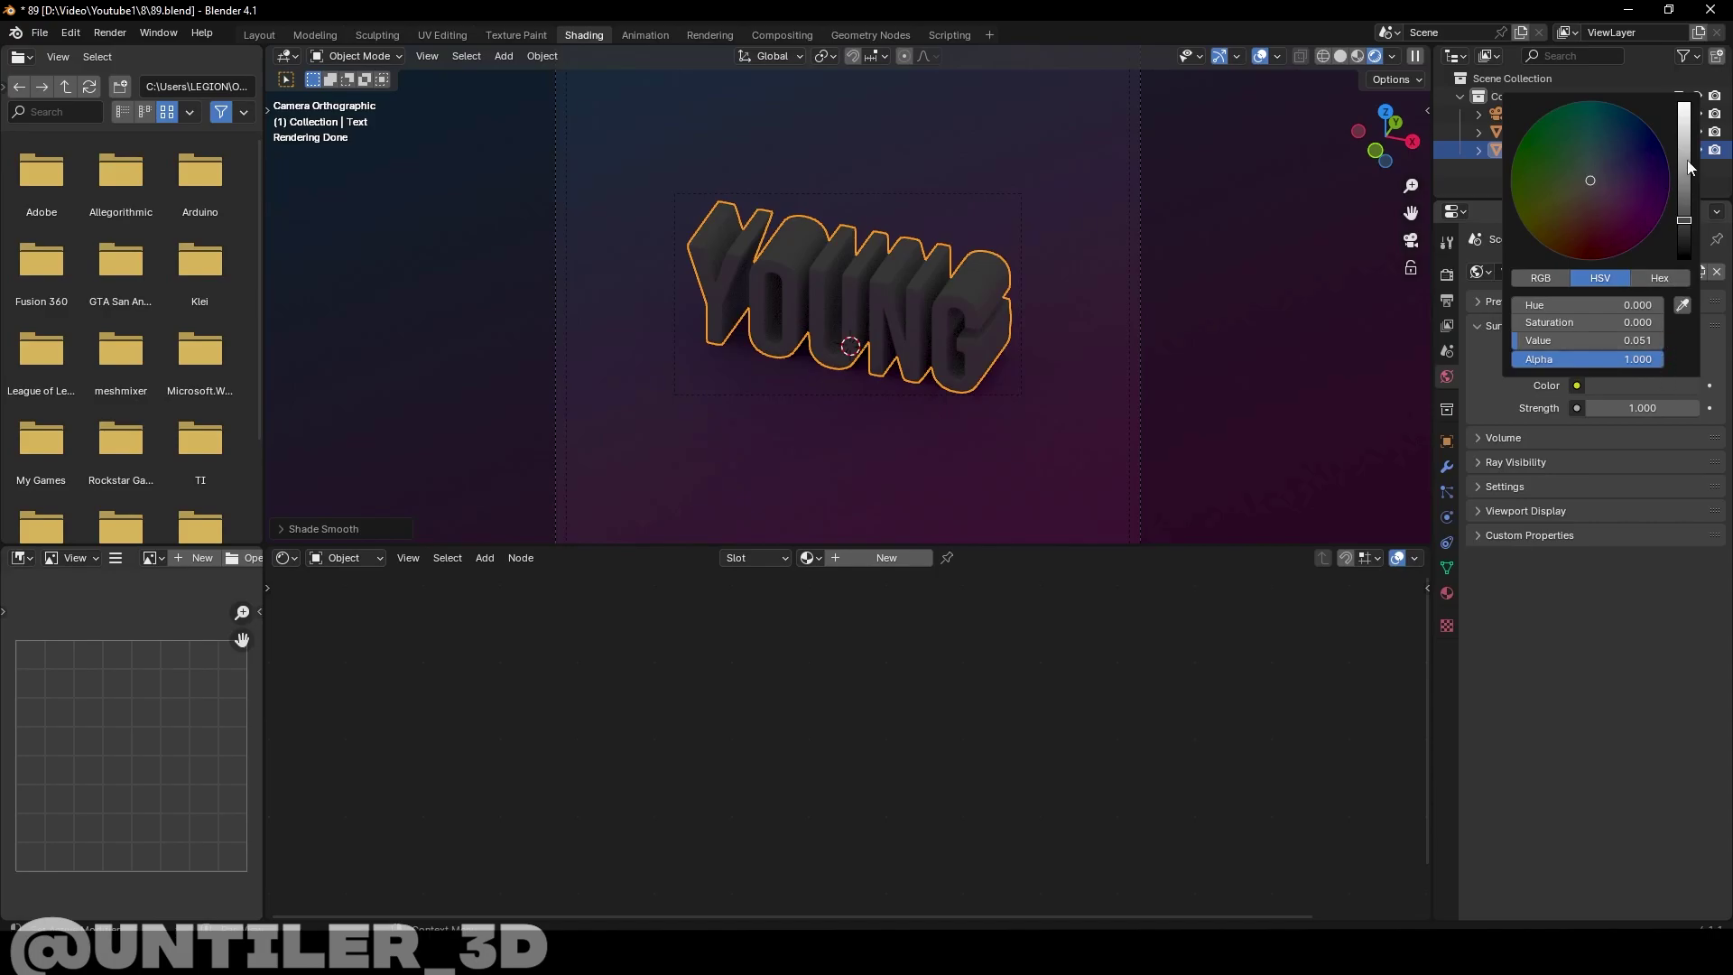
{"action": "mouse_move", "coordinate": [1686, 167]}
{"action": "left_mouse_down"}
{"action": "mouse_move", "coordinate": [1684, 132]}
{"action": "mouse_move", "coordinate": [1608, 165]}
{"action": "left_mouse_up"}
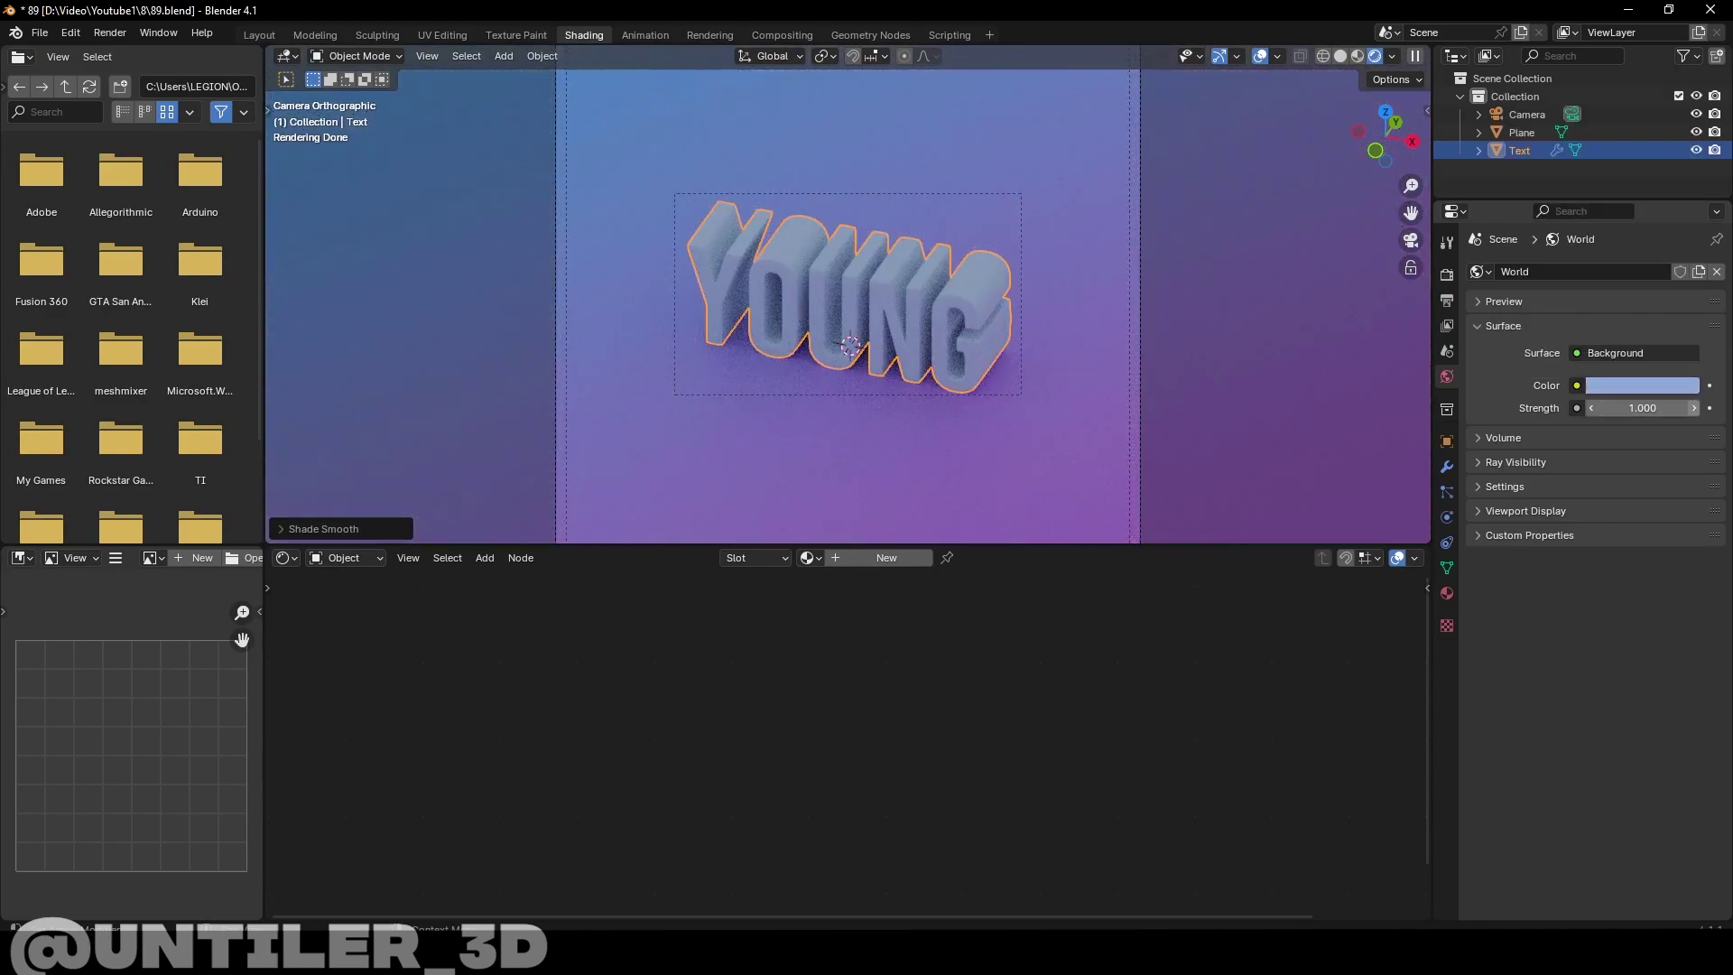
{"action": "left_click_drag", "start_coordinate": [1642, 408], "coordinate": [1661, 408]}
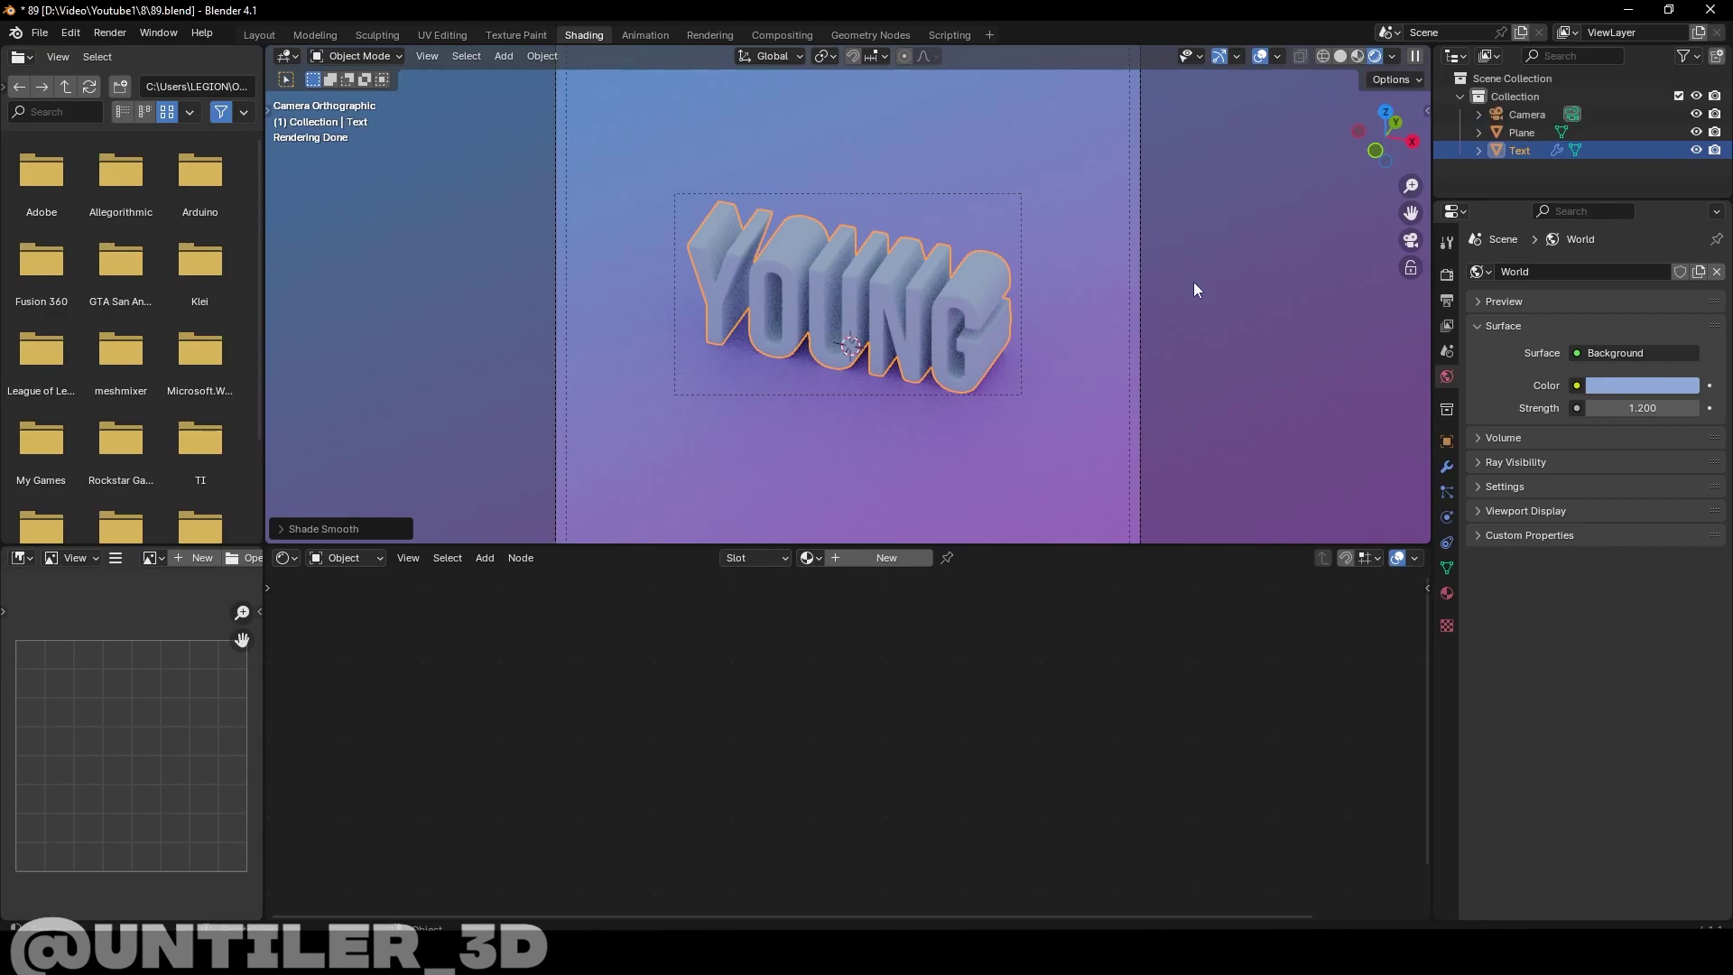
{"action": "mouse_move", "coordinate": [1192, 312]}
{"action": "middle_mouse_down"}
{"action": "mouse_move", "coordinate": [1221, 313]}
{"action": "mouse_move", "coordinate": [1193, 283]}
{"action": "mouse_move", "coordinate": [1068, 291]}
{"action": "middle_mouse_up"}
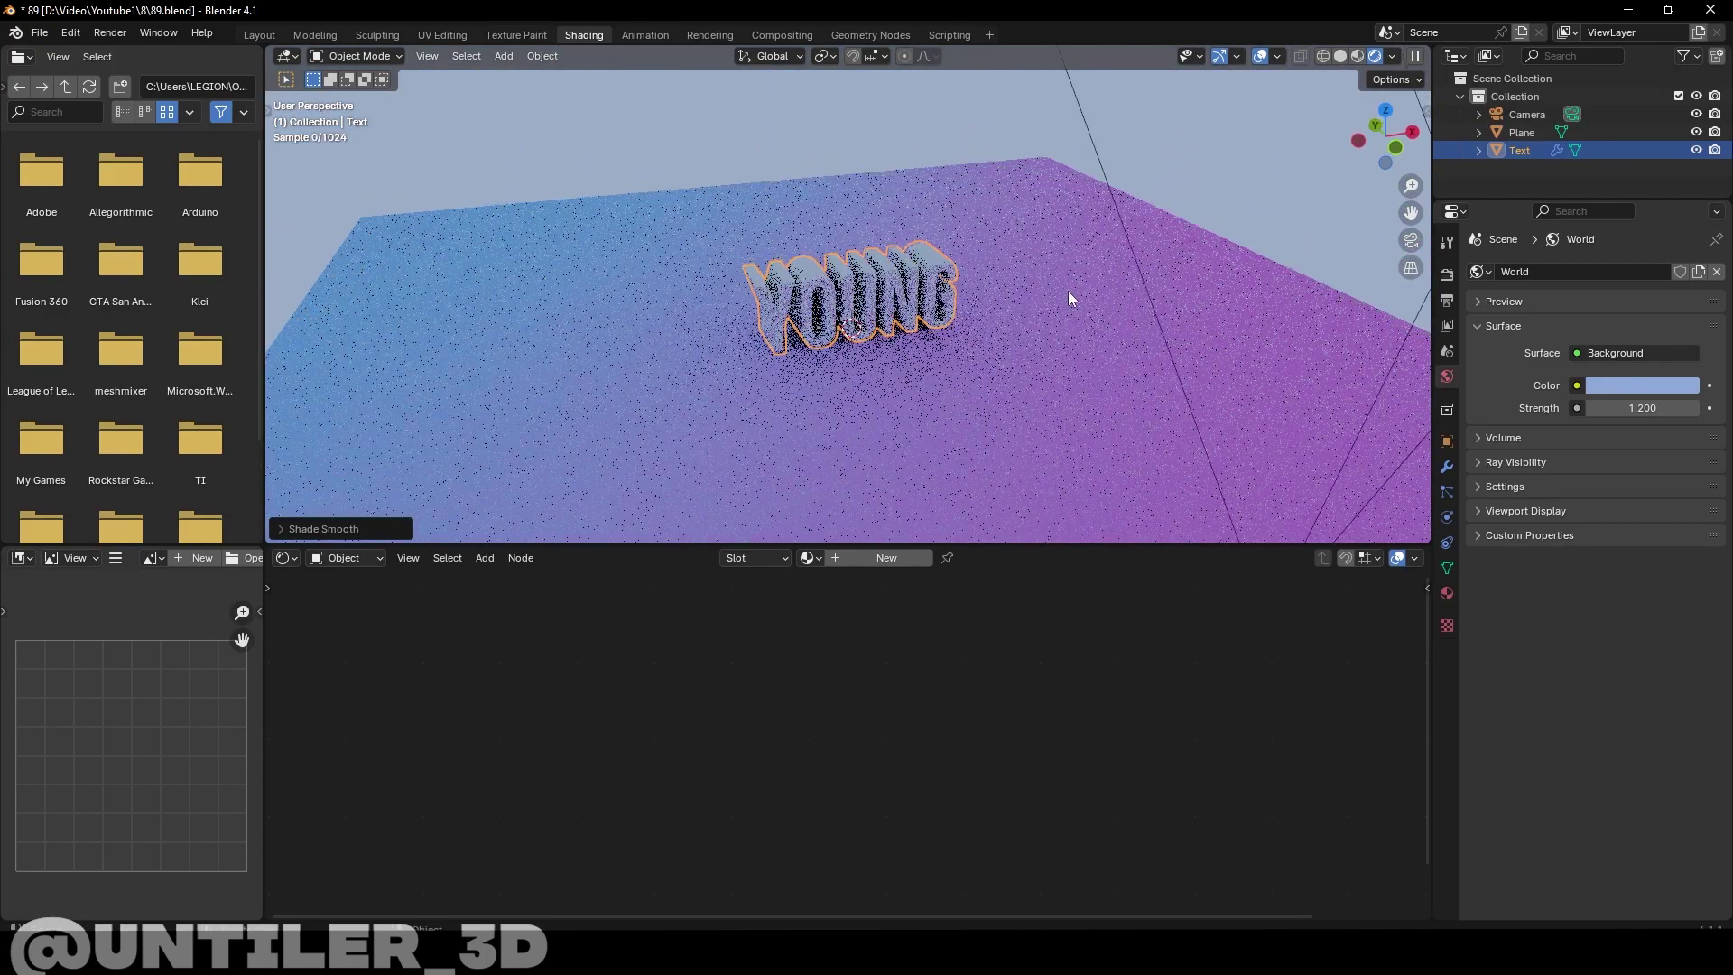
{"action": "key", "text": "shift+a"}
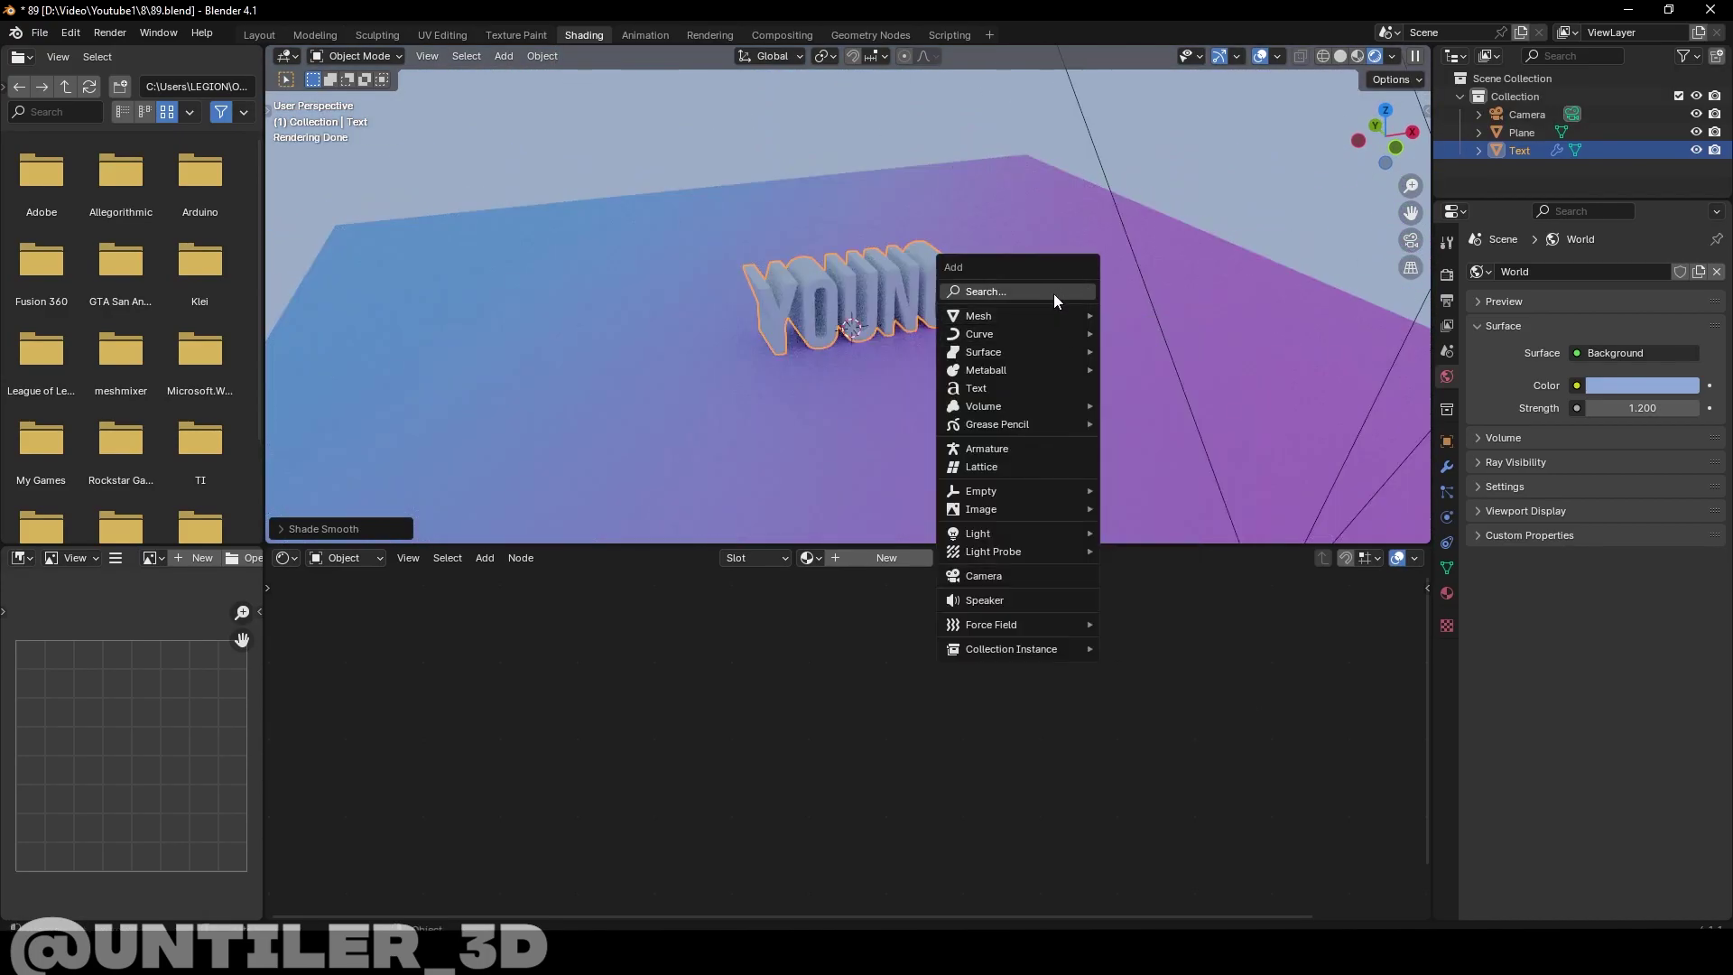
{"action": "mouse_move", "coordinate": [977, 533]}
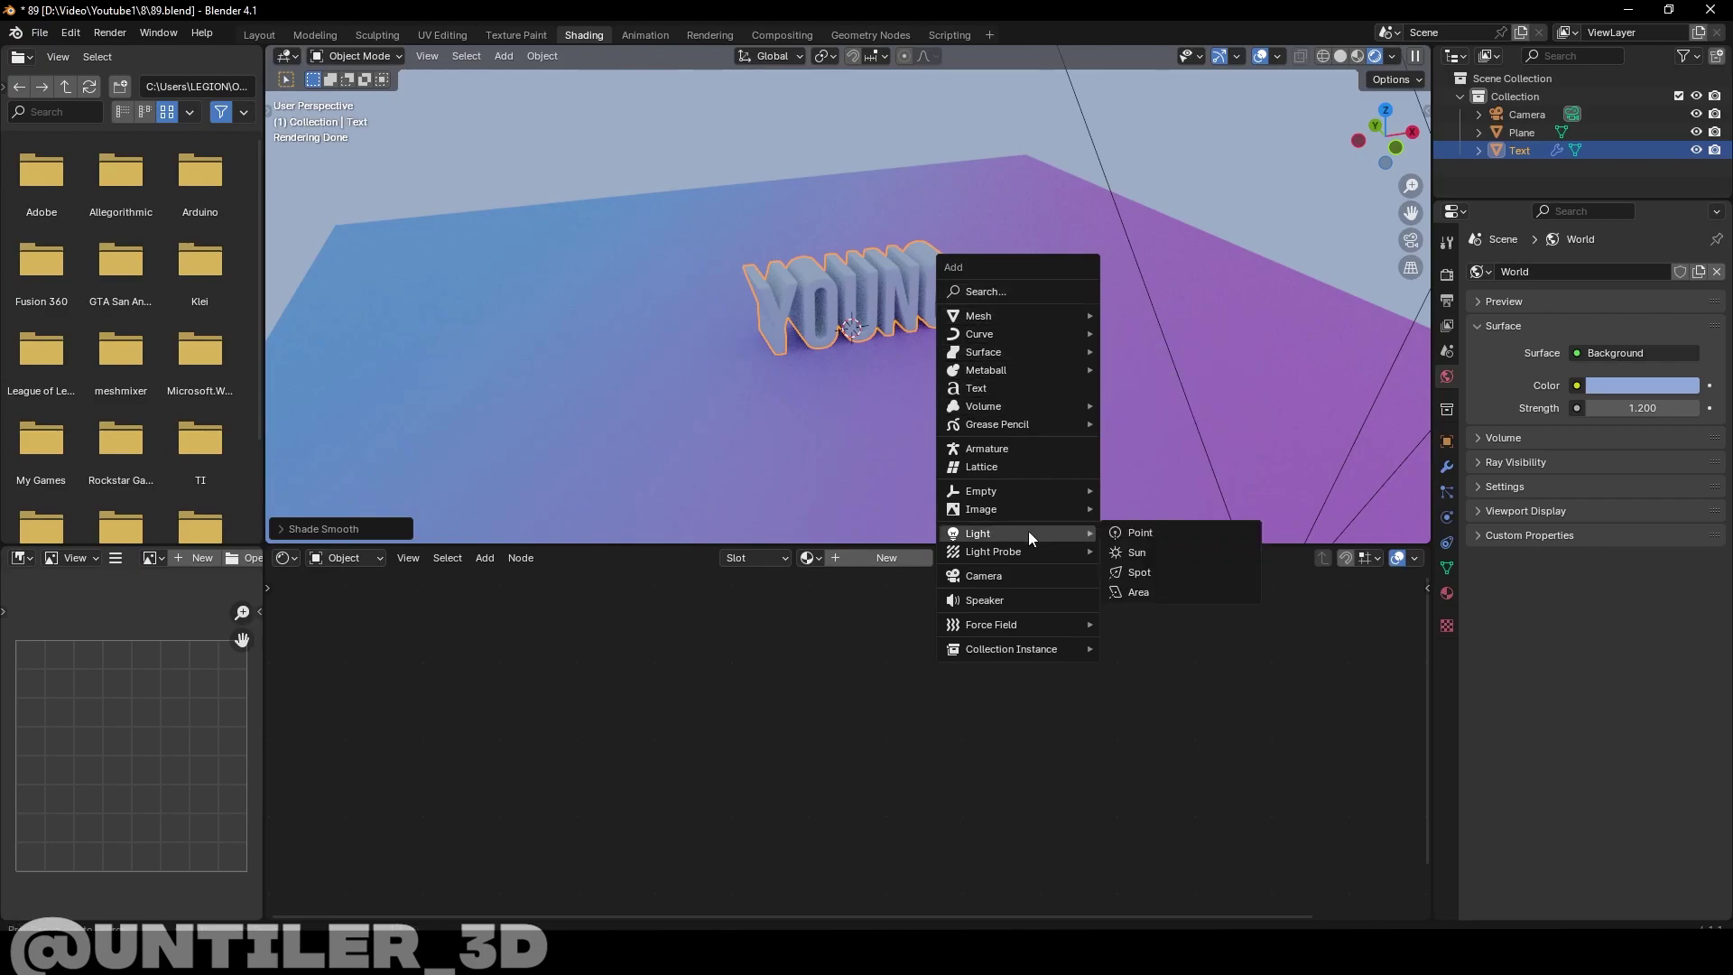
Add a sun light and rotate it to a tilted angle
{"action": "left_click", "coordinate": [1137, 553]}
{"action": "key", "text": "KP_0"}
{"action": "key", "text": "r"}
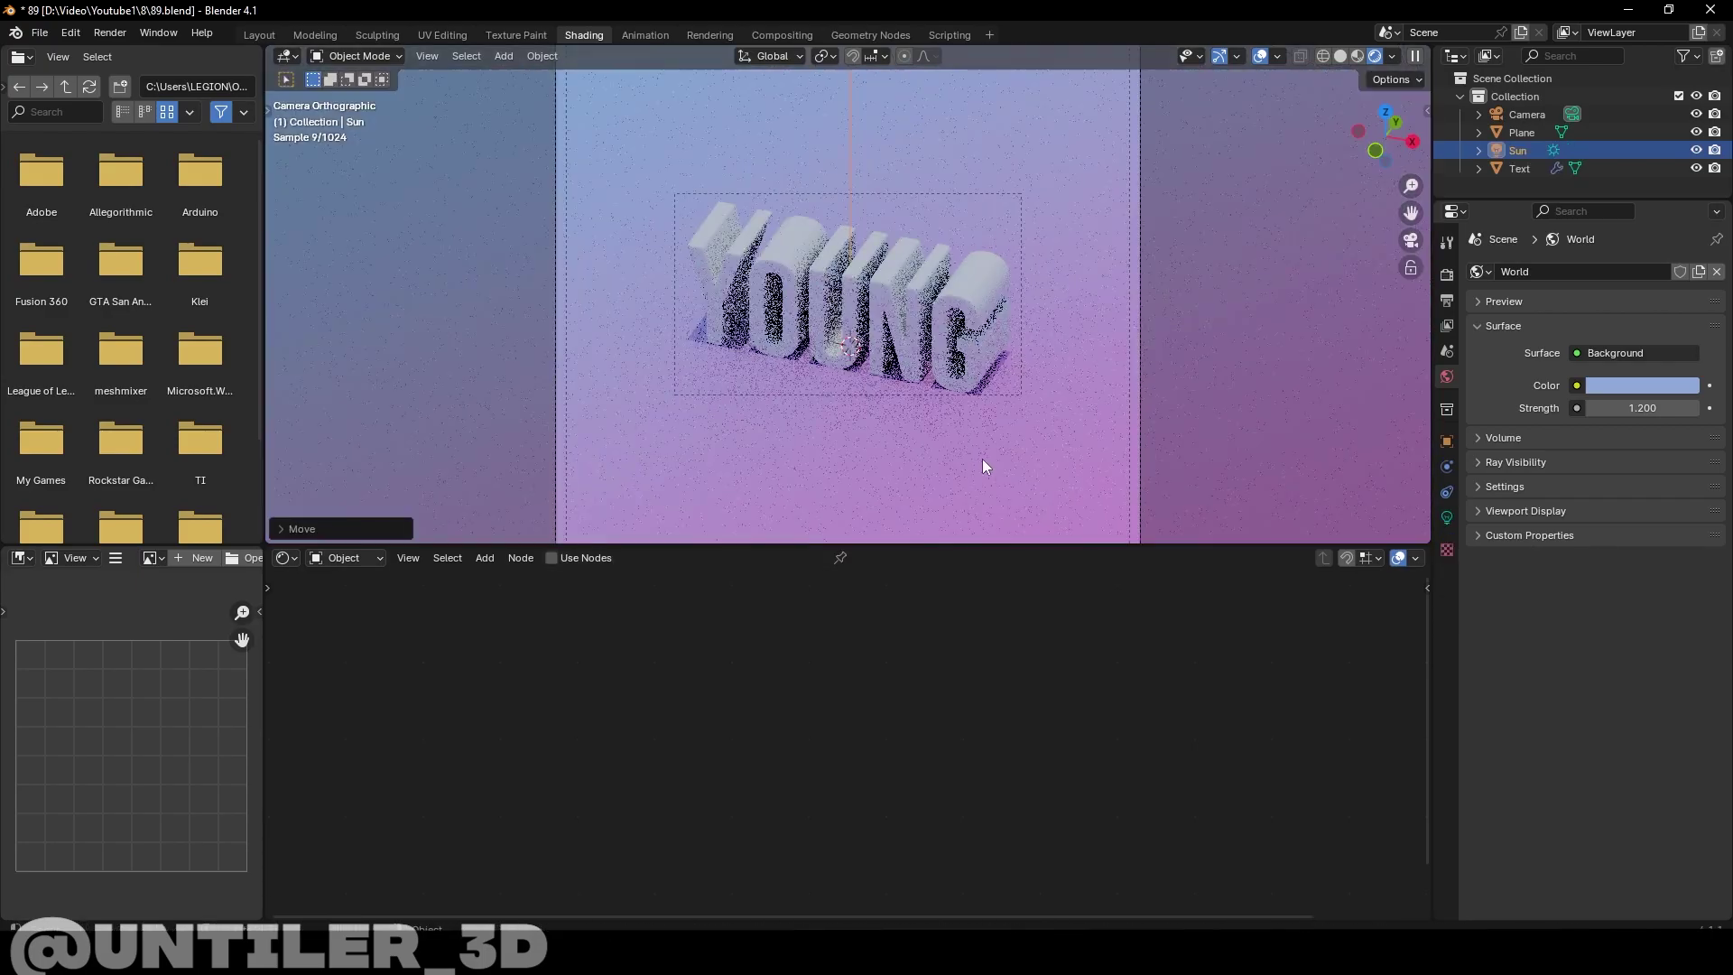
{"action": "left_click", "coordinate": [947, 280]}
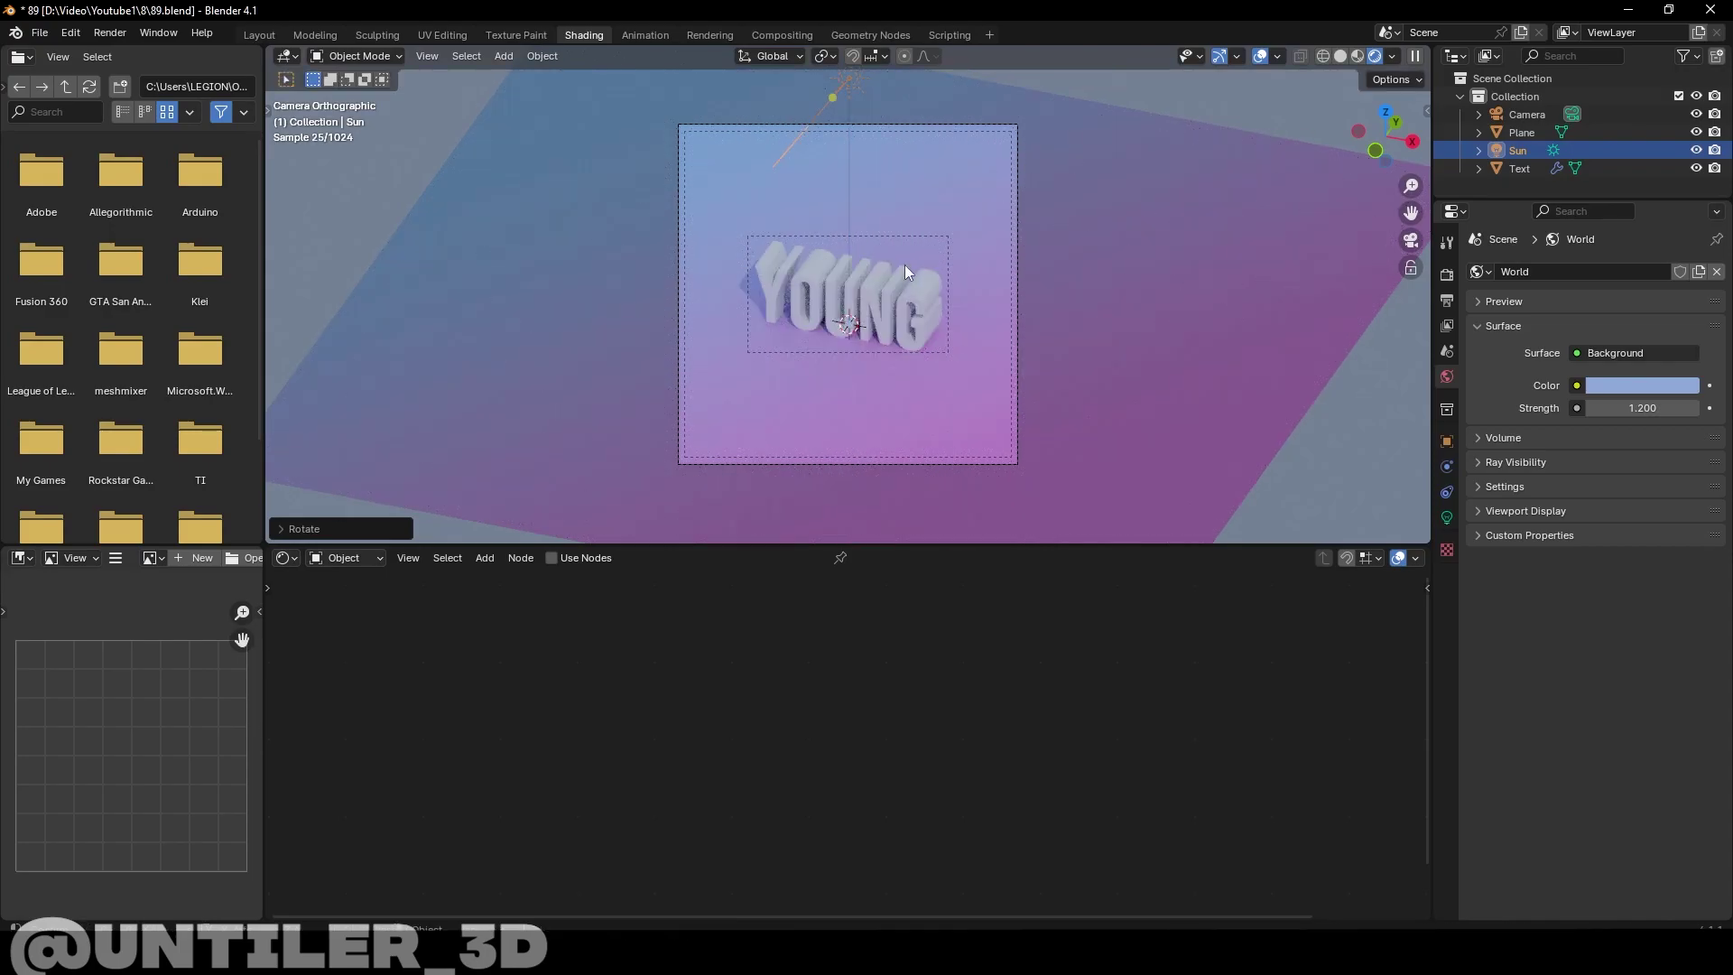
Add a second sun light raised along Z, then reselect the first sun's settings
{"action": "key", "text": "shift+a"}
{"action": "left_click", "coordinate": [974, 344]}
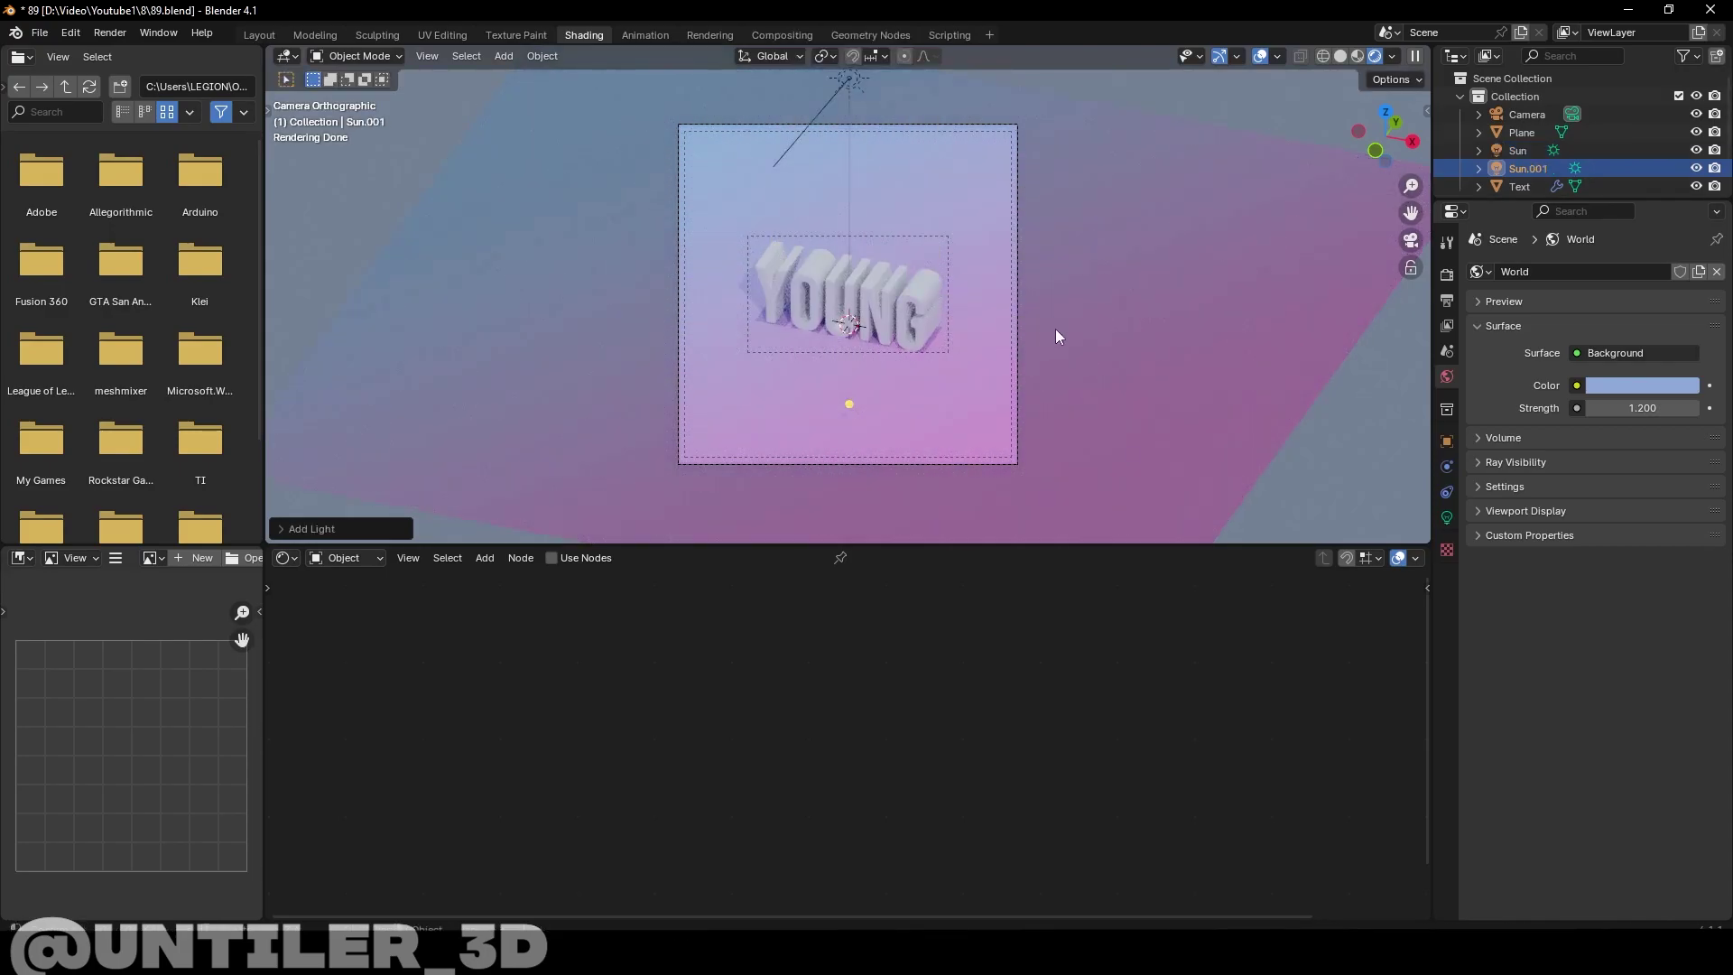
{"action": "key", "text": "g"}
{"action": "key", "text": "z"}
{"action": "left_click", "coordinate": [1083, 343]}
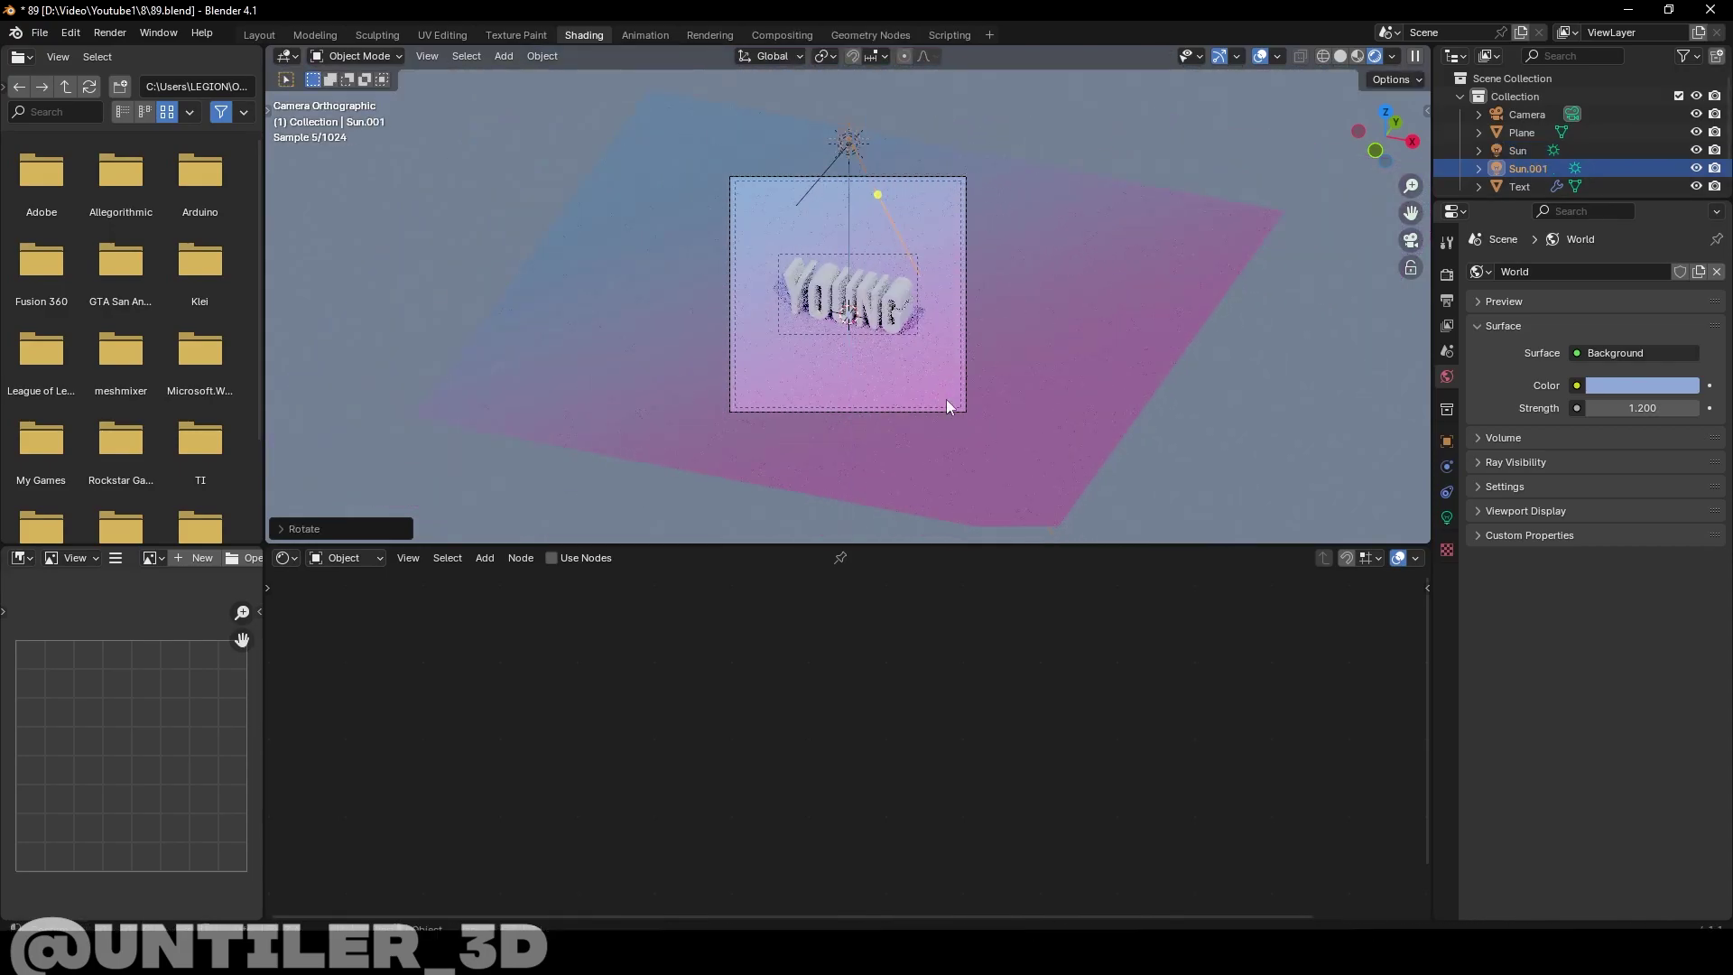
{"action": "scroll", "coordinate": [982, 370], "scroll_direction": "up", "scroll_amount": 4}
{"action": "scroll", "coordinate": [896, 310], "scroll_direction": "down", "scroll_amount": 3}
{"action": "left_click", "coordinate": [1517, 150]}
{"action": "left_click", "coordinate": [1447, 517]}
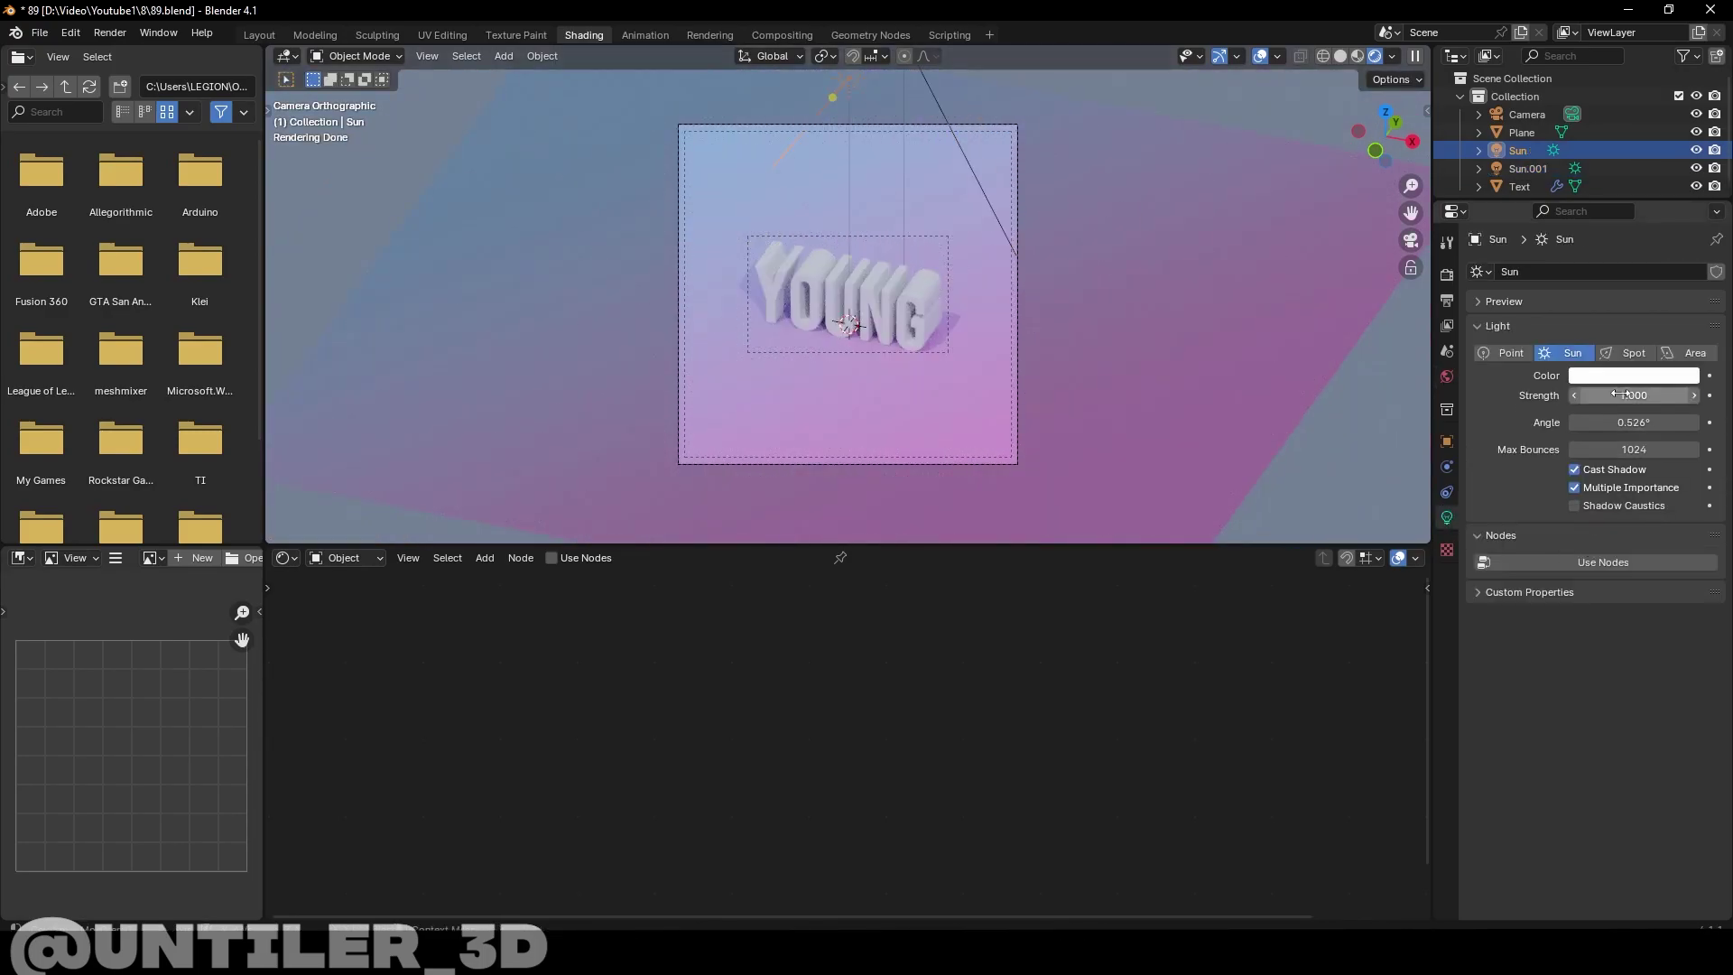
Add an area light above the text and set its size to 1.6 mm
{"action": "left_click", "coordinate": [1182, 334]}
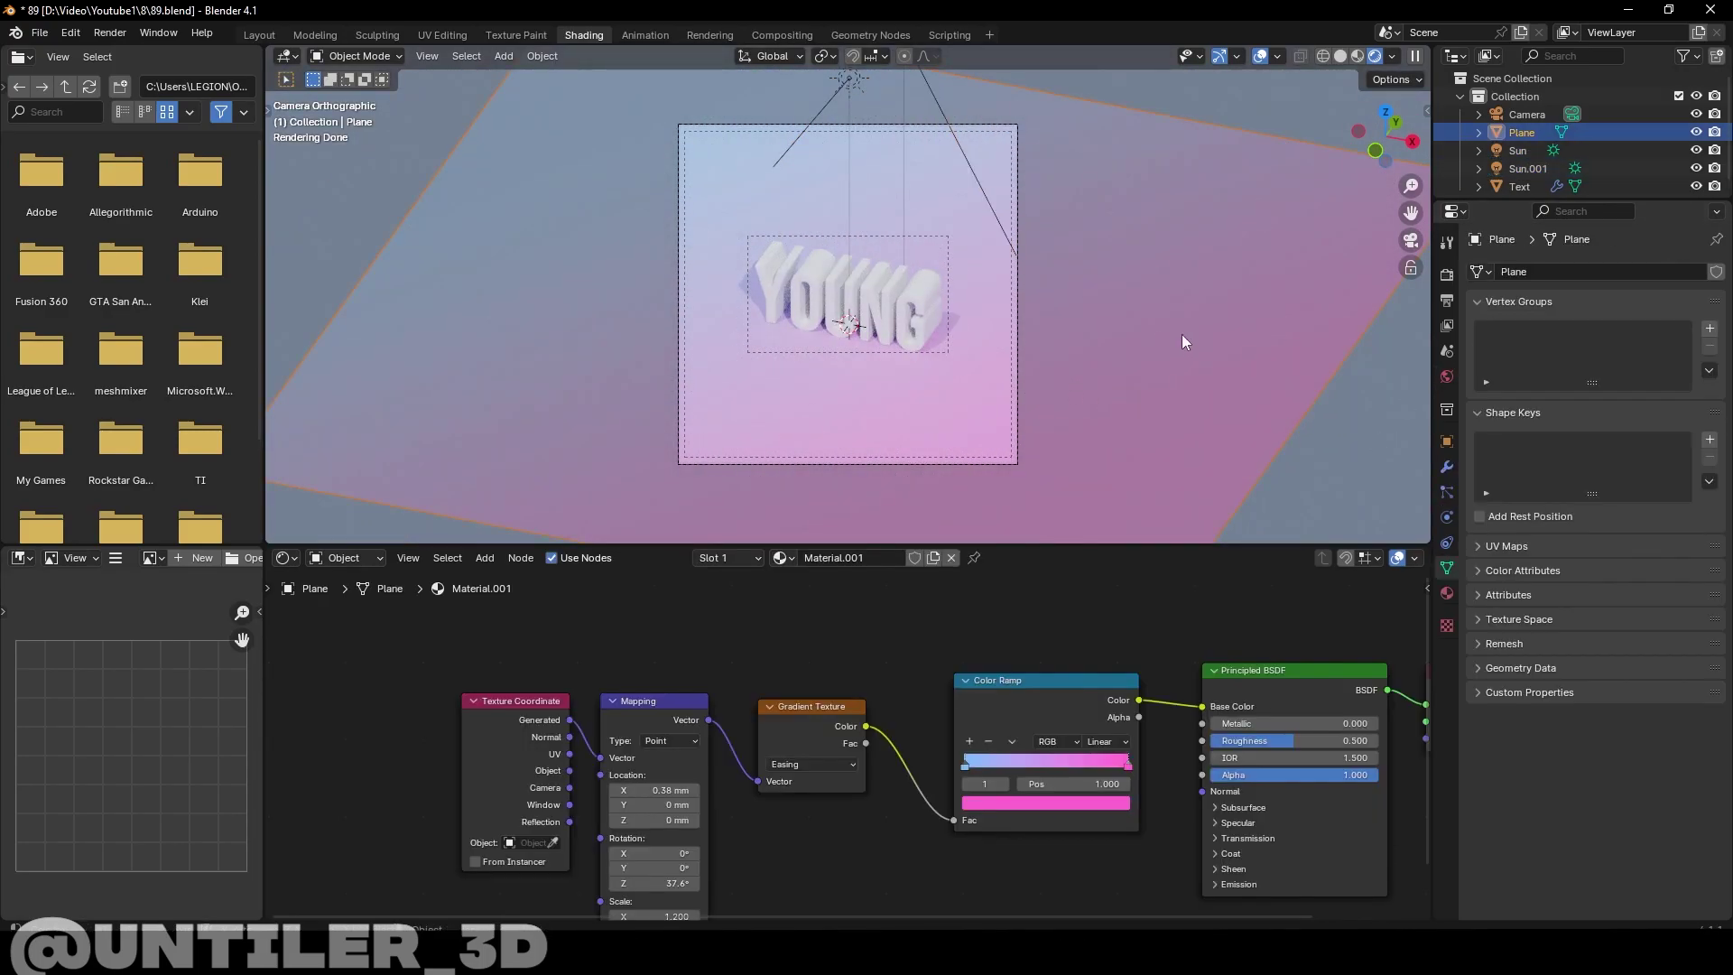
{"action": "key", "text": "shift+a"}
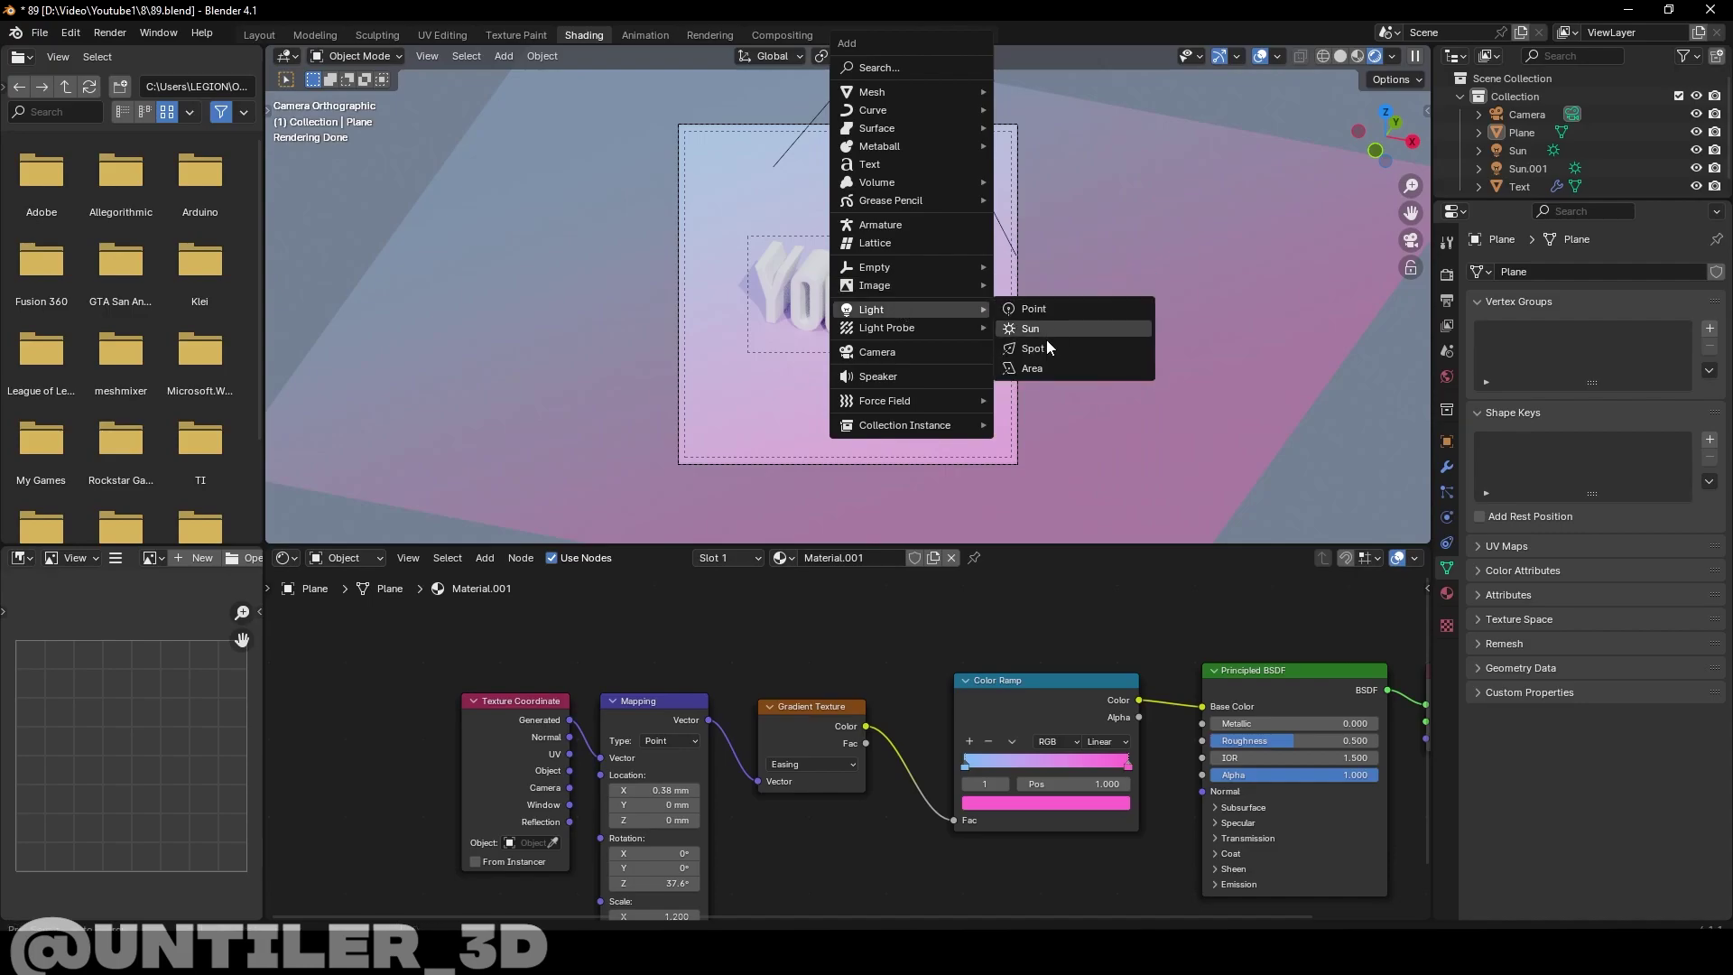
{"action": "left_click", "coordinate": [1051, 364]}
{"action": "key", "text": "g"}
{"action": "key", "text": "z"}
{"action": "left_click", "coordinate": [1007, 261]}
{"action": "left_click", "coordinate": [1635, 442]}
{"action": "type", "text": "10"}
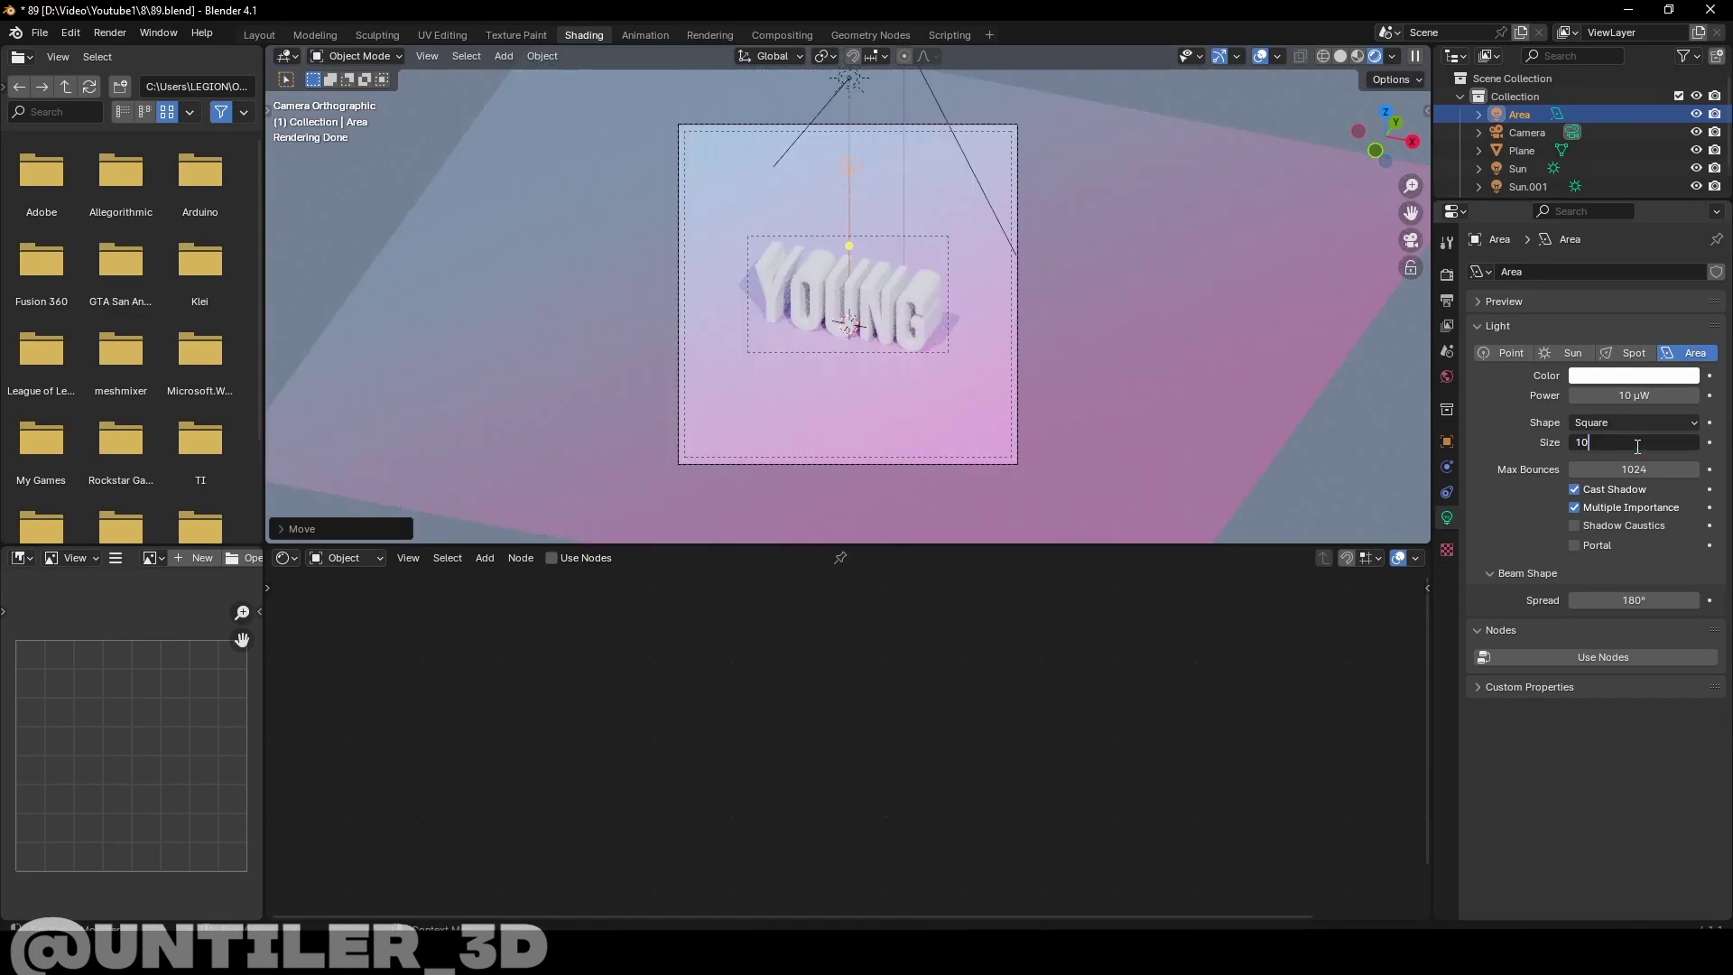
{"action": "double_click", "coordinate": [1633, 442]}
{"action": "type", "text": "1.6"}
{"action": "key", "text": "Return"}
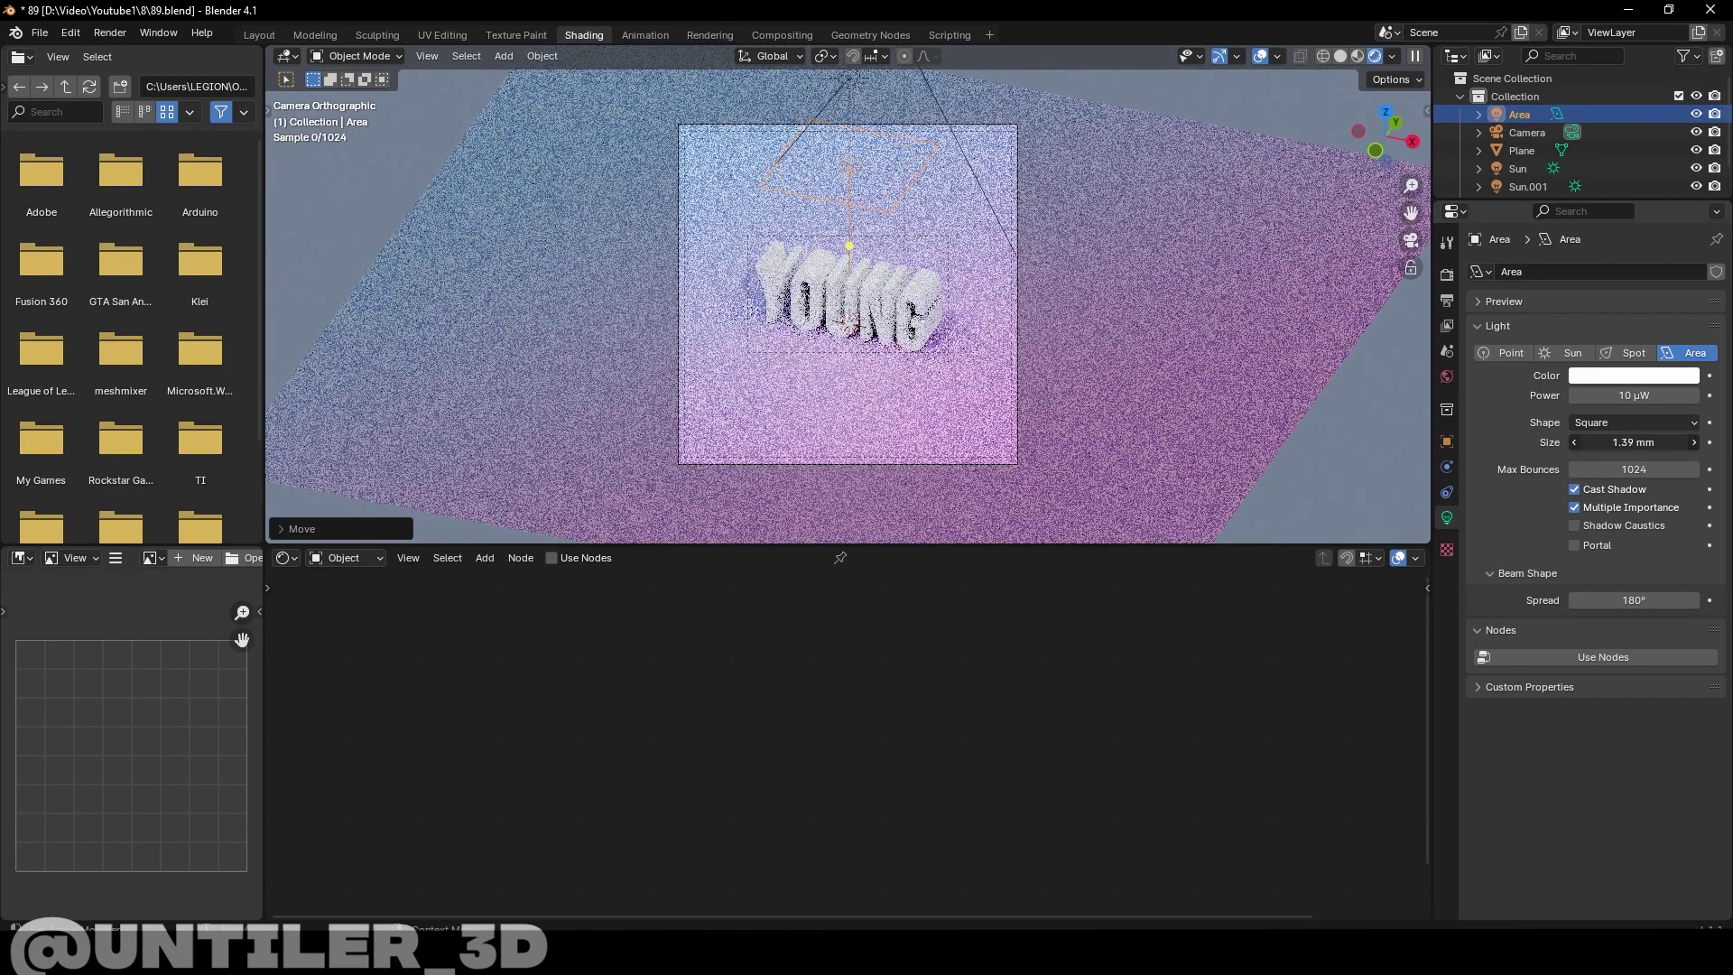
Raise and tilt the area light, make it pink, and increase its power
{"action": "key", "text": "g"}
{"action": "key", "text": "shift+z"}
{"action": "key", "text": "r"}
{"action": "left_click", "coordinate": [1208, 272]}
{"action": "left_click", "coordinate": [1634, 375]}
{"action": "left_click", "coordinate": [1615, 194]}
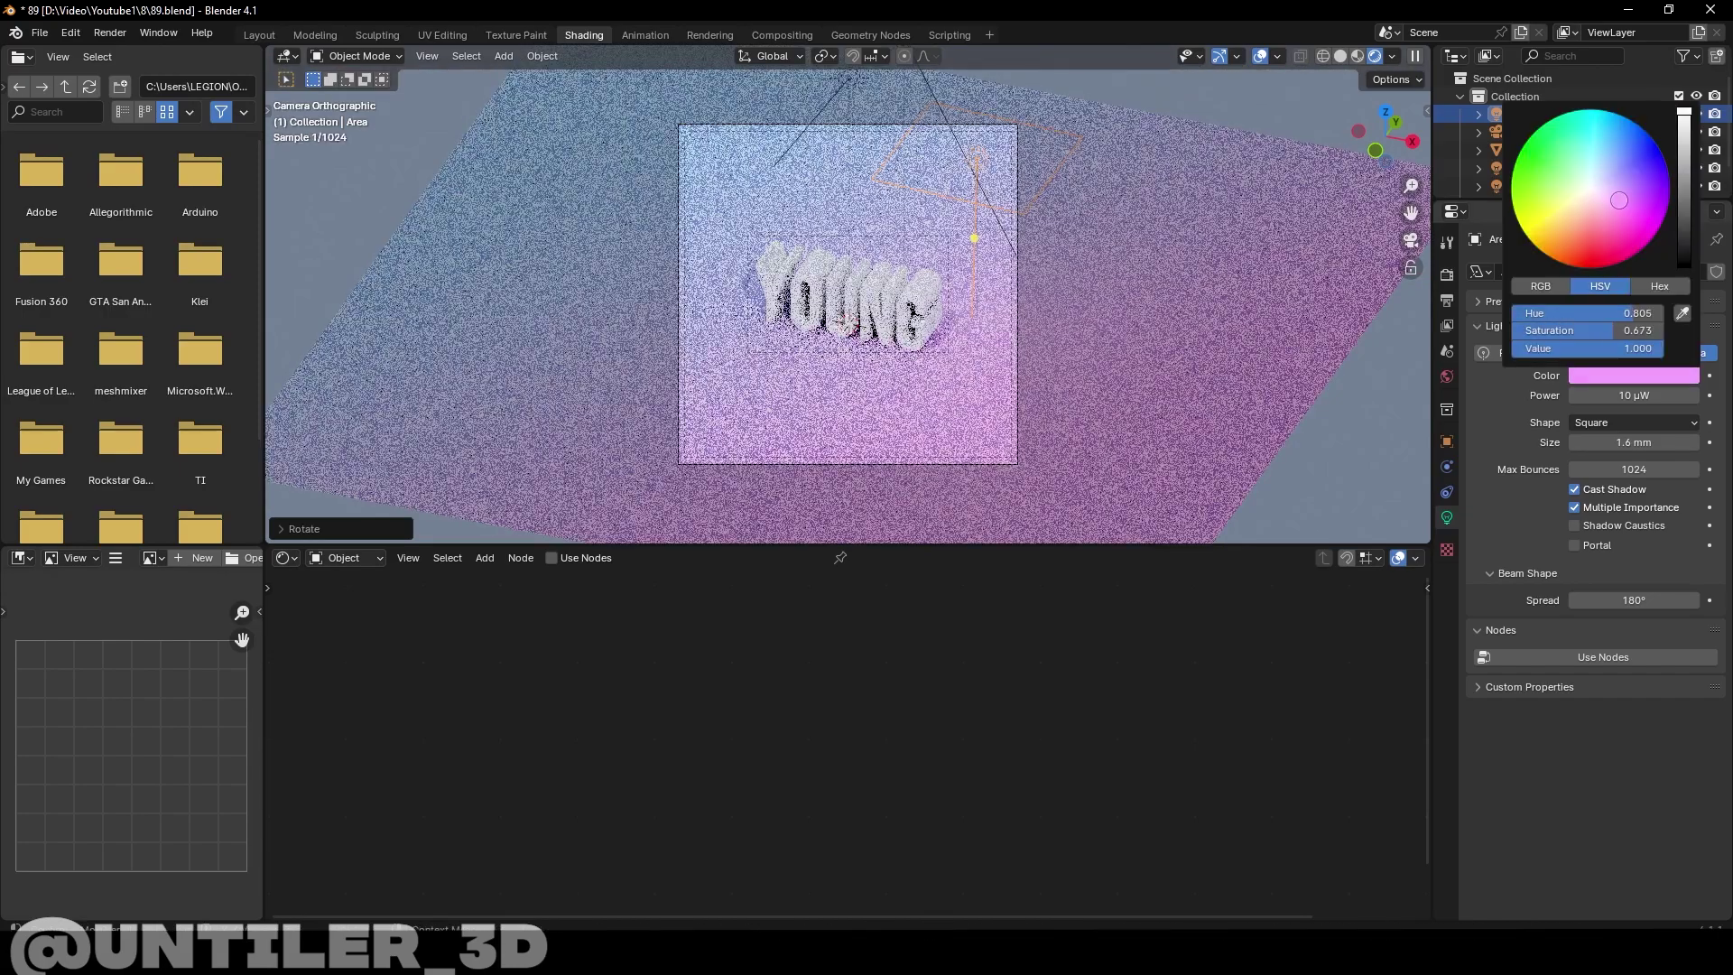
{"action": "left_click_drag", "start_coordinate": [1615, 395], "coordinate": [1651, 396]}
Duplicate the light to the left of the text, colour it light blue, and raise it
{"action": "key", "text": "shift+d"}
{"action": "left_click", "coordinate": [875, 258]}
{"action": "key", "text": "r"}
{"action": "left_click", "coordinate": [1633, 376]}
{"action": "left_click", "coordinate": [1588, 226]}
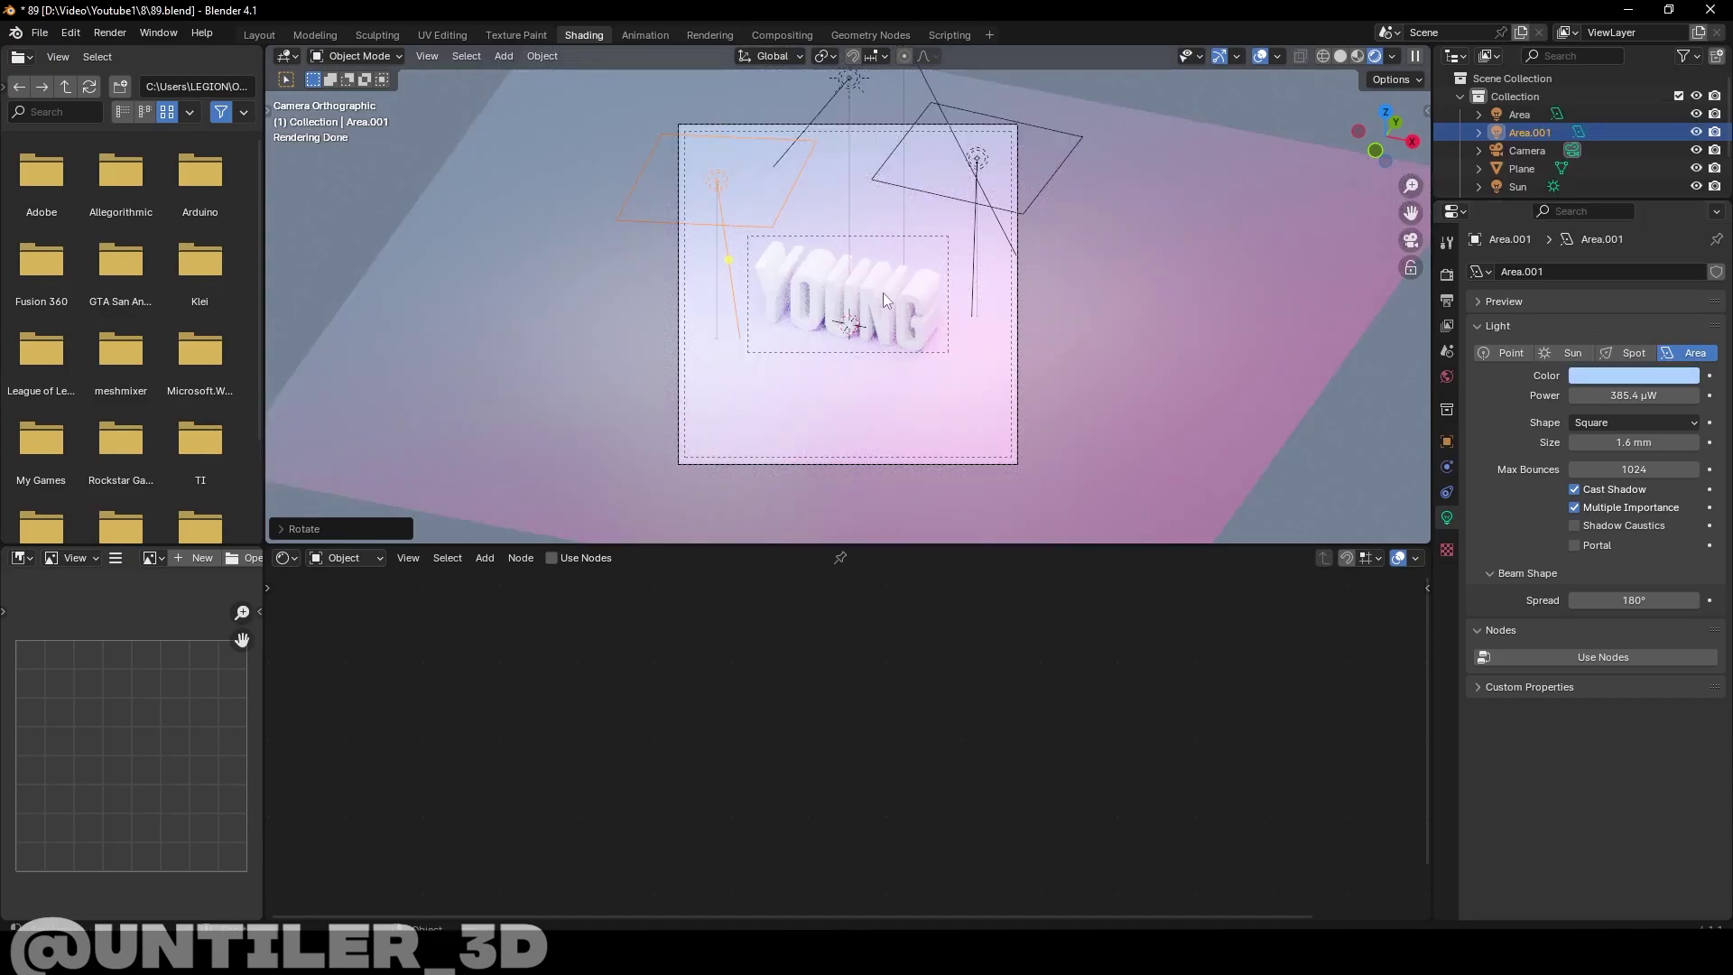
{"action": "key", "text": "g"}
{"action": "key", "text": "shift+z"}
{"action": "left_click", "coordinate": [816, 284]}
Replace the YOUNG text's Principled BSDF with a Glass BSDF linked to the material surface
{"action": "left_click", "coordinate": [904, 290]}
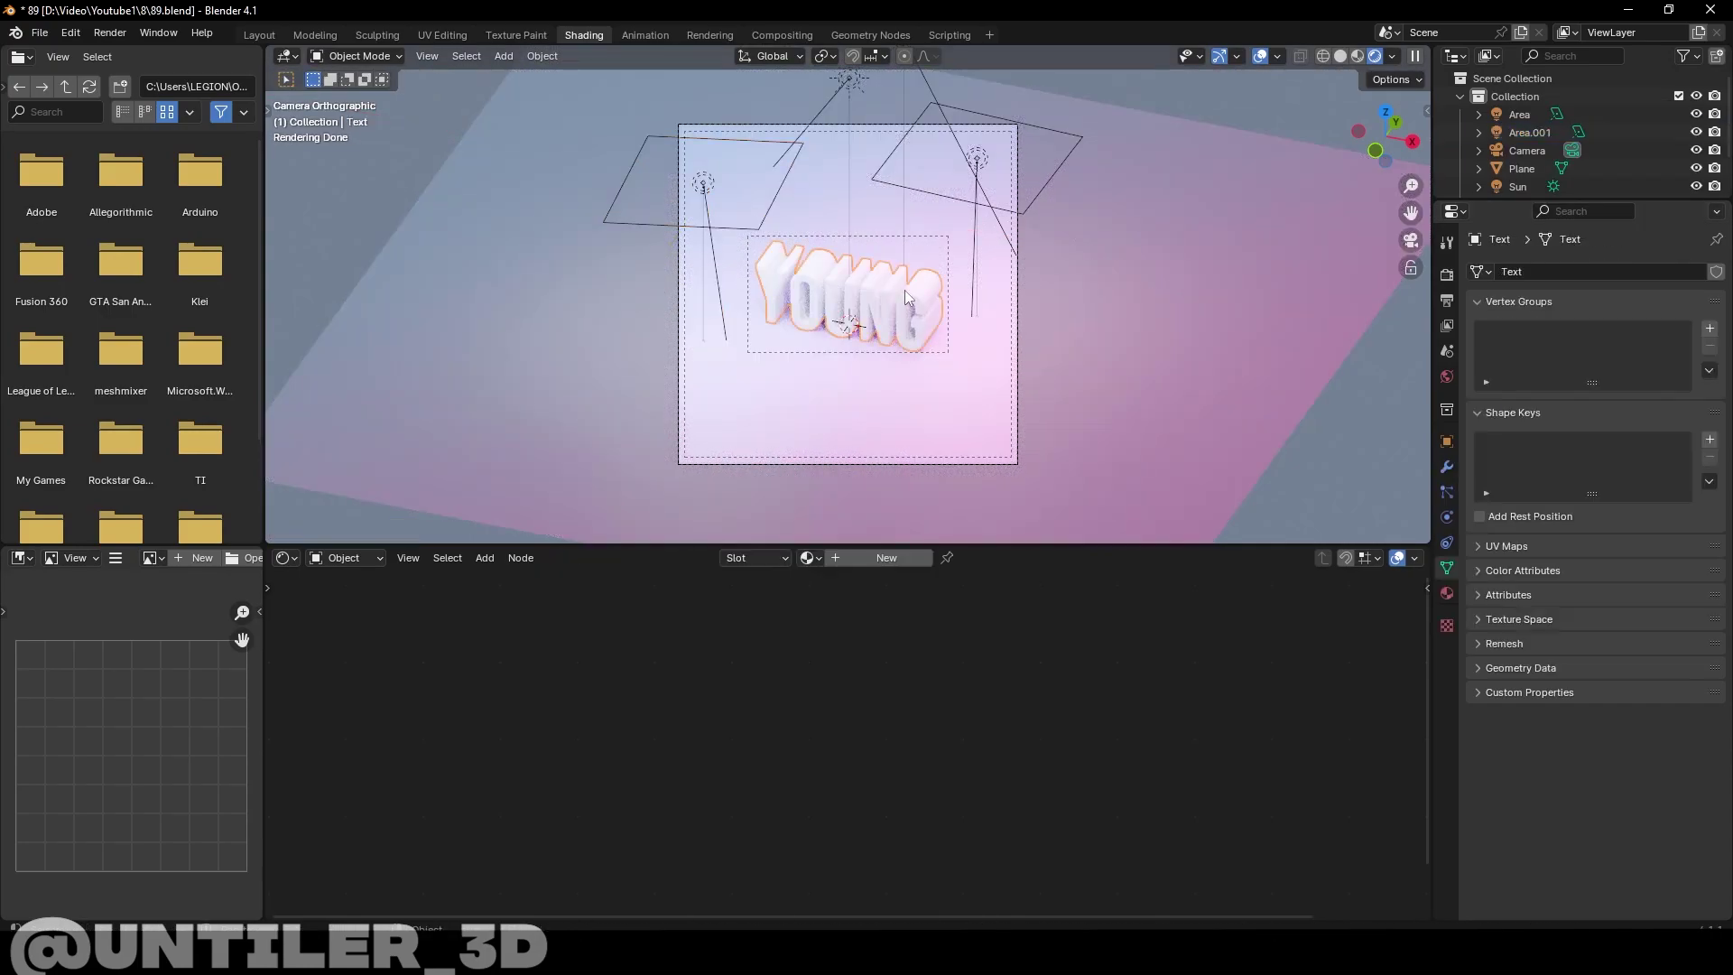
{"action": "middle_click_drag", "start_coordinate": [1129, 702], "coordinate": [765, 635]}
{"action": "left_click", "coordinate": [959, 629]}
{"action": "key", "text": "x"}
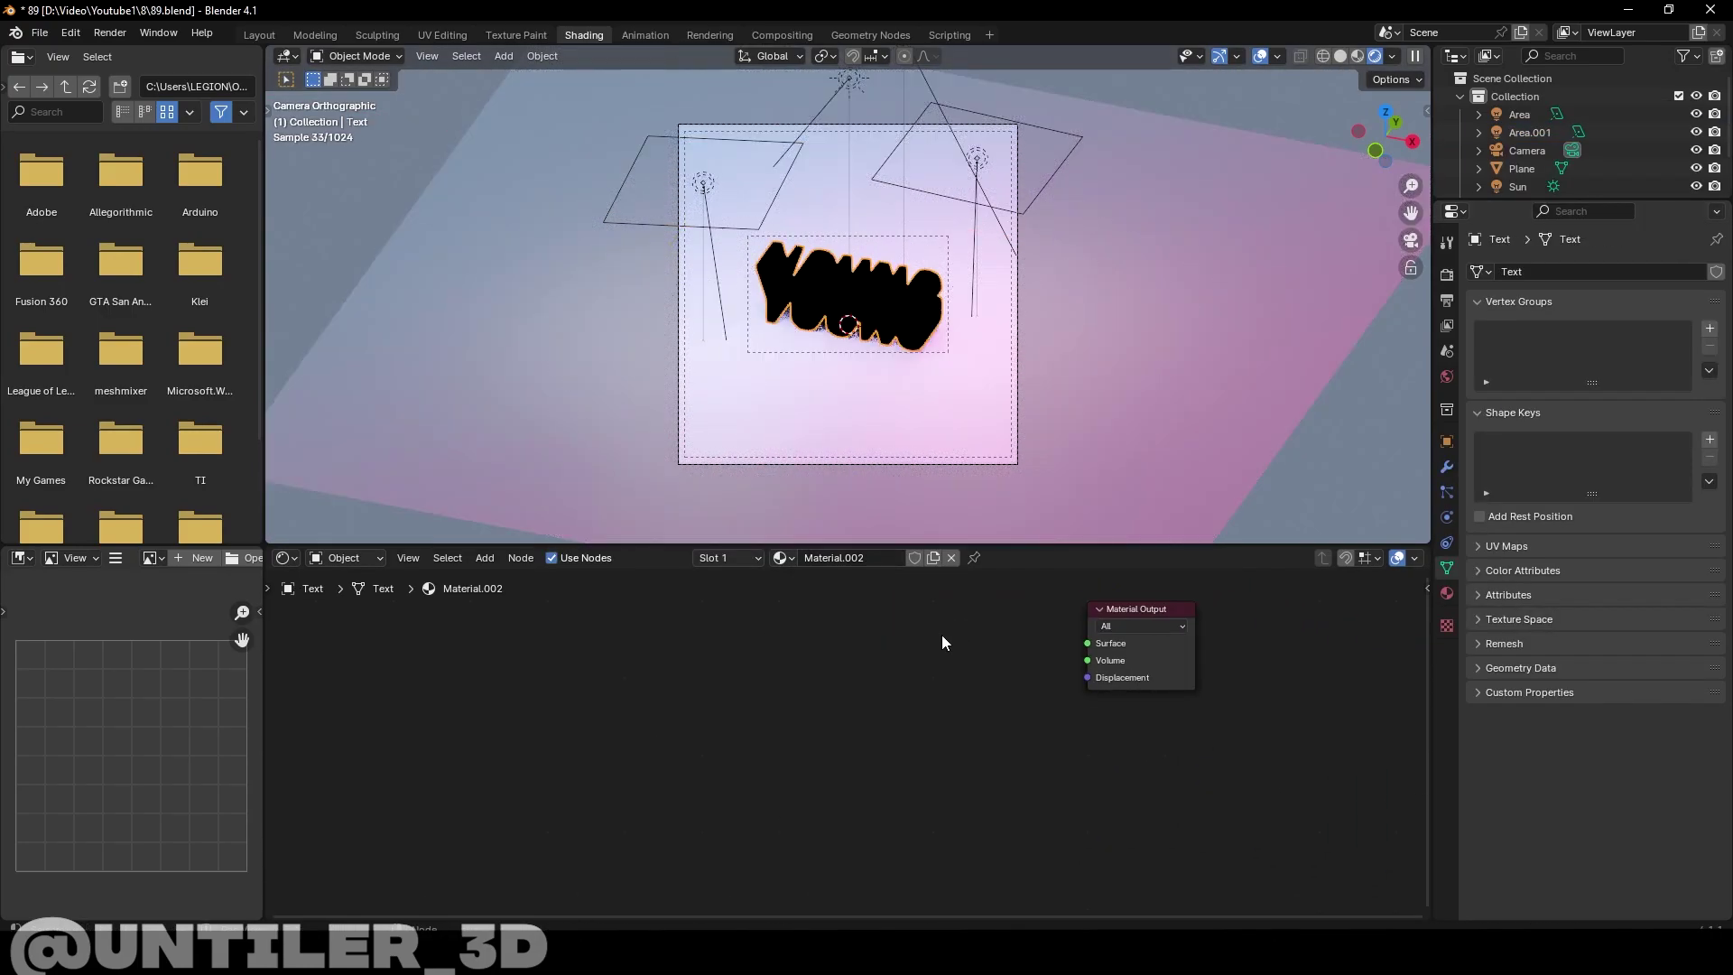
{"action": "key", "text": "shift+a"}
{"action": "type", "text": "glass"}
{"action": "key", "text": "Return"}
{"action": "left_click", "coordinate": [1005, 632]}
{"action": "left_click_drag", "start_coordinate": [1032, 654], "coordinate": [1086, 643]}
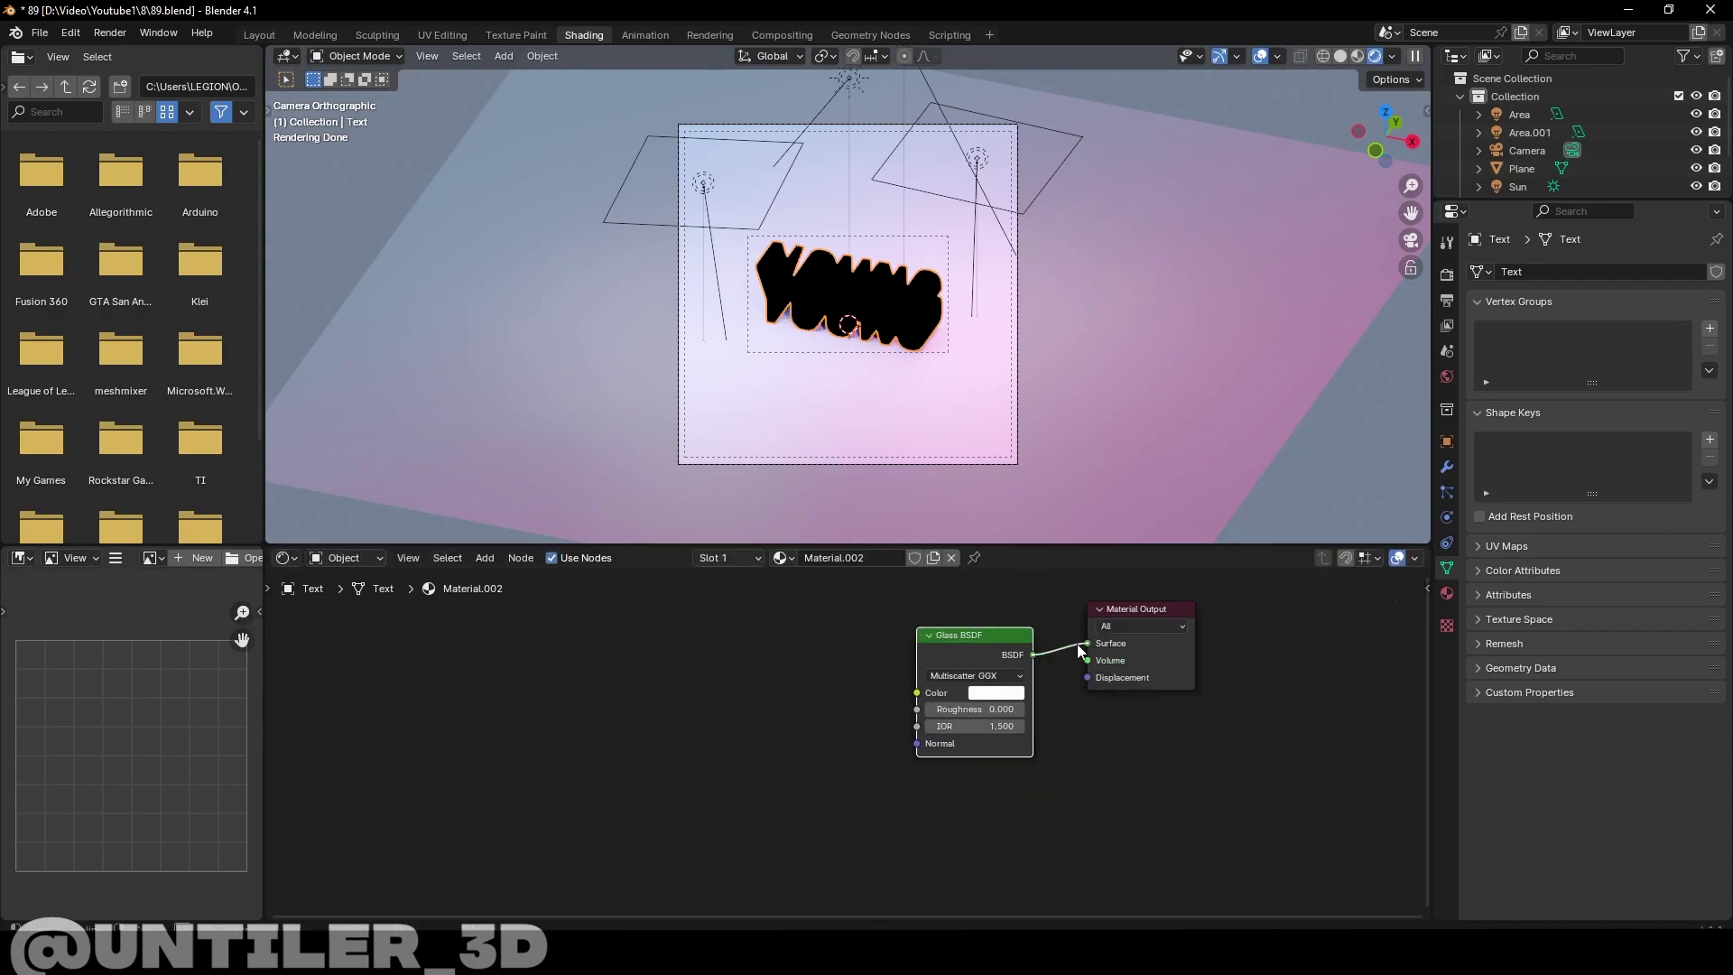
Copy the plane's gradient node chain into the text material and feed it into the Glass colour
{"action": "left_click", "coordinate": [1074, 366]}
{"action": "left_click_drag", "start_coordinate": [387, 636], "coordinate": [877, 823]}
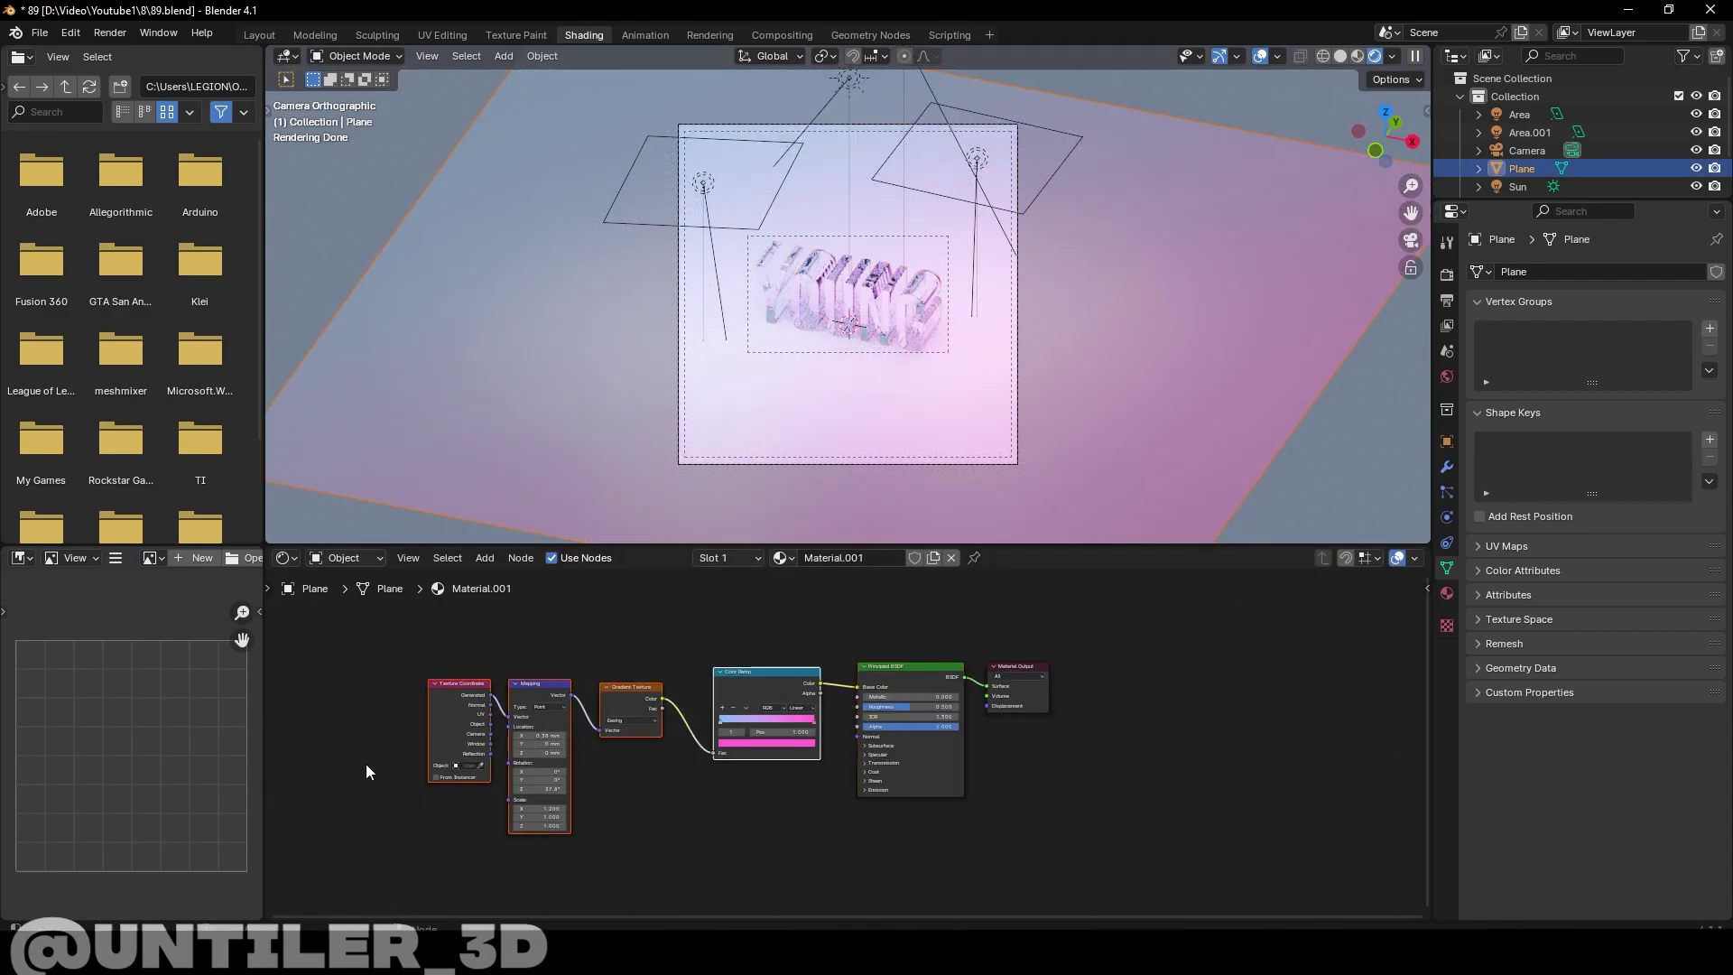
{"action": "key", "text": "ctrl+c"}
{"action": "left_click", "coordinate": [909, 318]}
{"action": "key", "text": "ctrl+v"}
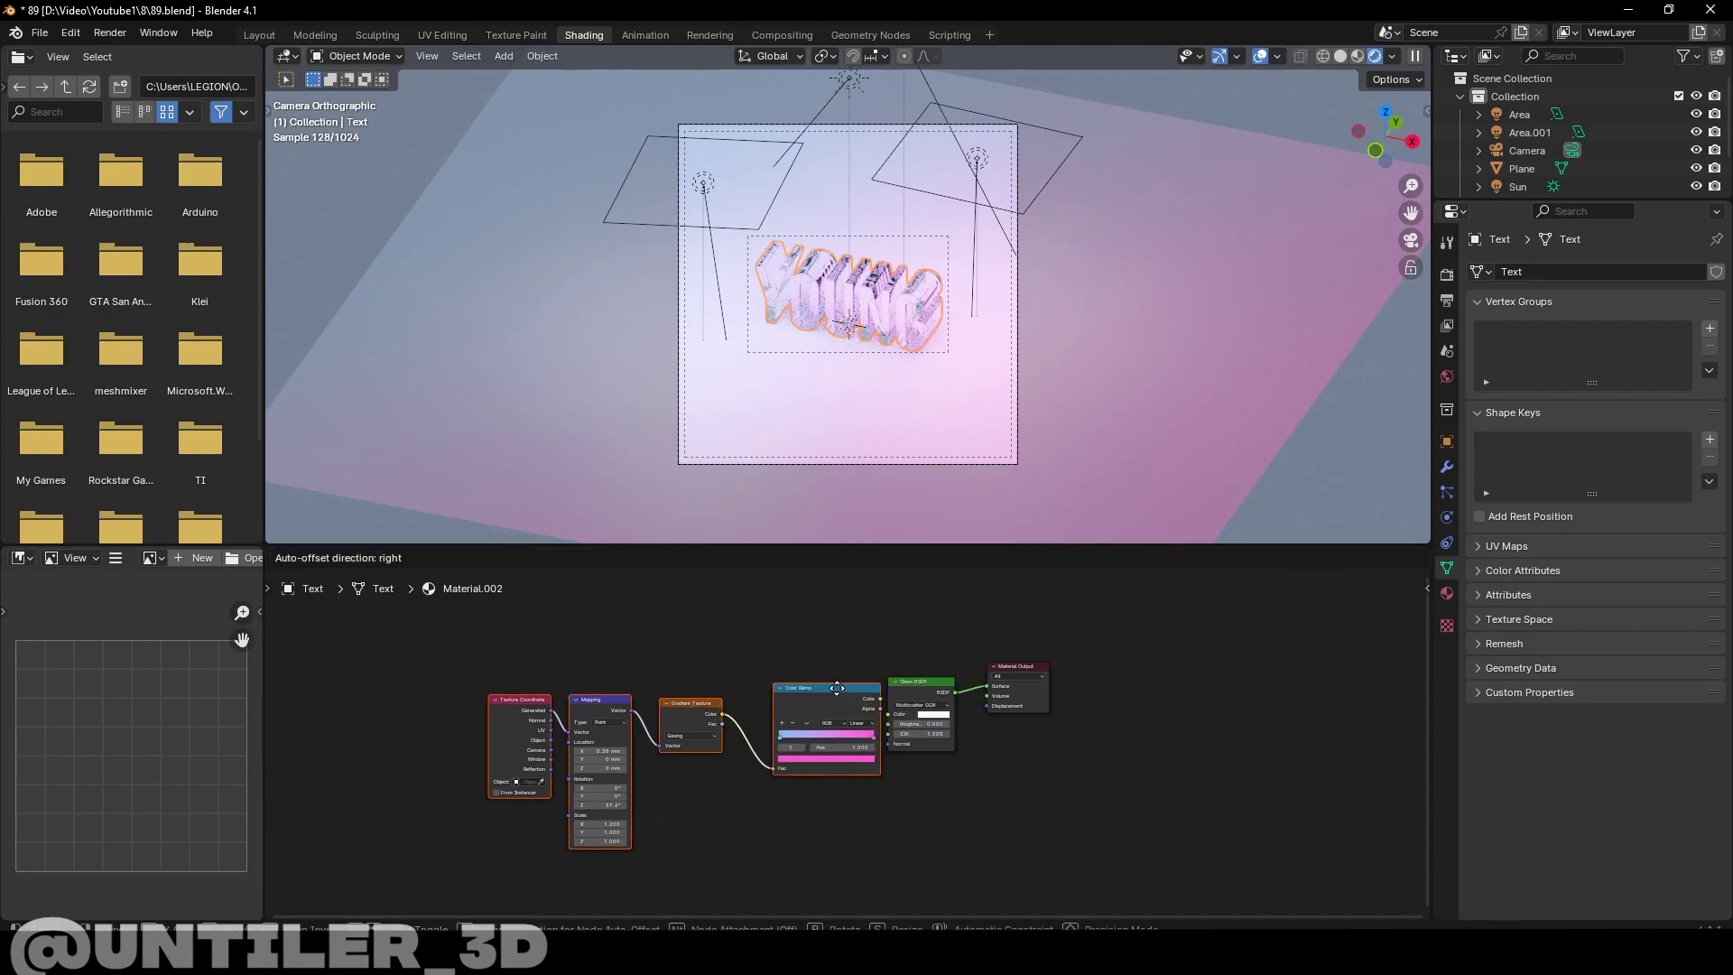
{"action": "left_click_drag", "start_coordinate": [858, 700], "coordinate": [880, 713]}
{"action": "scroll", "coordinate": [704, 712], "scroll_direction": "up", "scroll_amount": 3}
{"action": "middle_click_drag", "start_coordinate": [813, 707], "coordinate": [1082, 738]}
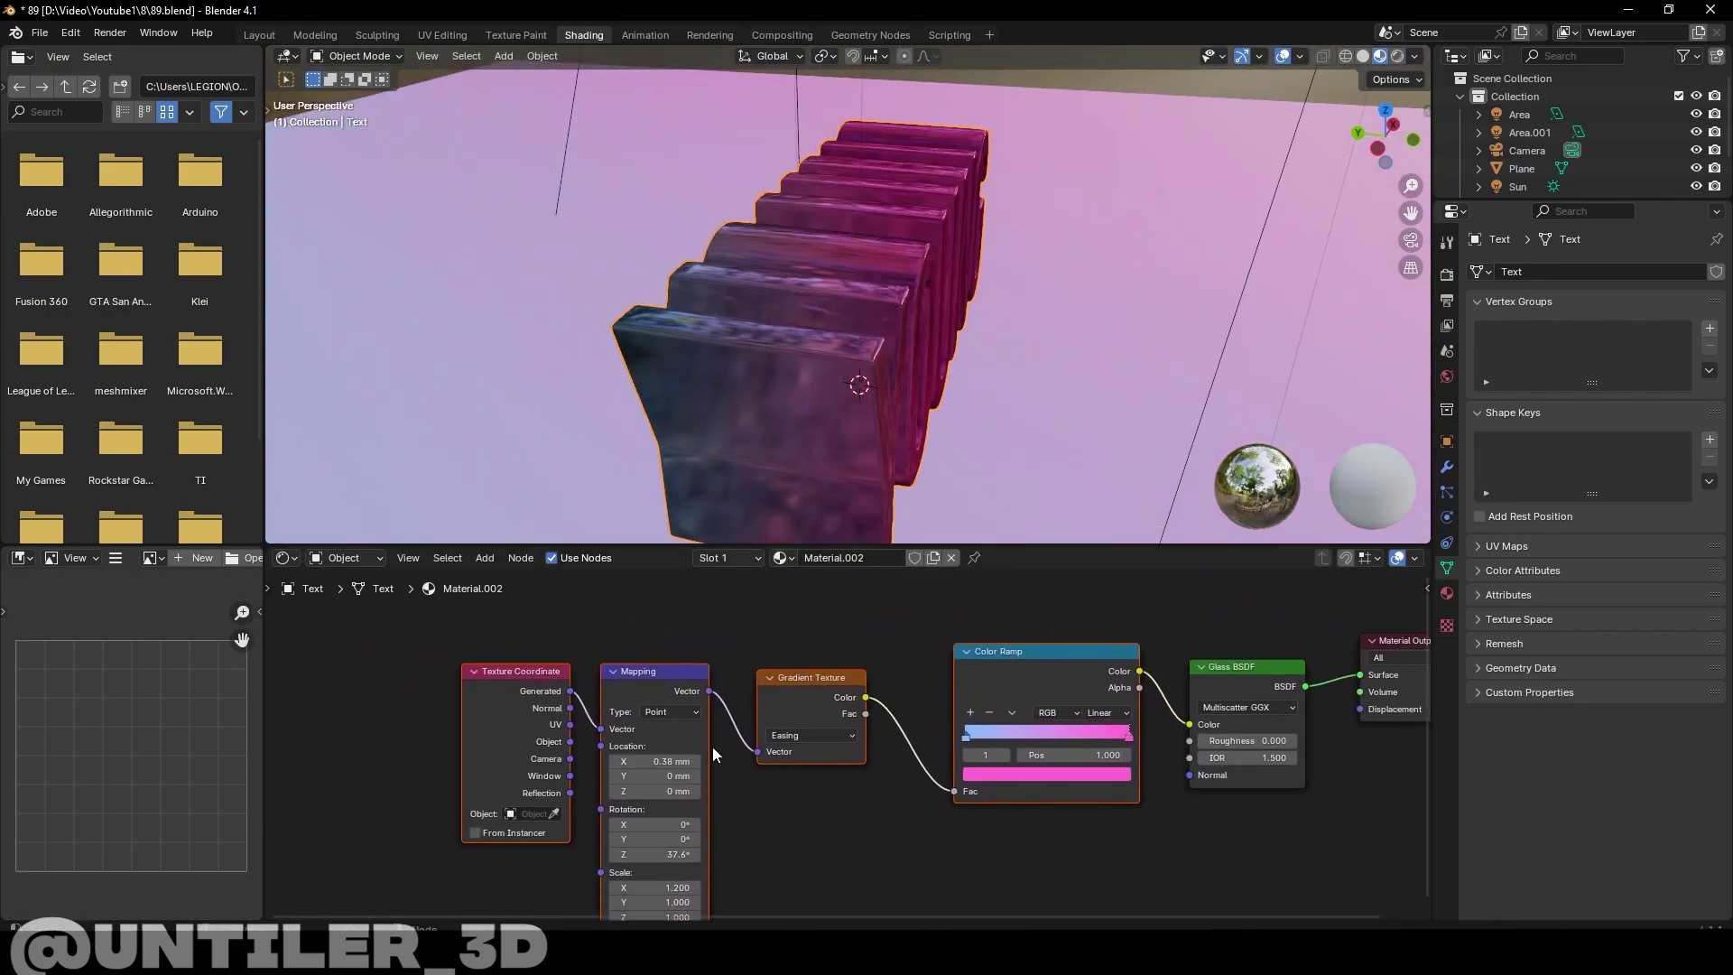
Make the glass slightly rough, switch the gradient to Linear, and slide the right ramp stop inward
{"action": "middle_click_drag", "start_coordinate": [712, 754], "coordinate": [466, 683]}
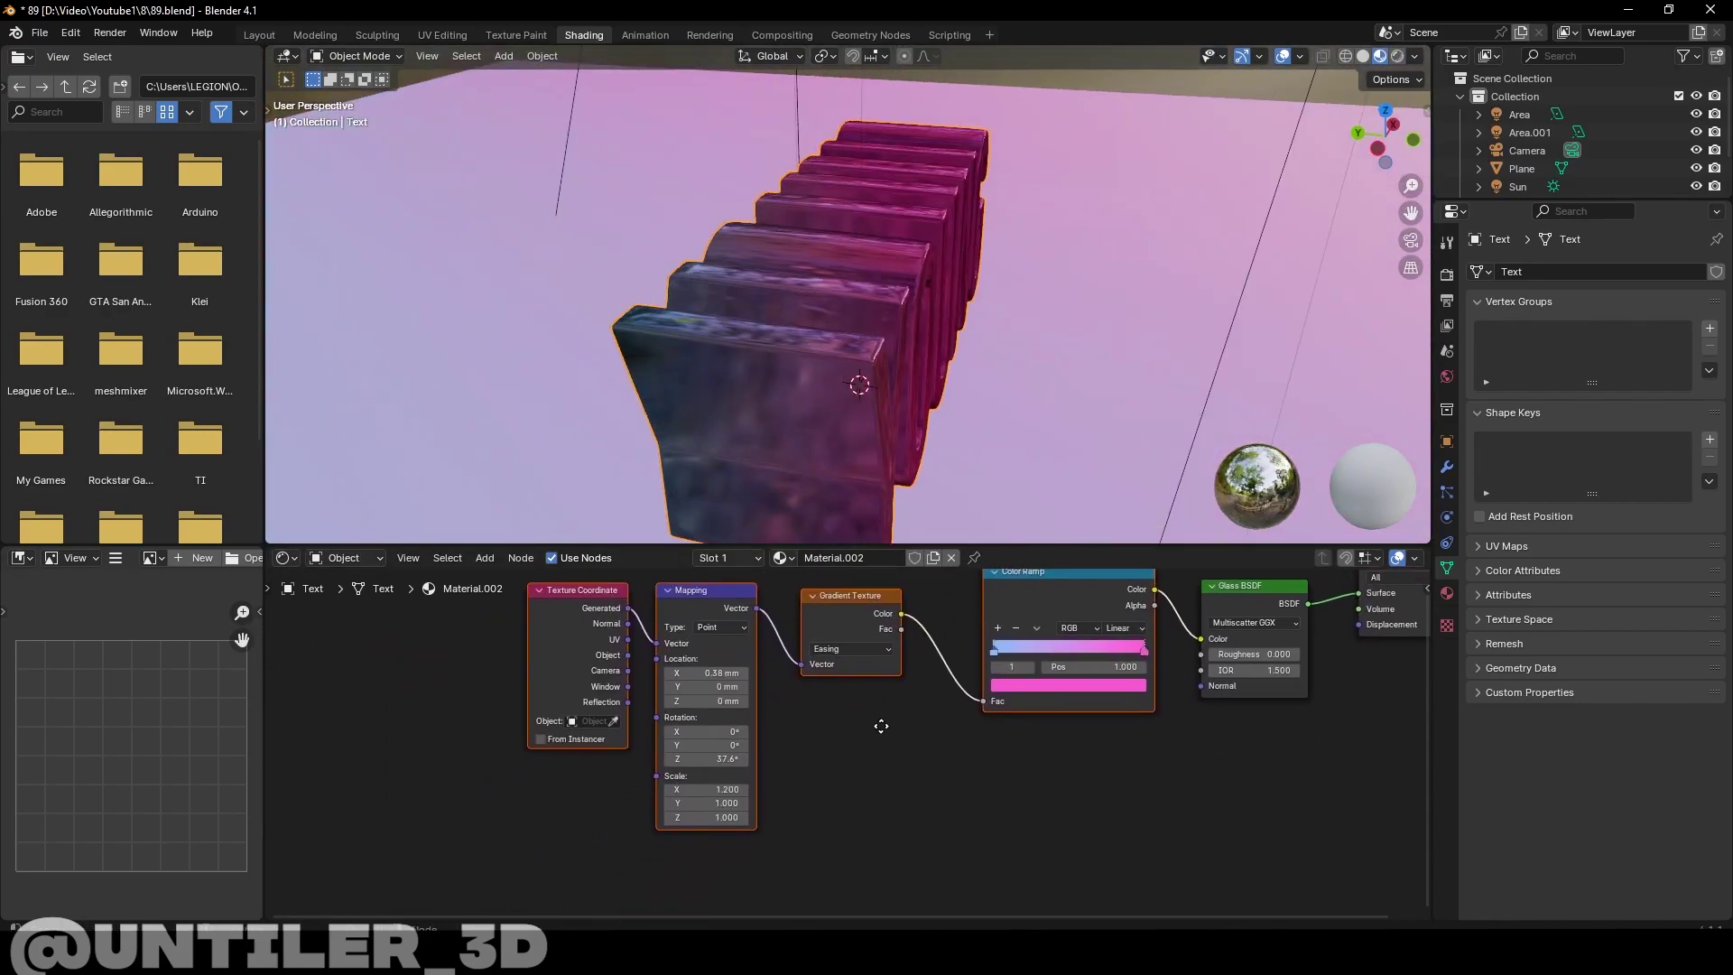
{"action": "left_click_drag", "start_coordinate": [1001, 677], "coordinate": [1029, 678]}
{"action": "middle_click_drag", "start_coordinate": [580, 664], "coordinate": [913, 713]}
{"action": "scroll", "coordinate": [913, 719], "scroll_direction": "up", "scroll_amount": 2, "text": "ctrl"}
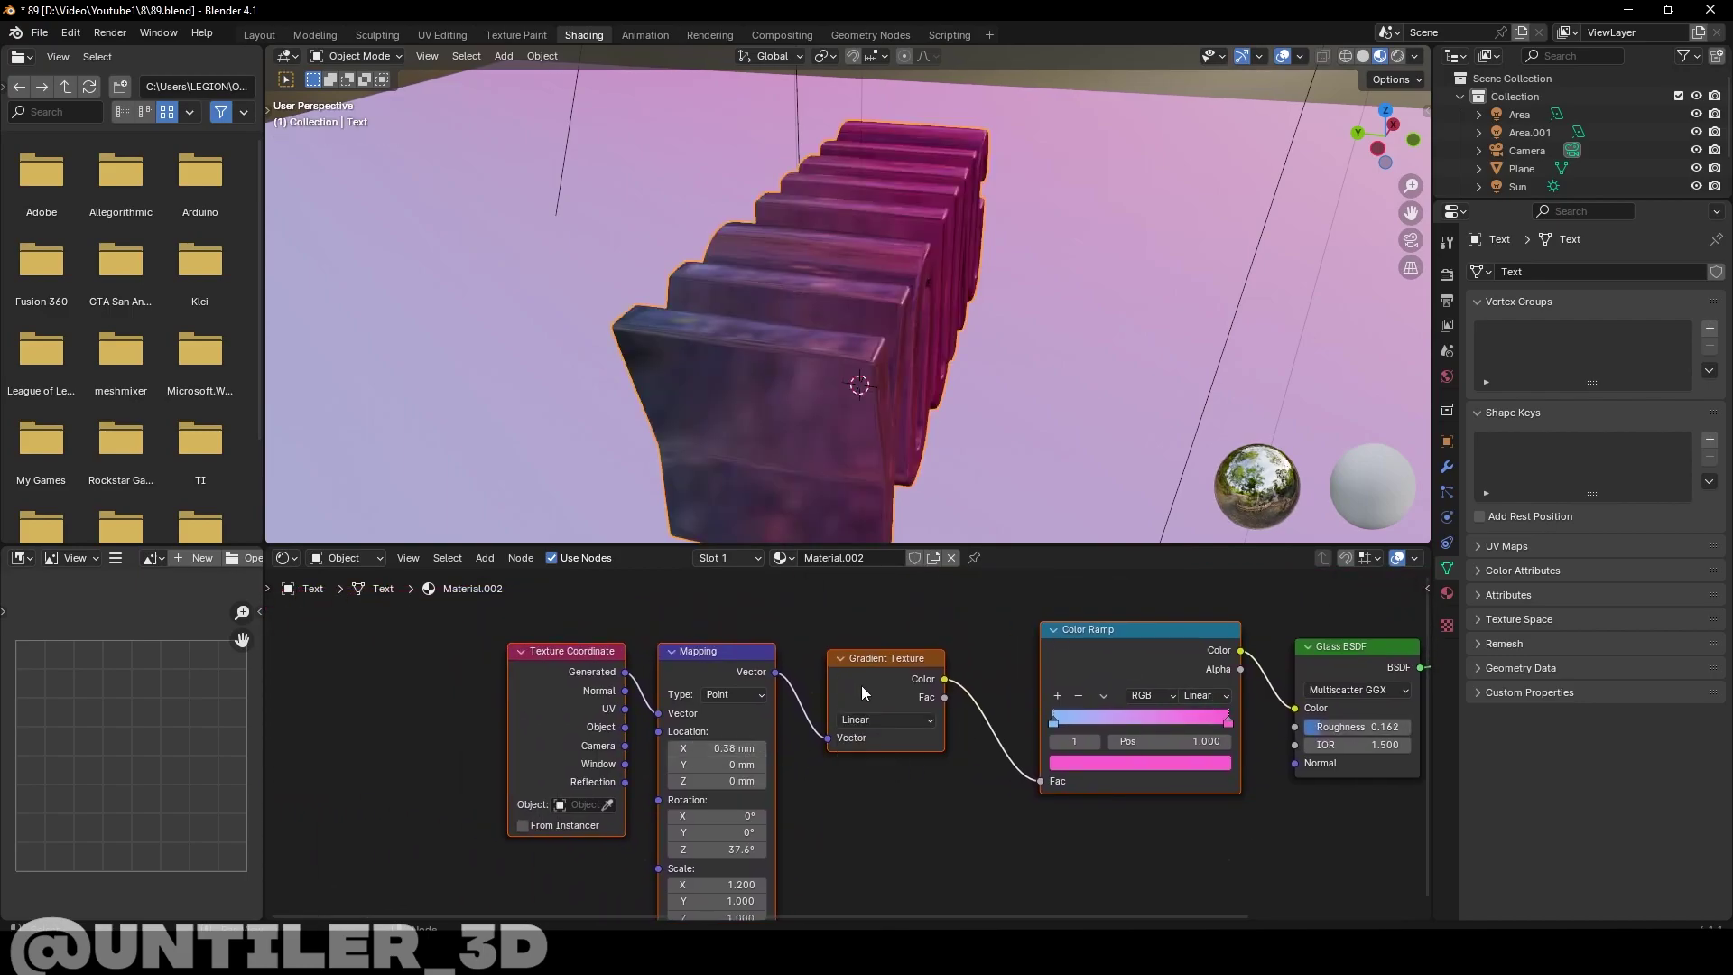
{"action": "left_click_drag", "start_coordinate": [1228, 723], "coordinate": [1173, 717]}
{"action": "scroll", "coordinate": [848, 731], "scroll_direction": "up", "scroll_amount": 1}
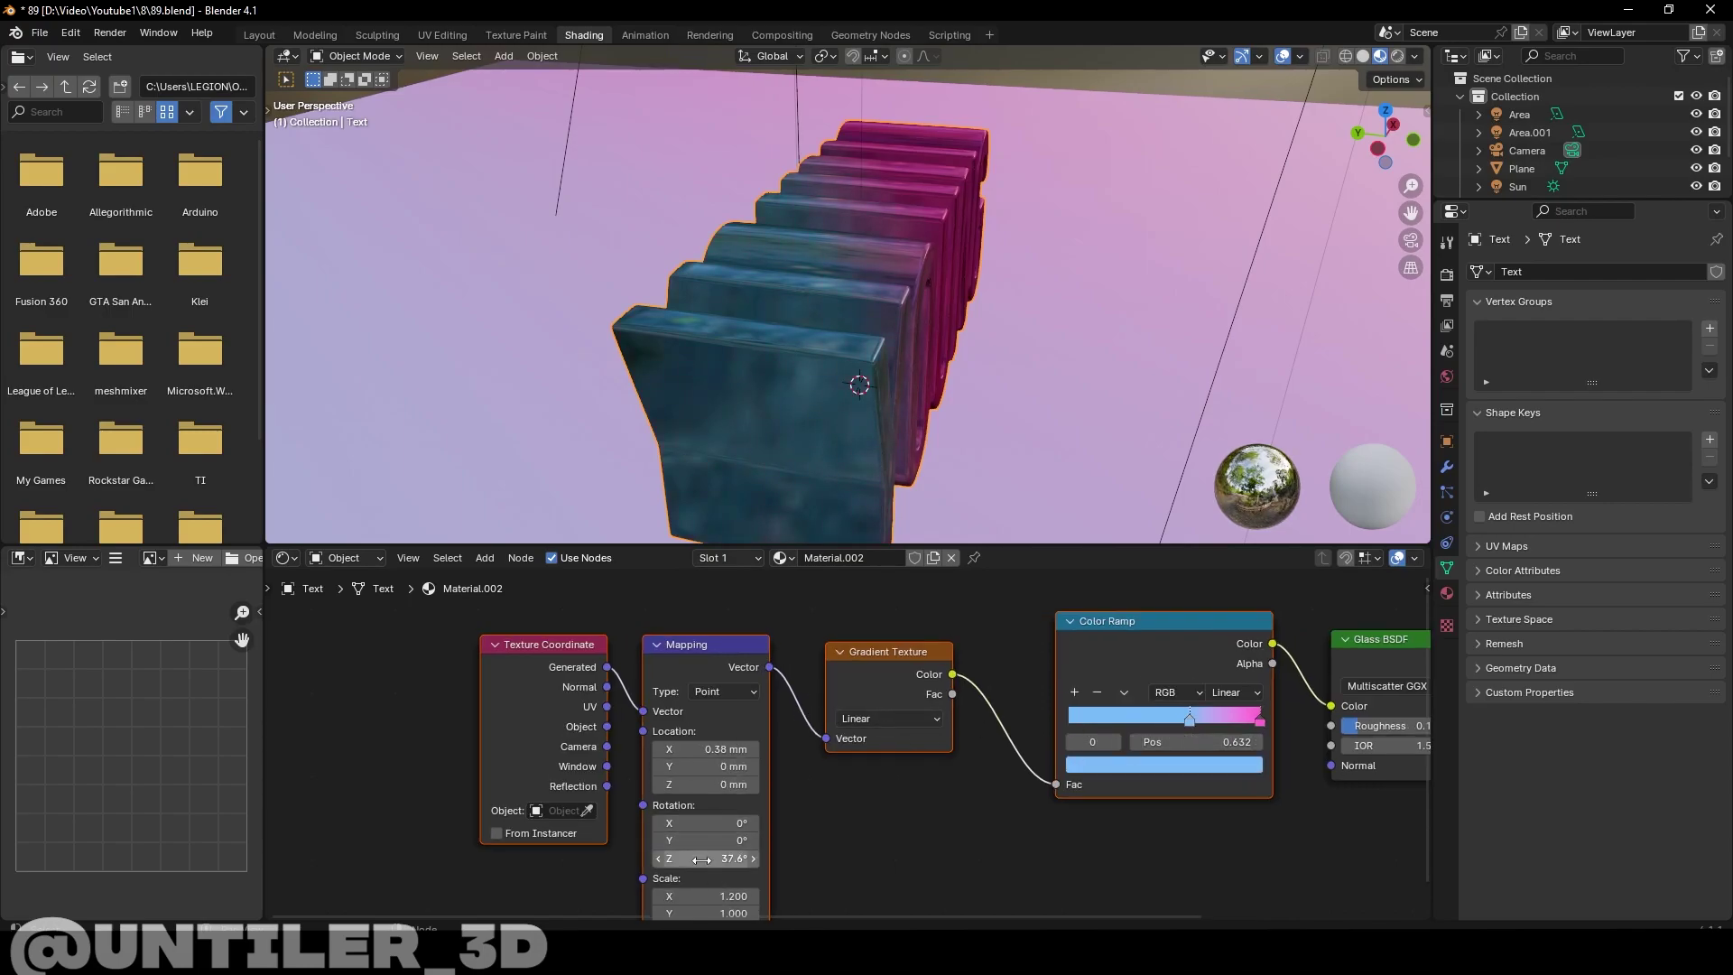
{"action": "scroll", "coordinate": [808, 736], "scroll_direction": "up", "scroll_amount": 3}
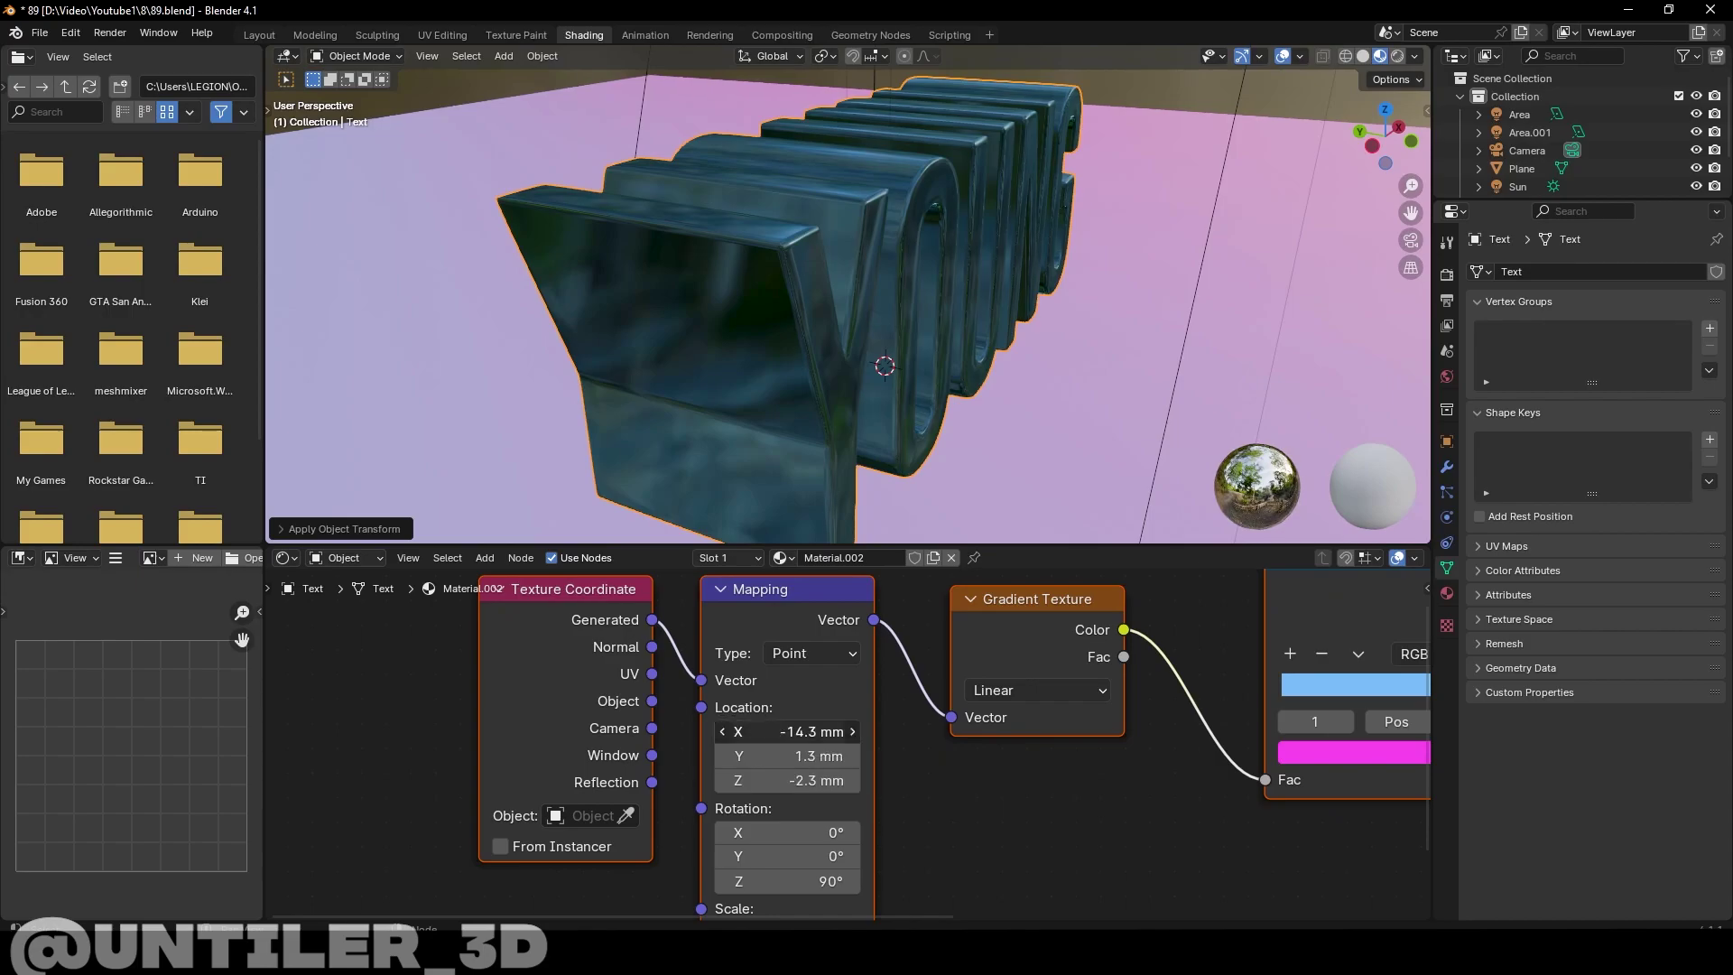
Reset the mapping offset and scale, and colour the ramp stops pink and light blue
{"action": "left_click", "coordinate": [812, 655]}
{"action": "key", "text": "ctrl+z"}
{"action": "key", "text": "ctrl+z"}
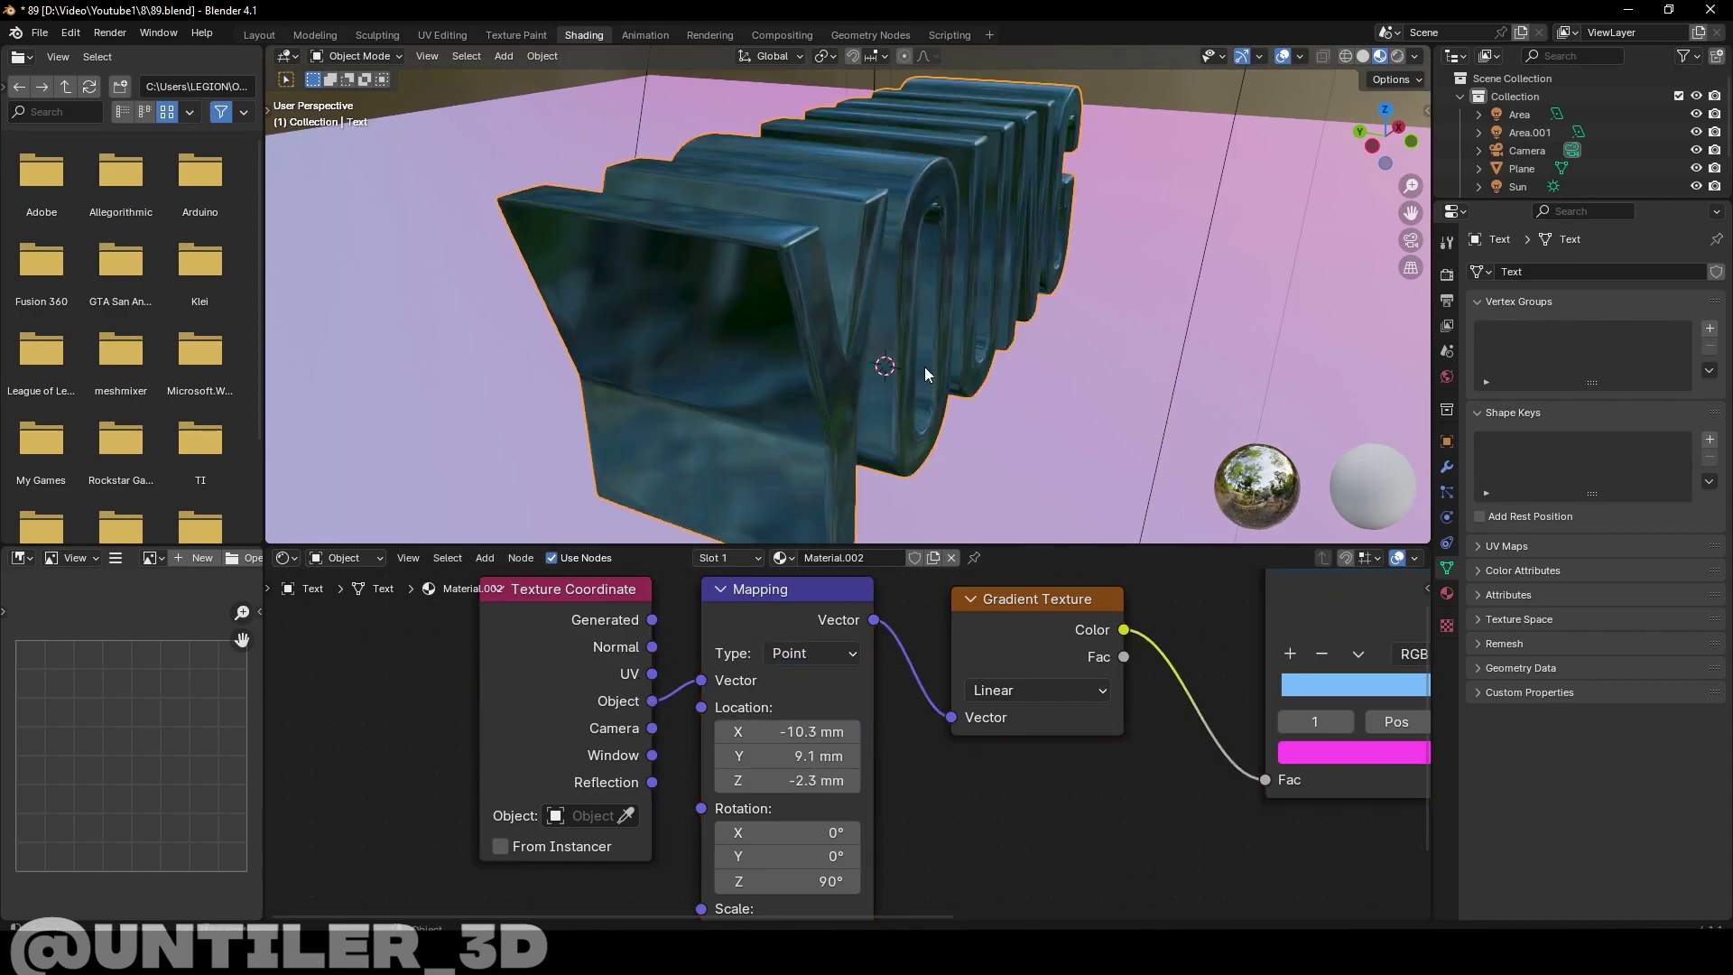
{"action": "key", "text": "ctrl+z"}
{"action": "key", "text": "ctrl+z"}
{"action": "key", "text": "ctrl+z"}
{"action": "key", "text": "ctrl+z"}
{"action": "scroll", "coordinate": [901, 434], "scroll_direction": "down", "scroll_amount": 4}
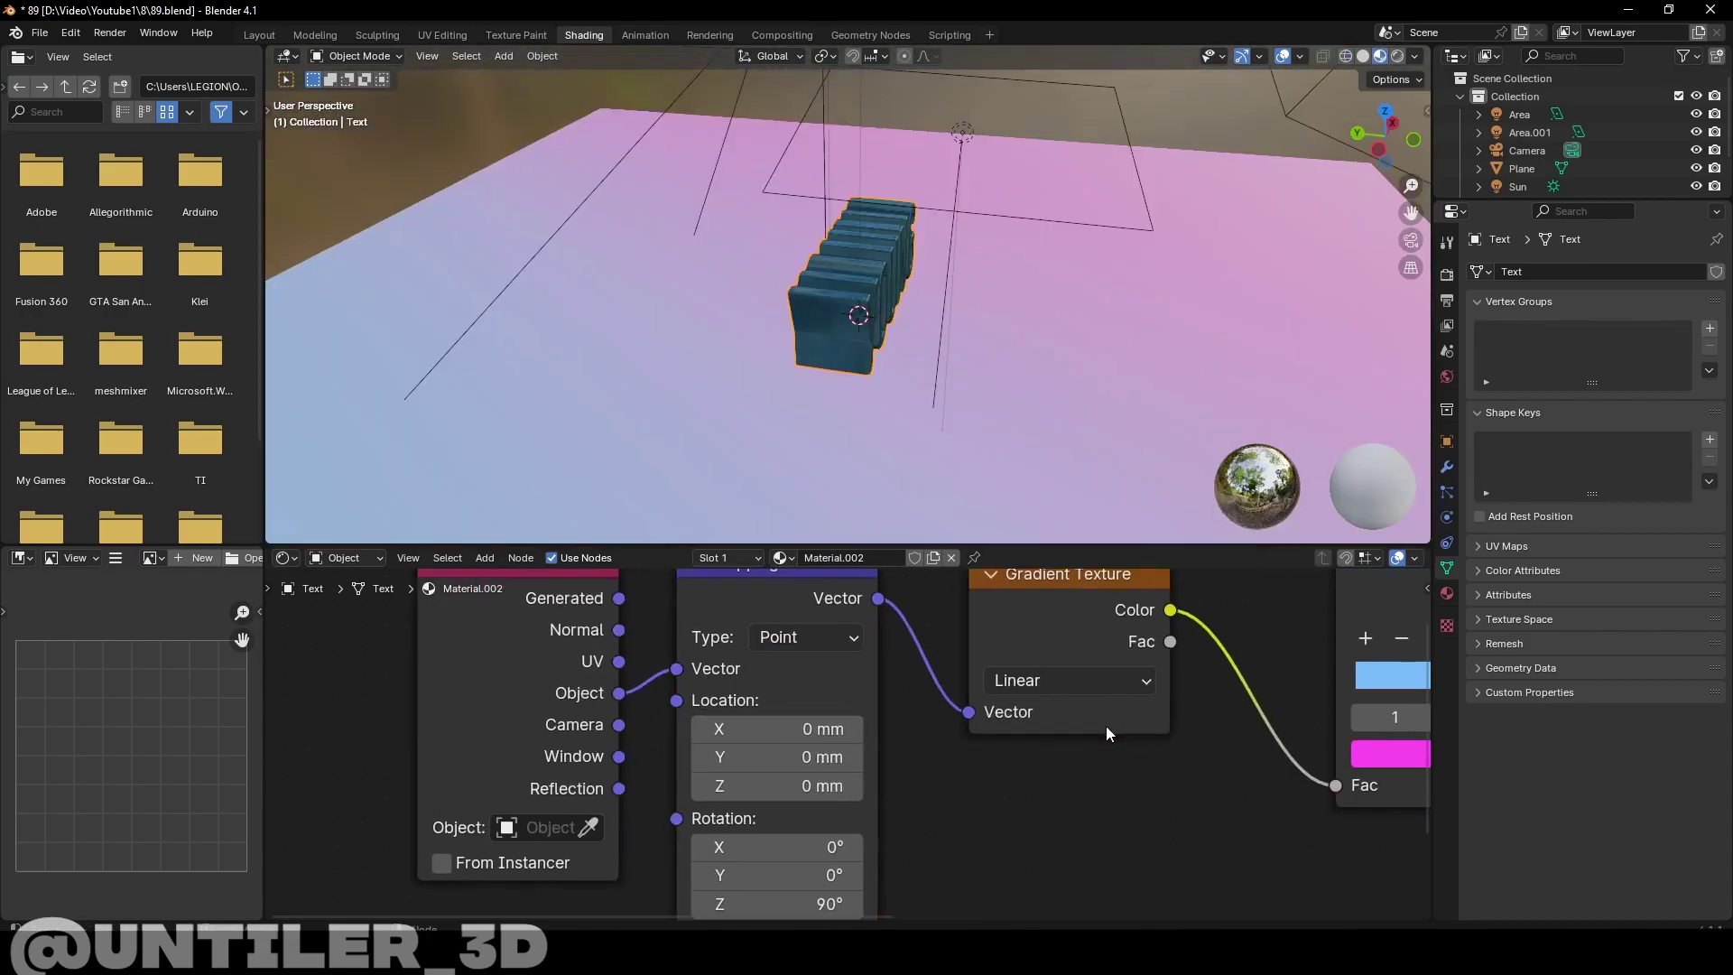
{"action": "scroll", "coordinate": [1106, 726], "scroll_direction": "up", "scroll_amount": 1}
{"action": "left_click", "coordinate": [1168, 805]}
{"action": "left_click_drag", "start_coordinate": [1173, 680], "coordinate": [1233, 679]}
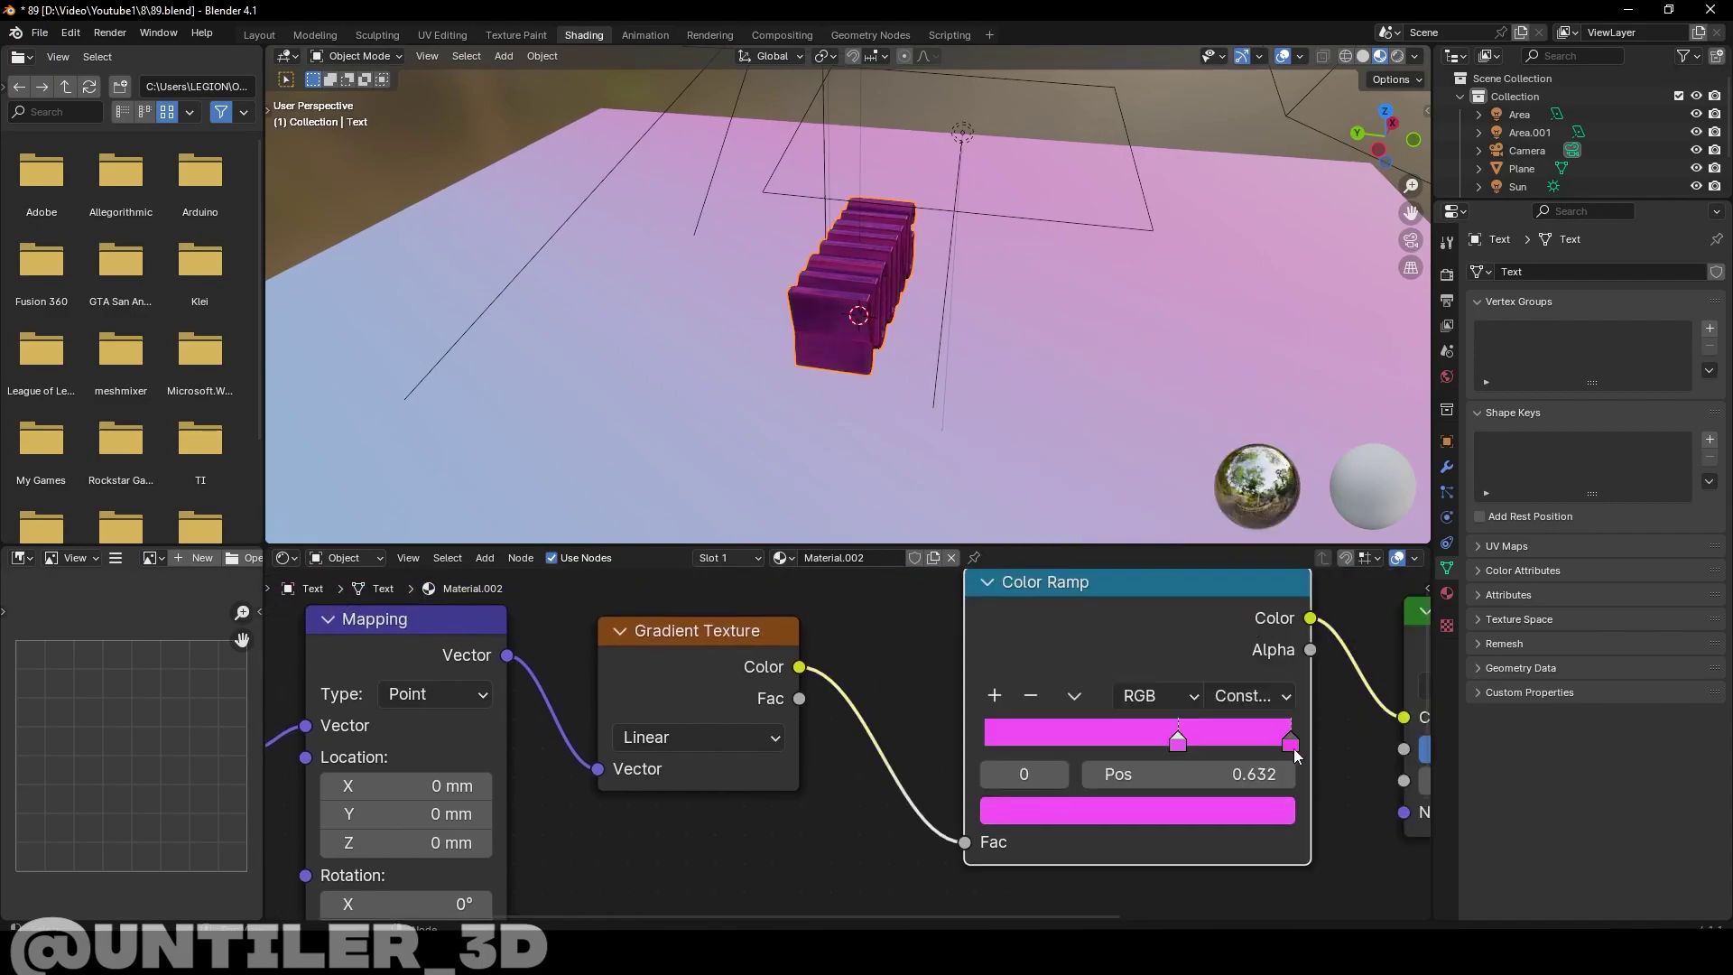
{"action": "left_click", "coordinate": [1290, 740]}
{"action": "left_click", "coordinate": [1137, 809]}
{"action": "left_click_drag", "start_coordinate": [1188, 539], "coordinate": [1153, 453]}
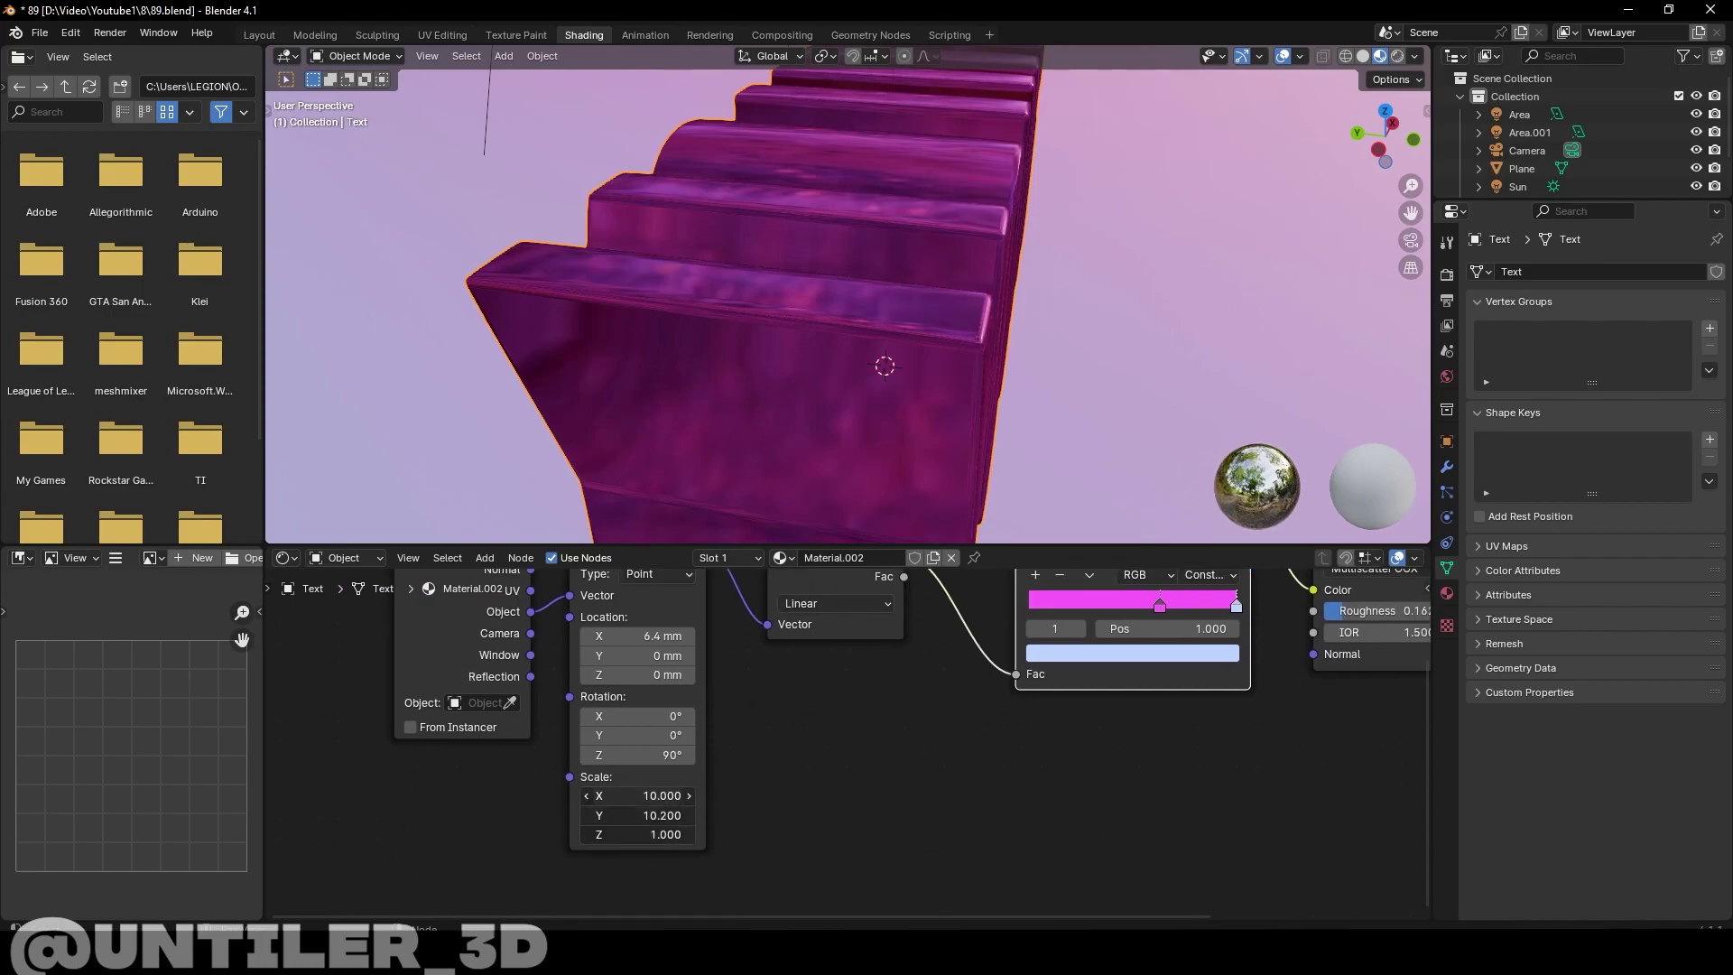
{"action": "key", "text": "BackSpace"}
{"action": "scroll", "coordinate": [972, 760], "scroll_direction": "down", "scroll_amount": 3}
Move the left gradient nodes aside and insert a Hue/Saturation/Value node after the Color Ramp
{"action": "left_click_drag", "start_coordinate": [354, 652], "coordinate": [797, 849]}
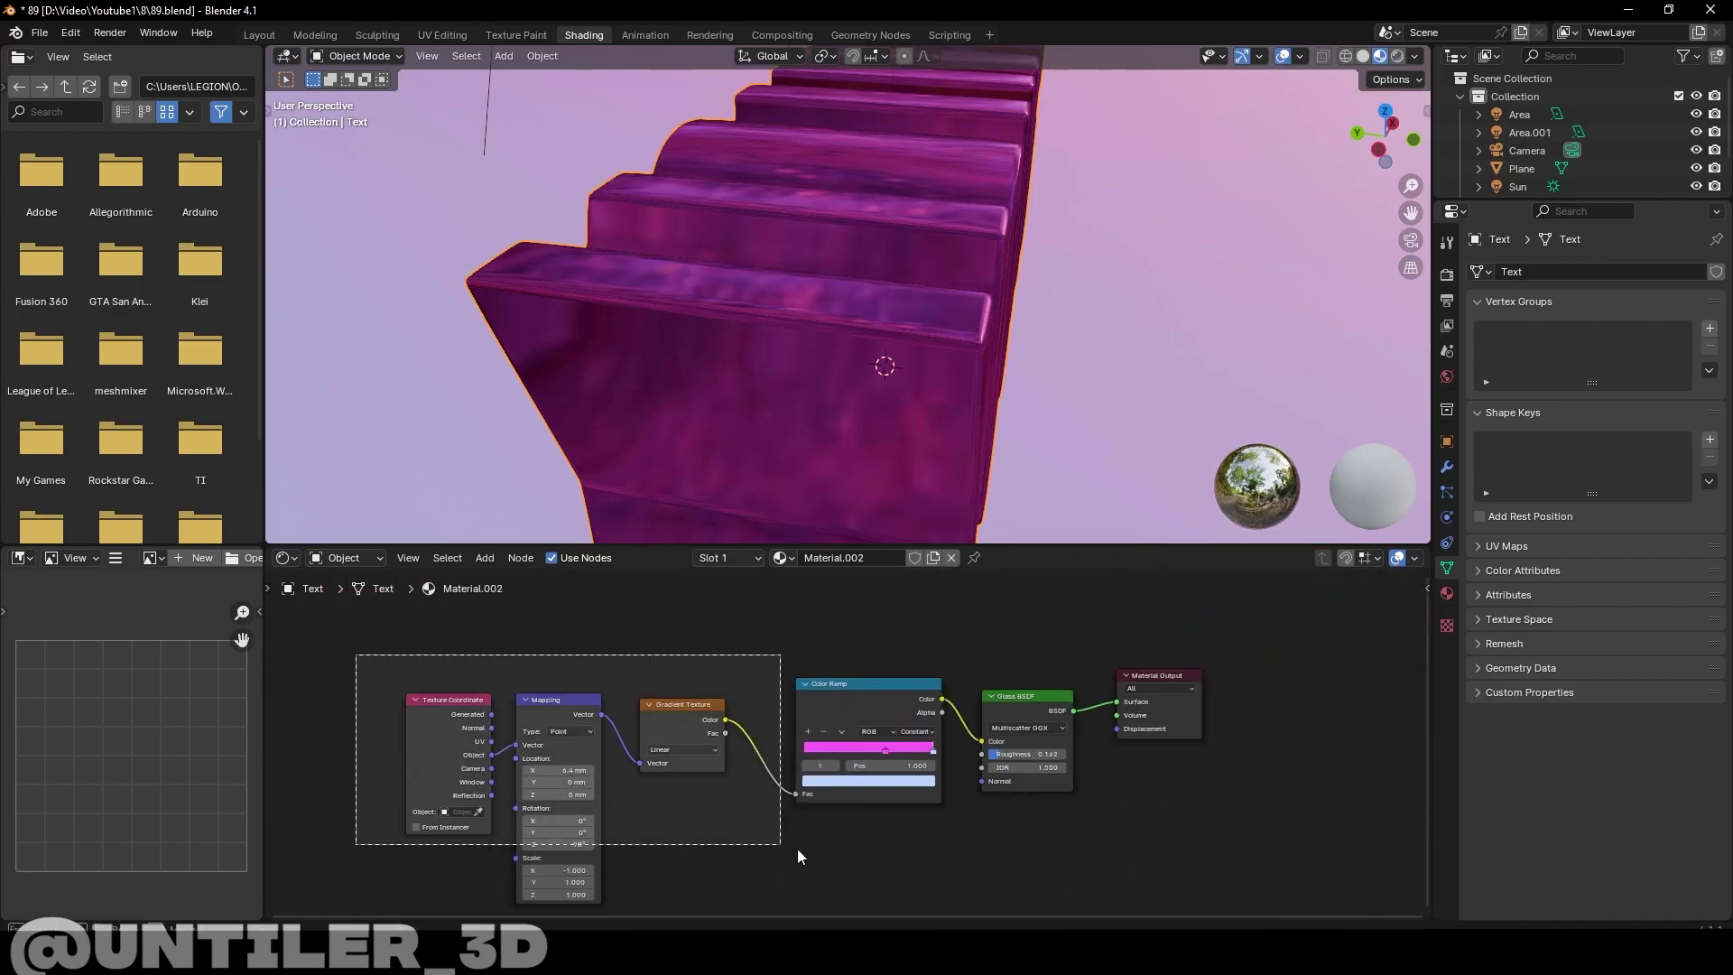
{"action": "left_click_drag", "start_coordinate": [560, 775], "coordinate": [376, 779]}
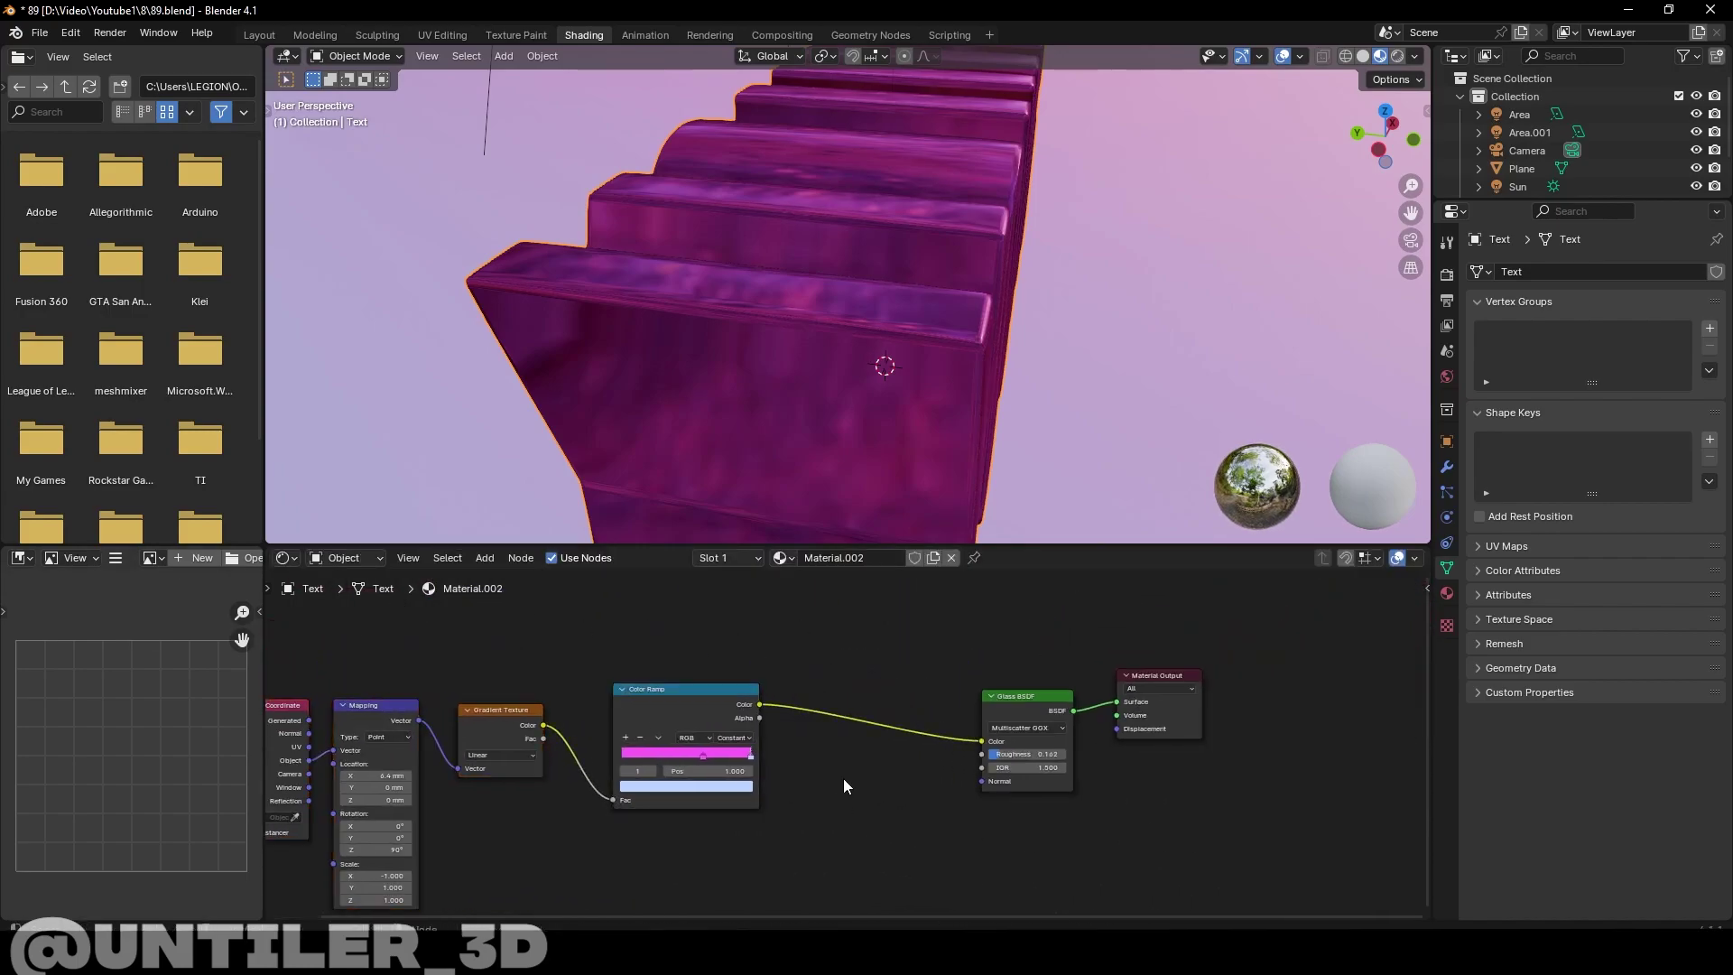
{"action": "mouse_move", "coordinate": [759, 704]}
{"action": "left_mouse_down"}
{"action": "mouse_move", "coordinate": [819, 706]}
{"action": "mouse_move", "coordinate": [776, 739]}
{"action": "mouse_move", "coordinate": [803, 739]}
{"action": "left_mouse_up"}
{"action": "type", "text": "hue"}
{"action": "key", "text": "Return"}
Shift the text gradient along X, then add an area light rotated 90° about X
{"action": "scroll", "coordinate": [594, 655], "scroll_direction": "up", "scroll_amount": 1}
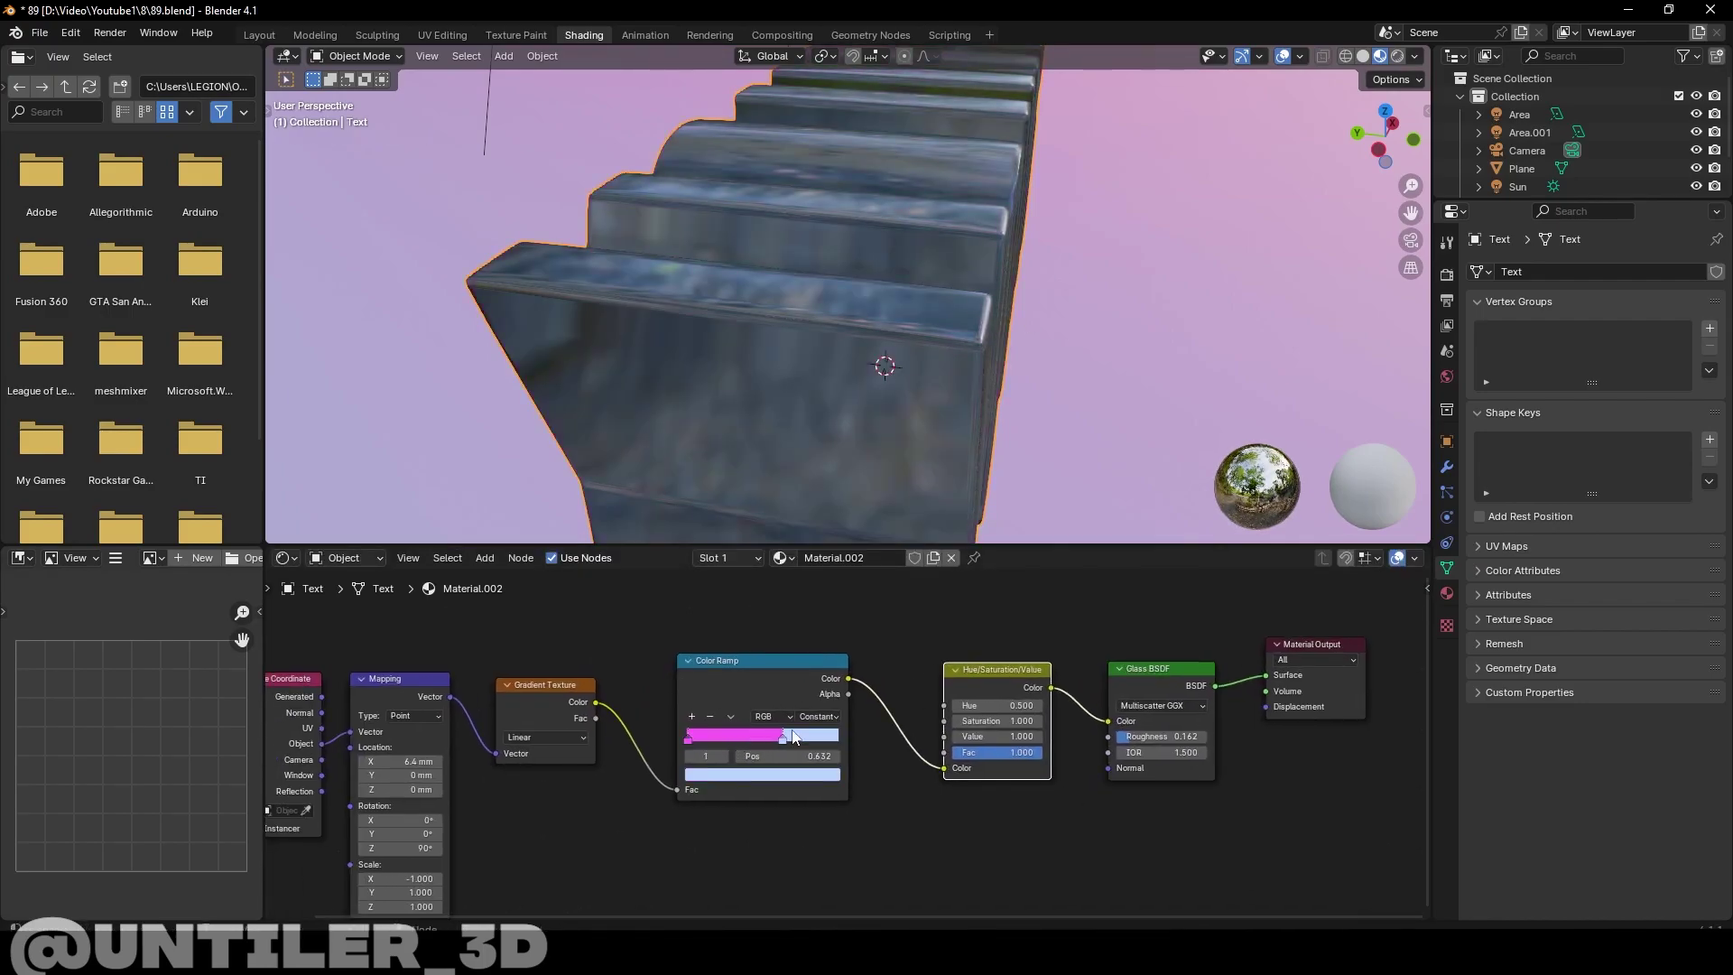
{"action": "scroll", "coordinate": [540, 743], "scroll_direction": "up", "scroll_amount": 2}
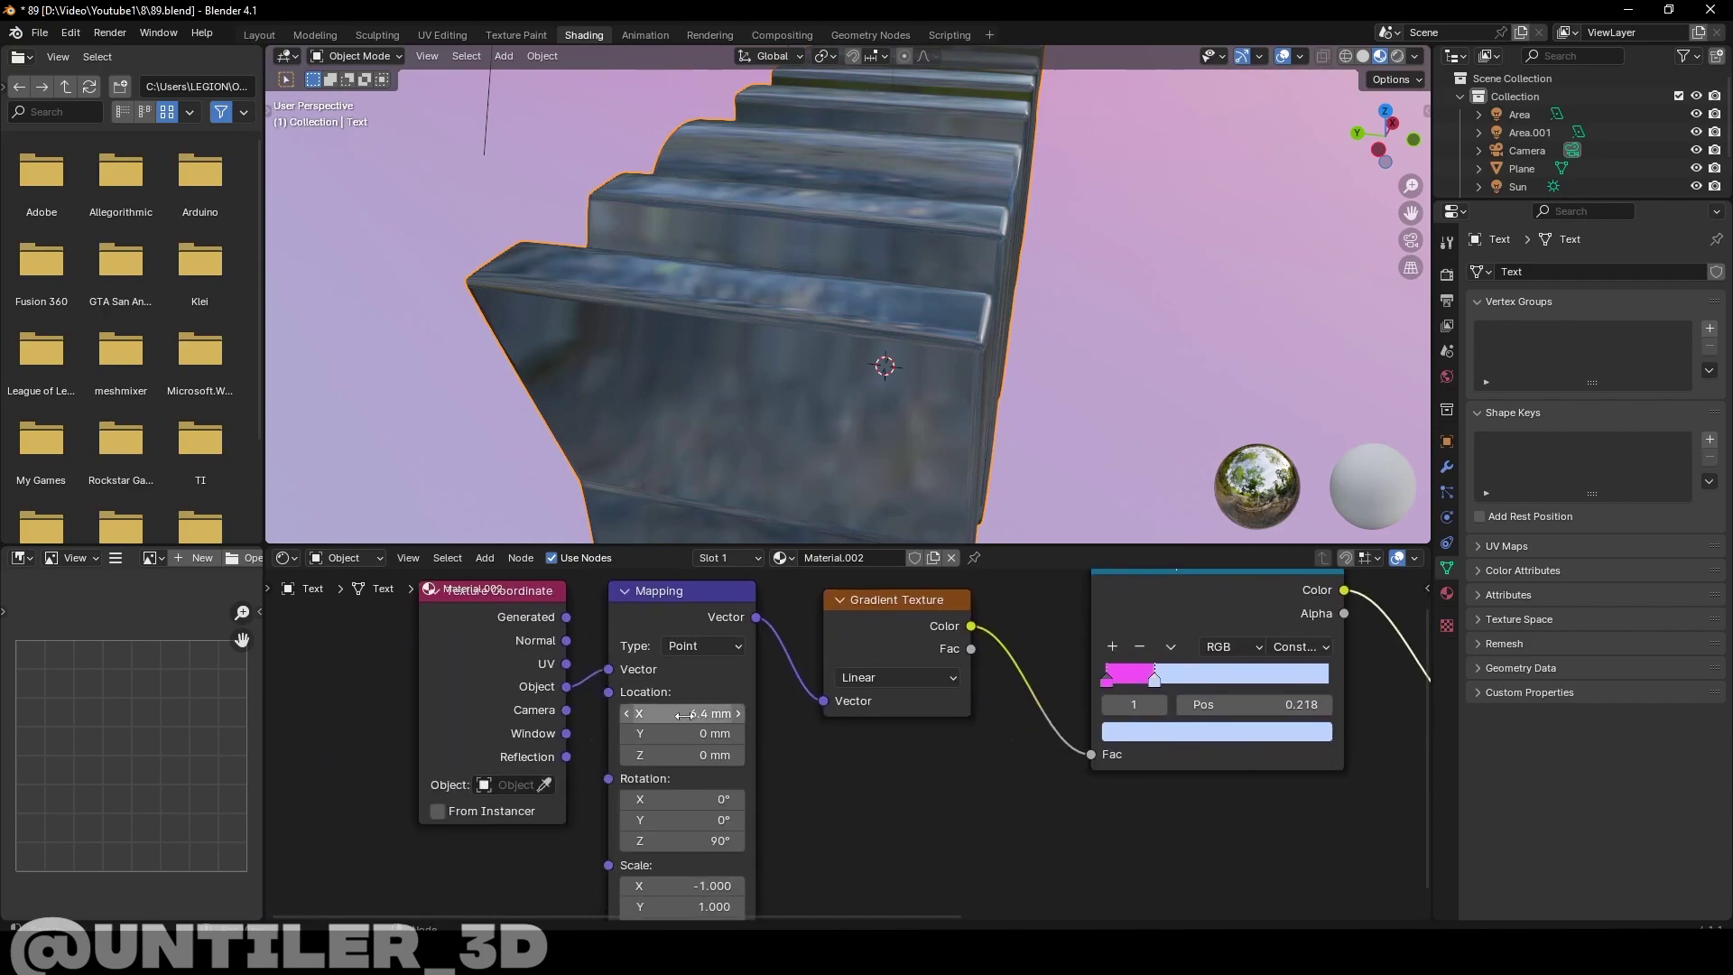
{"action": "mouse_move", "coordinate": [686, 713]}
{"action": "left_mouse_down"}
{"action": "mouse_move", "coordinate": [650, 713]}
{"action": "mouse_move", "coordinate": [713, 713]}
{"action": "left_mouse_up"}
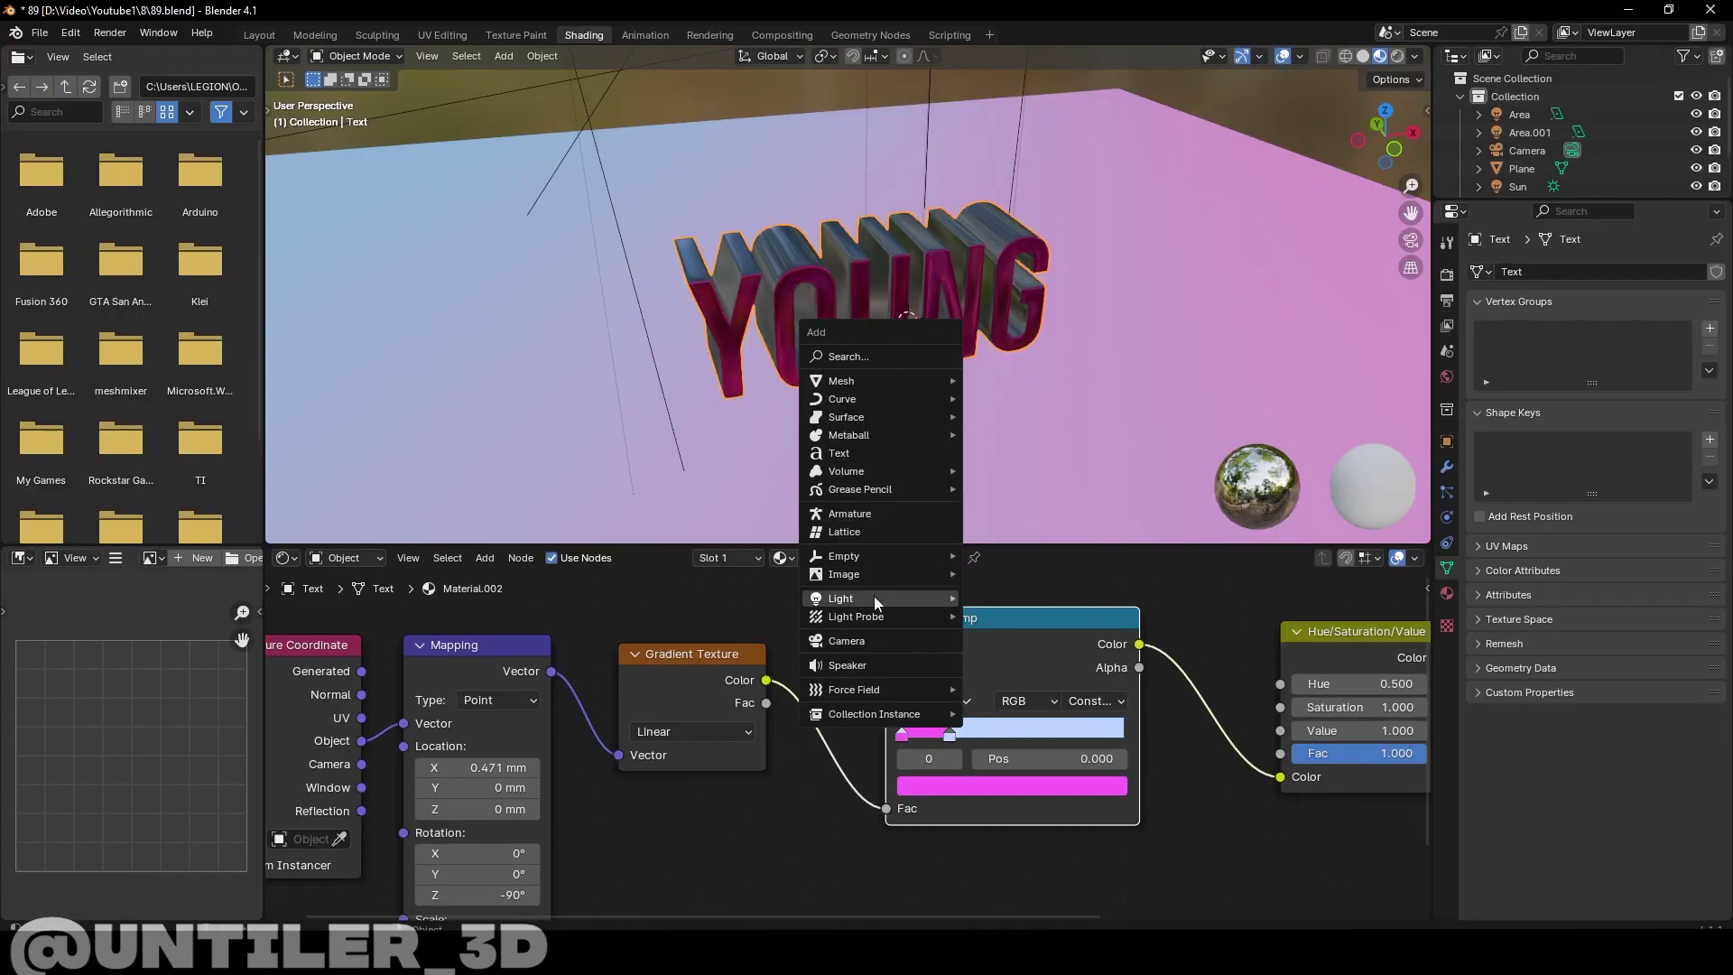
{"action": "mouse_move", "coordinate": [842, 599]}
{"action": "left_click", "coordinate": [1016, 657]}
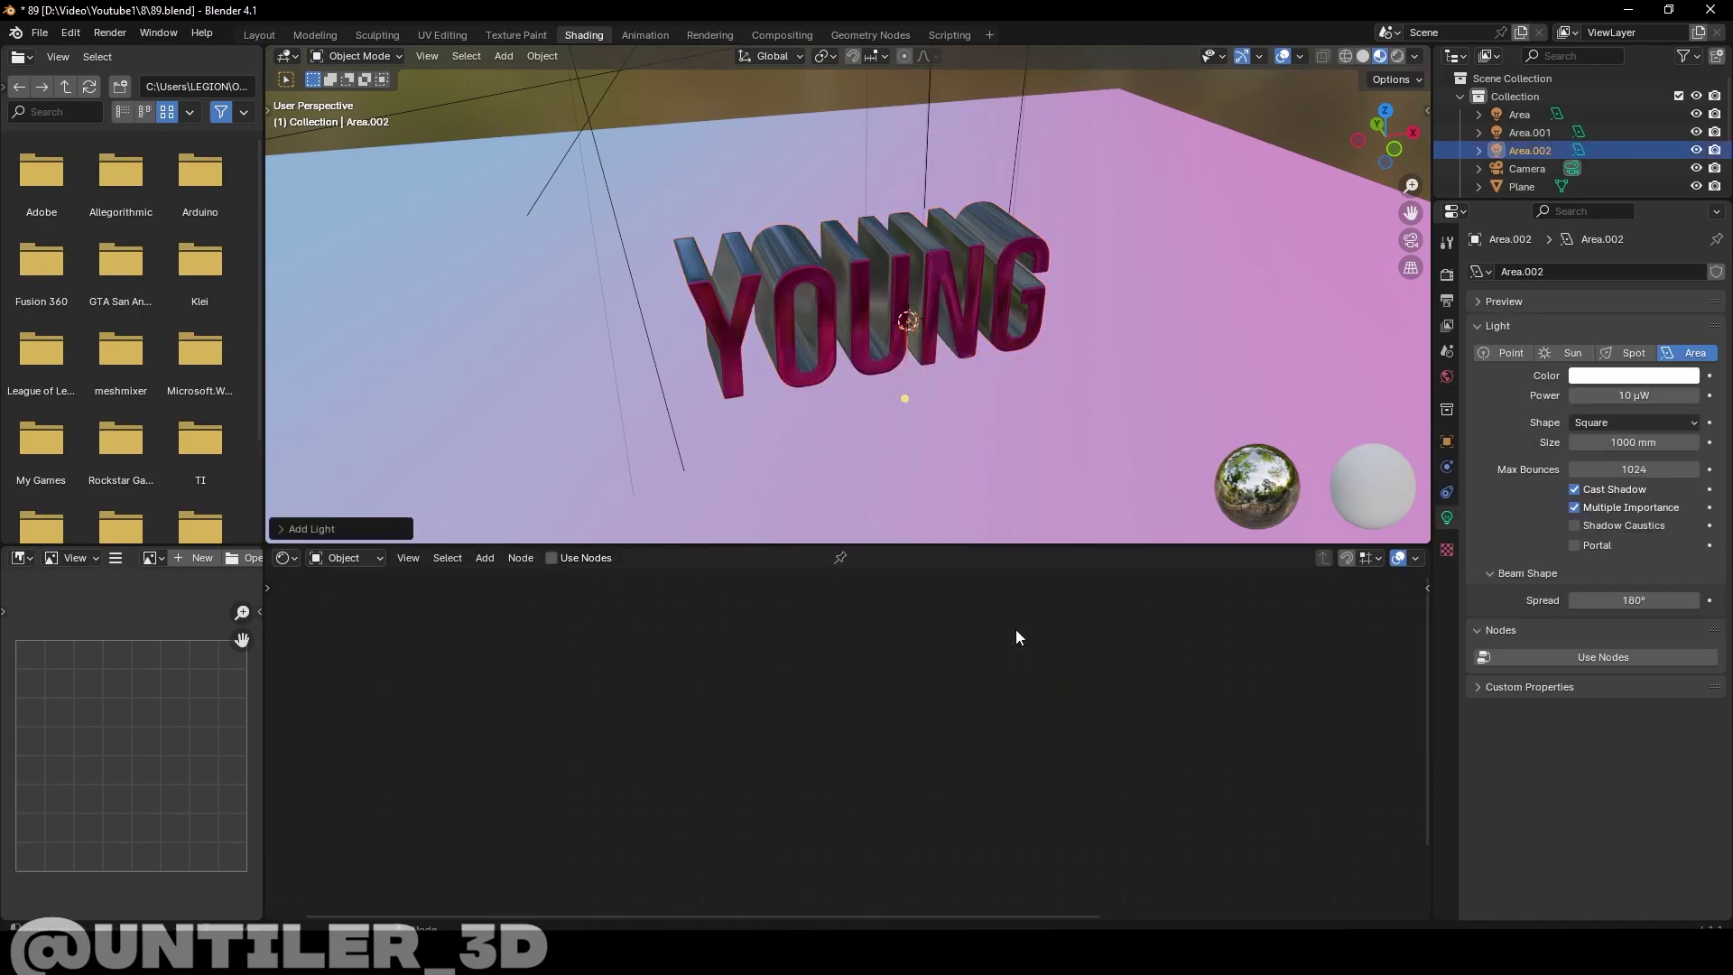
{"action": "middle_click_drag", "start_coordinate": [1001, 363], "coordinate": [1006, 349]}
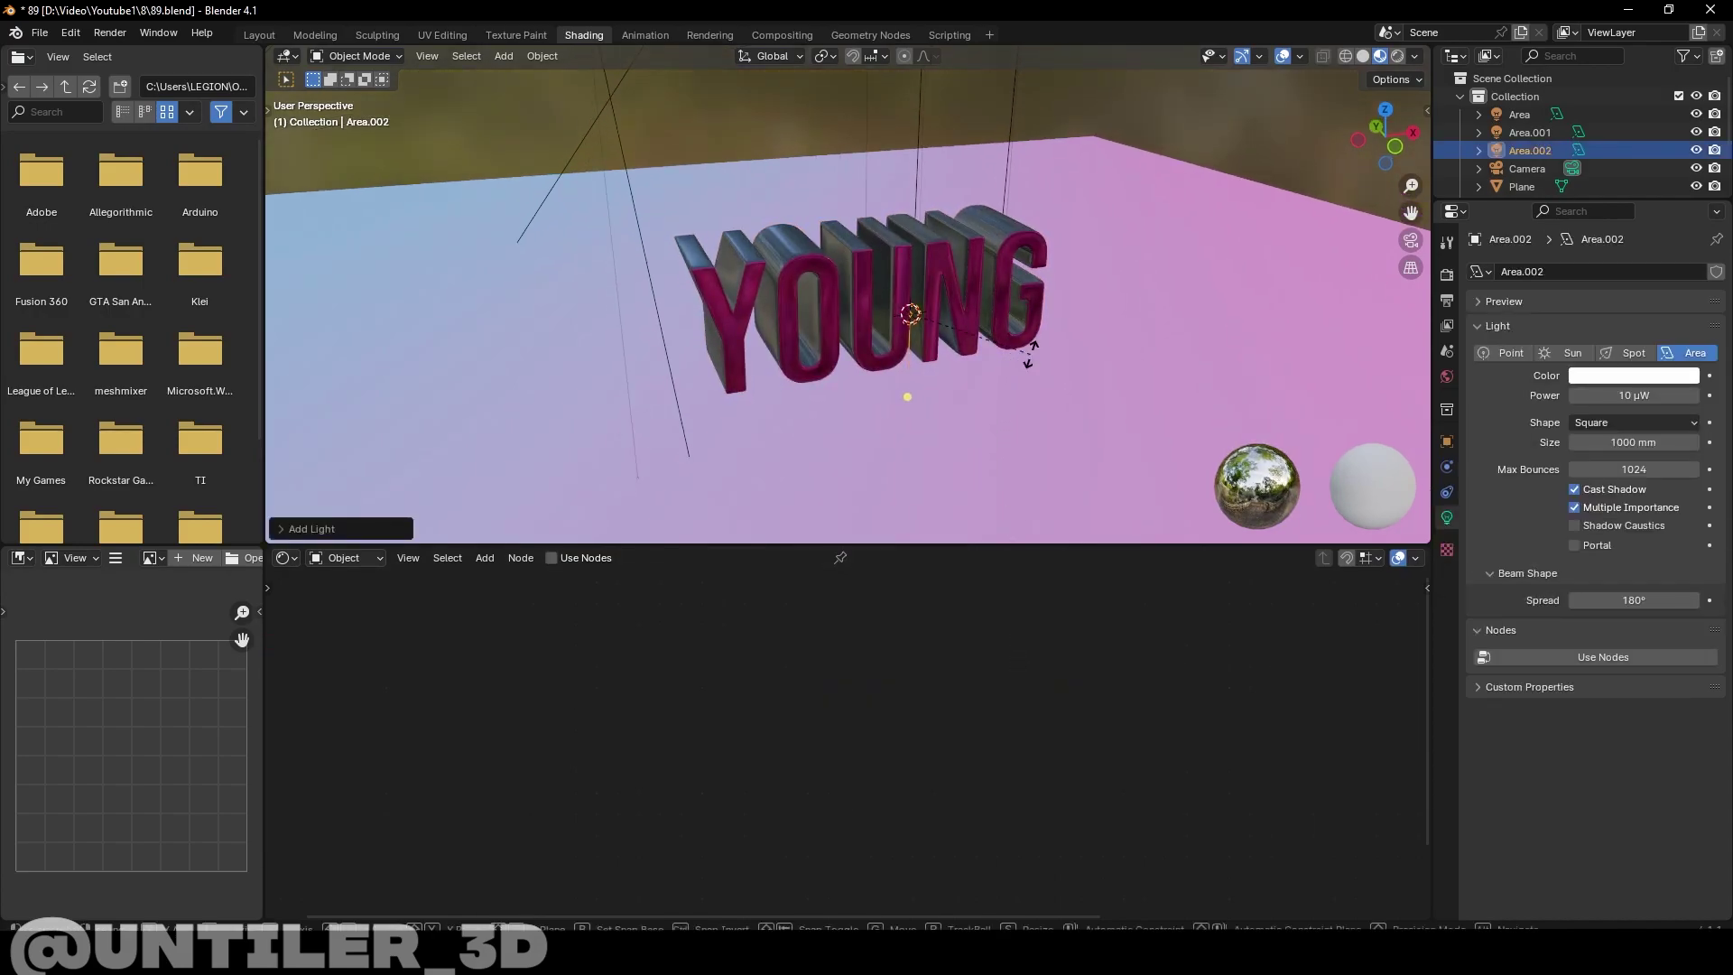
{"action": "key", "text": "r"}
{"action": "key", "text": "x"}
{"action": "key", "text": "Return"}
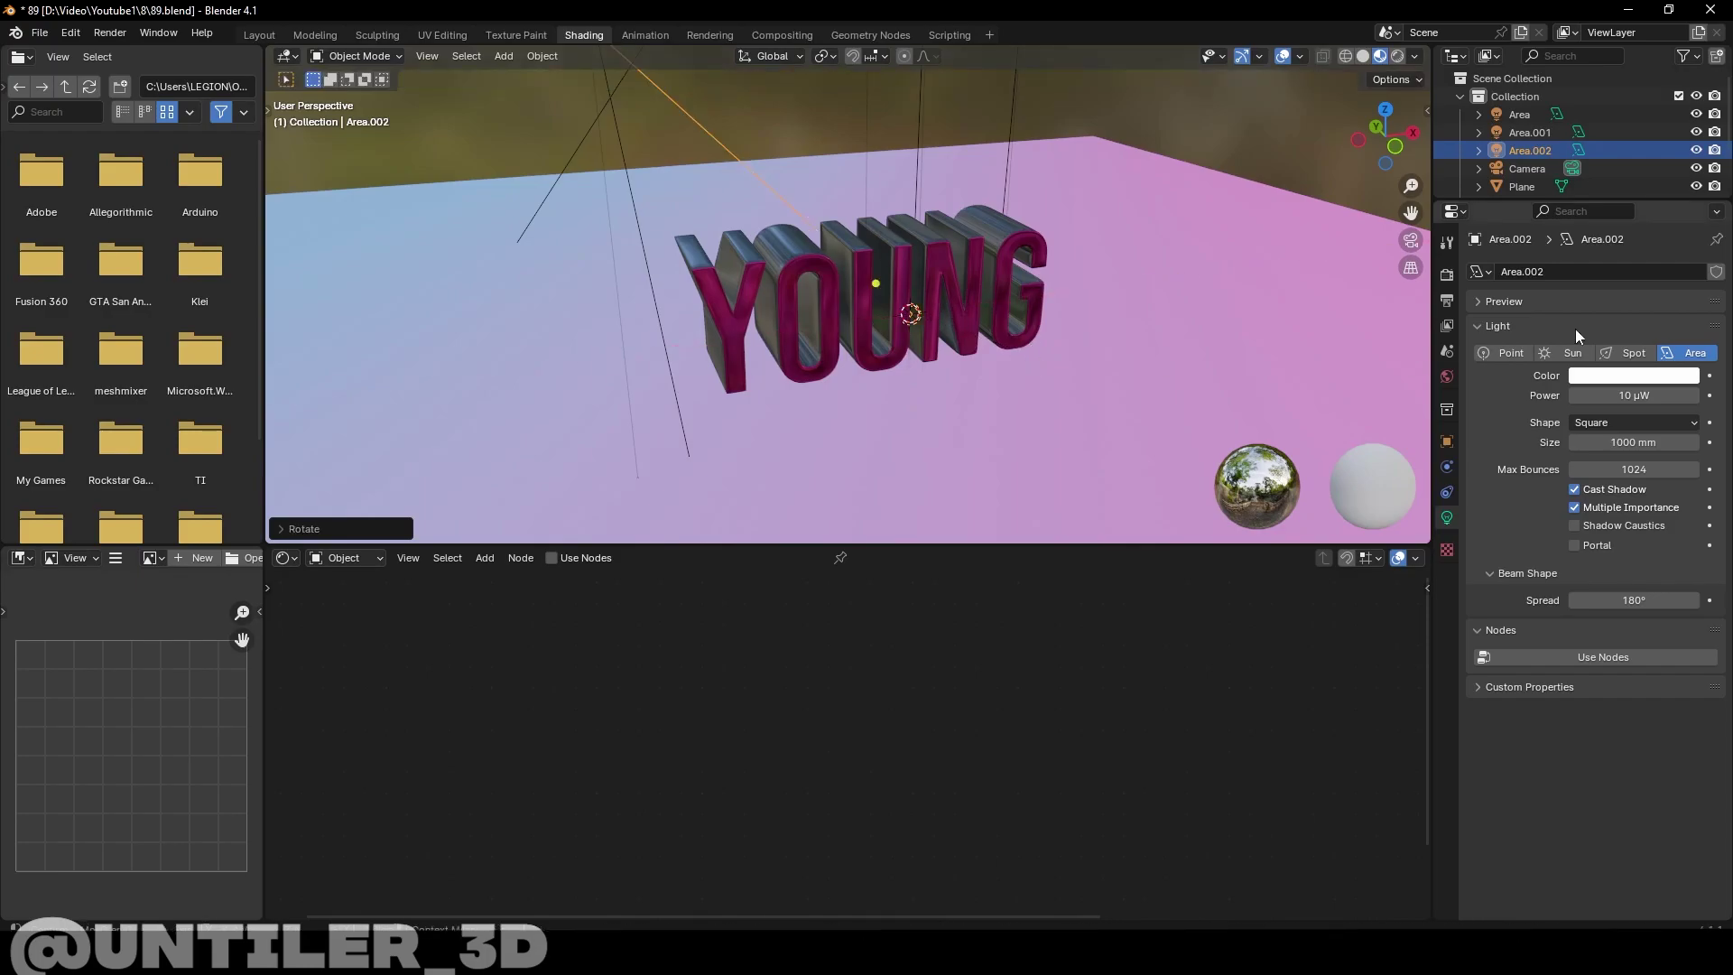
Adjust the new area light's size and move it along X in wireframe view
{"action": "key", "text": "shift+z"}
{"action": "scroll", "coordinate": [1188, 390], "scroll_direction": "down", "scroll_amount": 3}
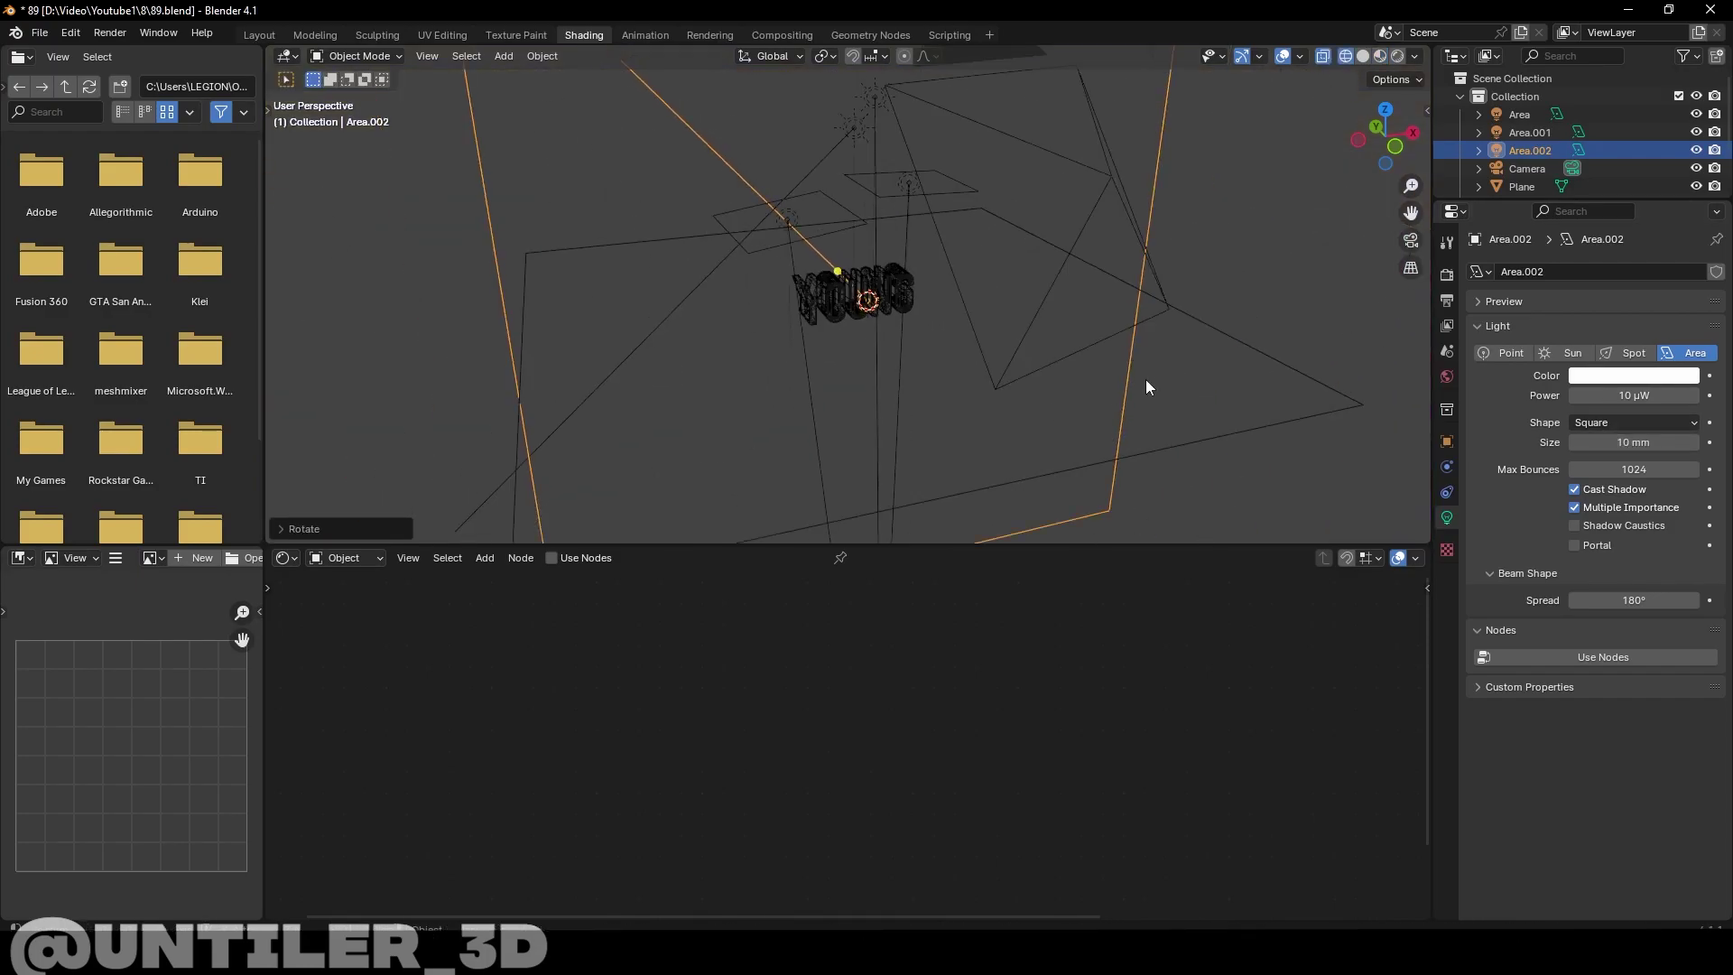
{"action": "scroll", "coordinate": [1145, 379], "scroll_direction": "up", "scroll_amount": 2}
{"action": "mouse_move", "coordinate": [1621, 442]}
{"action": "left_mouse_down"}
{"action": "mouse_move", "coordinate": [1606, 442]}
{"action": "mouse_move", "coordinate": [1639, 443]}
{"action": "left_mouse_up"}
{"action": "scroll", "coordinate": [1215, 296], "scroll_direction": "up", "scroll_amount": 2}
{"action": "scroll", "coordinate": [1214, 297], "scroll_direction": "up", "scroll_amount": 3}
{"action": "key", "text": "g"}
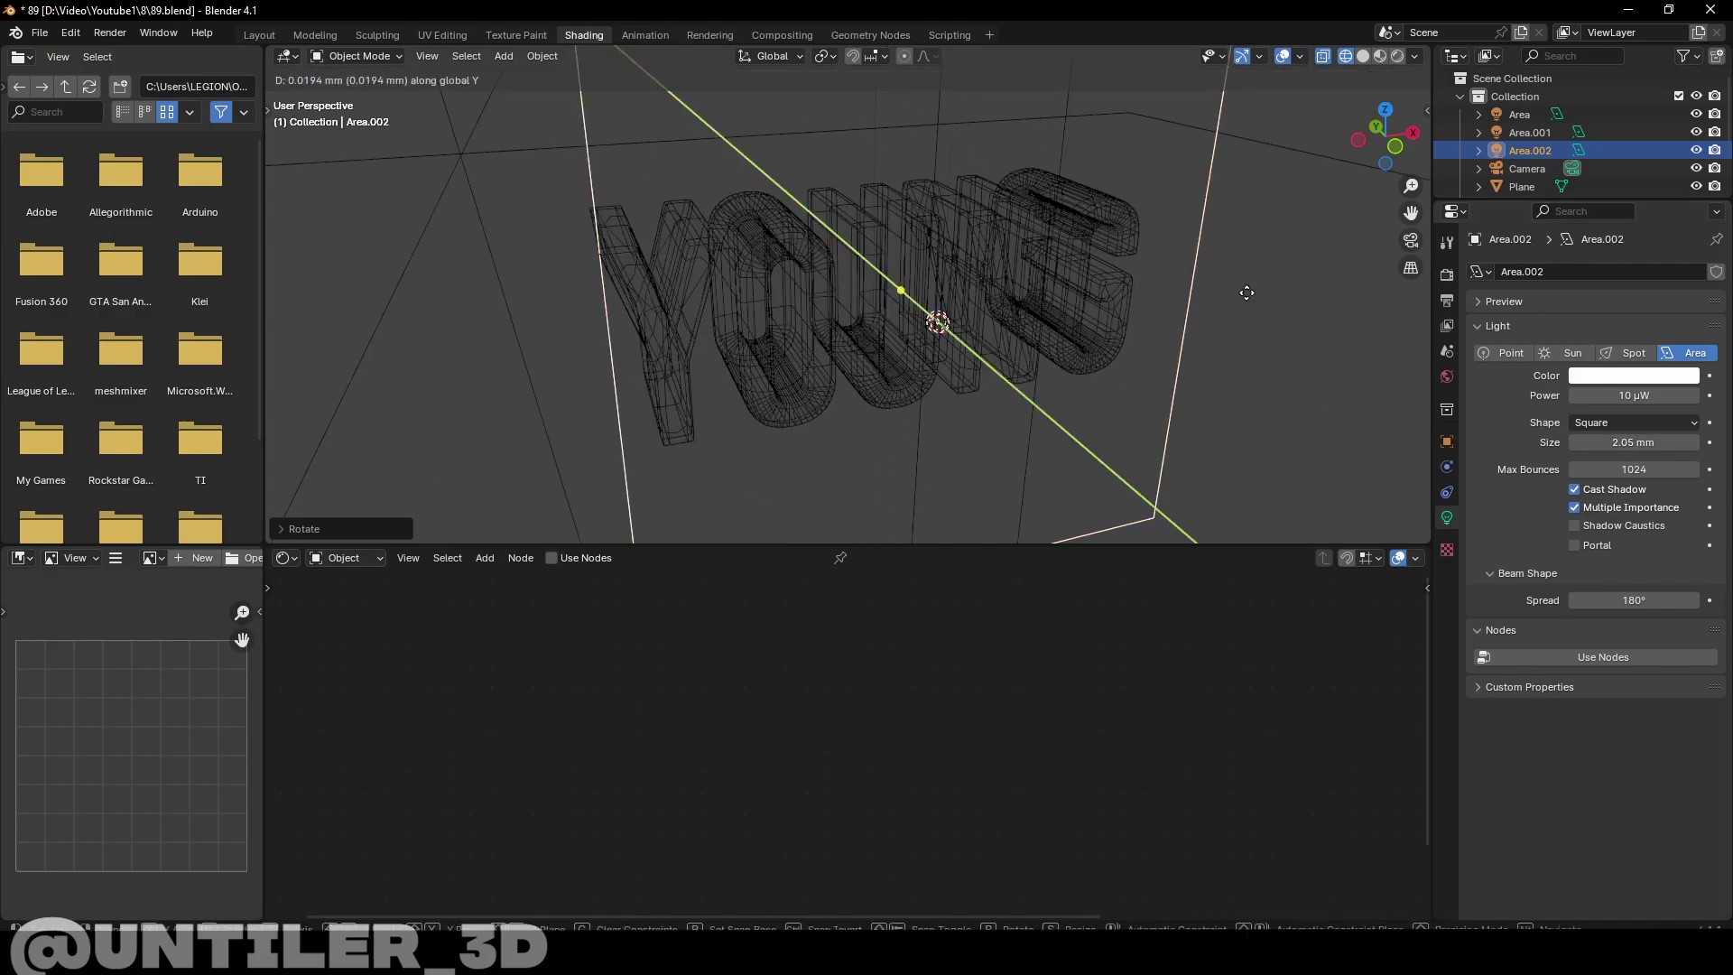
{"action": "key", "text": "x"}
{"action": "left_click", "coordinate": [1220, 292]}
Scale the light up to 2.05 mm, colour it pink, and raise its power to 541.3 µW
{"action": "key", "text": "shift+z"}
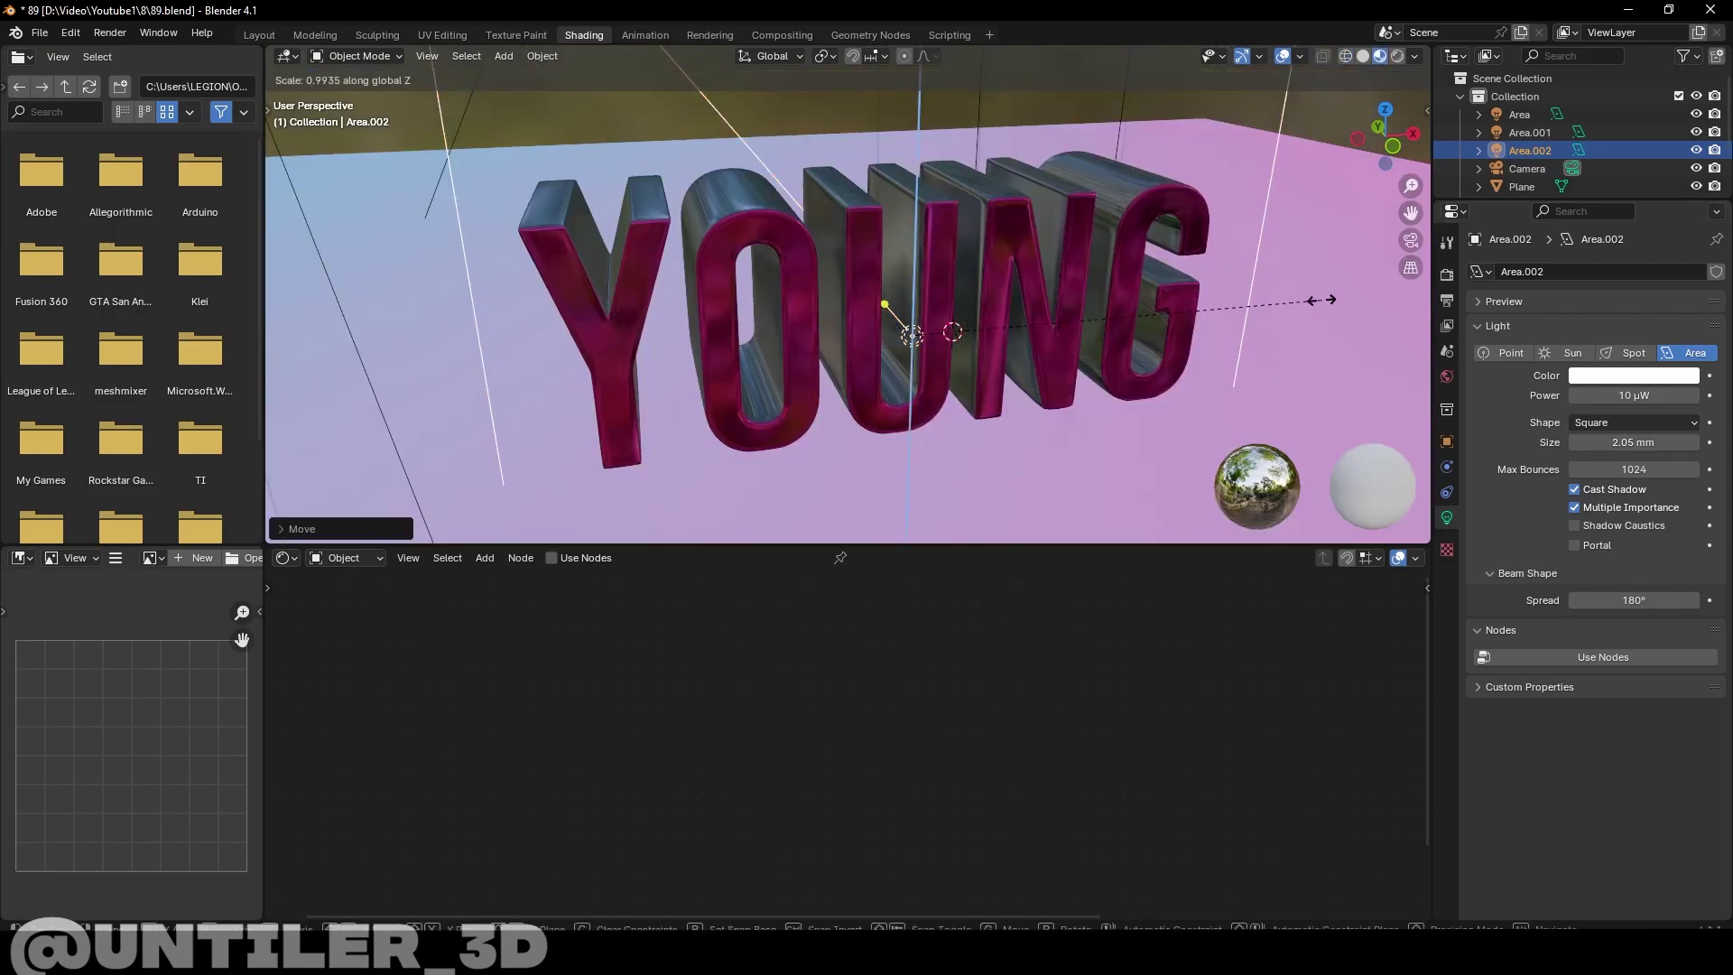
{"action": "key", "text": "s"}
{"action": "left_click", "coordinate": [1439, 379]}
{"action": "left_click", "coordinate": [1634, 376]}
{"action": "left_click_drag", "start_coordinate": [1588, 219], "coordinate": [1622, 206]}
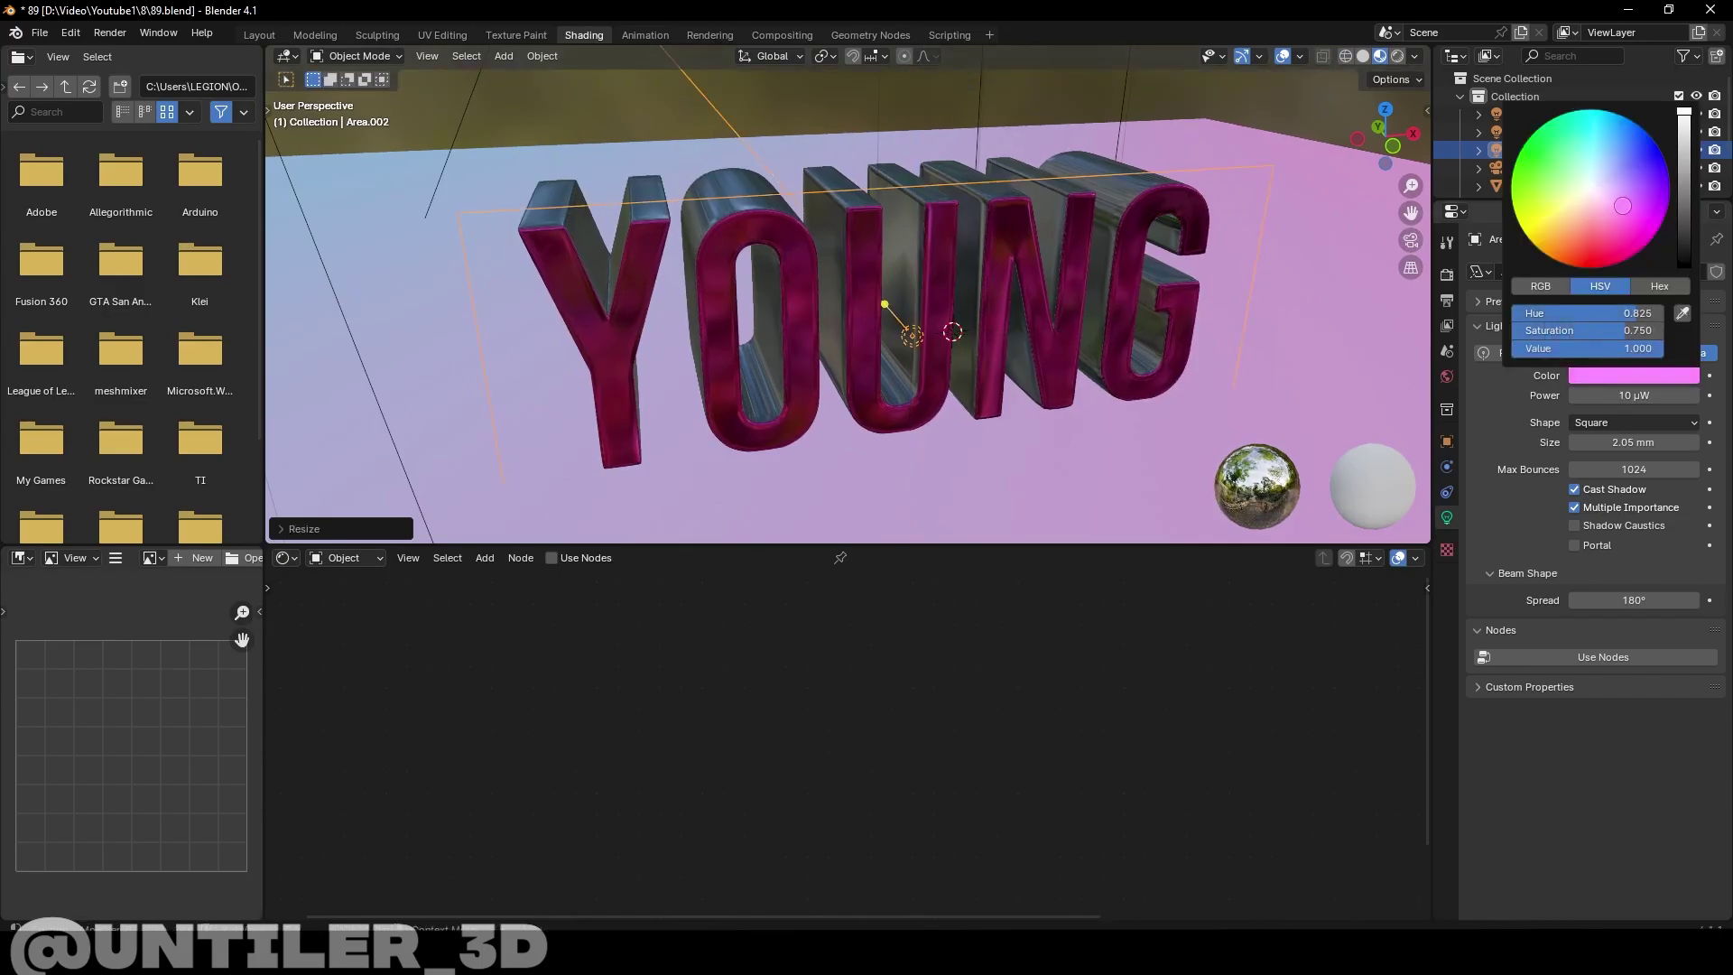
{"action": "left_click_drag", "start_coordinate": [1633, 396], "coordinate": [1660, 396]}
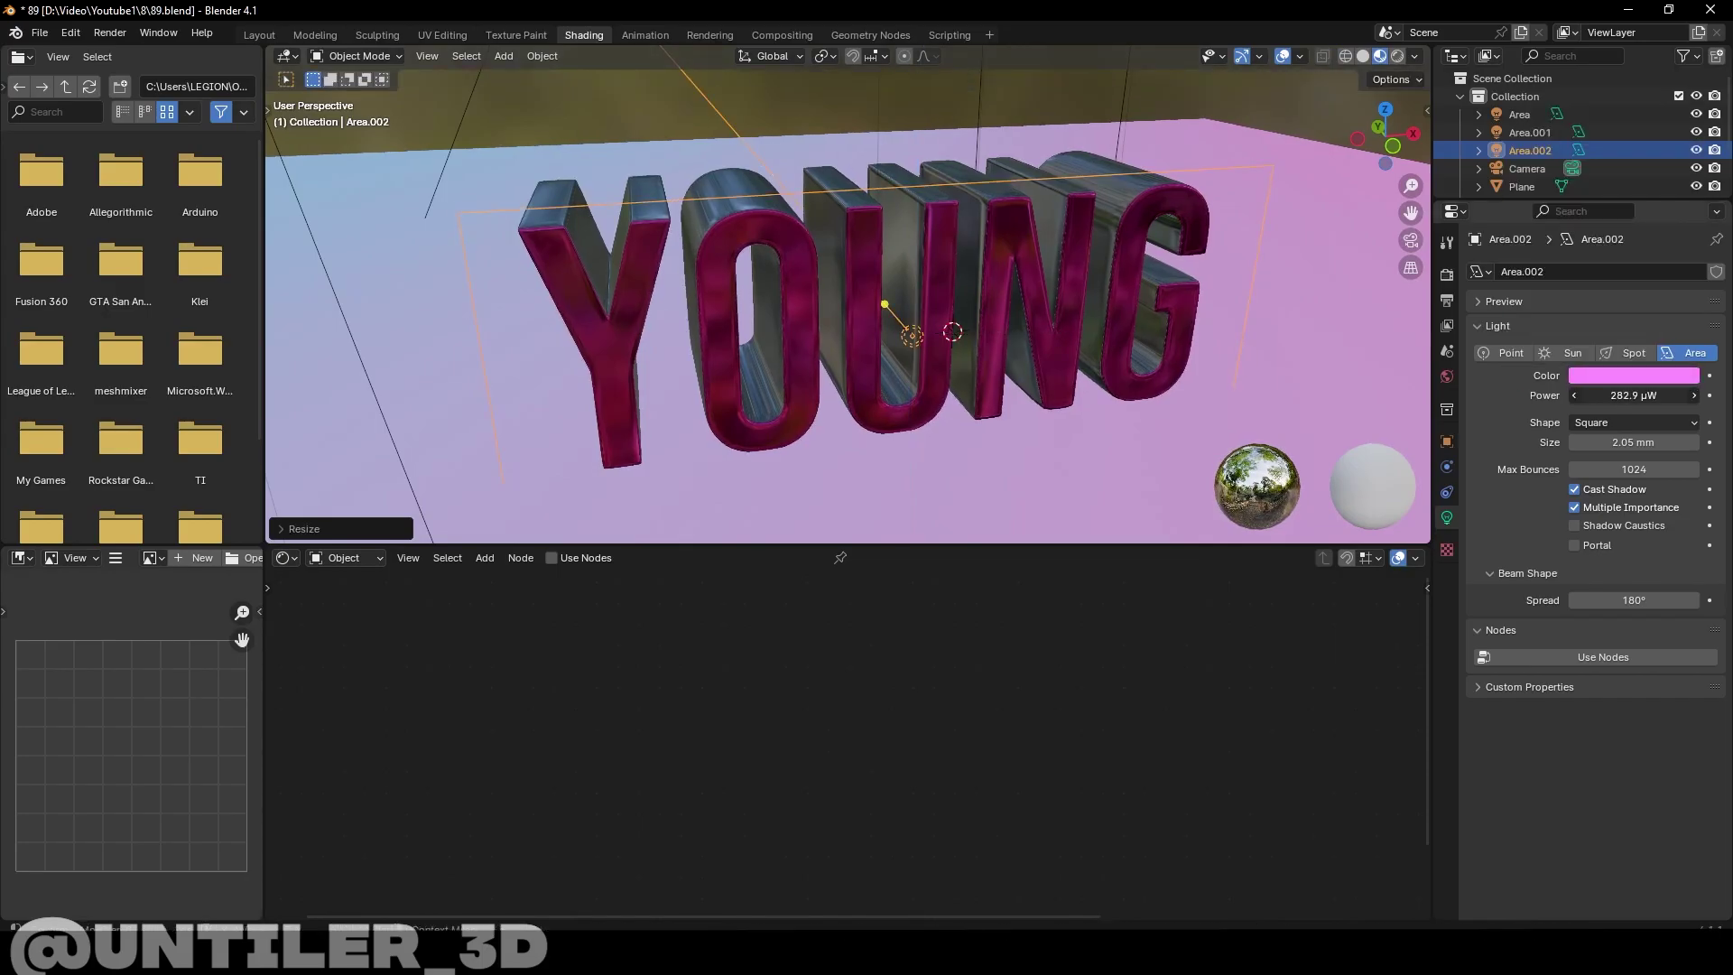
Switch to rendered shading and orbit around the text to check the lighting
{"action": "left_click", "coordinate": [1397, 56]}
{"action": "middle_click_drag", "start_coordinate": [902, 316], "coordinate": [1166, 283]}
{"action": "key", "text": "g"}
{"action": "key", "text": "y"}
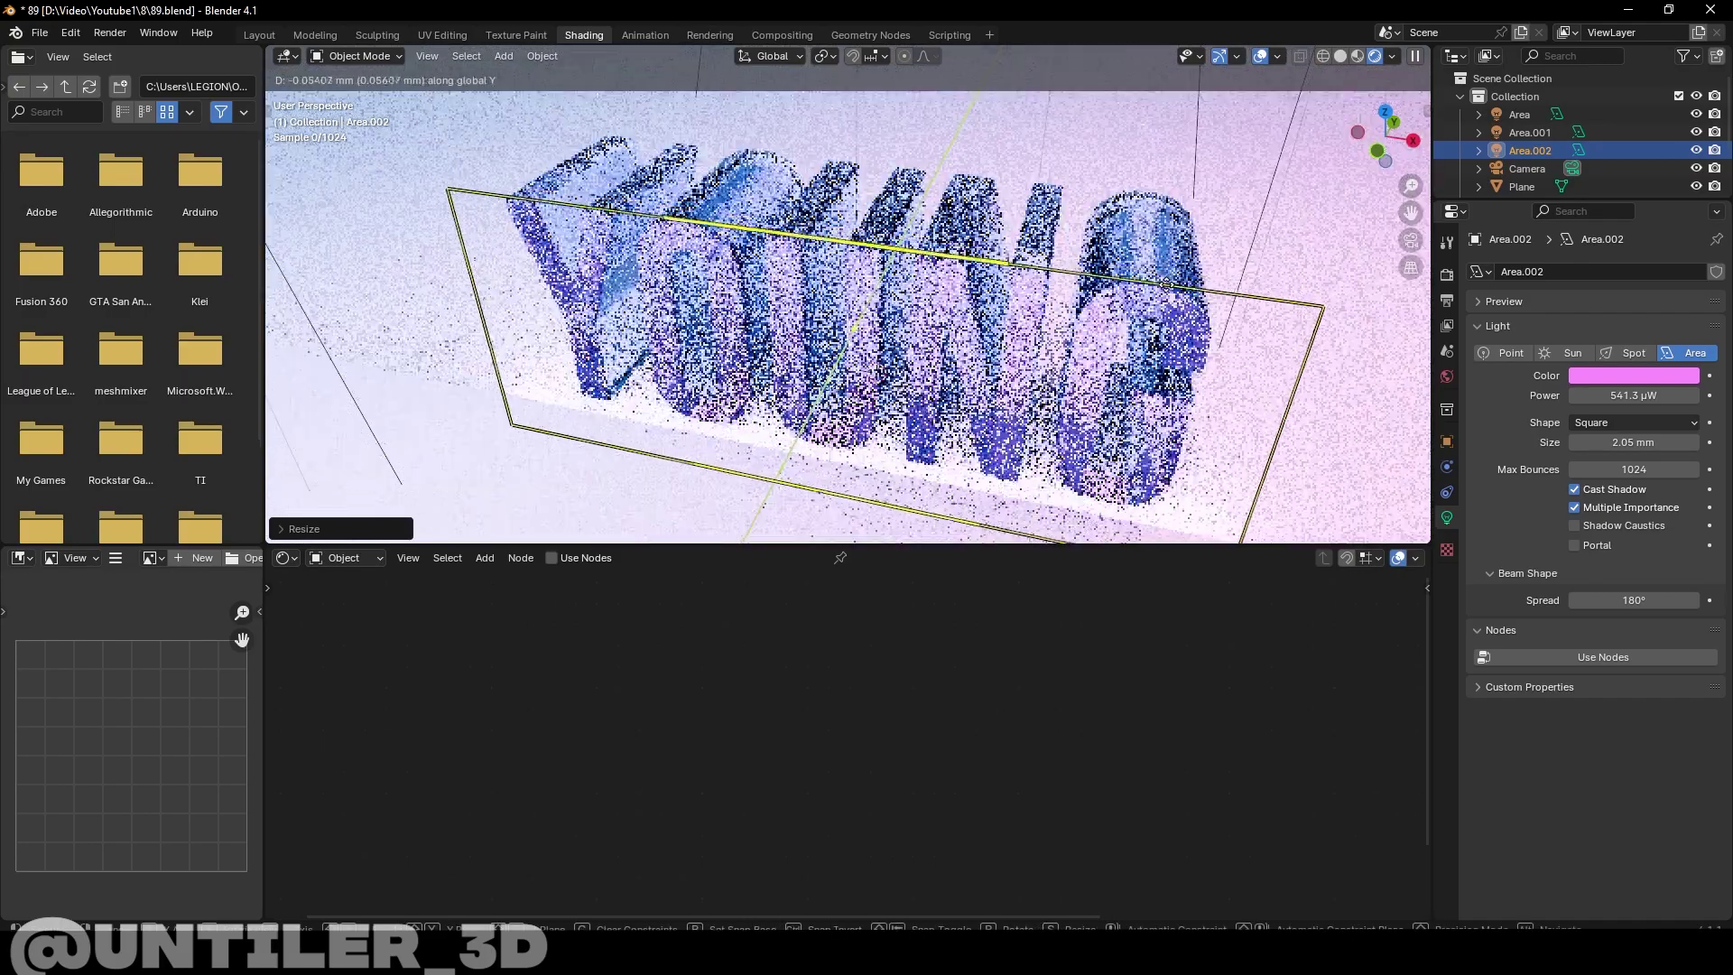
{"action": "key", "text": "Escape"}
{"action": "left_click", "coordinate": [1447, 377]}
From the camera view, set Filmic view transform with High Contrast look, then nudge the pink light
{"action": "key", "text": "KP_0"}
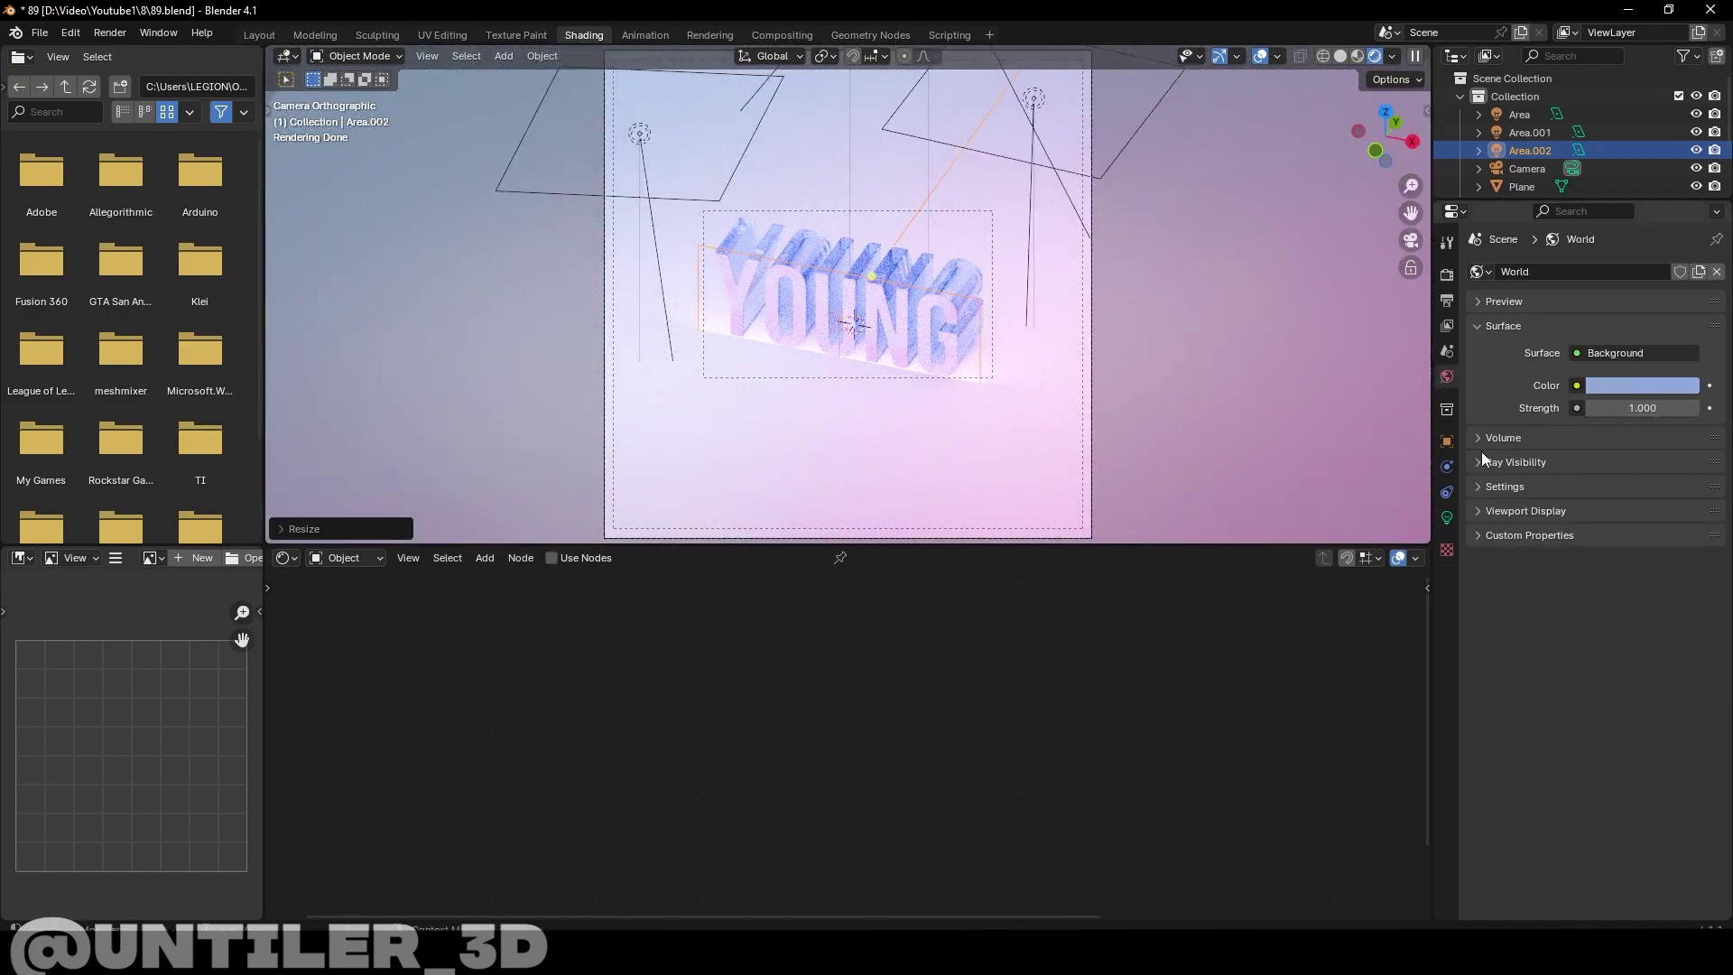
{"action": "left_click", "coordinate": [1446, 275]}
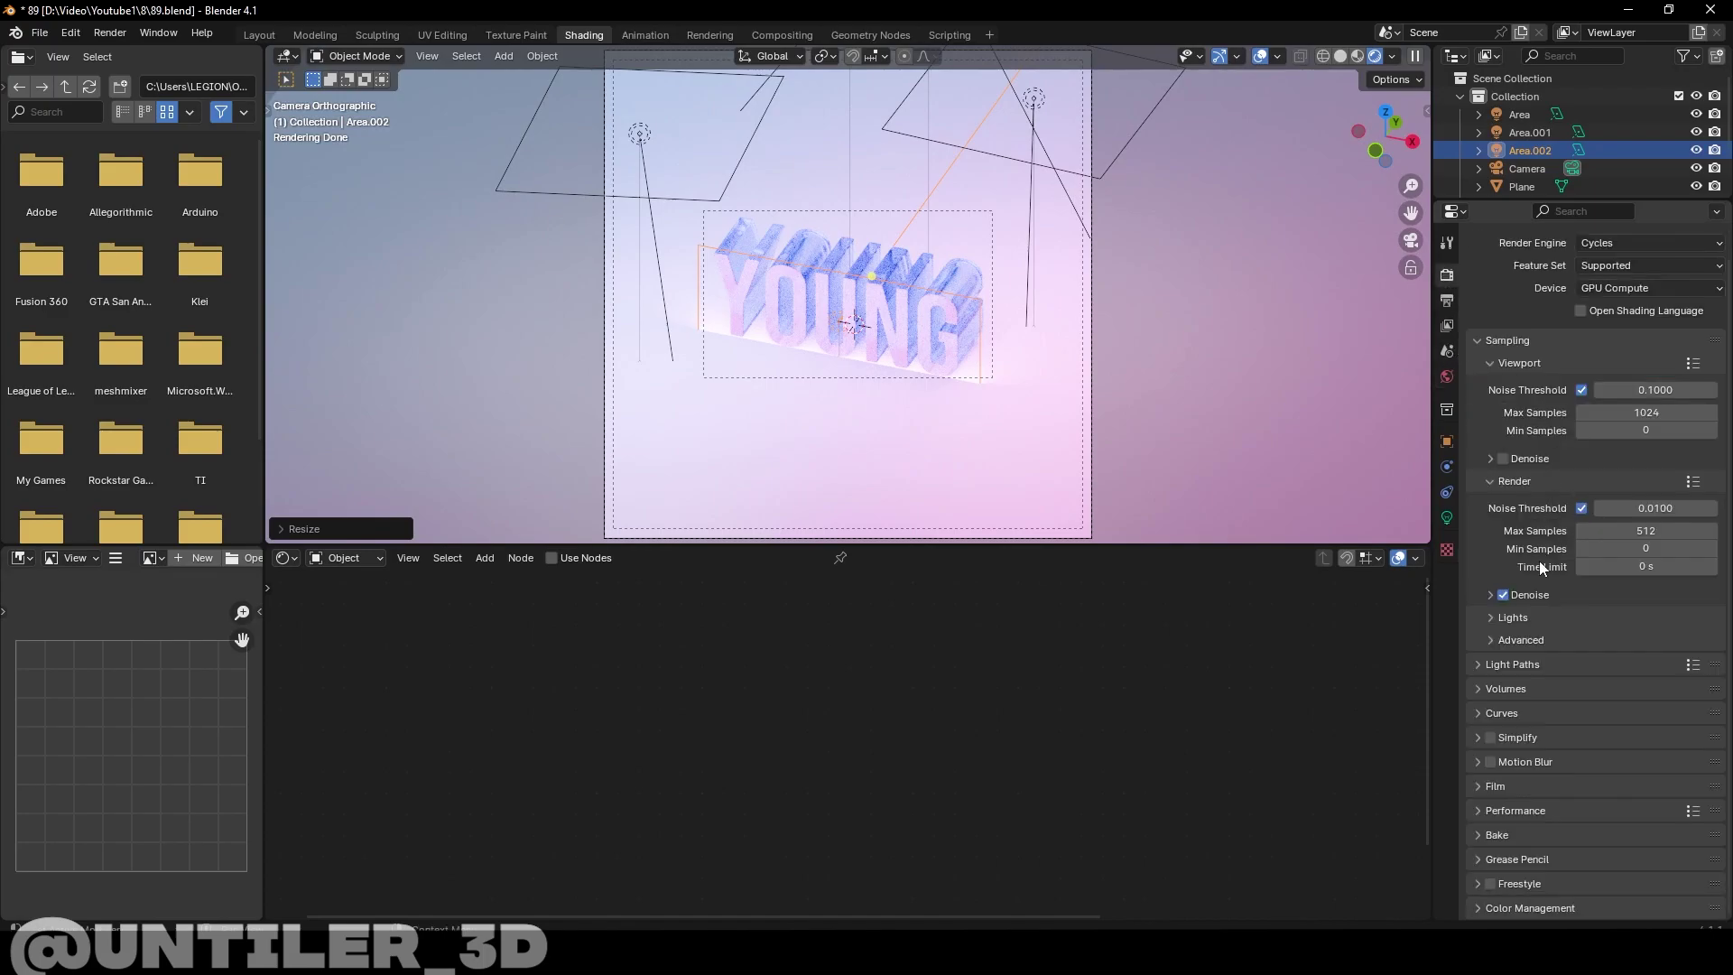
{"action": "scroll", "coordinate": [1534, 858], "scroll_direction": "down", "scroll_amount": 5}
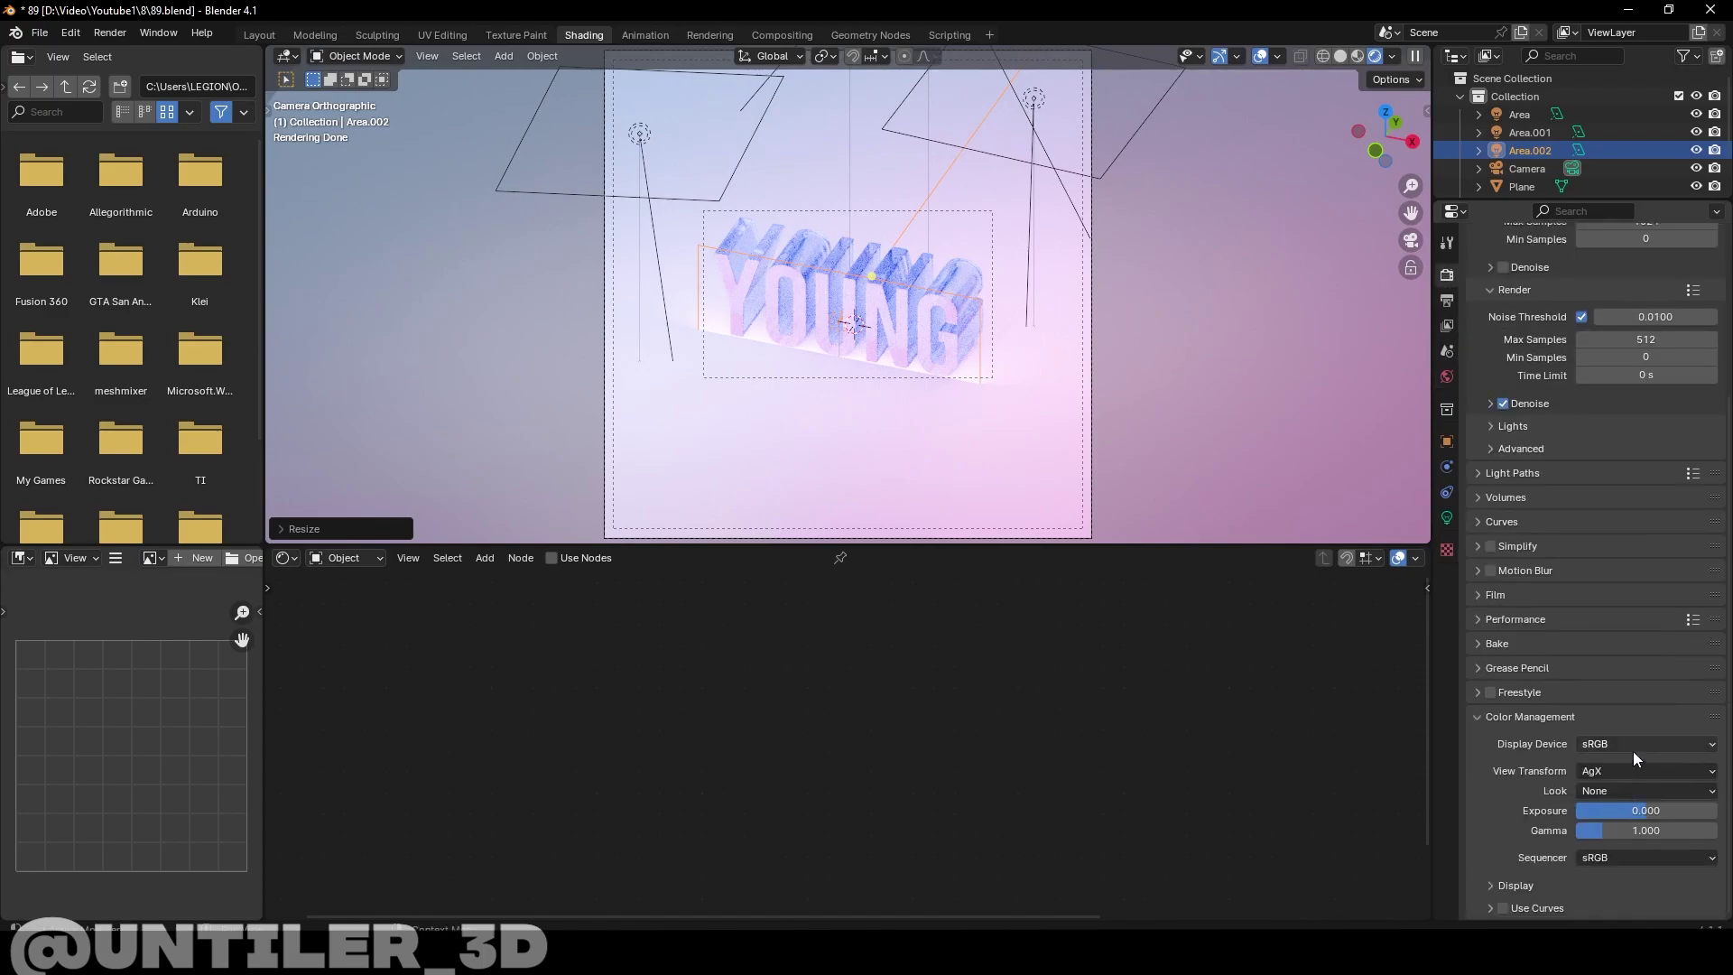
{"action": "left_click", "coordinate": [1632, 769]}
{"action": "left_click", "coordinate": [1622, 832]}
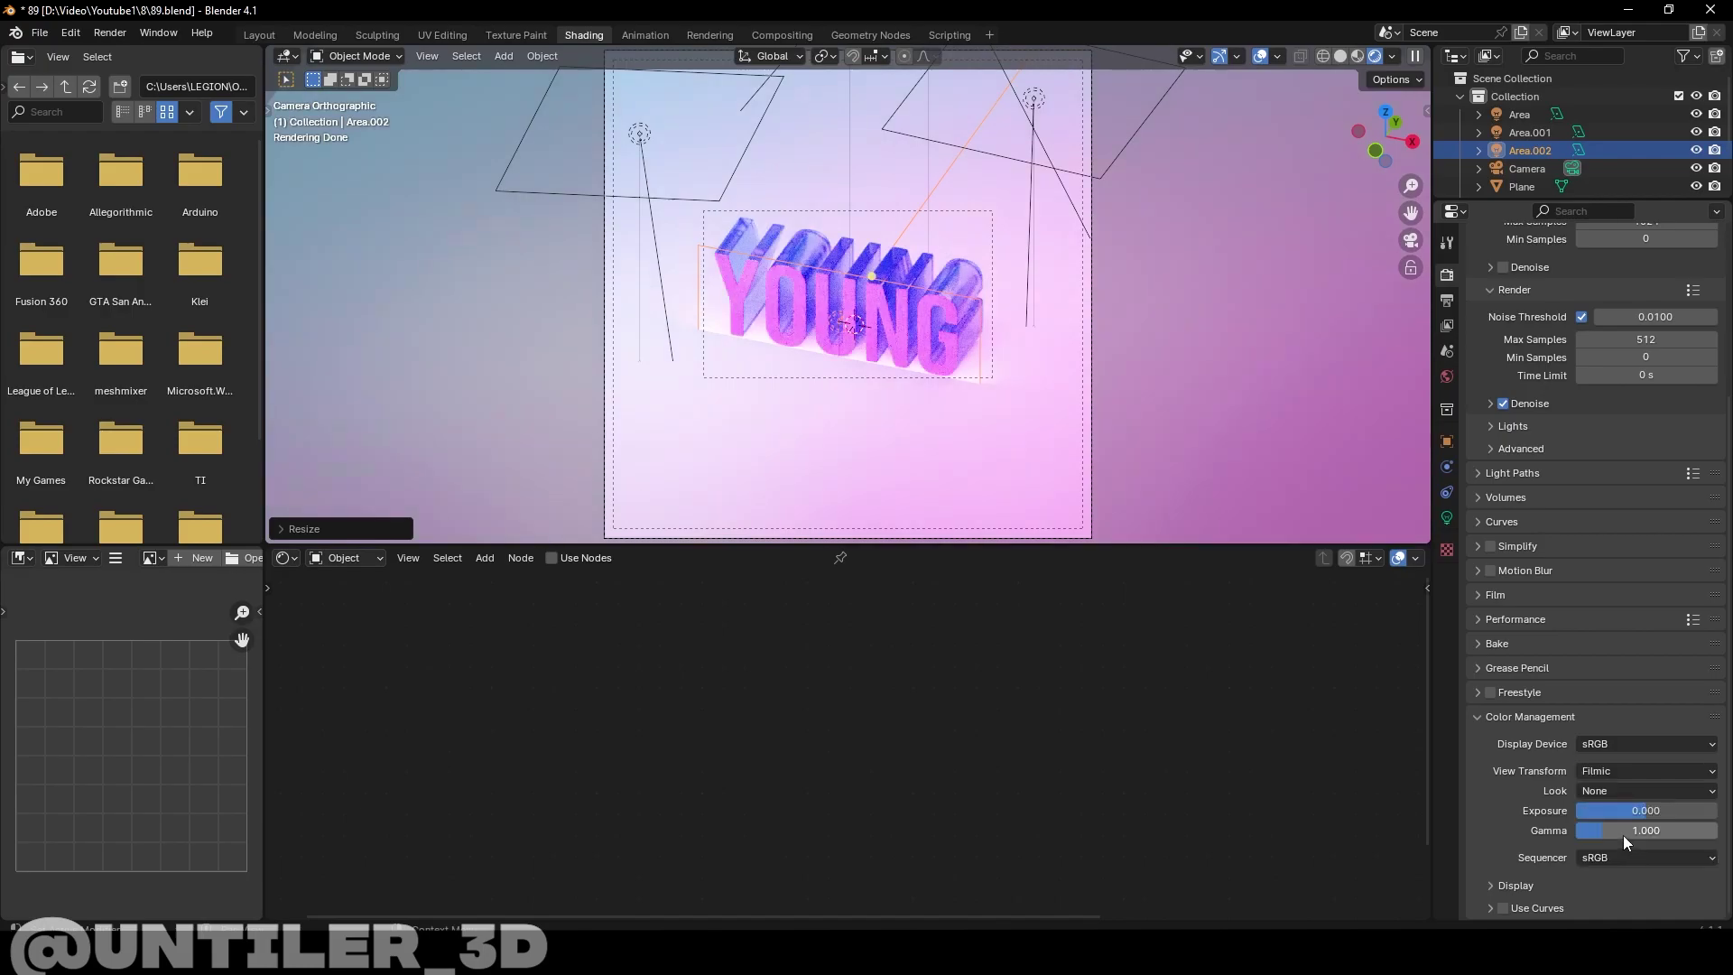
{"action": "left_click", "coordinate": [1620, 791]}
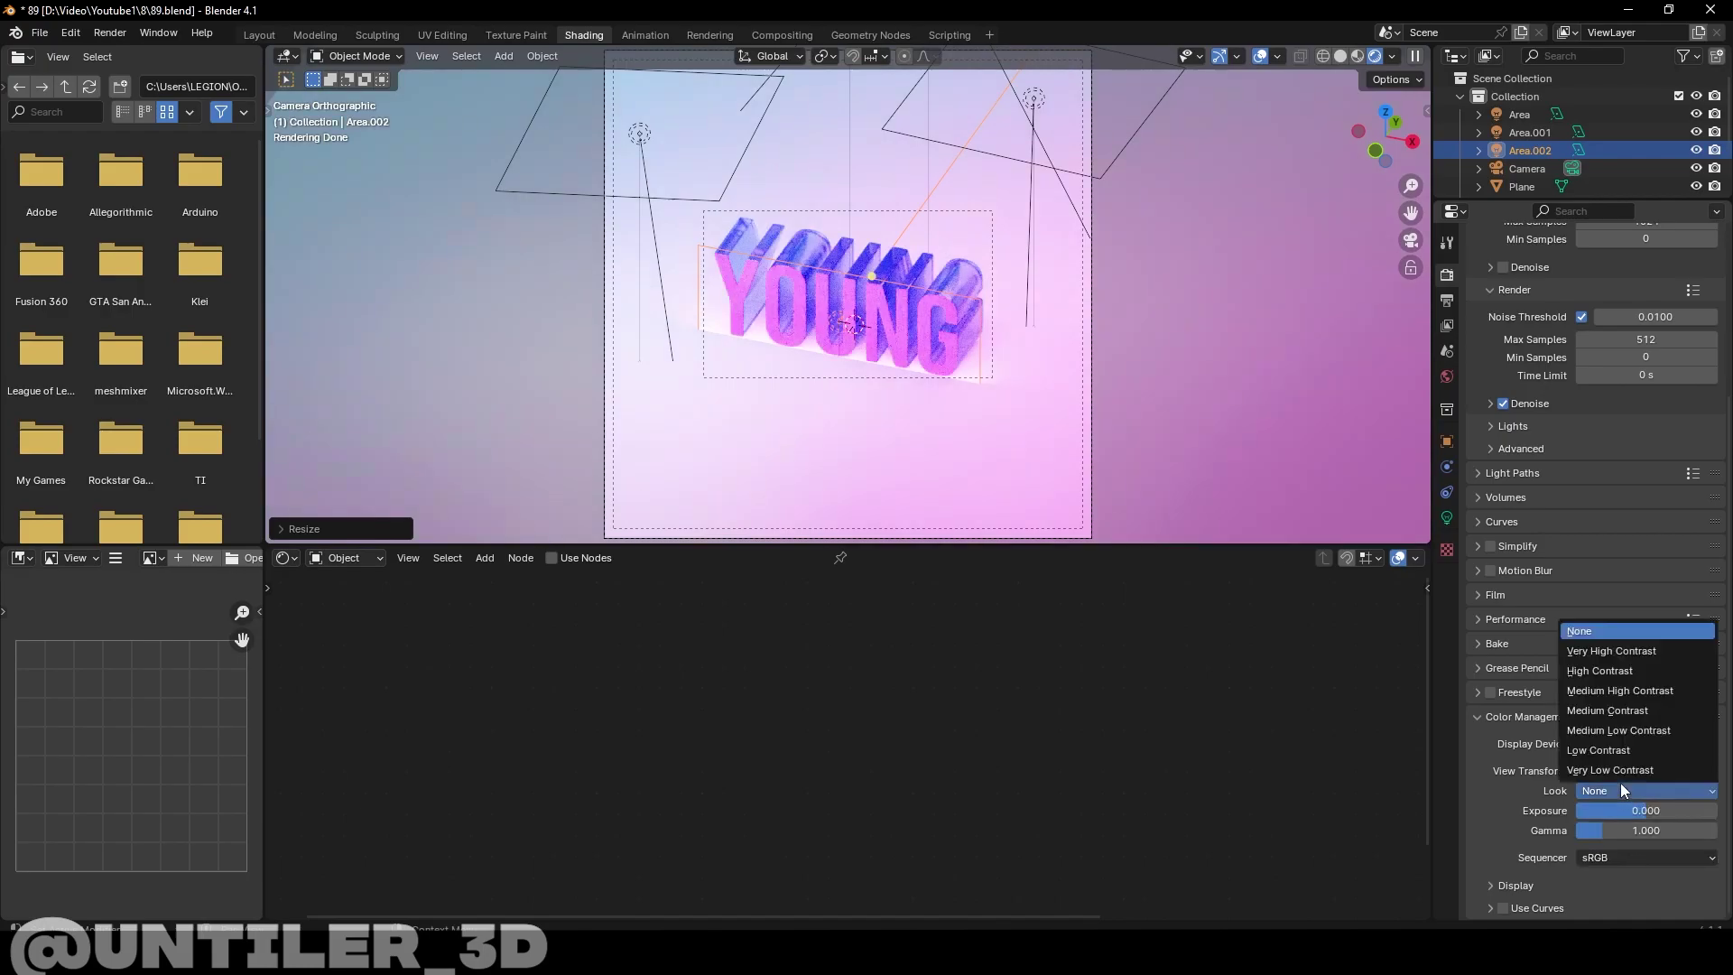
{"action": "left_click", "coordinate": [1603, 673]}
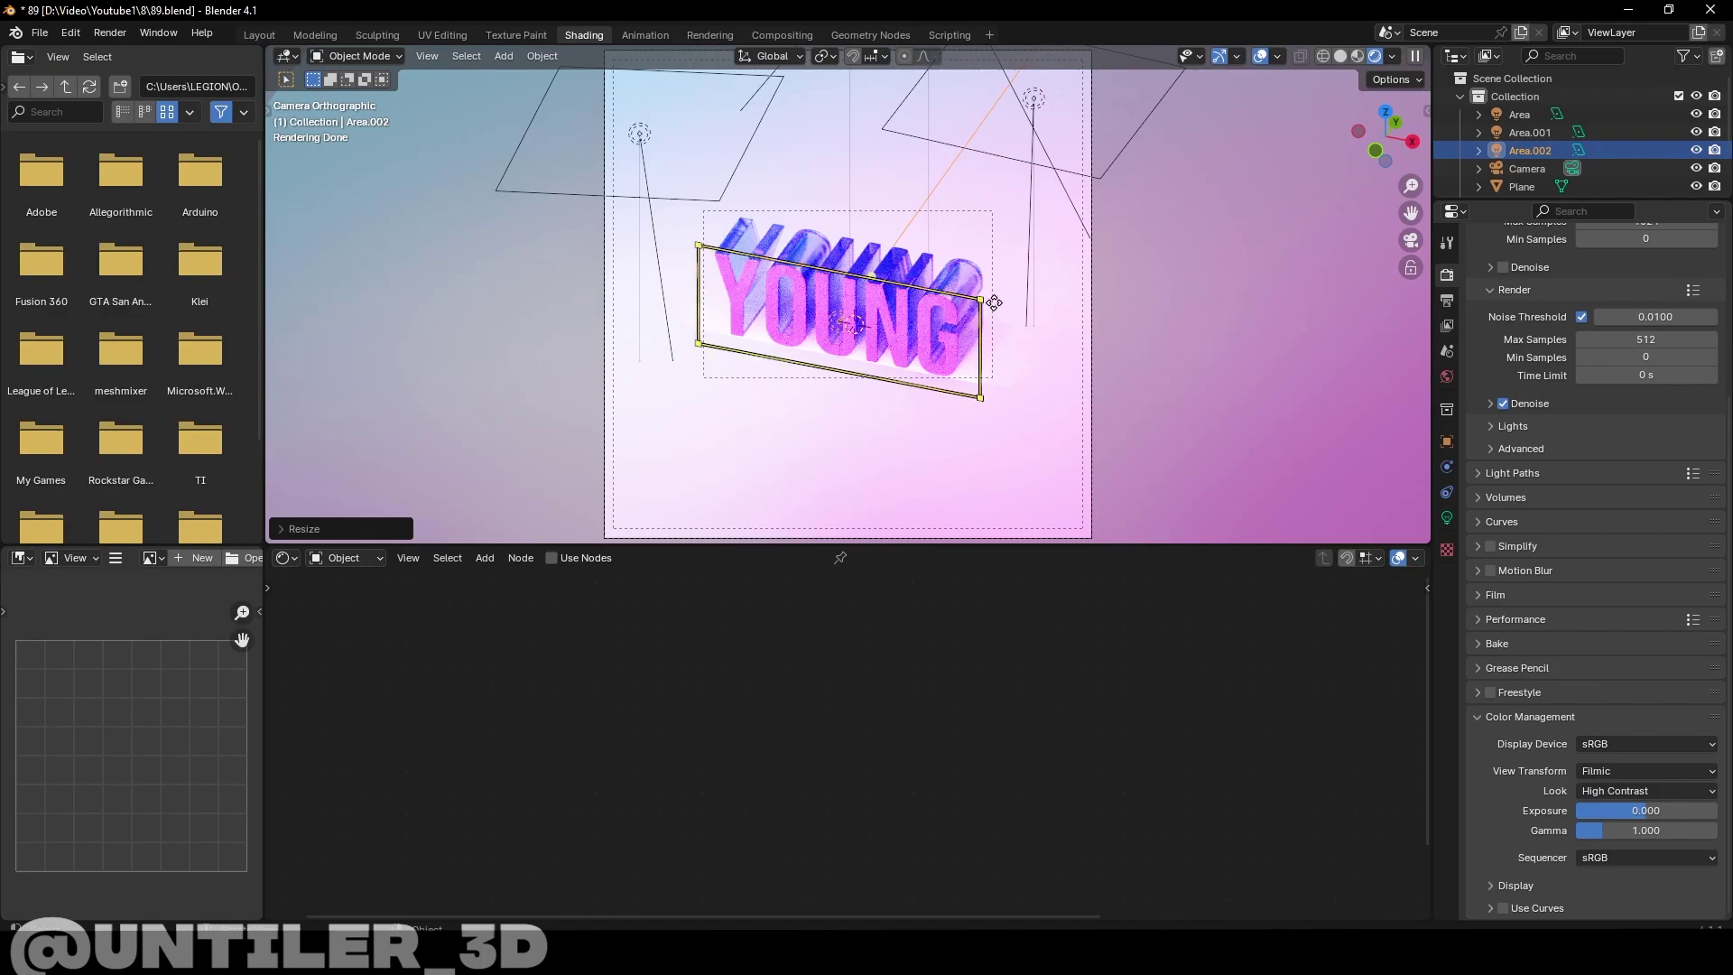
{"action": "key", "text": "g"}
{"action": "left_click", "coordinate": [987, 311]}
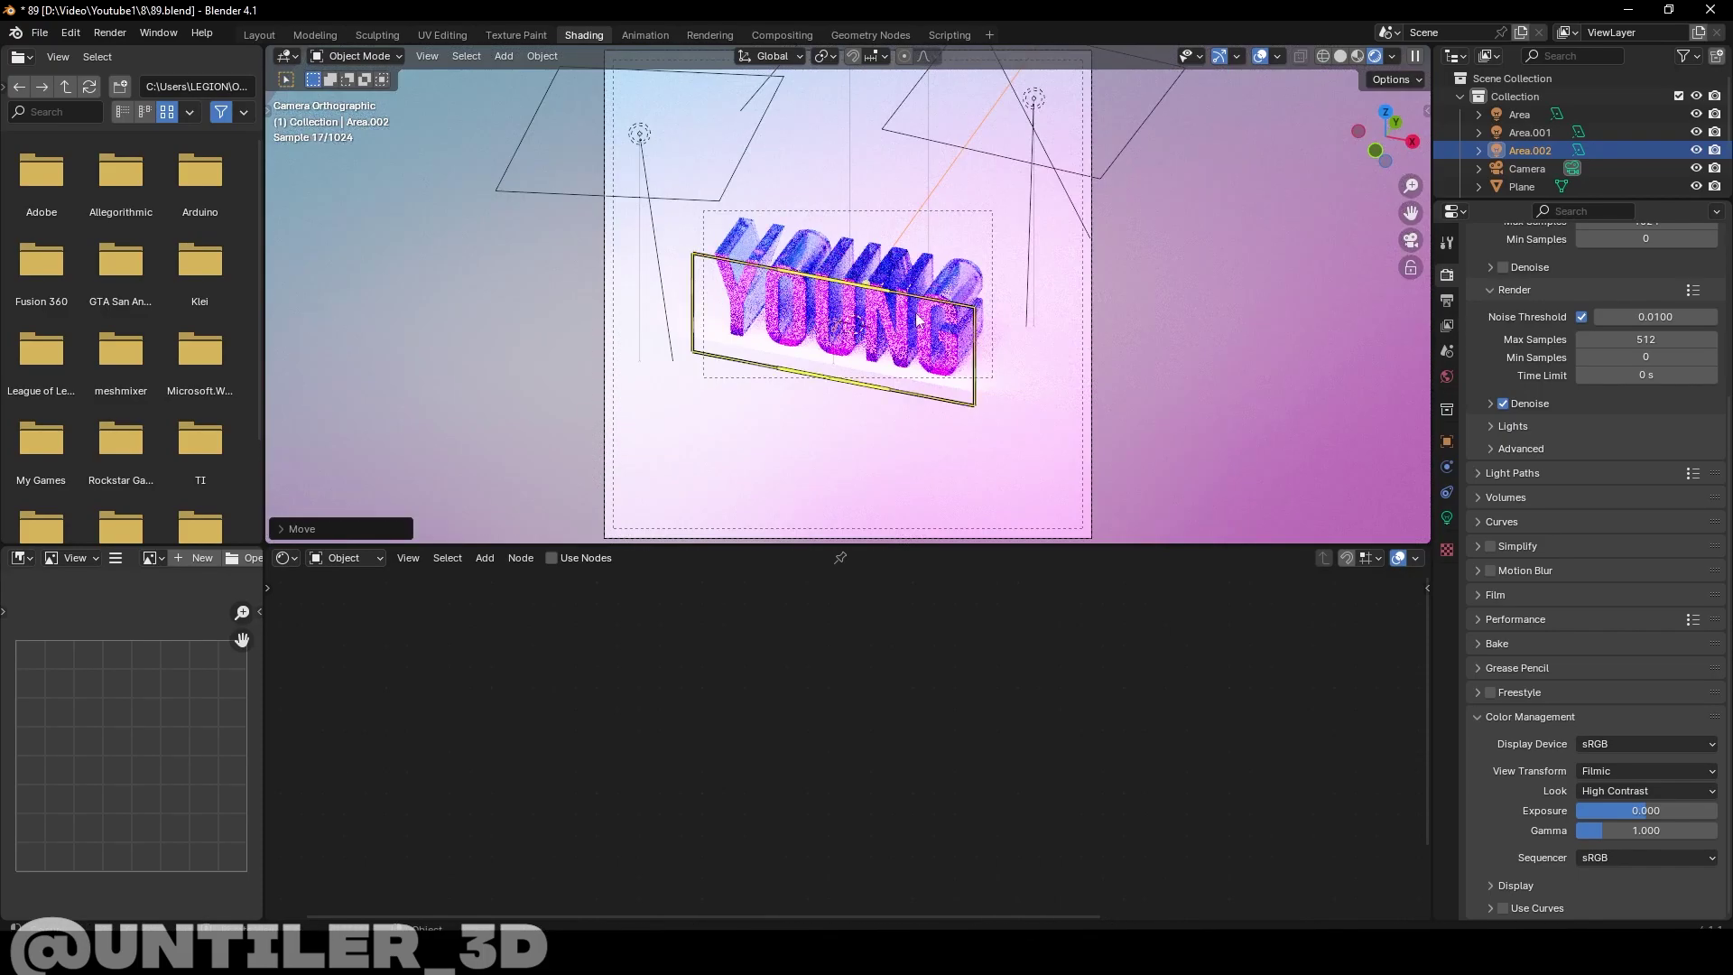
Lighten the text's gradient stops to soft pink and near-white
{"action": "left_click", "coordinate": [889, 267]}
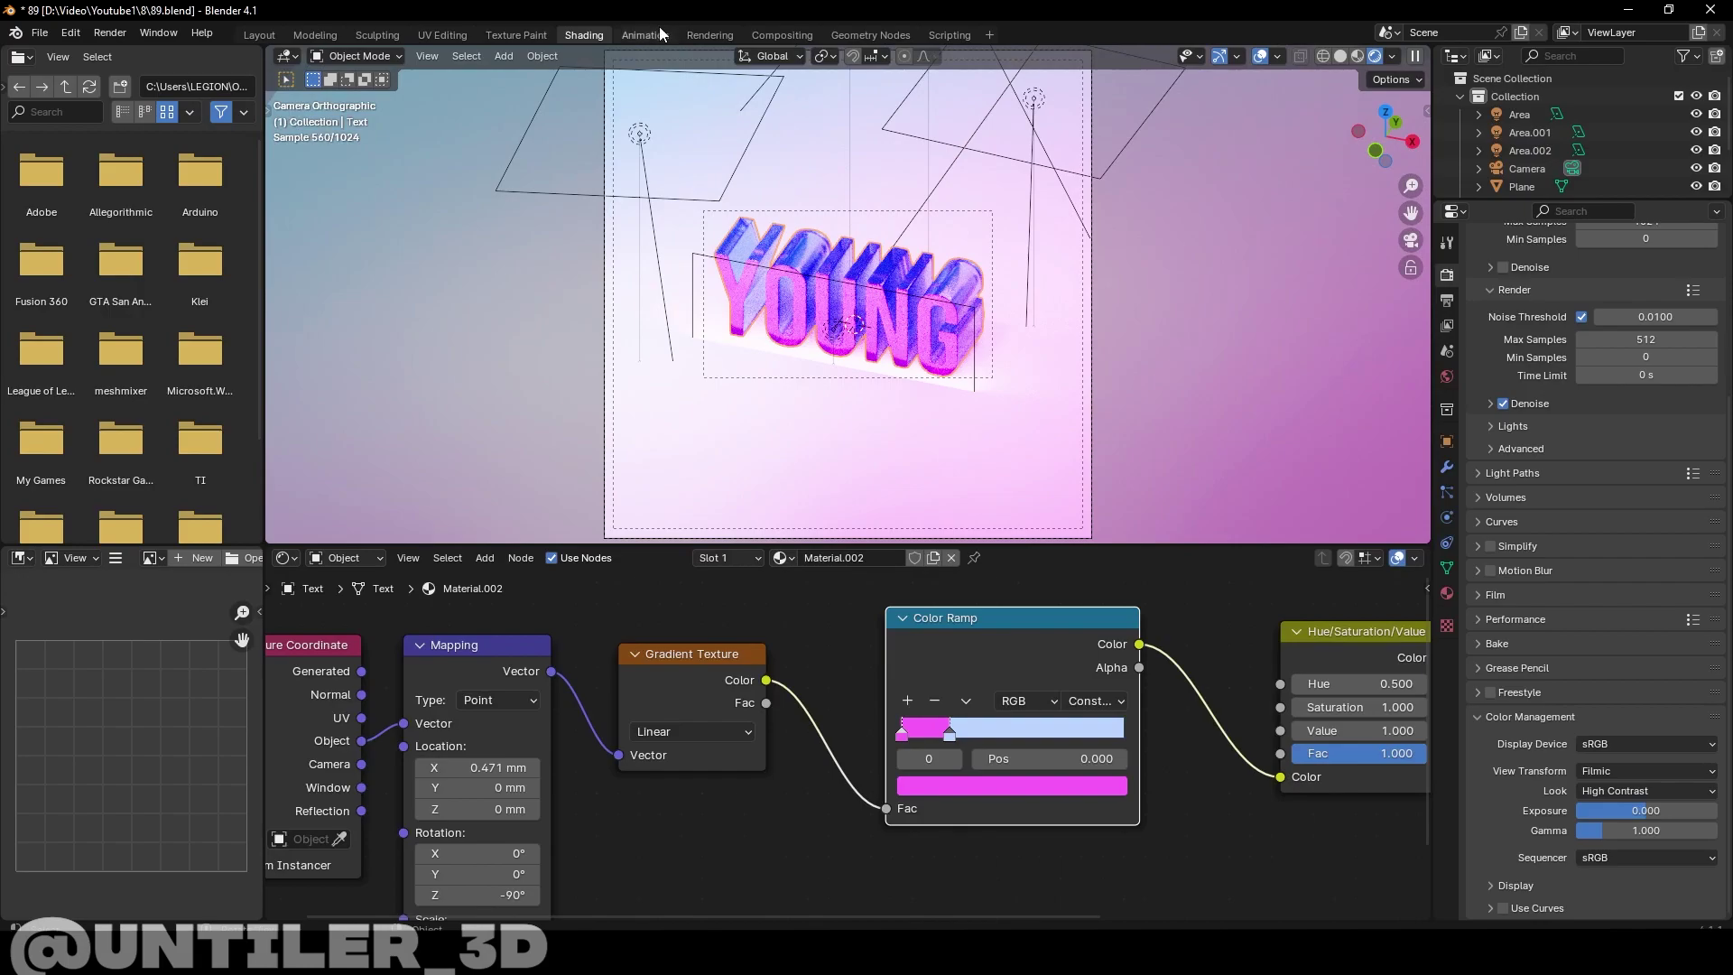
{"action": "left_click", "coordinate": [946, 789]}
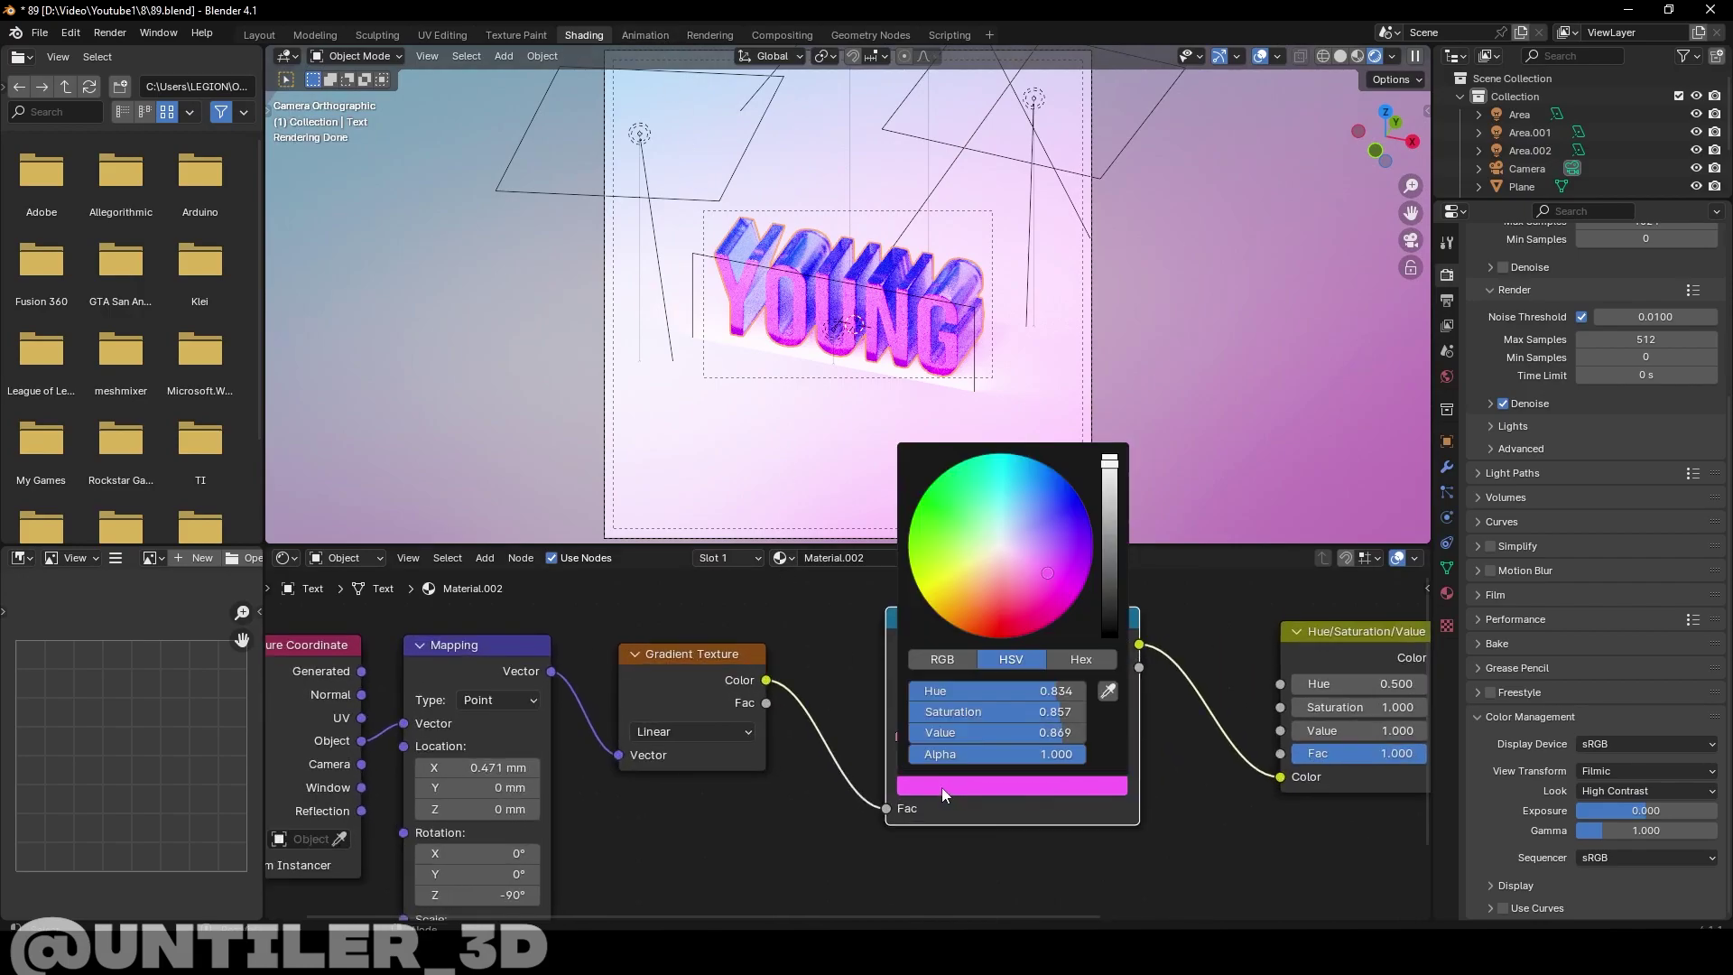
{"action": "left_click_drag", "start_coordinate": [1049, 564], "coordinate": [1036, 571]}
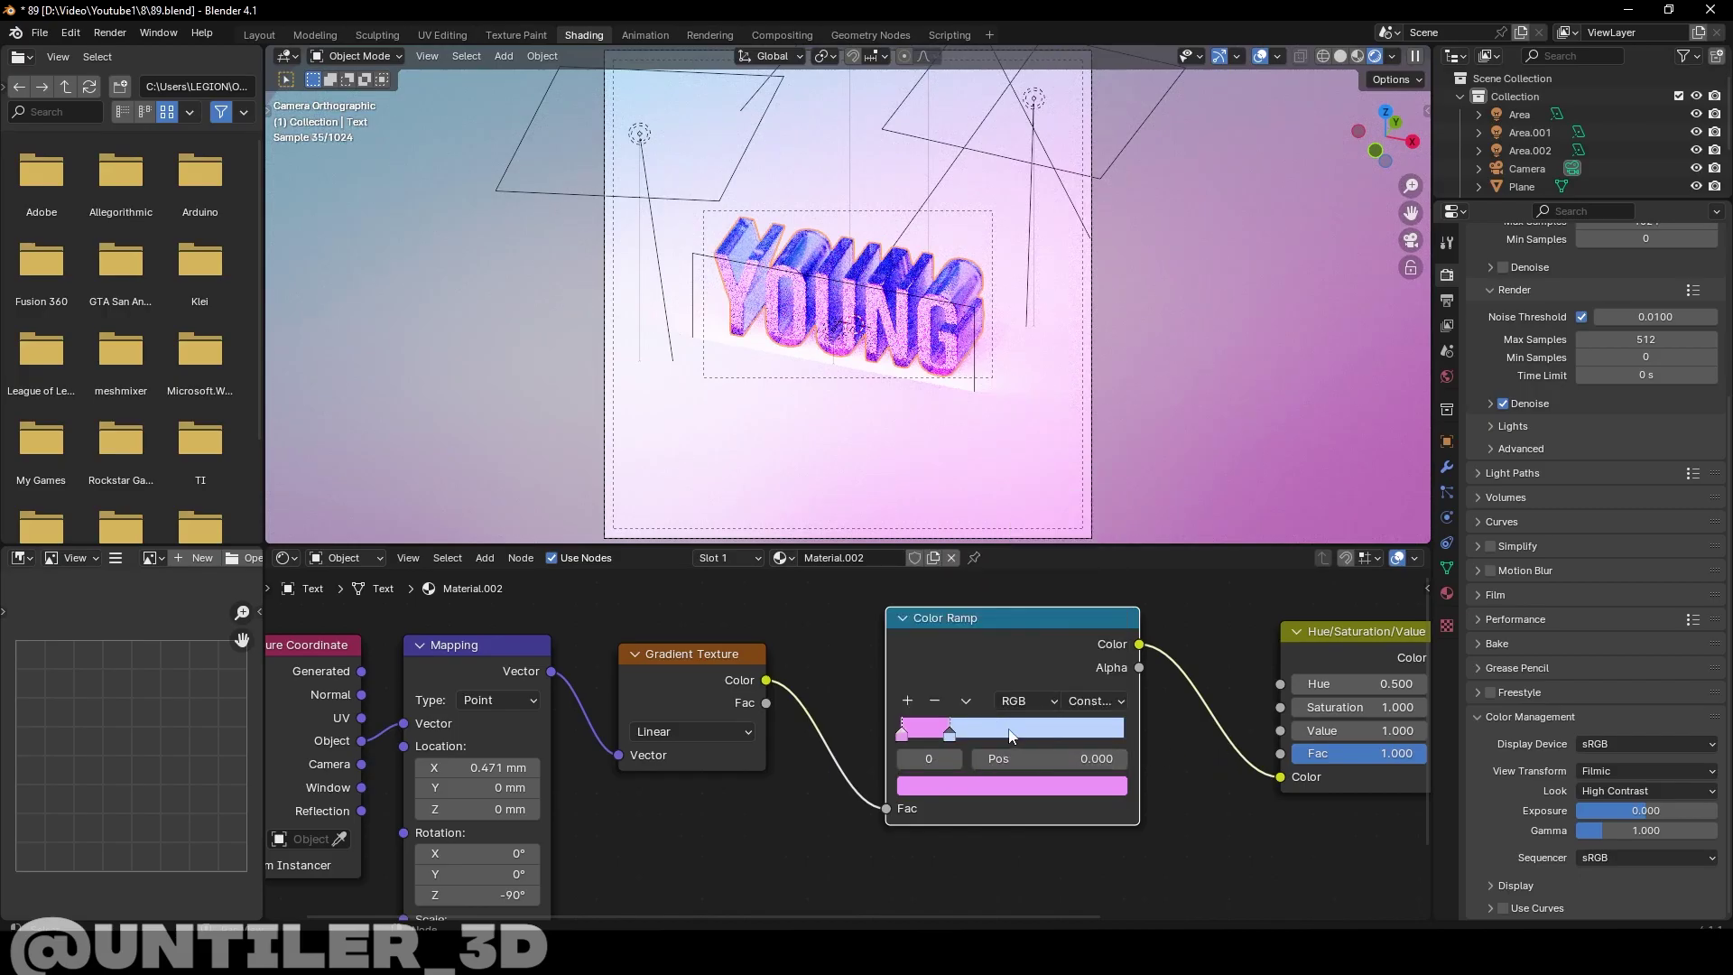
{"action": "left_click", "coordinate": [951, 736]}
{"action": "left_click", "coordinate": [1011, 785]}
{"action": "left_click", "coordinate": [1006, 561]}
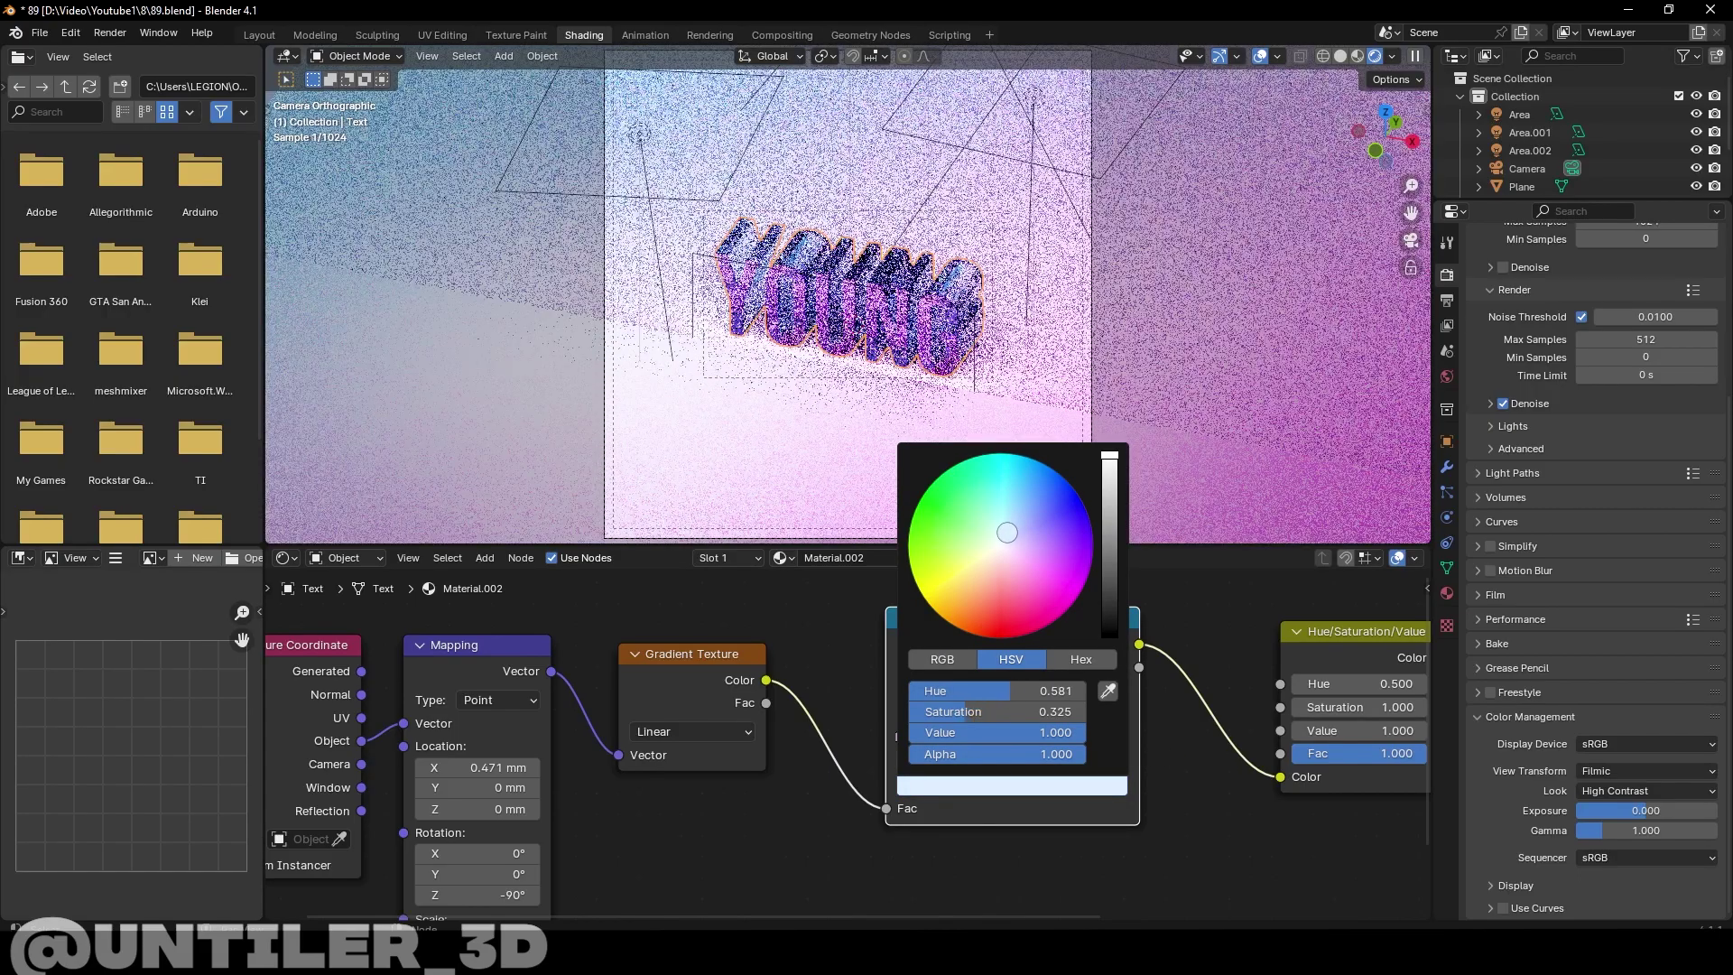
{"action": "mouse_move", "coordinate": [544, 824]}
{"action": "middle_mouse_down"}
{"action": "mouse_move", "coordinate": [859, 762]}
{"action": "mouse_move", "coordinate": [781, 785]}
{"action": "middle_mouse_up"}
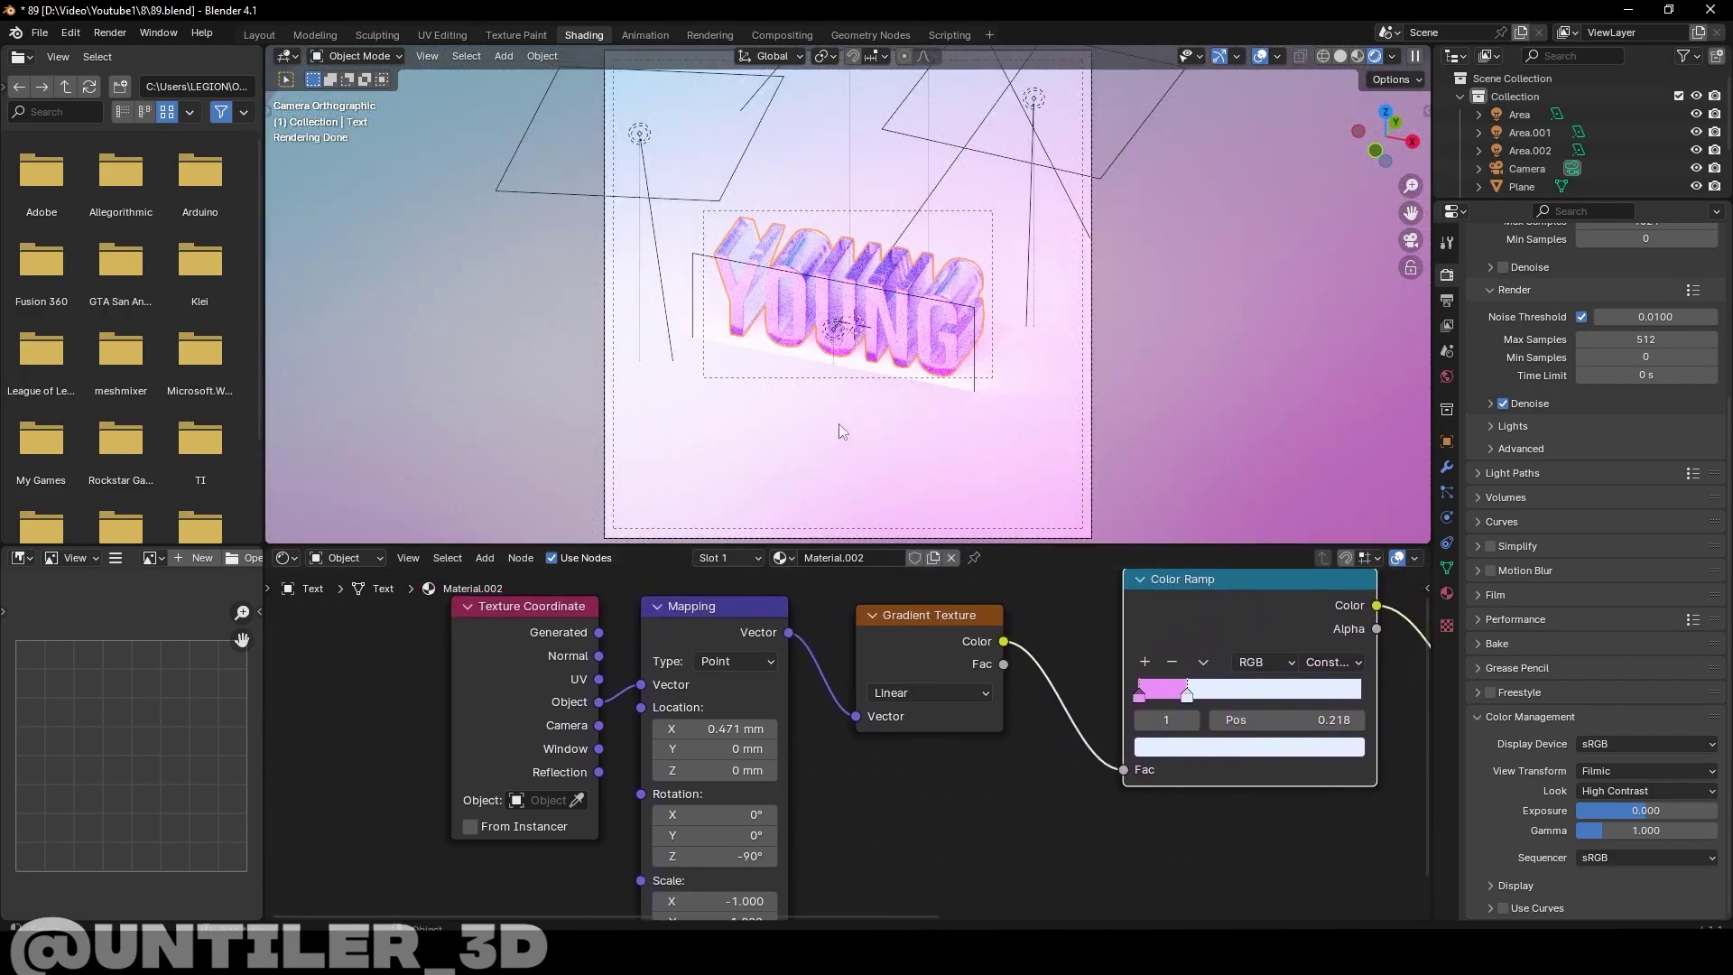
In material preview, set the gradient's mapping X location to about 0.478 mm
{"action": "left_click", "coordinate": [1357, 56]}
{"action": "scroll", "coordinate": [849, 370], "scroll_direction": "up", "scroll_amount": 4}
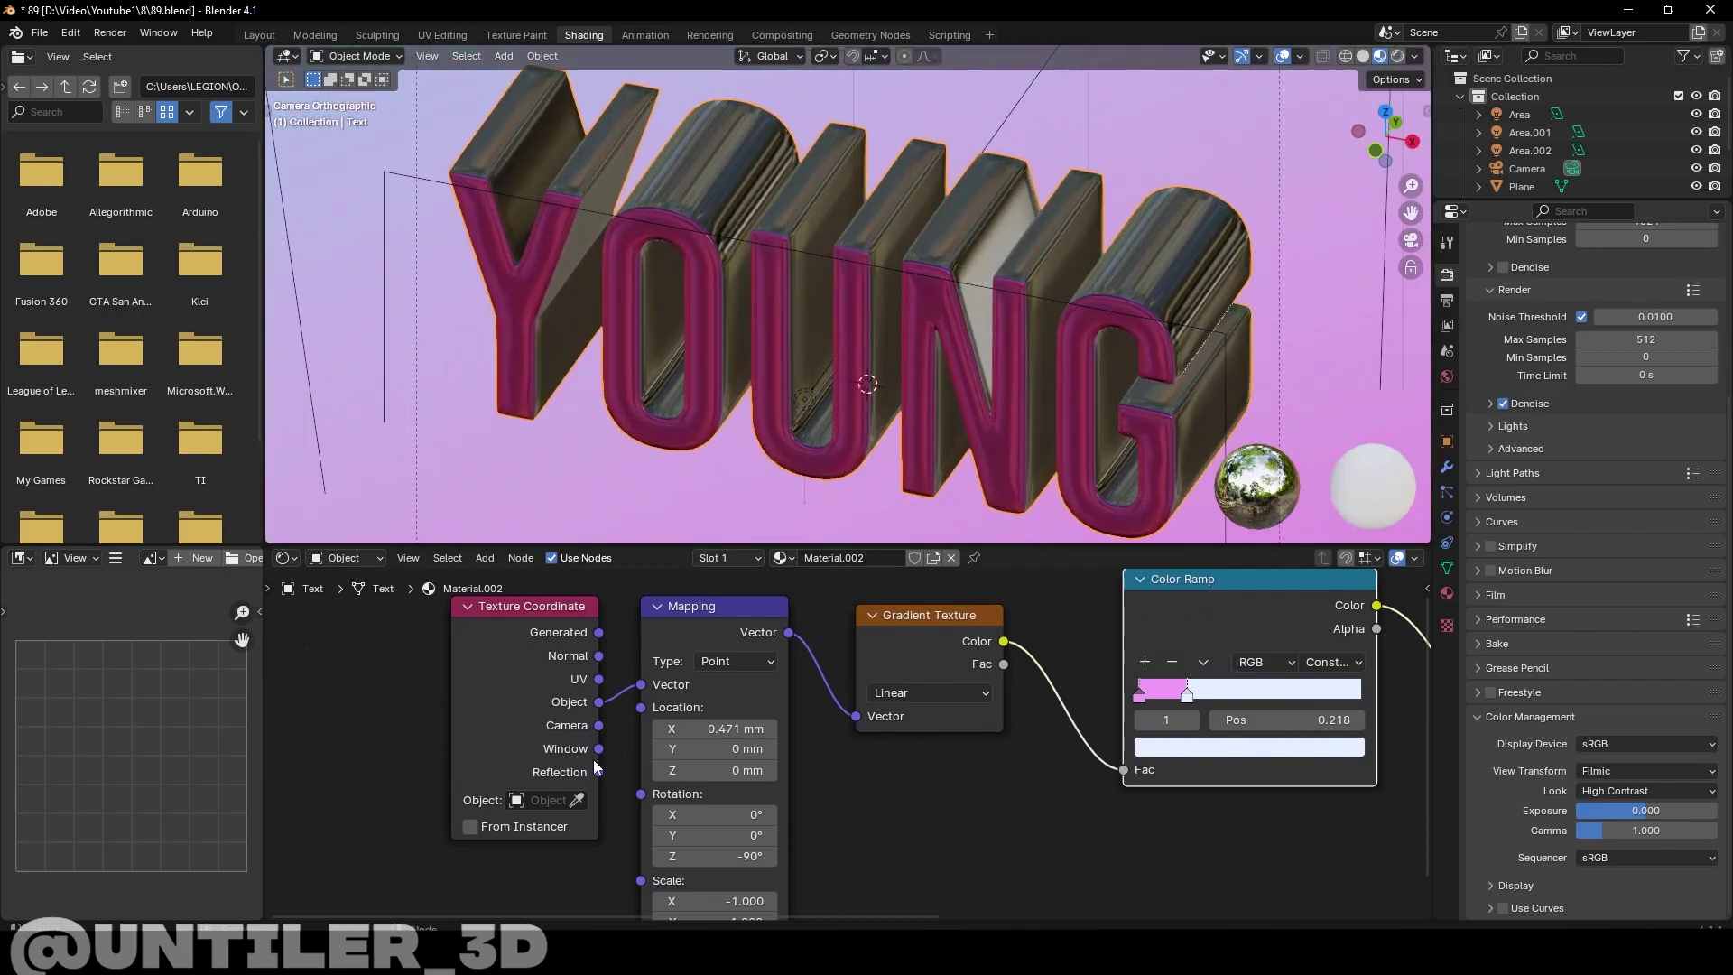
{"action": "left_click", "coordinate": [709, 729]}
{"action": "type", "text": "9"}
{"action": "key", "text": "Return"}
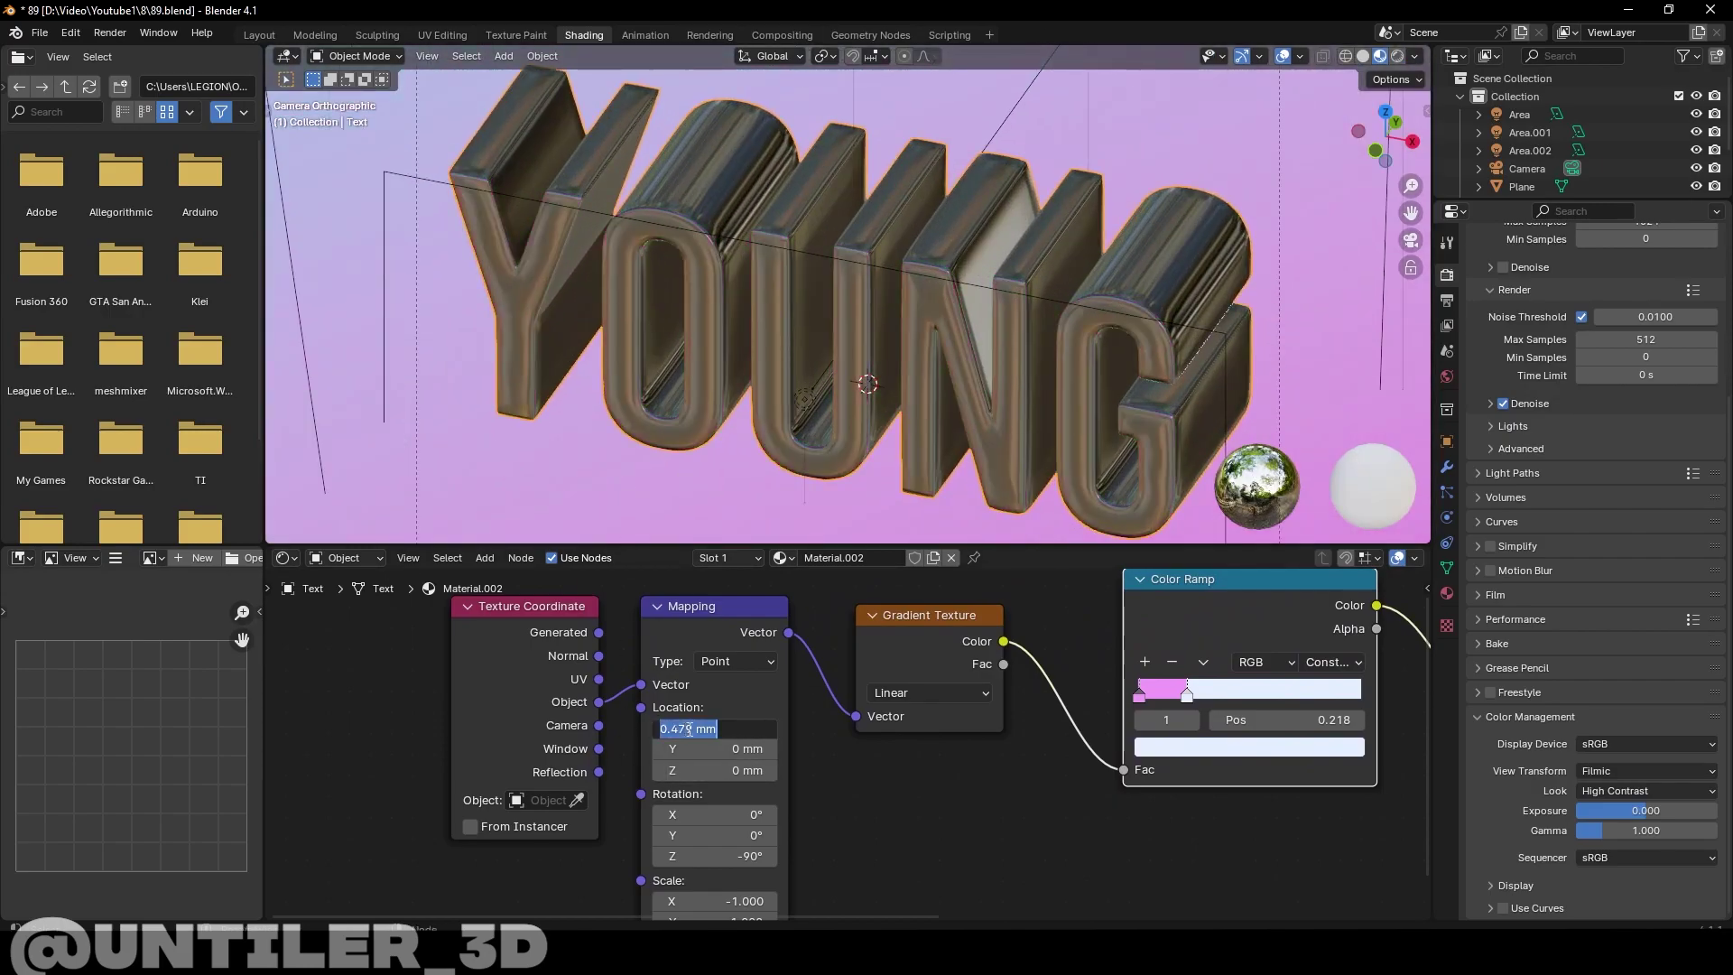
{"action": "type", "text": "8"}
{"action": "key", "text": "Return"}
{"action": "left_click", "coordinate": [690, 729]}
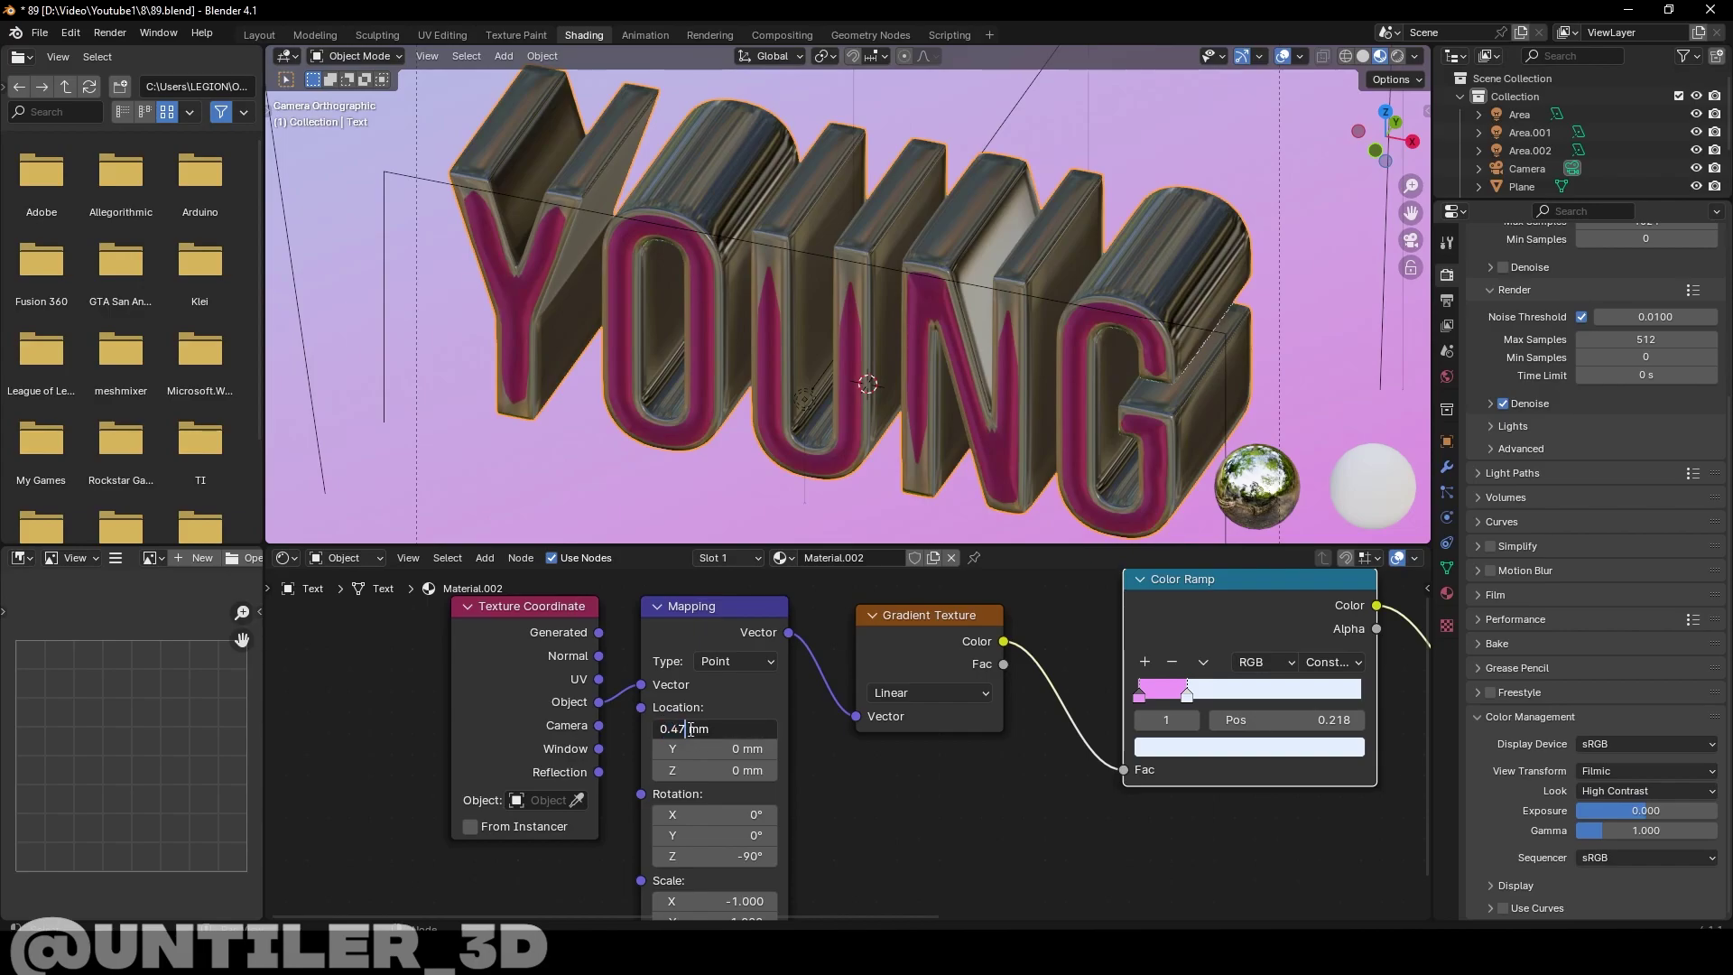
{"action": "key", "text": "Return"}
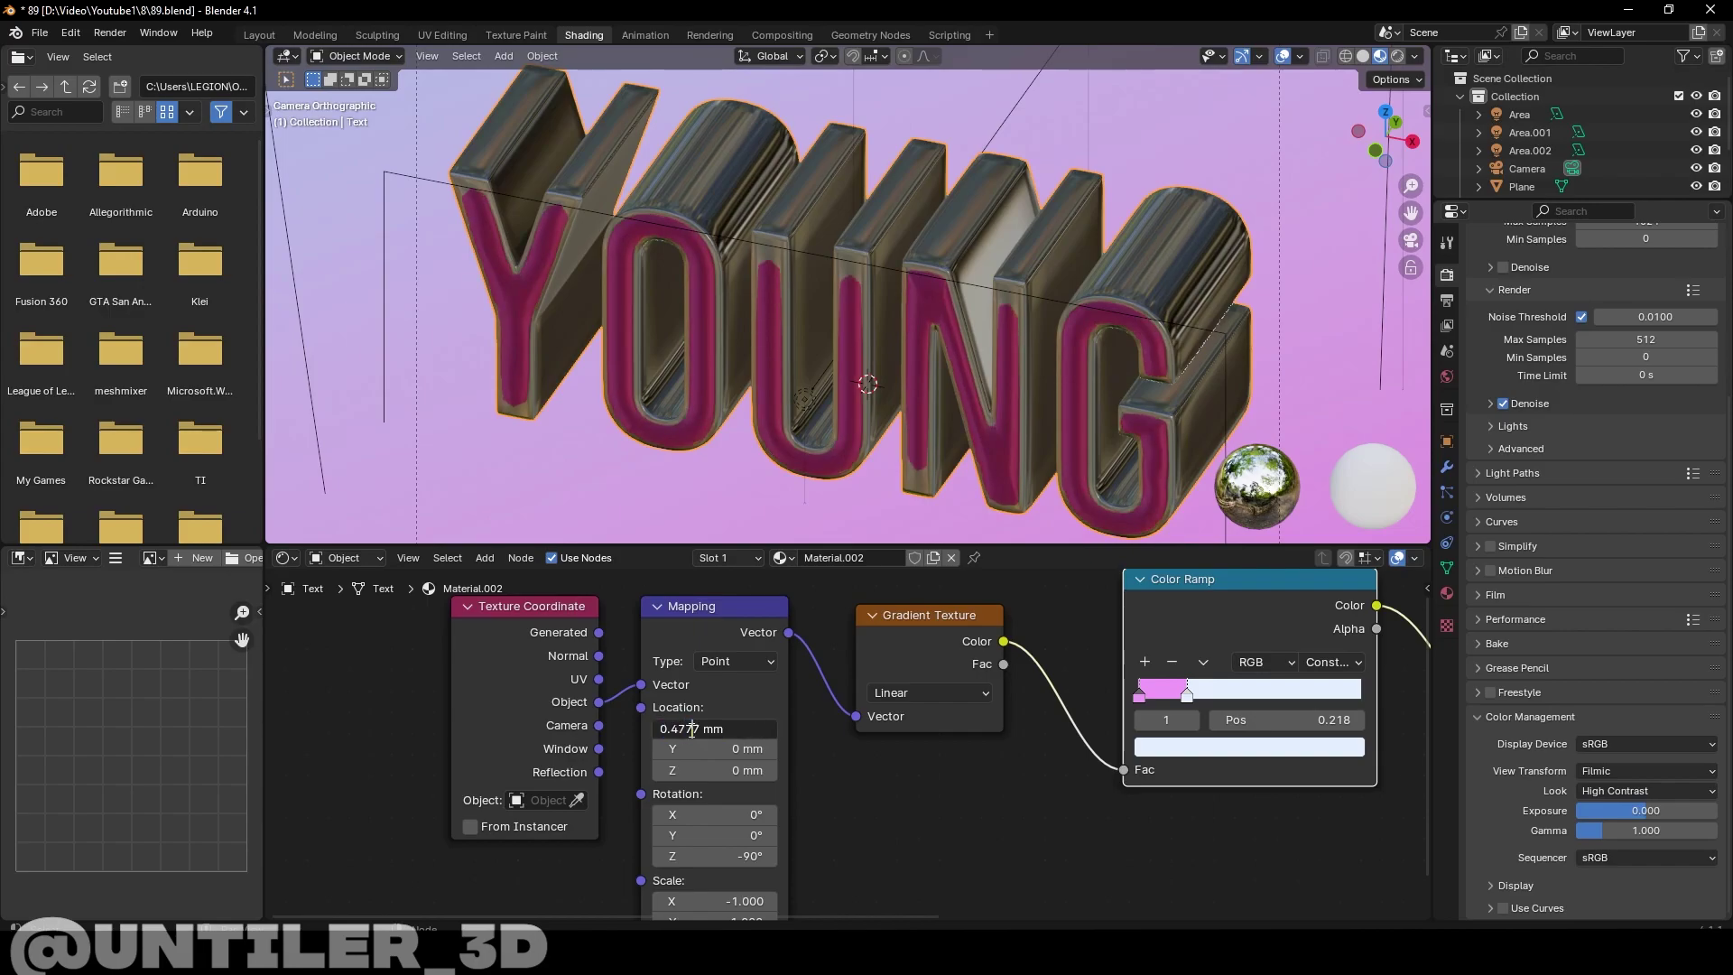
Fine-tune the mapping X location to 0.477 mm and return to rendered preview
{"action": "key", "text": "Return"}
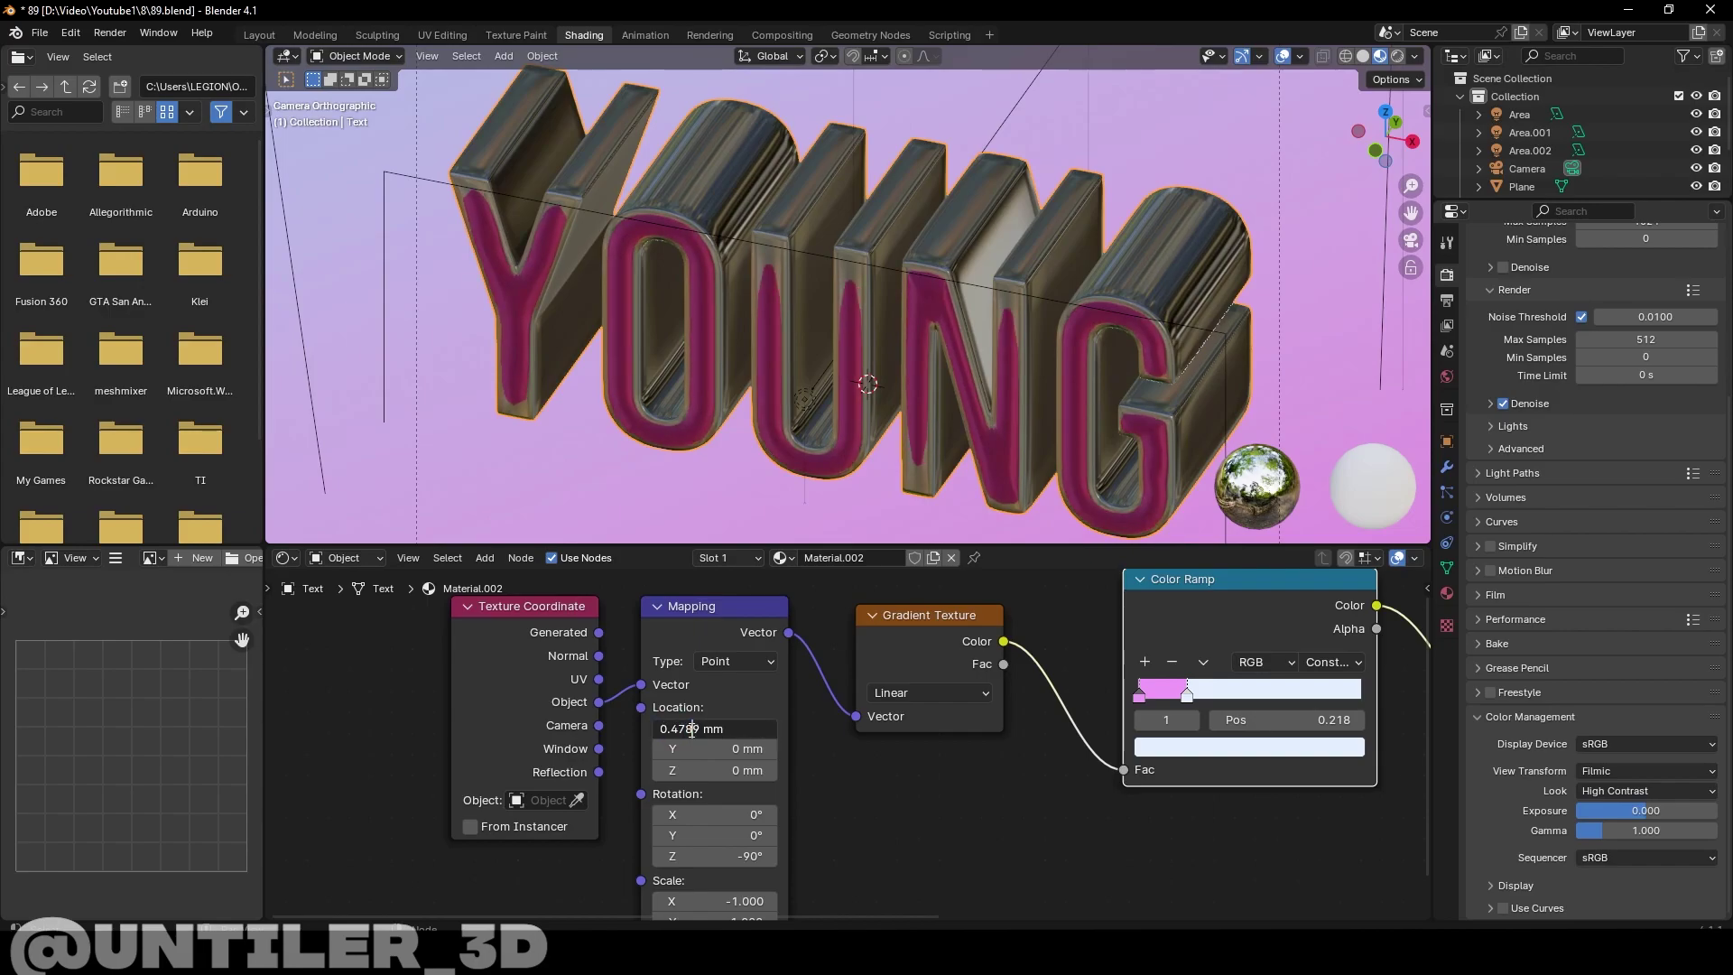
{"action": "key", "text": "Return"}
{"action": "left_click", "coordinate": [705, 730]}
{"action": "key", "text": "Return"}
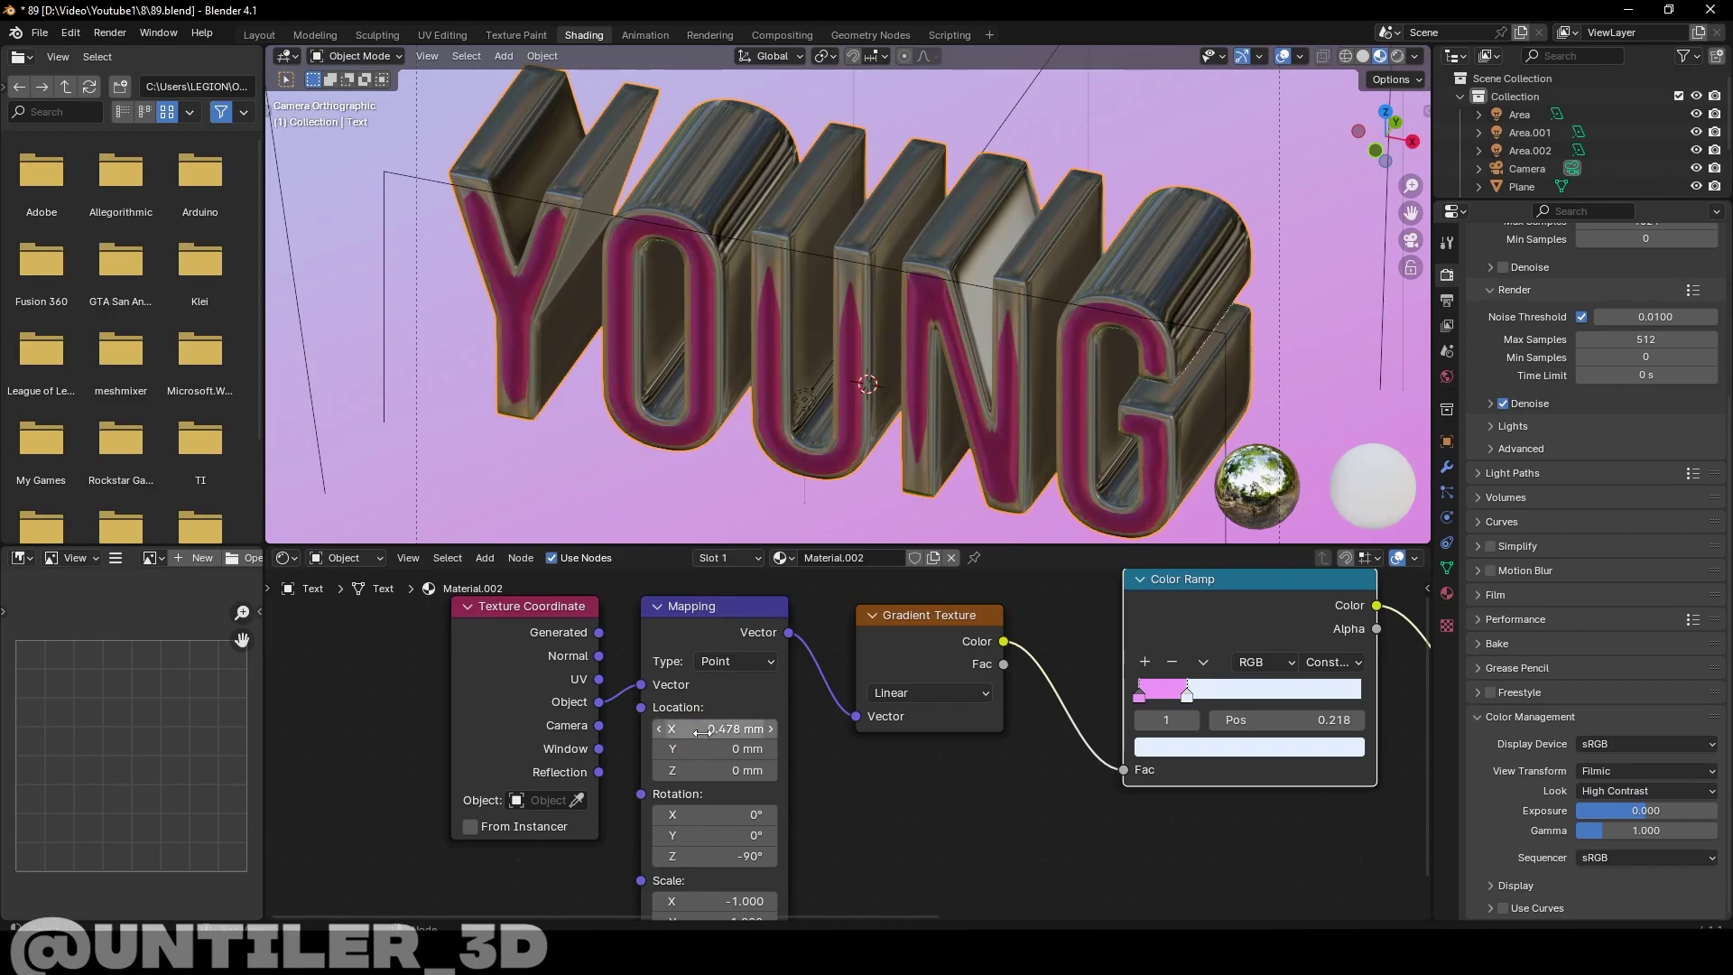
{"action": "key", "text": "Return"}
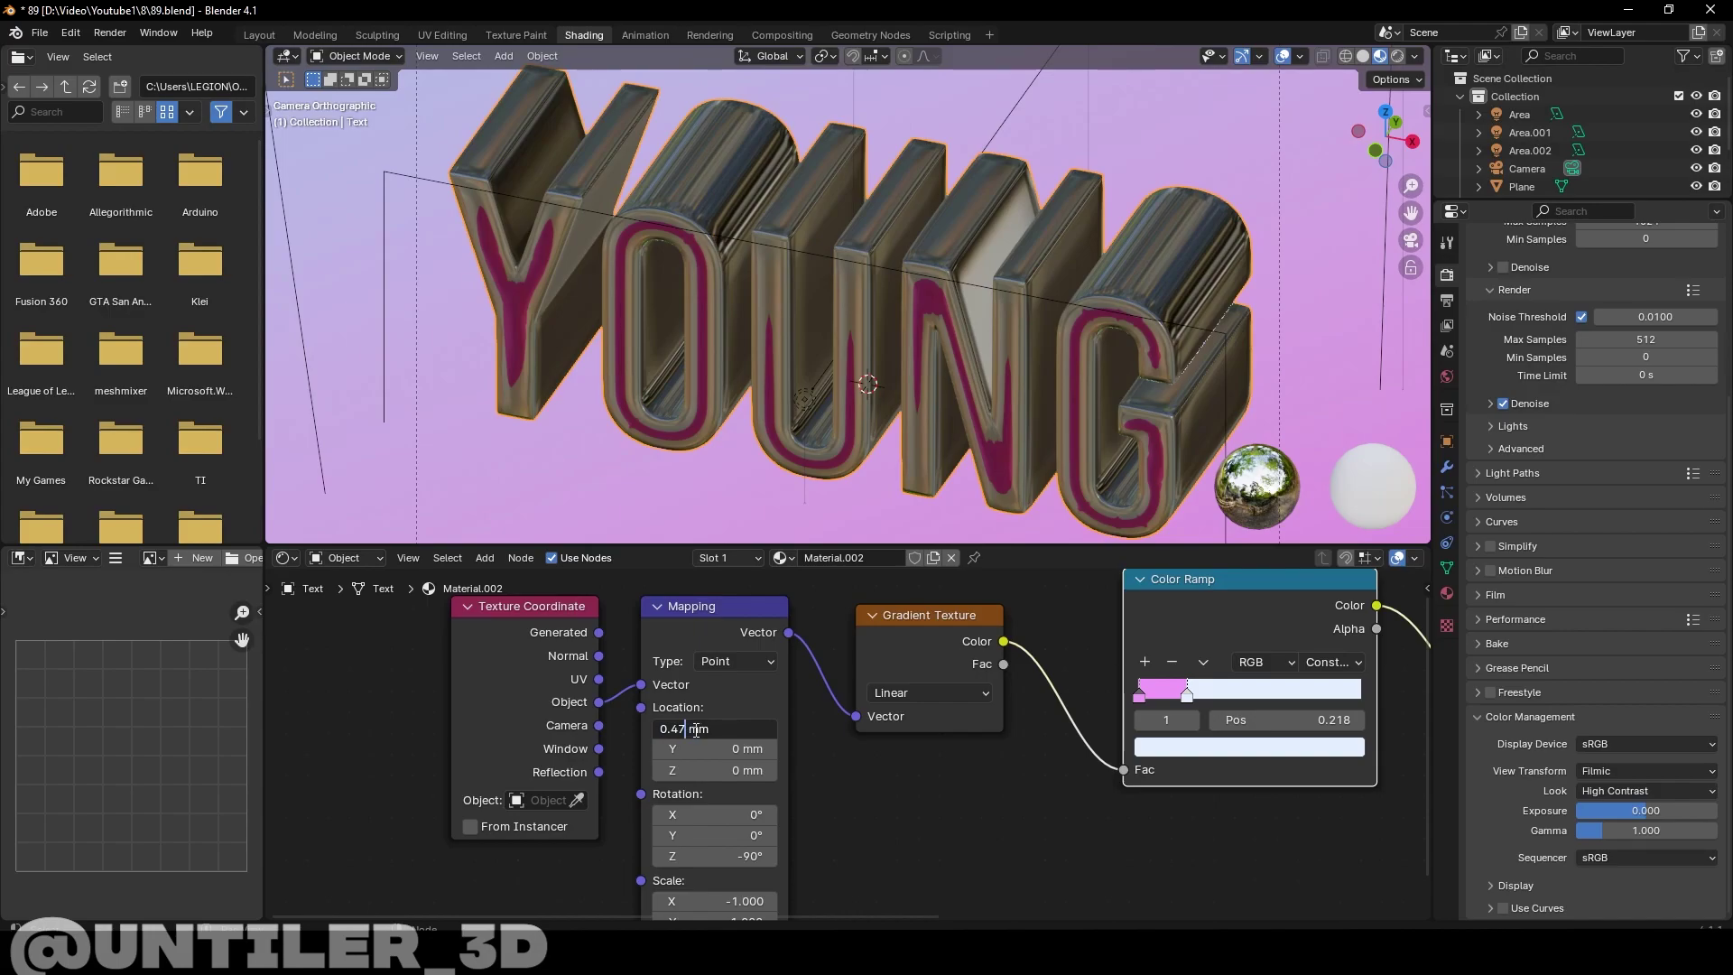
{"action": "key", "text": "Return"}
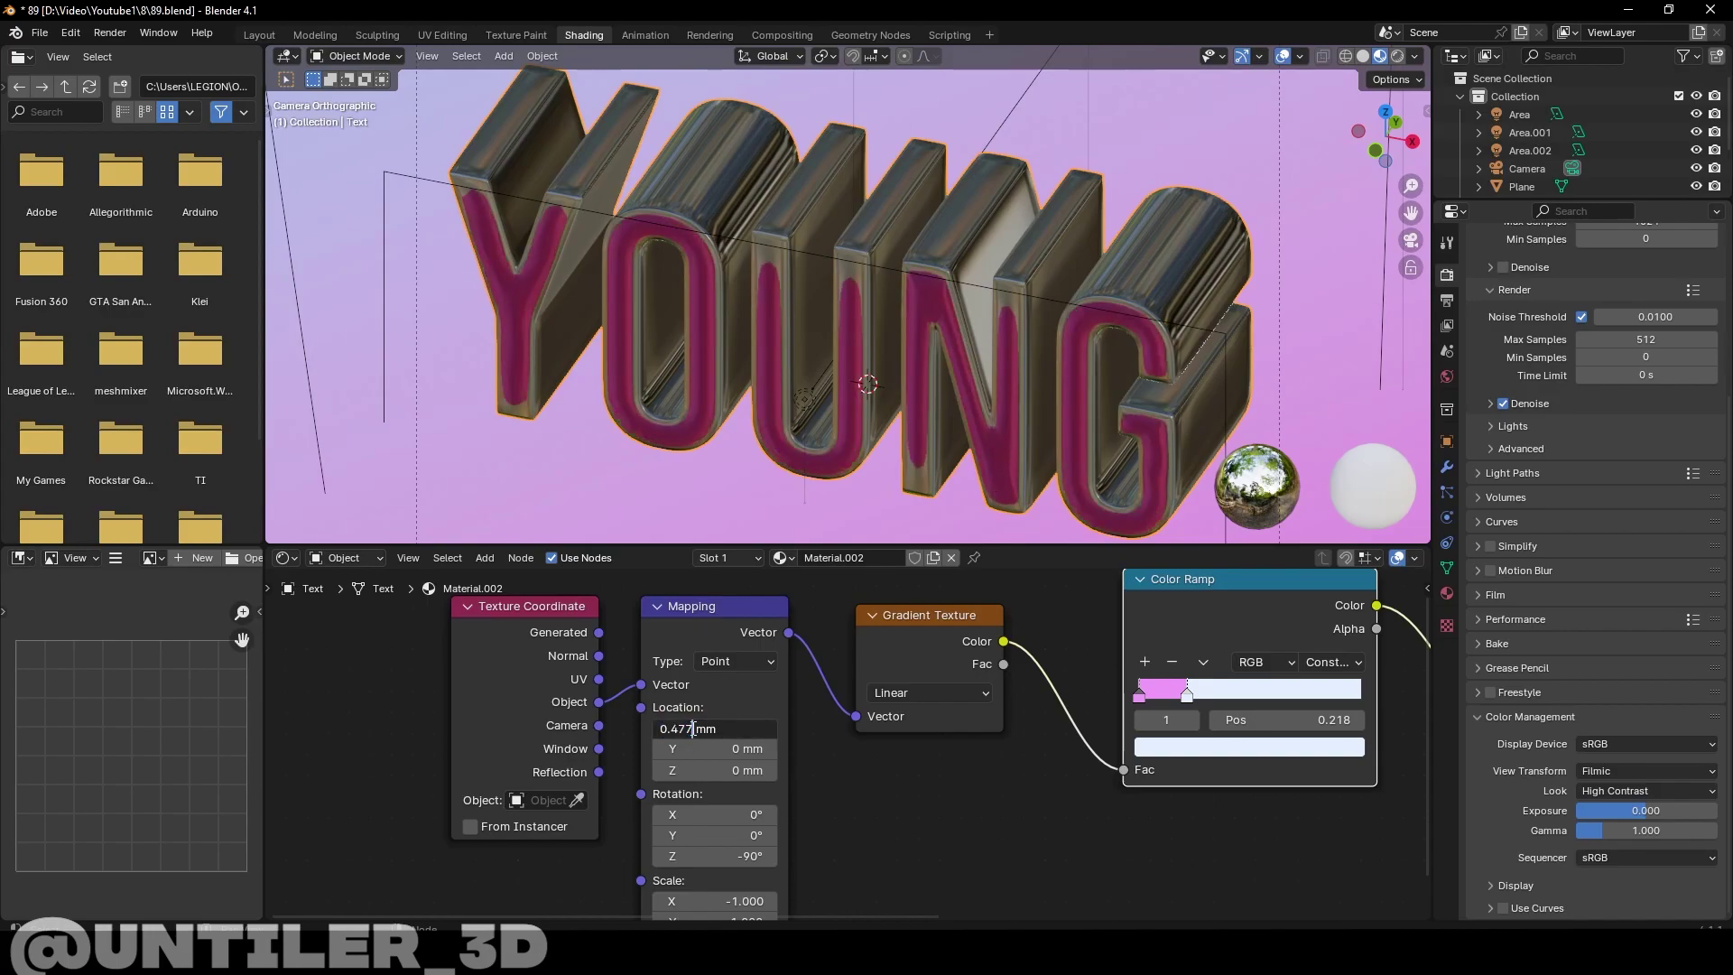
{"action": "key", "text": "Return"}
{"action": "key", "text": "Return"}
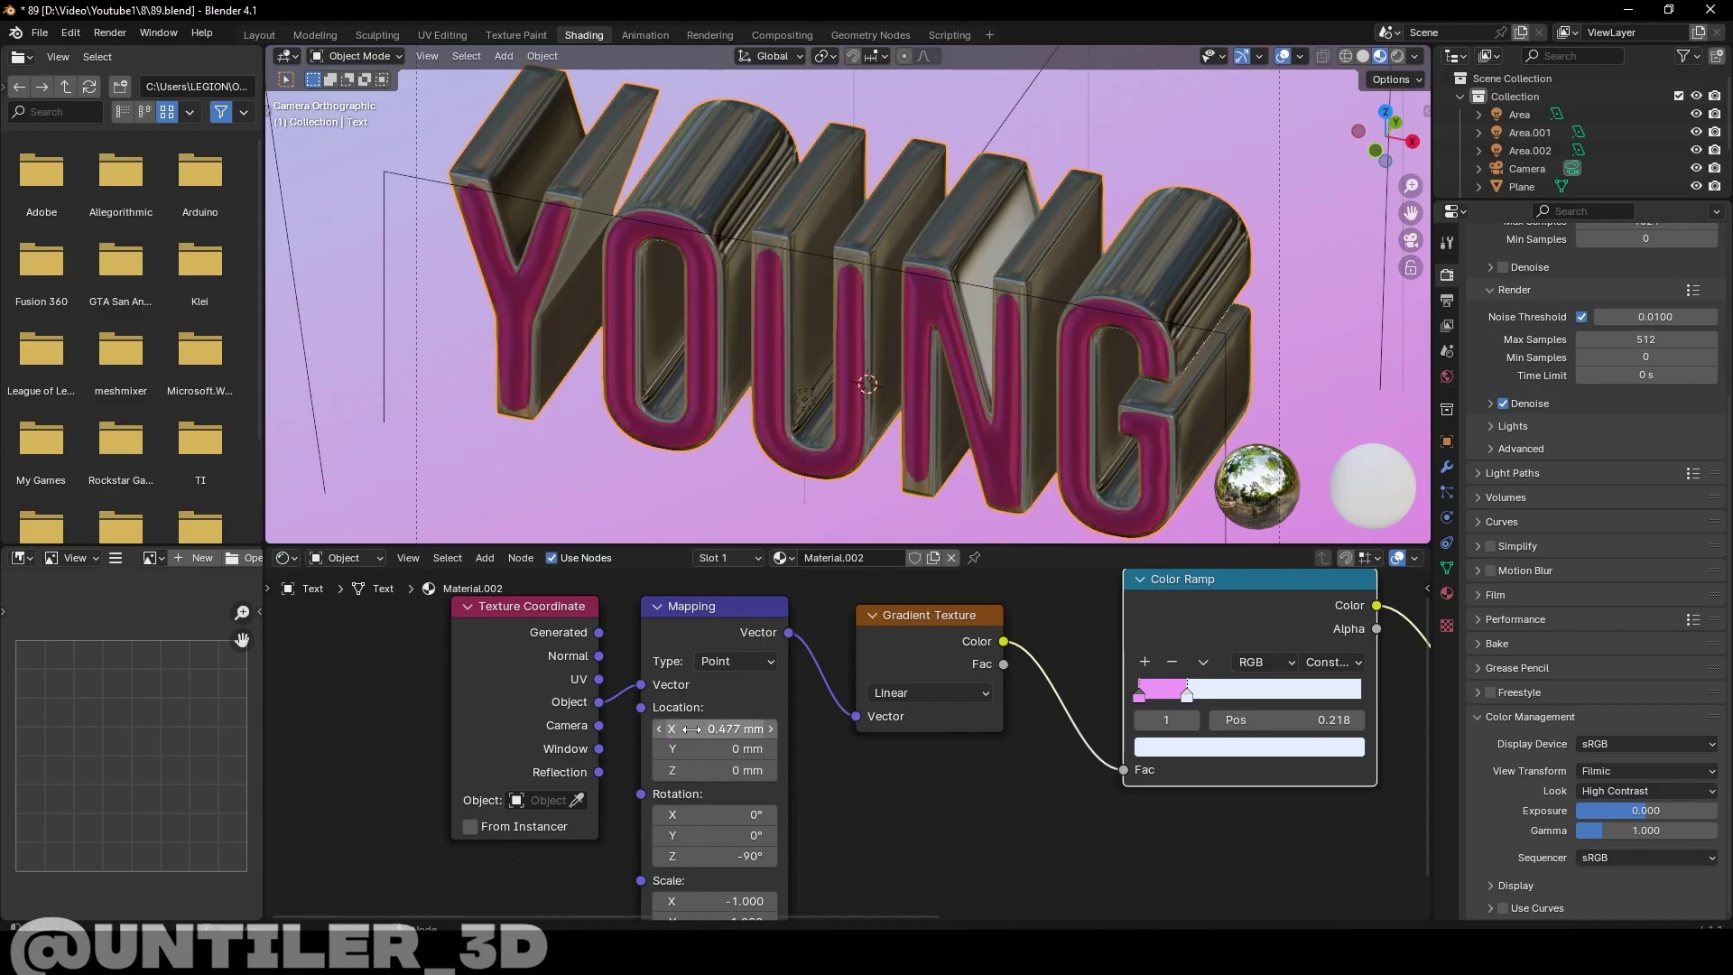
{"action": "key", "text": "Return"}
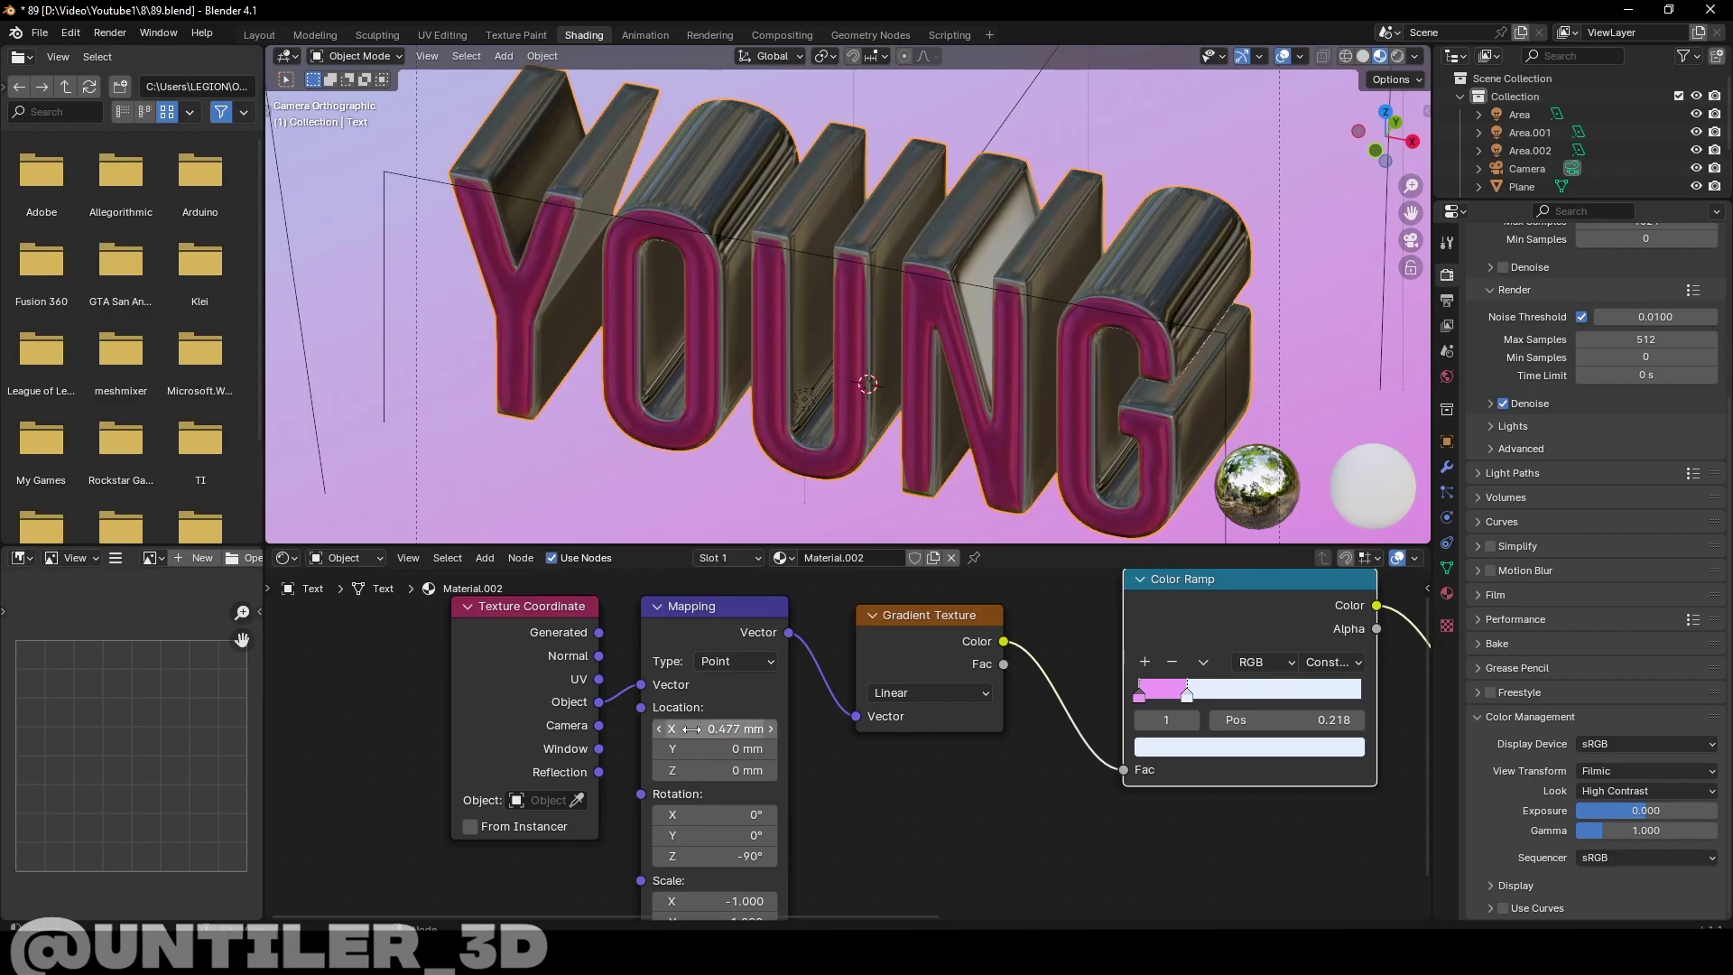
{"action": "left_click", "coordinate": [1397, 56]}
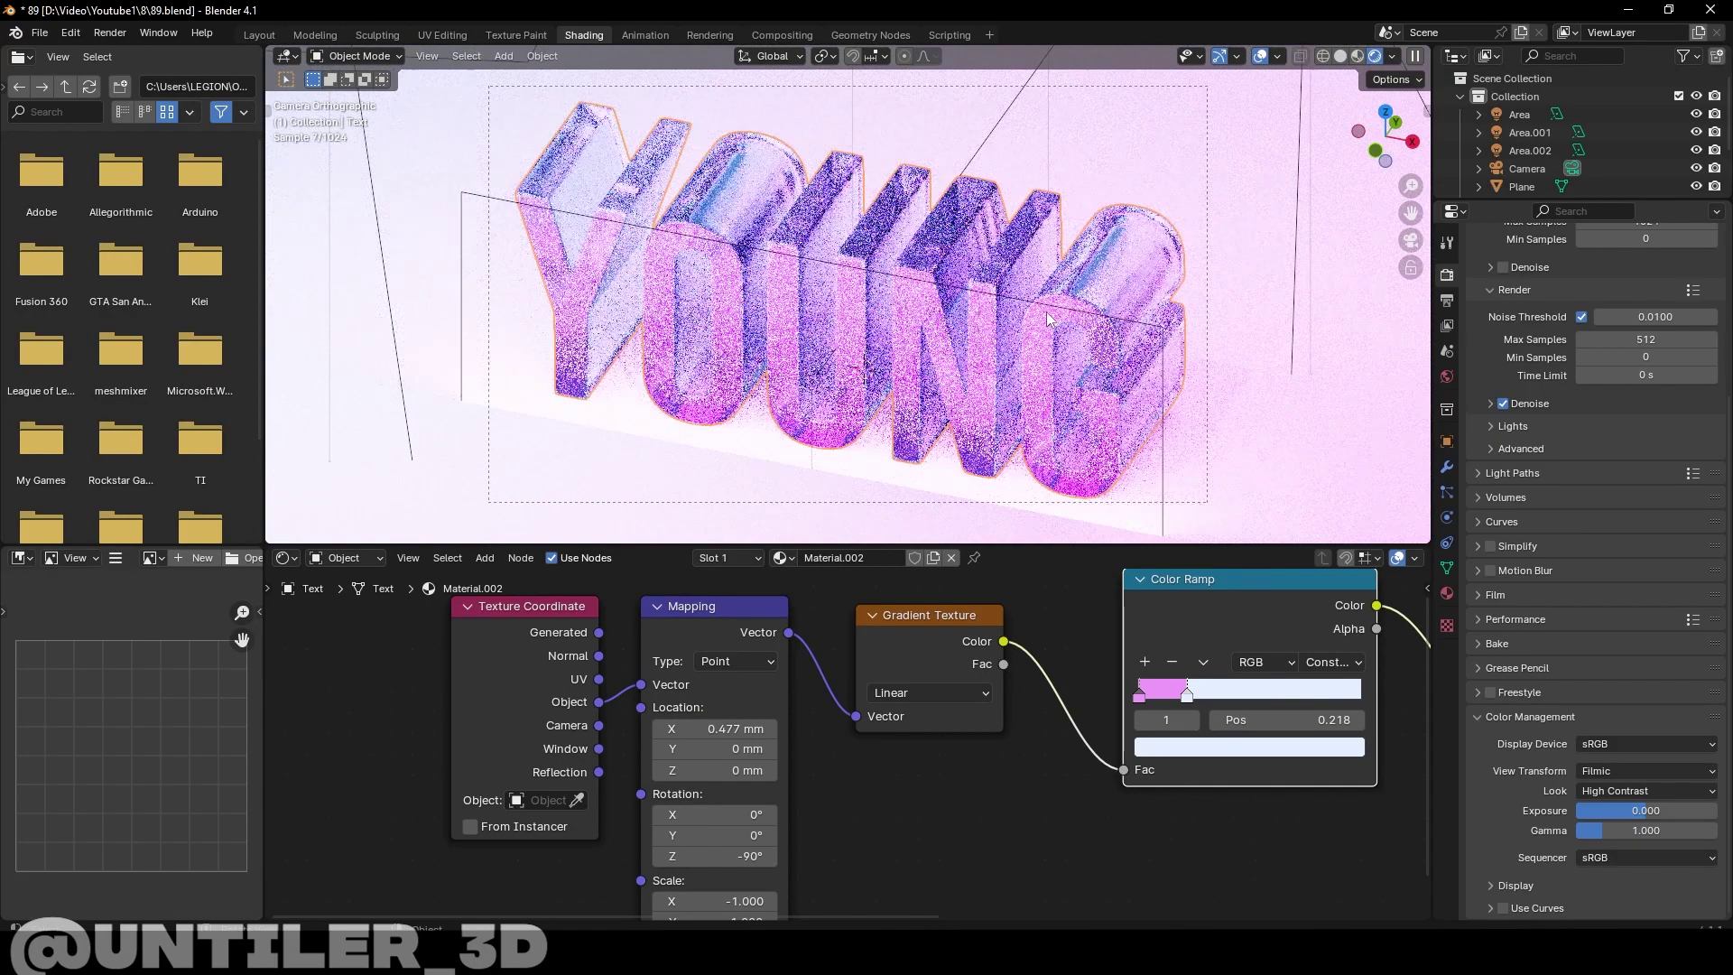
Set the Color Management Look to Medium High Contrast
{"action": "scroll", "coordinate": [1389, 271], "scroll_direction": "down", "scroll_amount": 3}
{"action": "left_click", "coordinate": [1624, 790]}
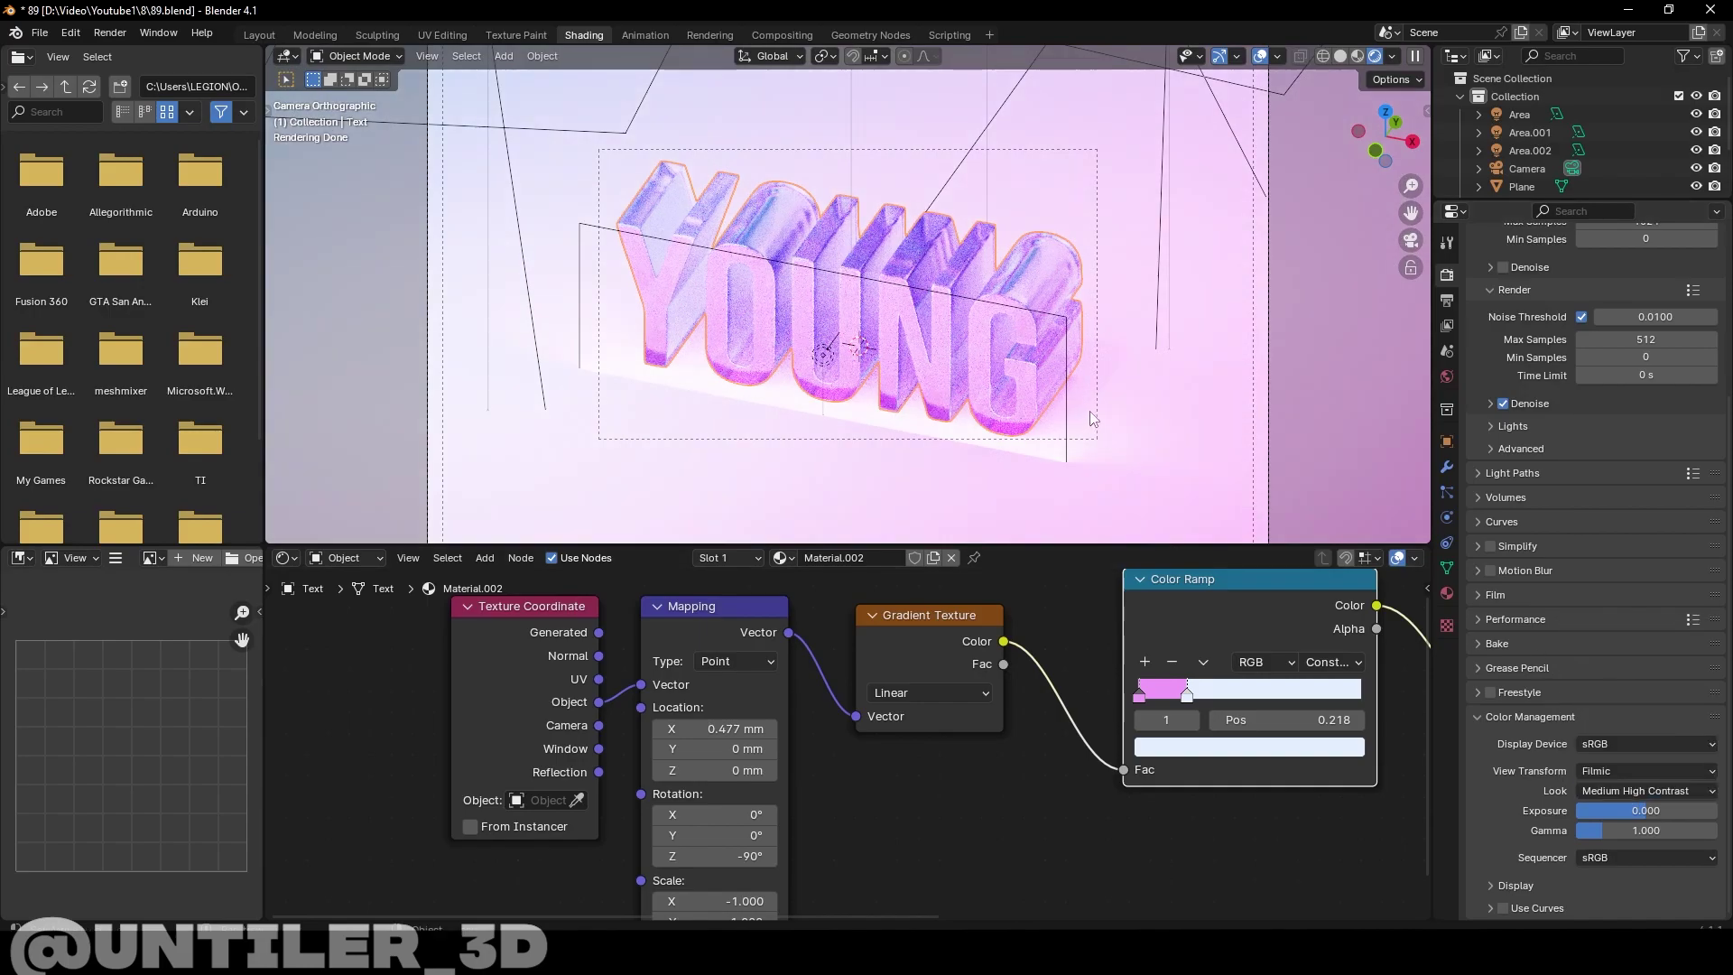
{"action": "scroll", "coordinate": [1097, 410], "scroll_direction": "down", "scroll_amount": 2}
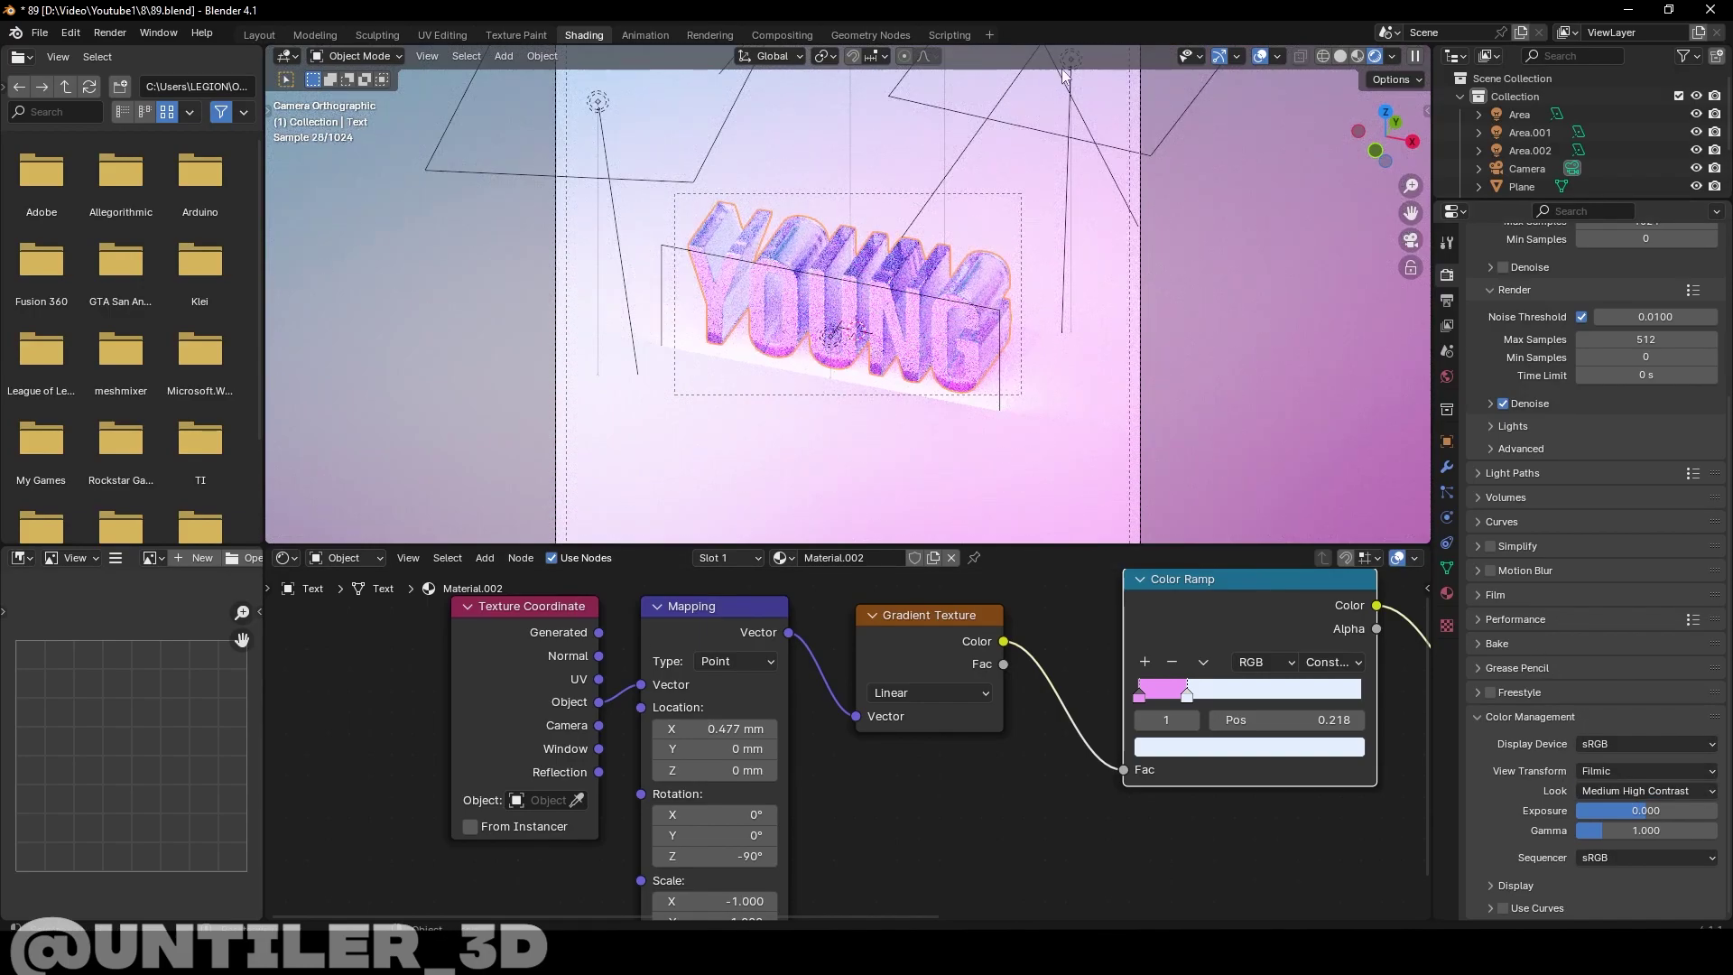
Change the shape of both the Area and Area.001 lights to Disk
{"action": "left_click", "coordinate": [1074, 71]}
{"action": "left_click", "coordinate": [1445, 518]}
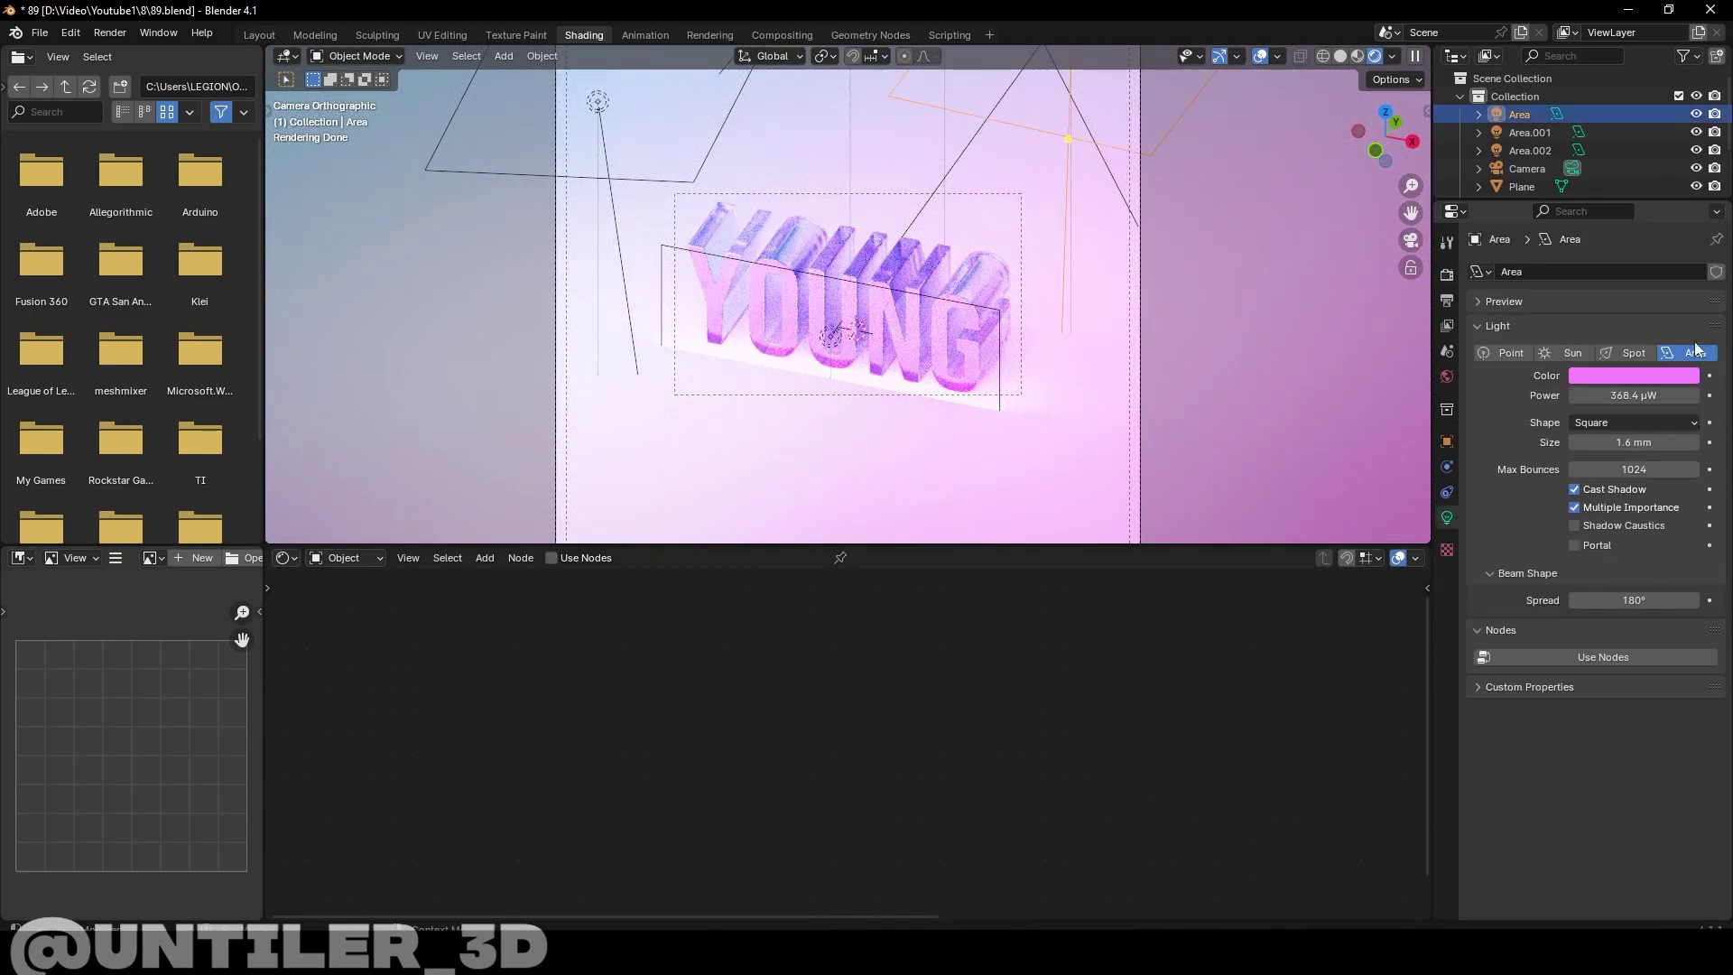
{"action": "left_click", "coordinate": [1629, 422]}
{"action": "left_click", "coordinate": [1615, 464]}
{"action": "left_click", "coordinate": [567, 172]}
{"action": "left_click", "coordinate": [599, 103]}
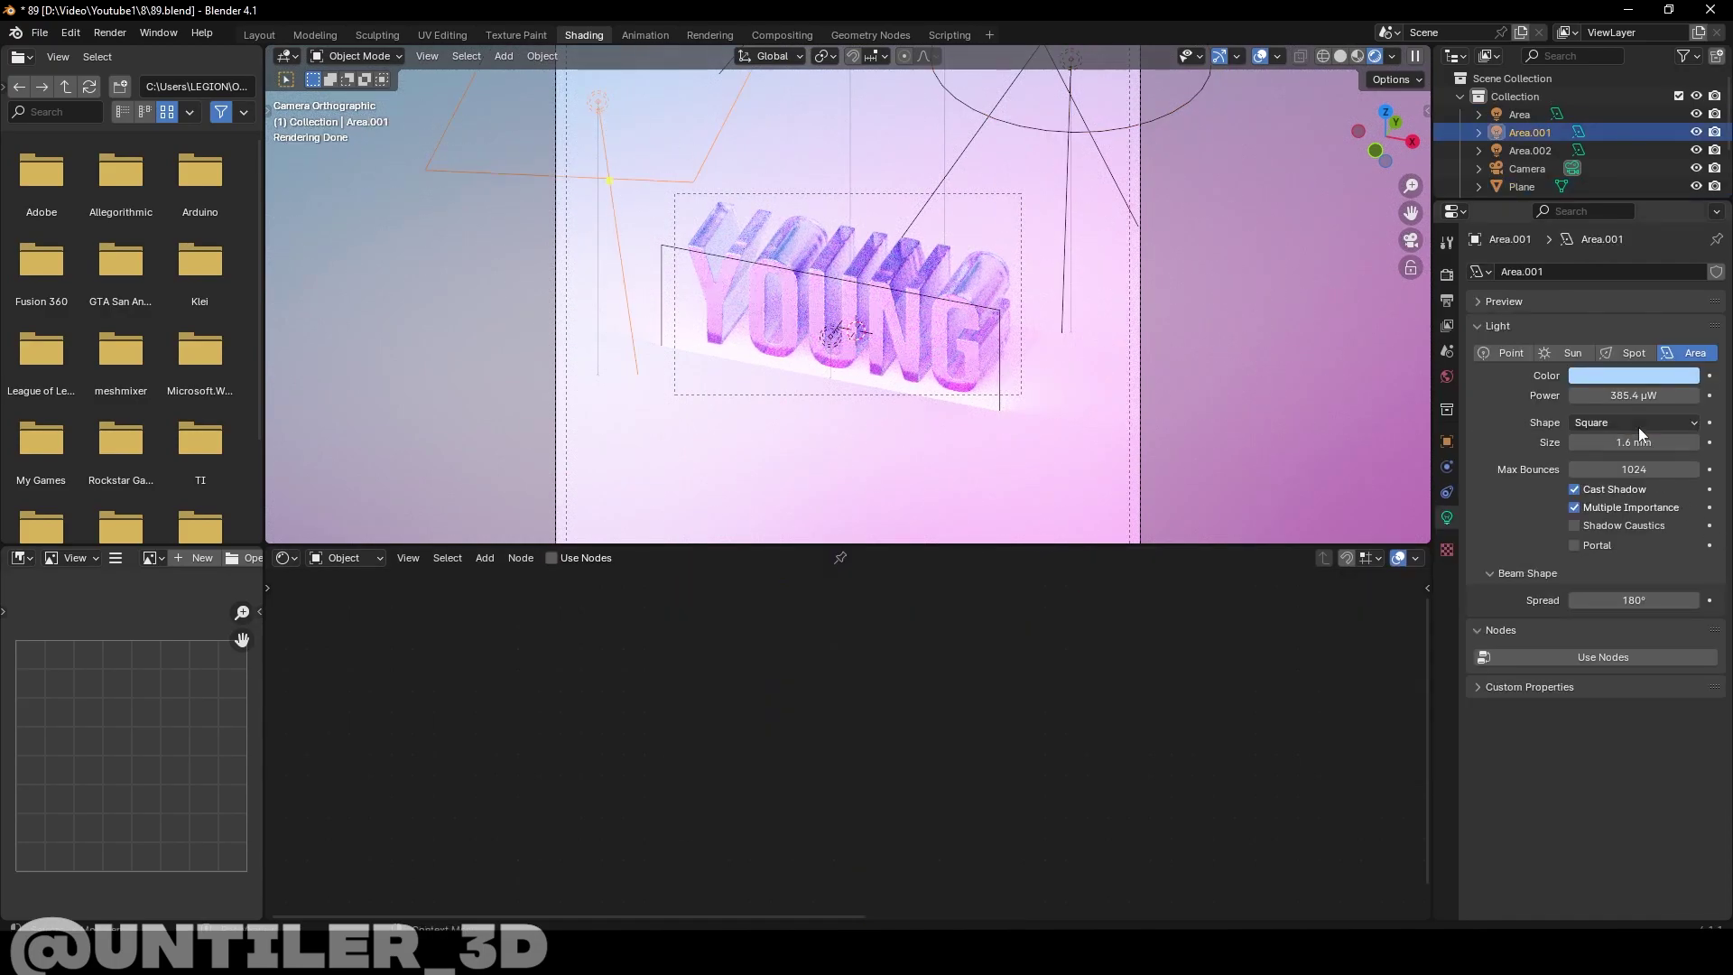
{"action": "left_click", "coordinate": [1633, 422]}
{"action": "left_click", "coordinate": [1641, 485]}
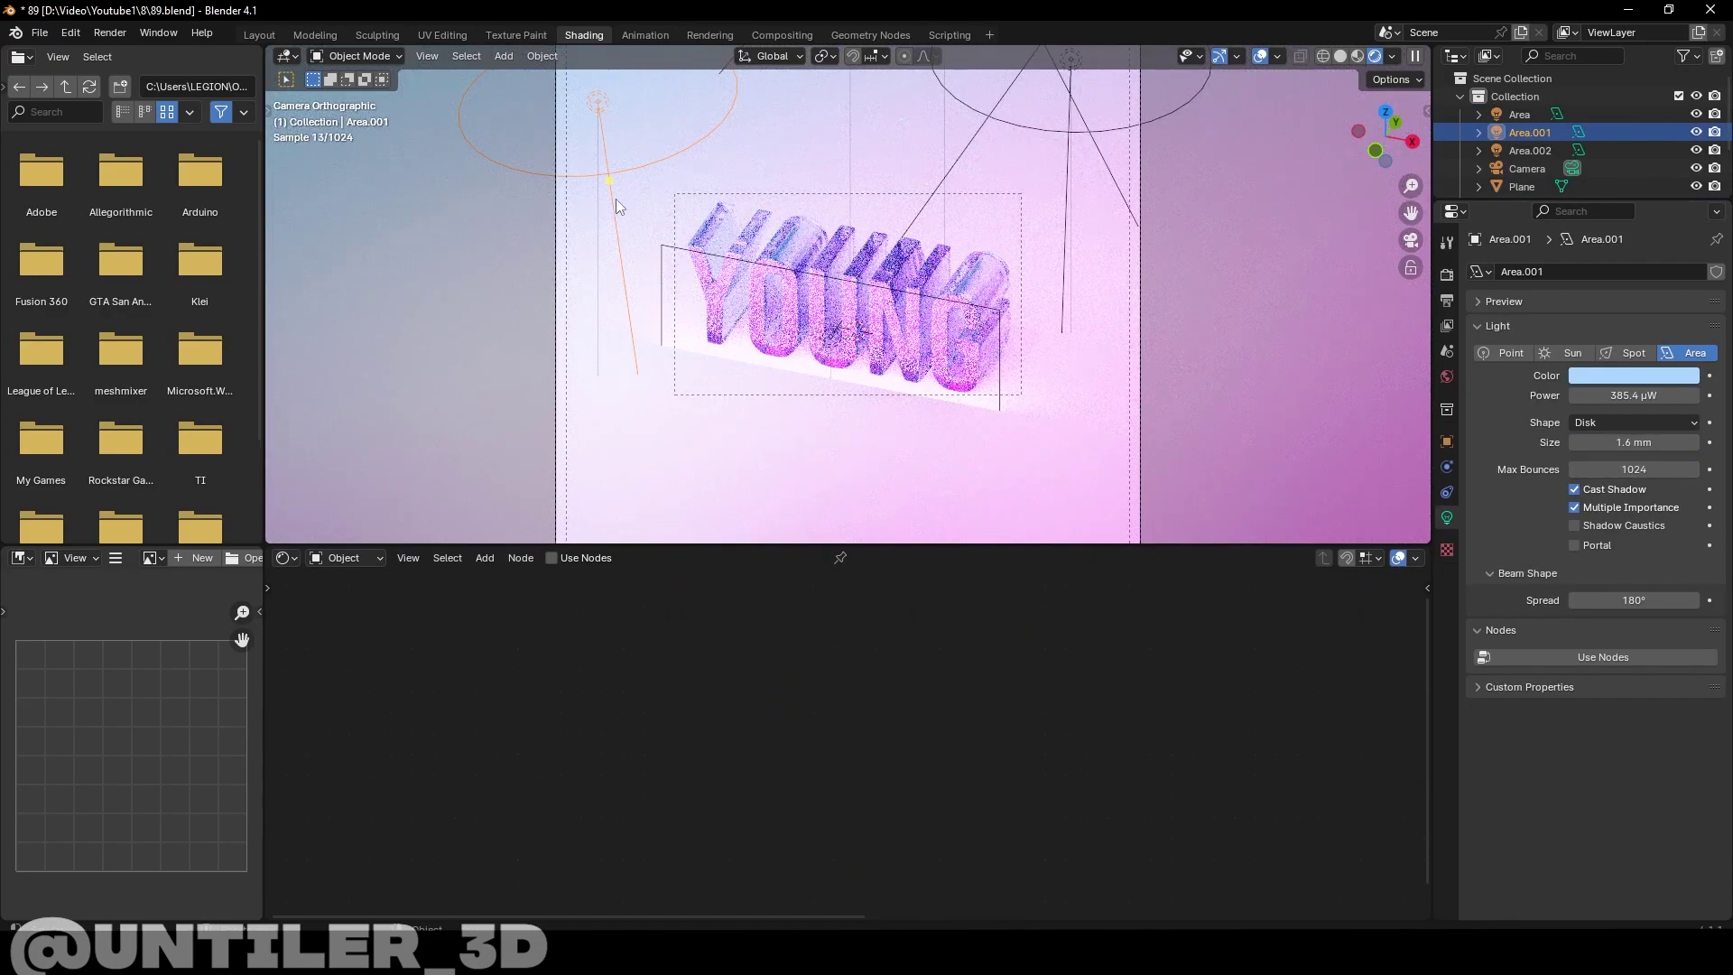
{"action": "left_click", "coordinate": [1074, 72]}
{"action": "scroll", "coordinate": [1127, 200], "scroll_direction": "down", "scroll_amount": 2}
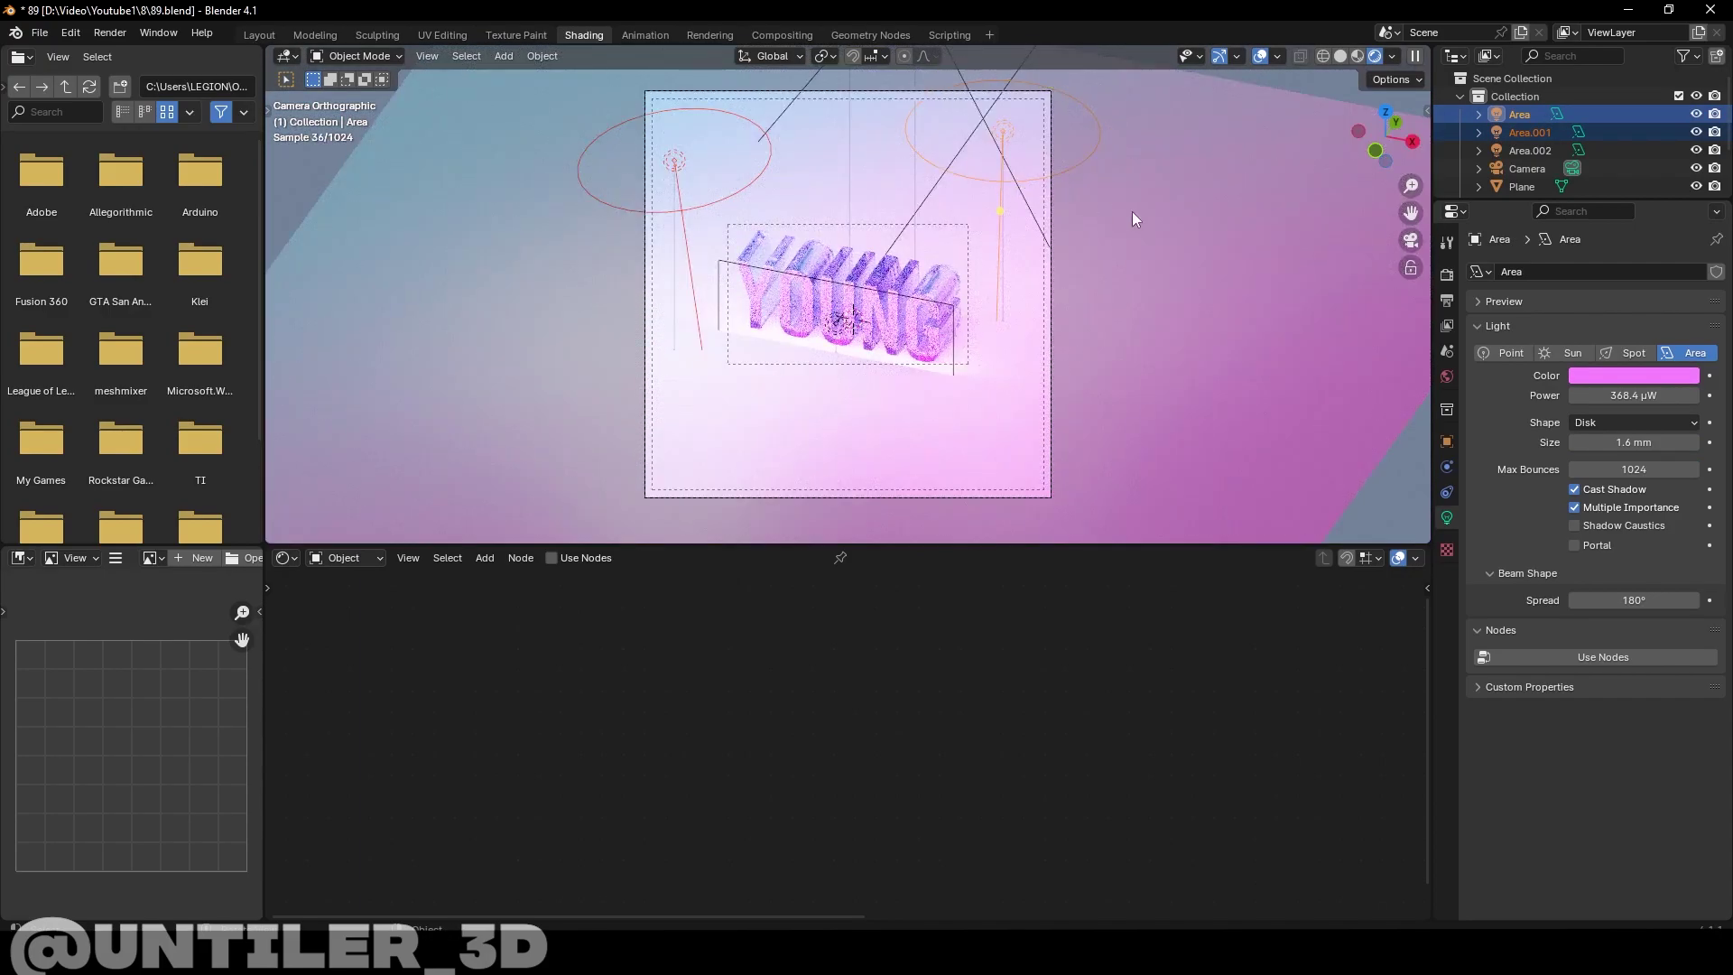
Move the selected lights down and set the Area light's colour to red
{"action": "key", "text": "g"}
{"action": "left_click", "coordinate": [1142, 307]}
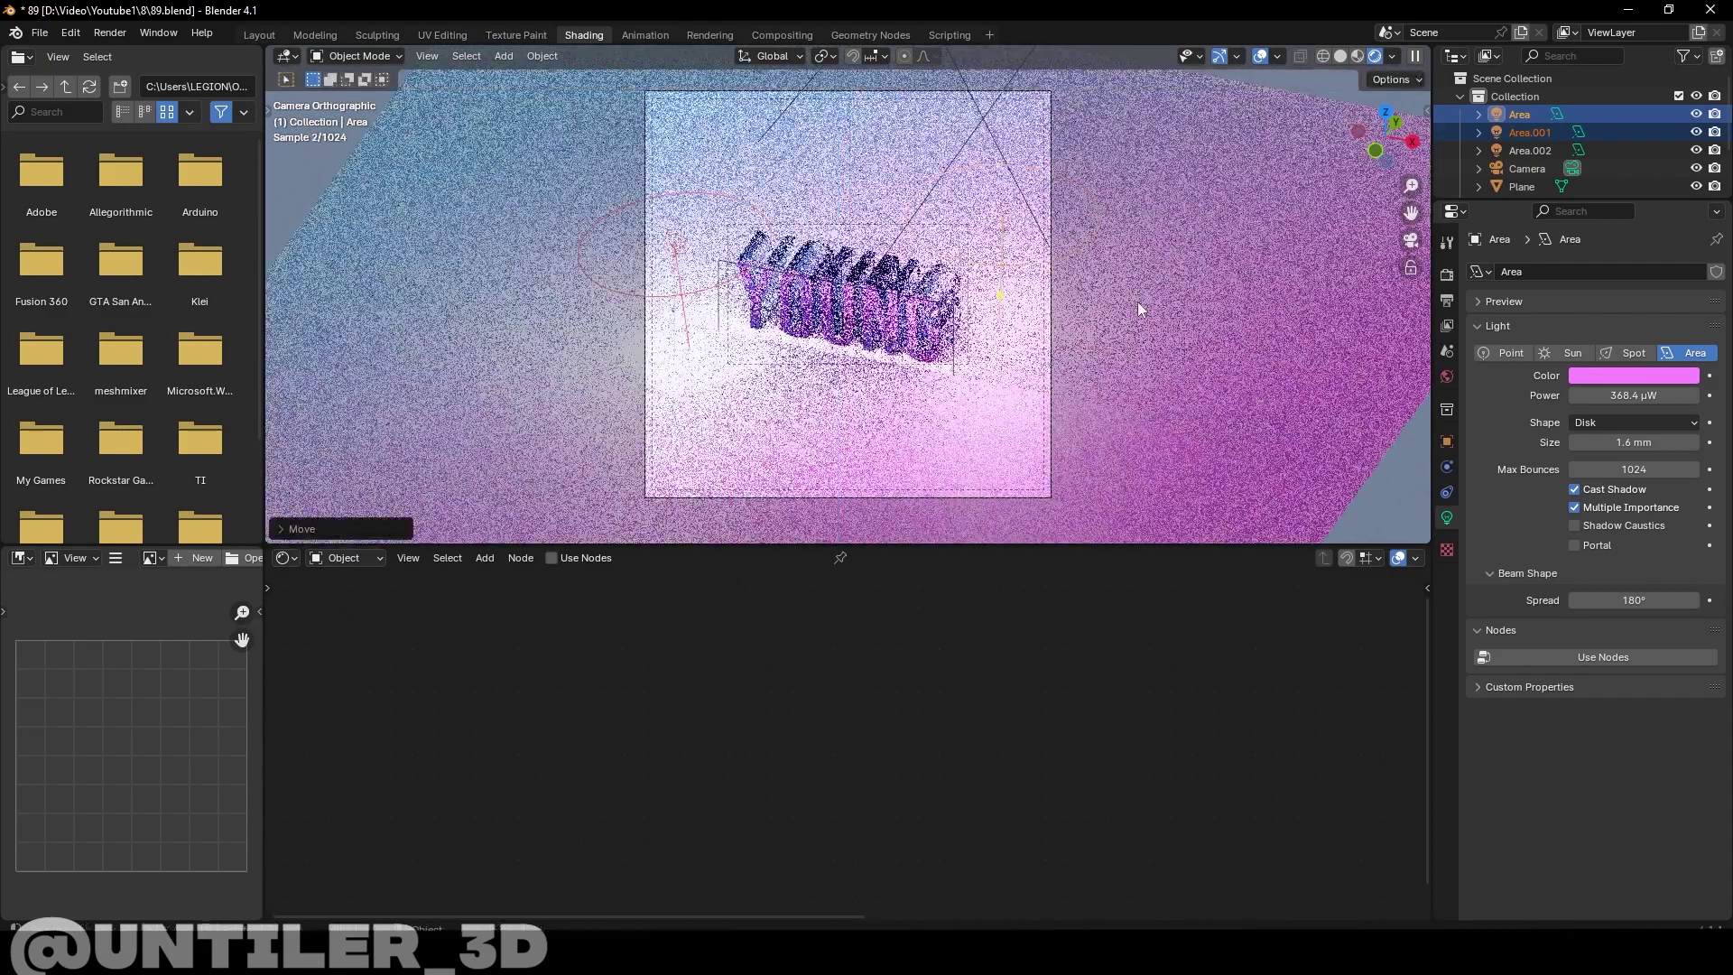
{"action": "scroll", "coordinate": [1024, 221], "scroll_direction": "up", "scroll_amount": 2}
{"action": "left_click", "coordinate": [1024, 221]}
{"action": "left_click", "coordinate": [1633, 374]}
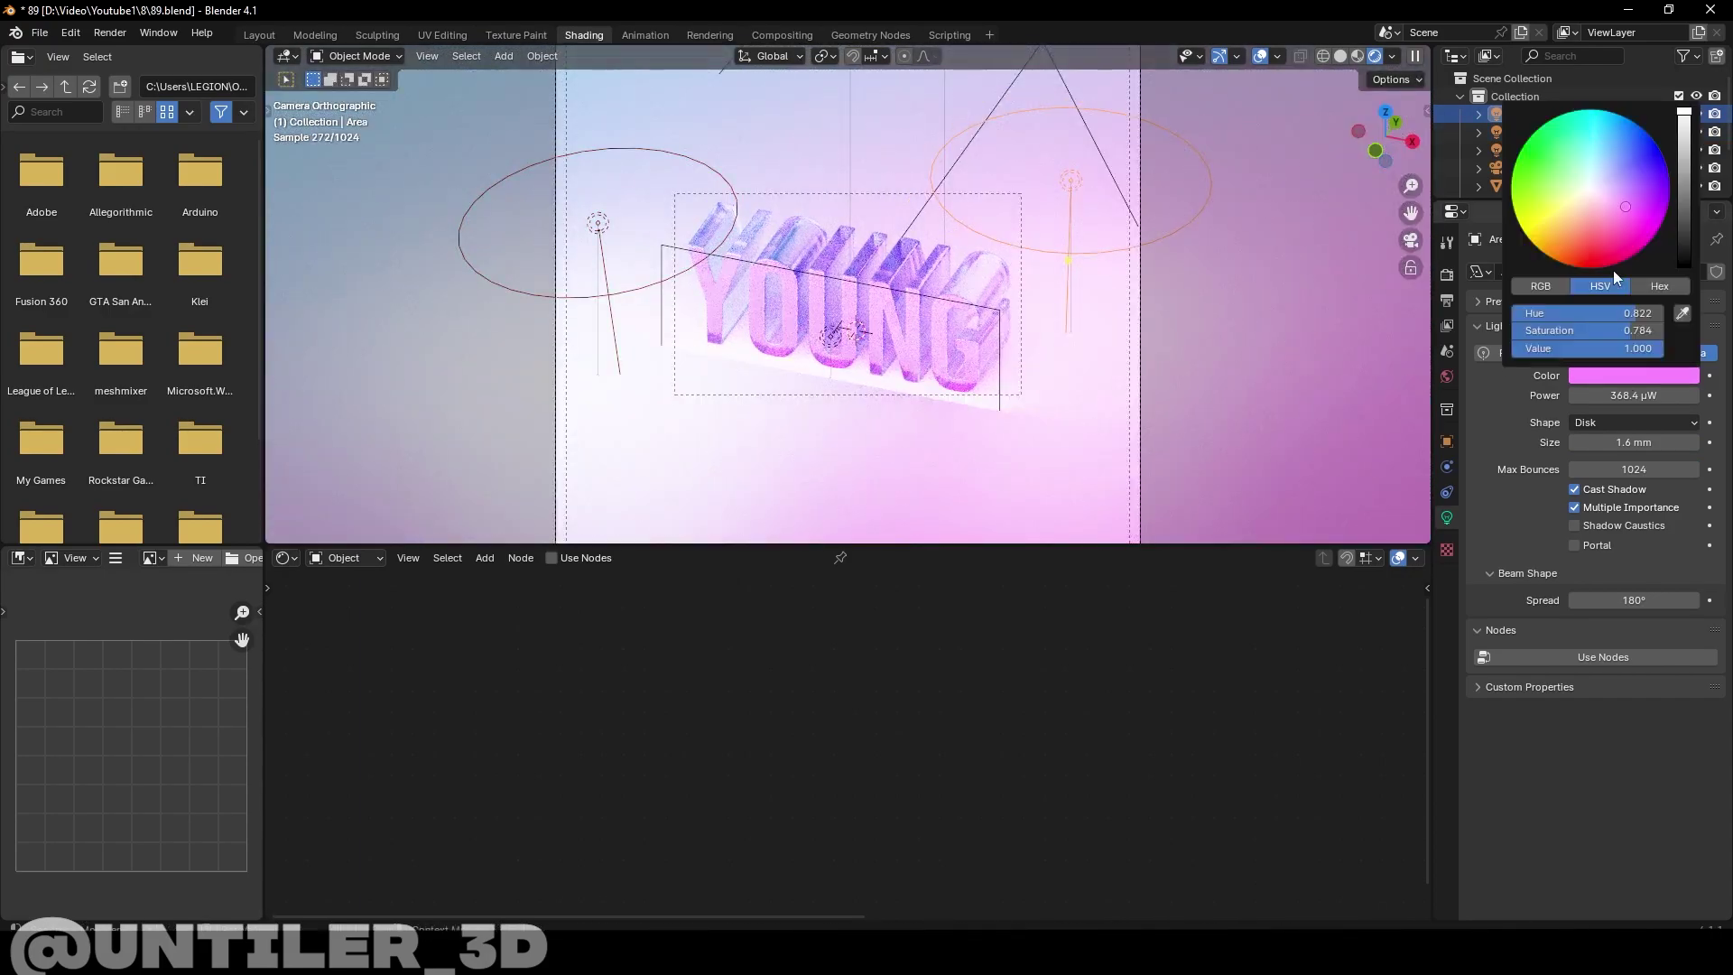
{"action": "left_click", "coordinate": [1580, 239]}
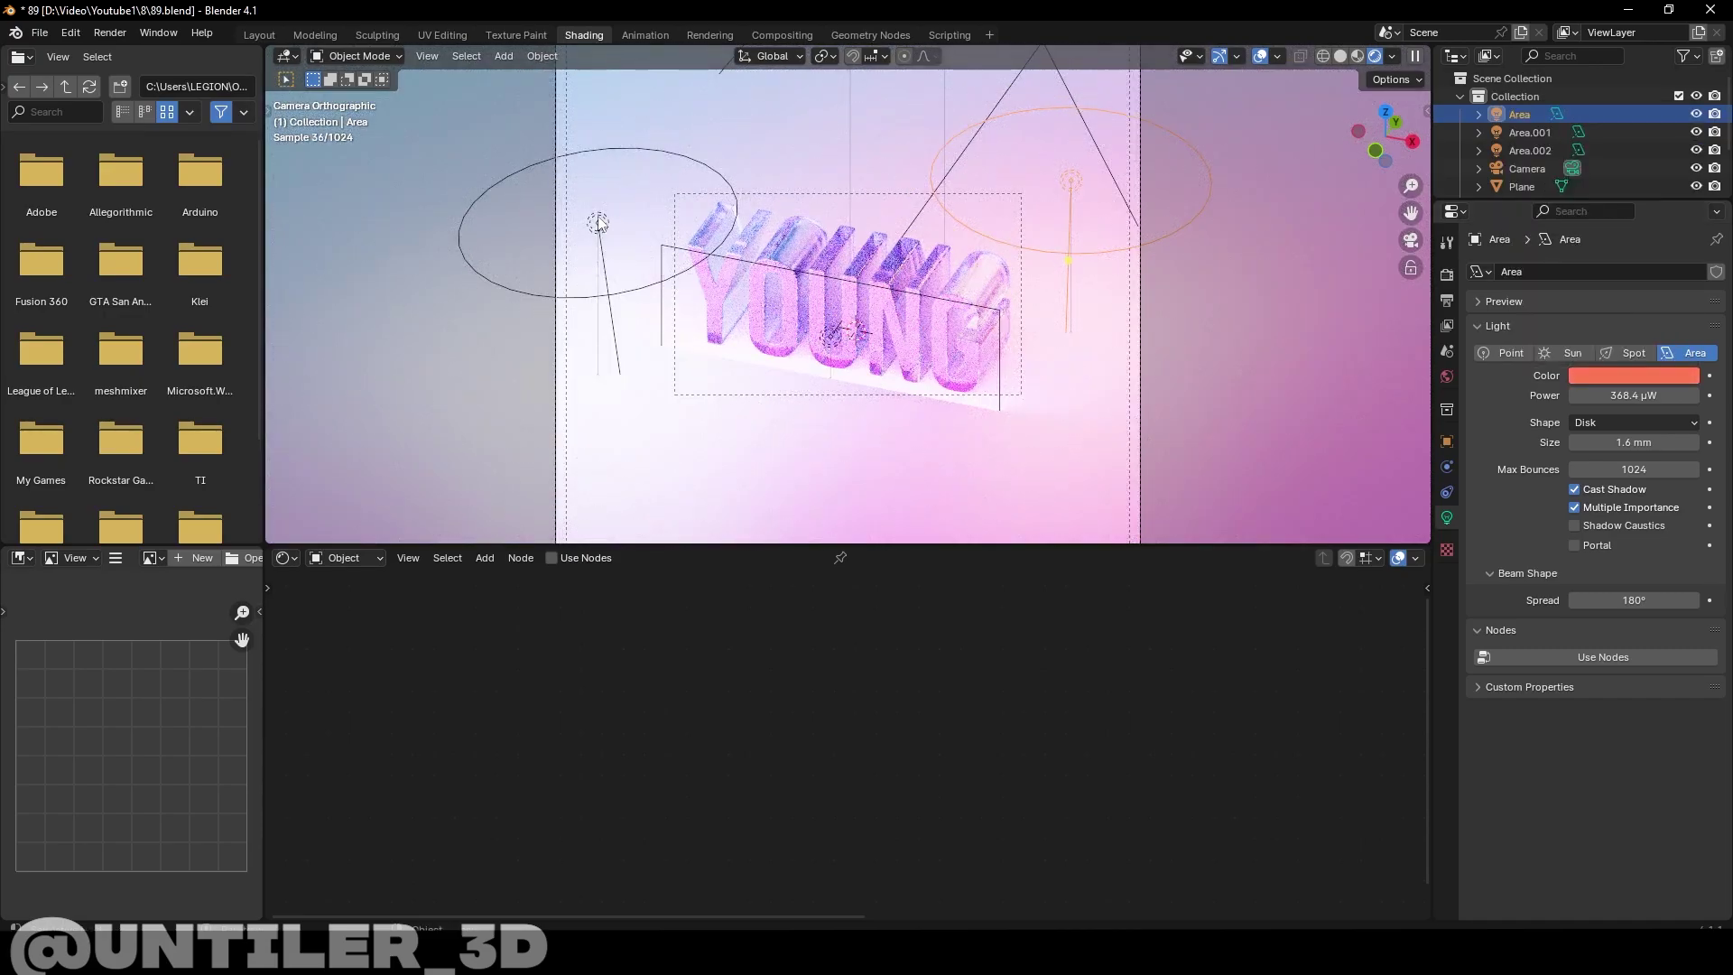
Make the Area.001 light mint green and lower its power to 206.6 µW
{"action": "left_click", "coordinate": [602, 222]}
{"action": "left_click", "coordinate": [1670, 376]}
{"action": "left_click", "coordinate": [1566, 180]}
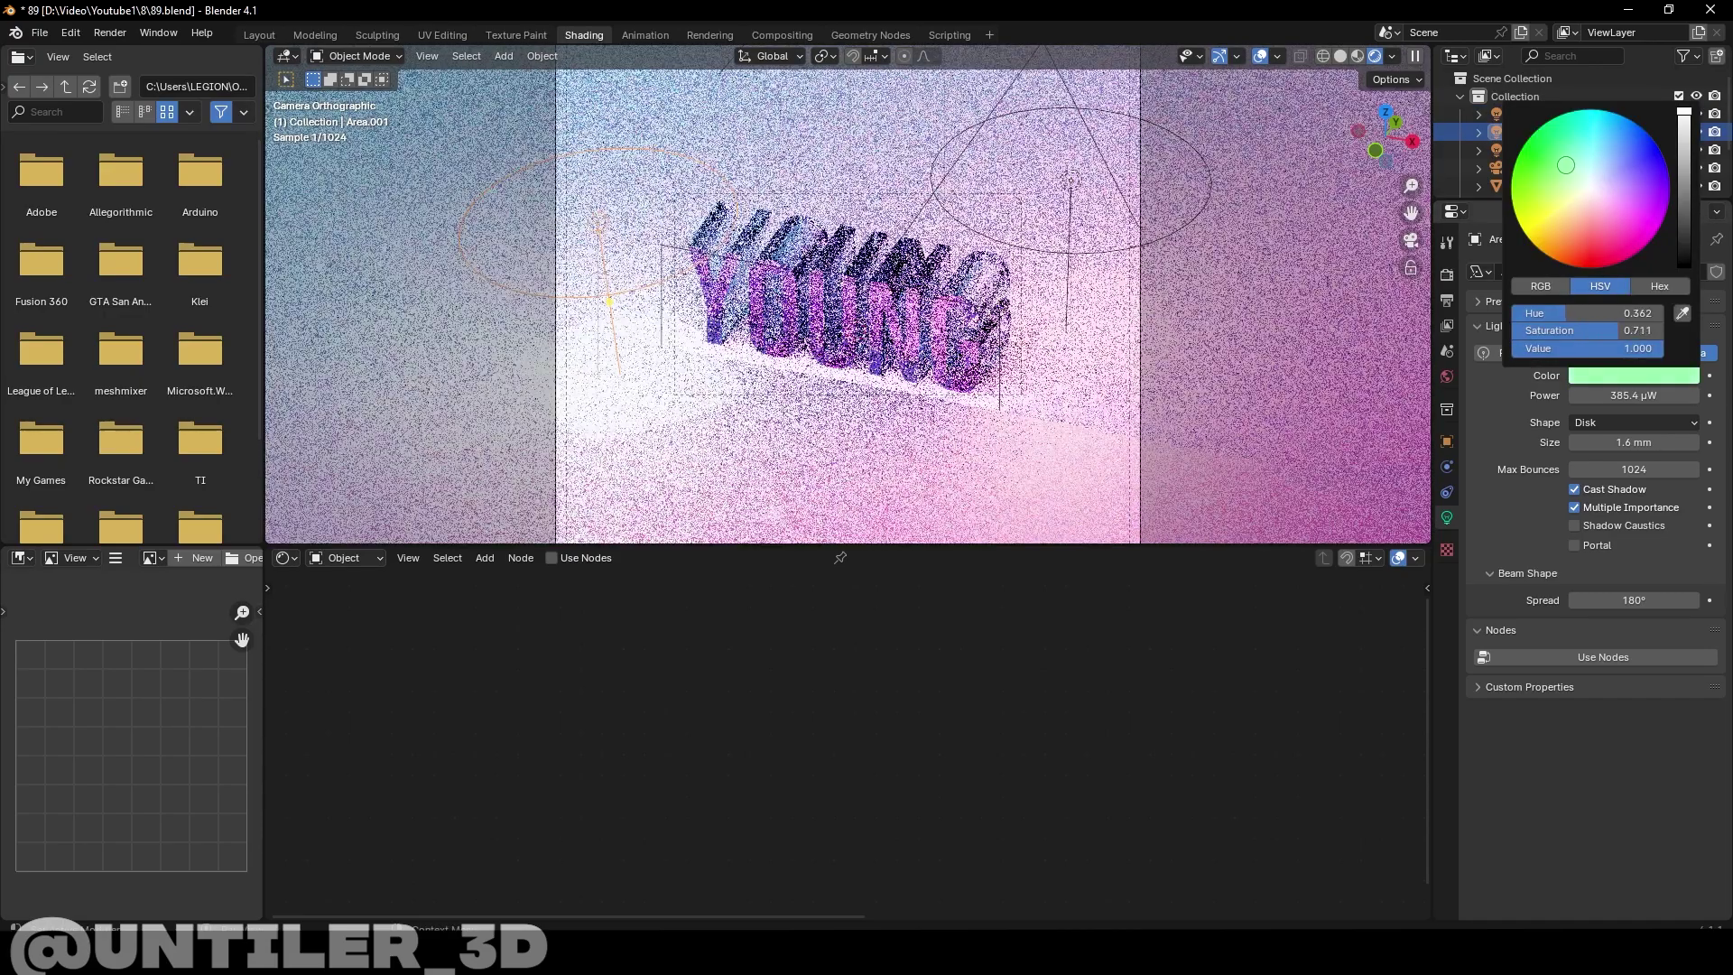
{"action": "left_click", "coordinate": [1641, 379]}
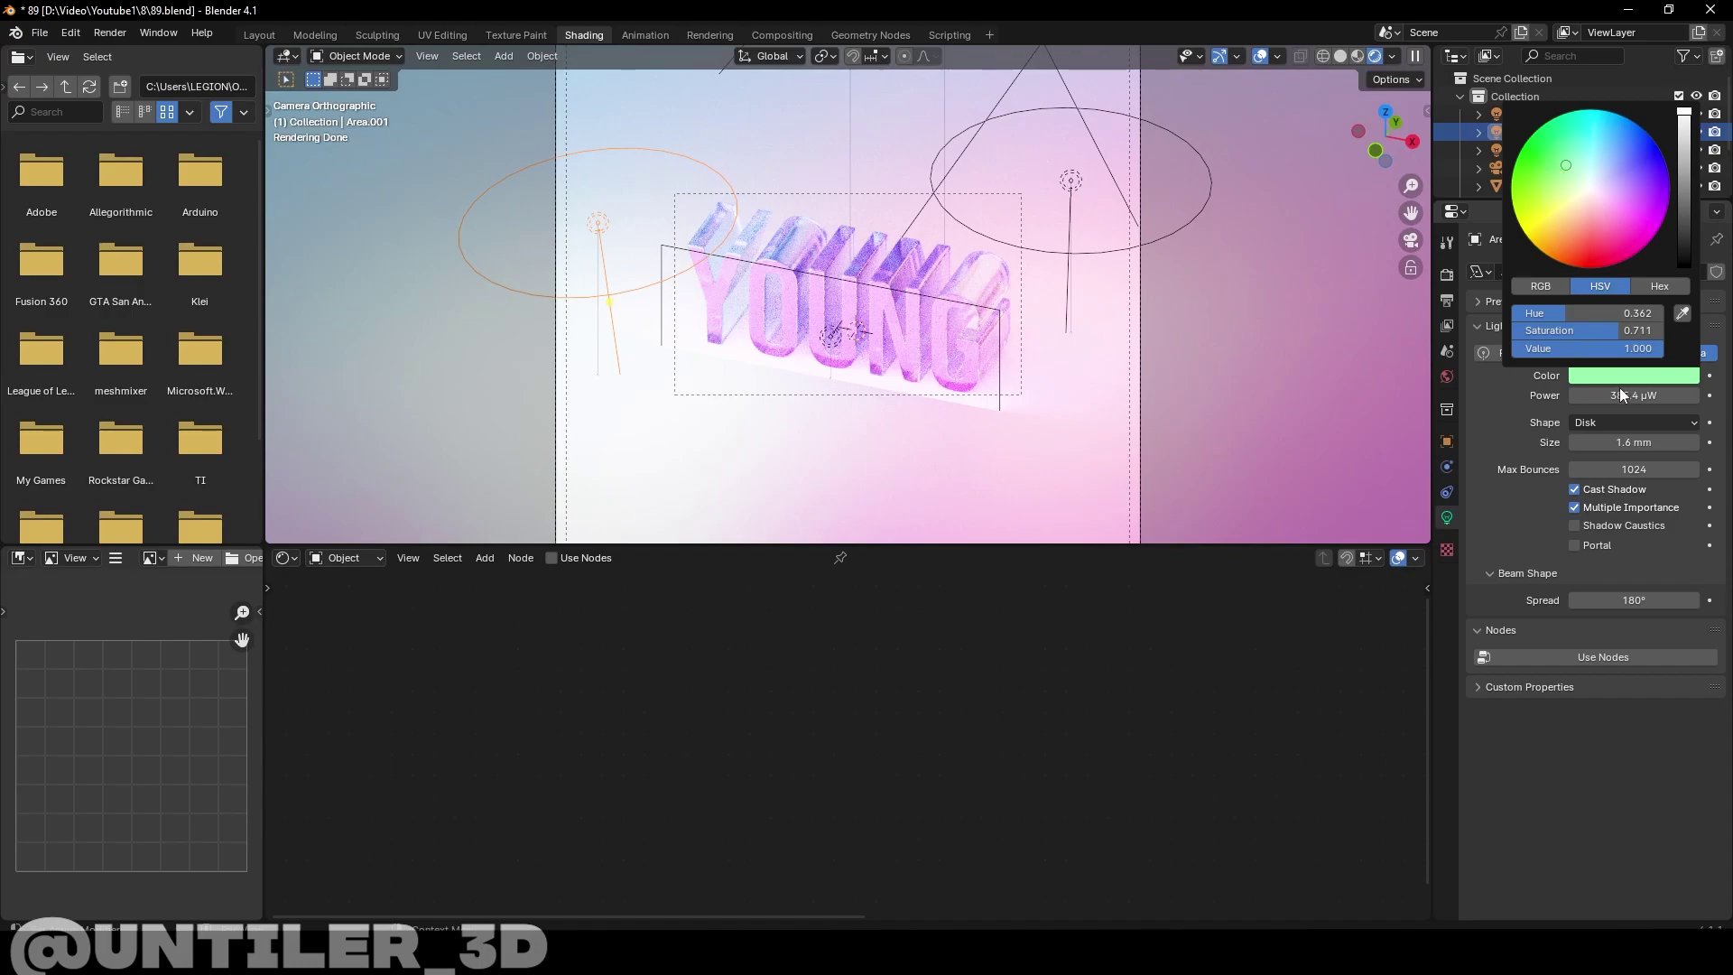
{"action": "left_click_drag", "start_coordinate": [1622, 395], "coordinate": [1651, 396]}
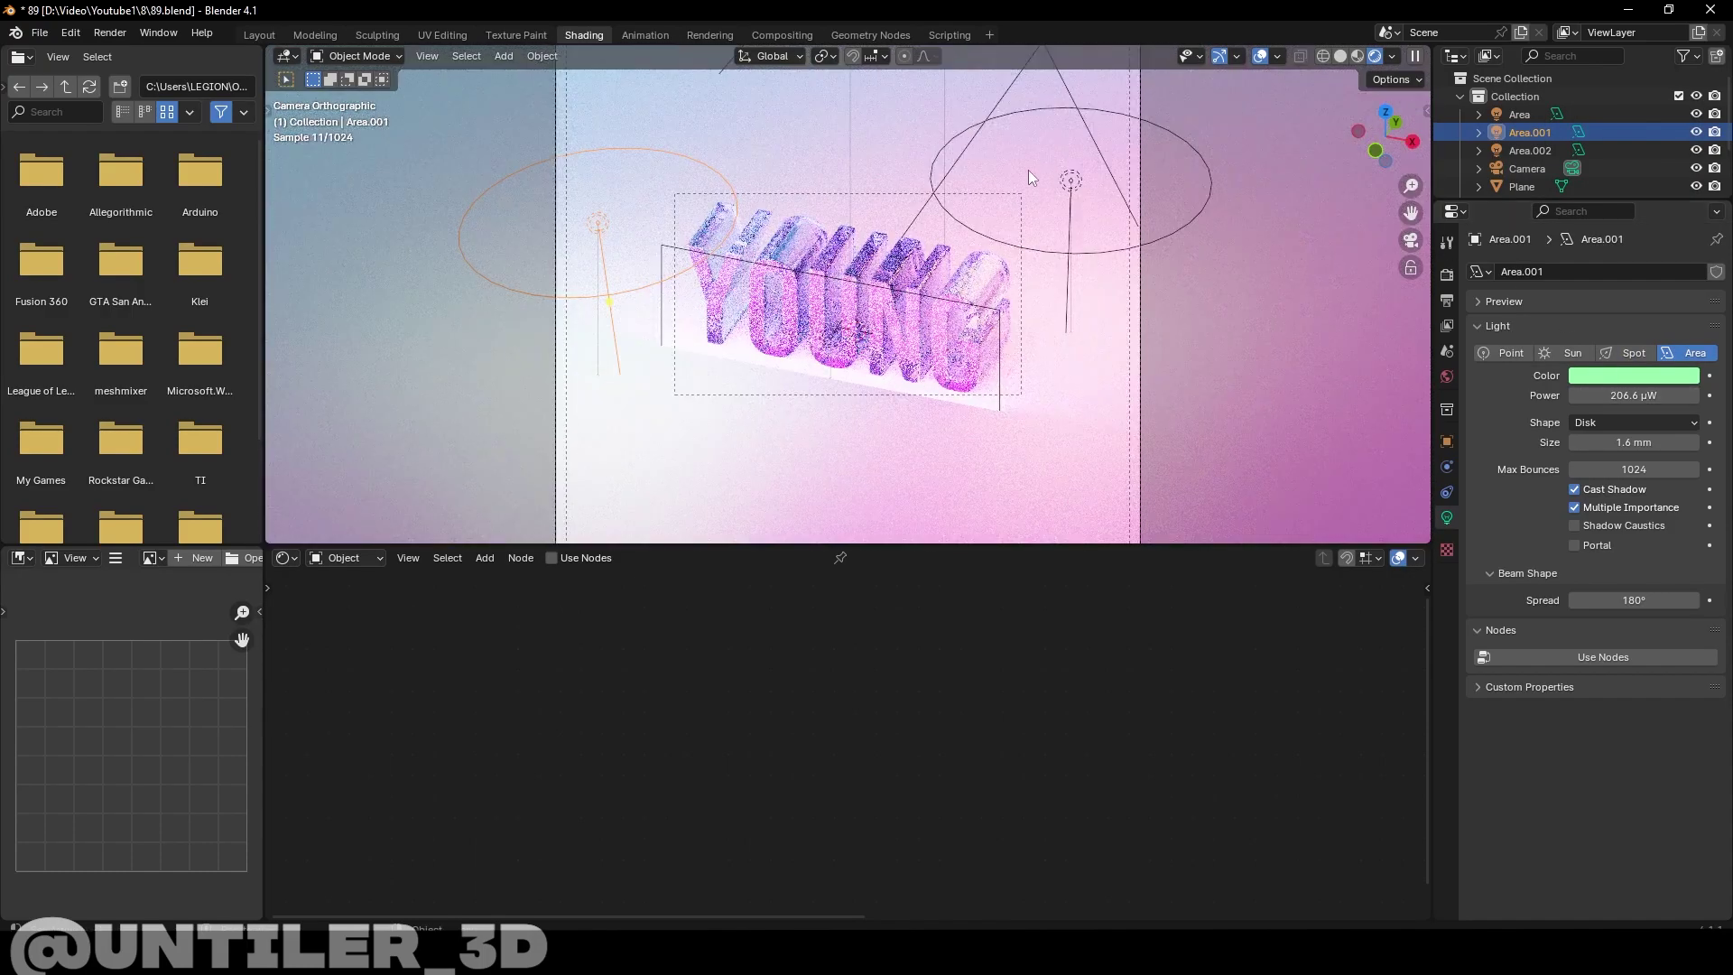
Review the red Area light's settings, then the world background settings
{"action": "left_click", "coordinate": [1521, 187]}
{"action": "left_click", "coordinate": [1519, 115]}
{"action": "left_click", "coordinate": [1446, 377]}
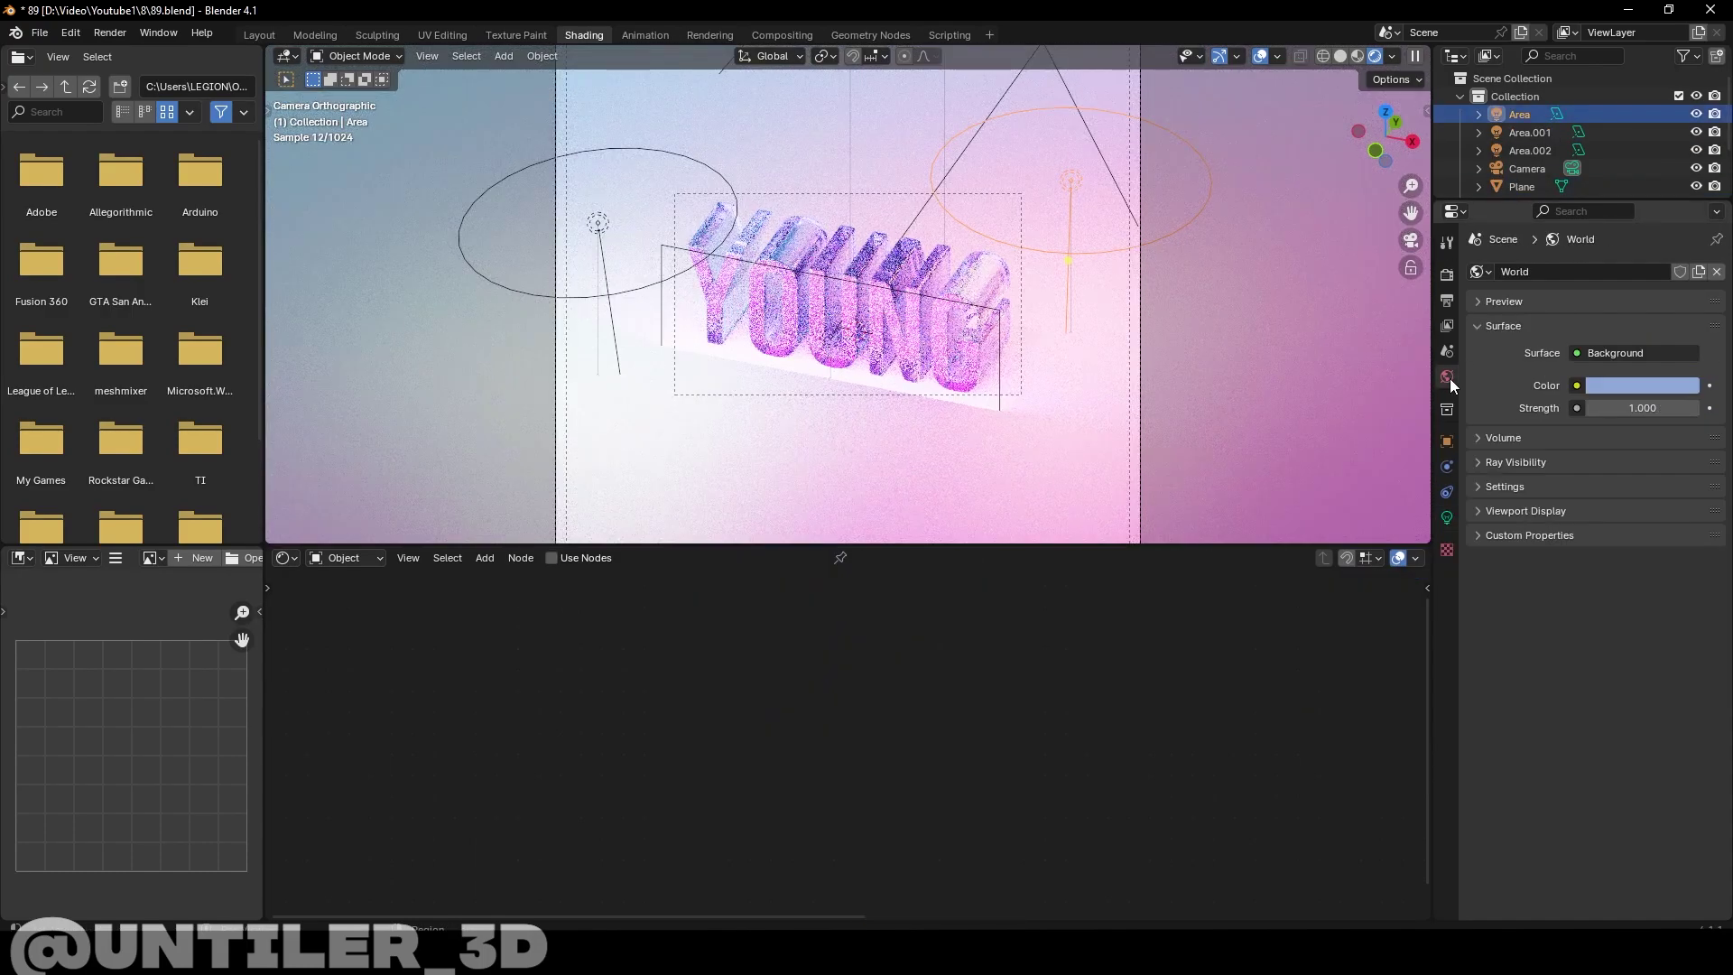